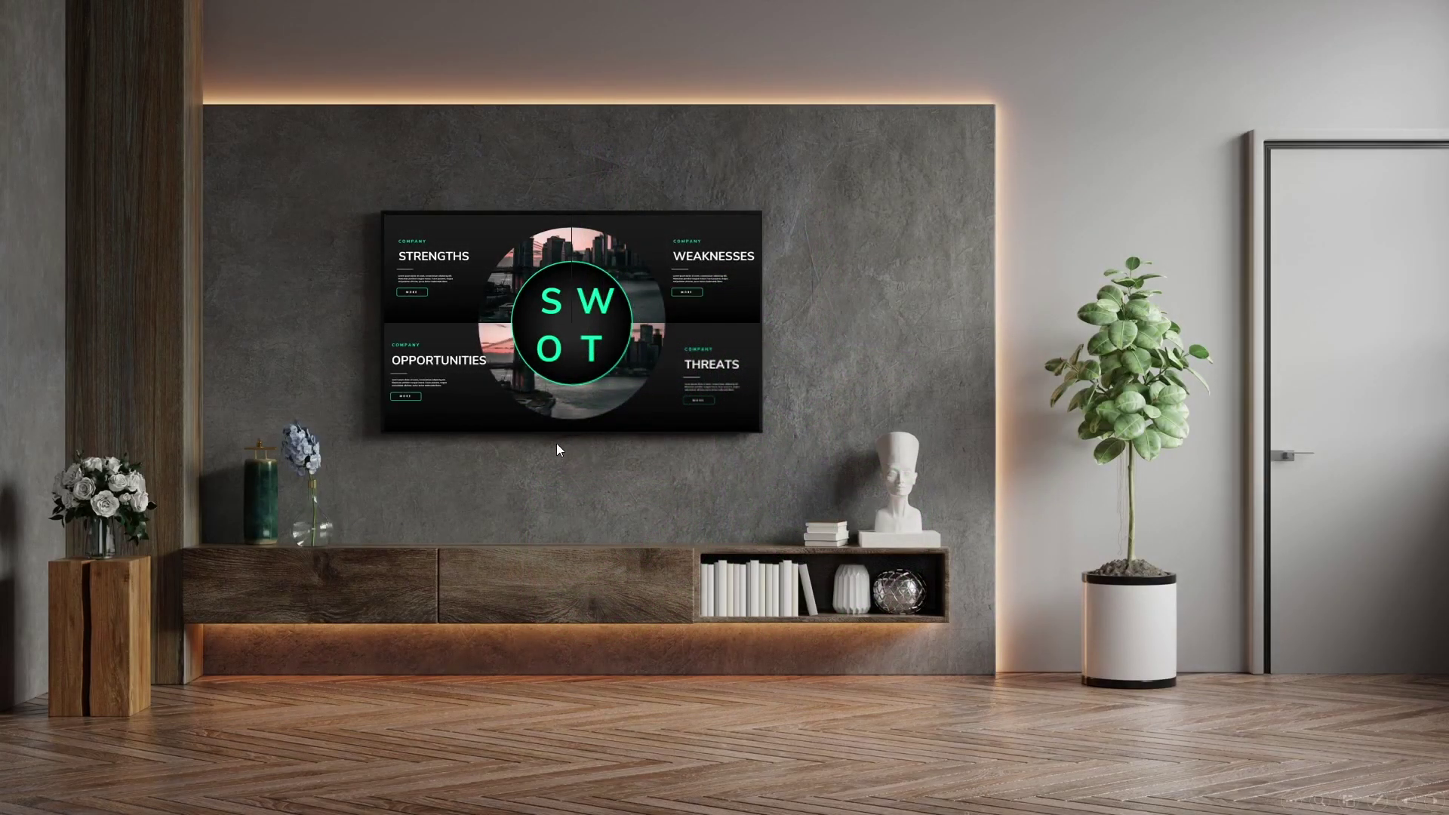
Step: In the slide show, zoom into each SWOT quadrant from the TV grid and return to the room slide
left_click(472, 282)
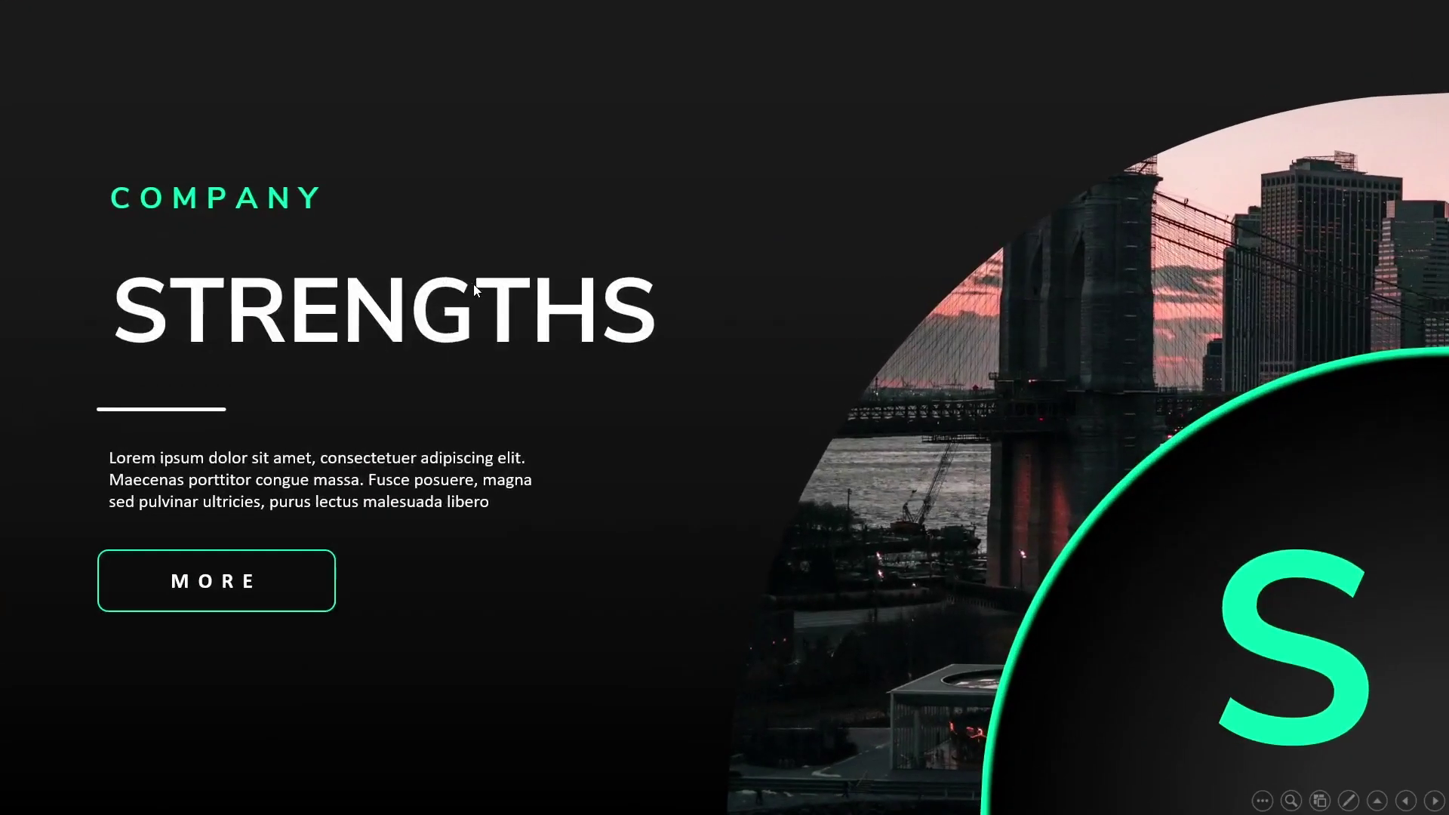
left_click(661, 405)
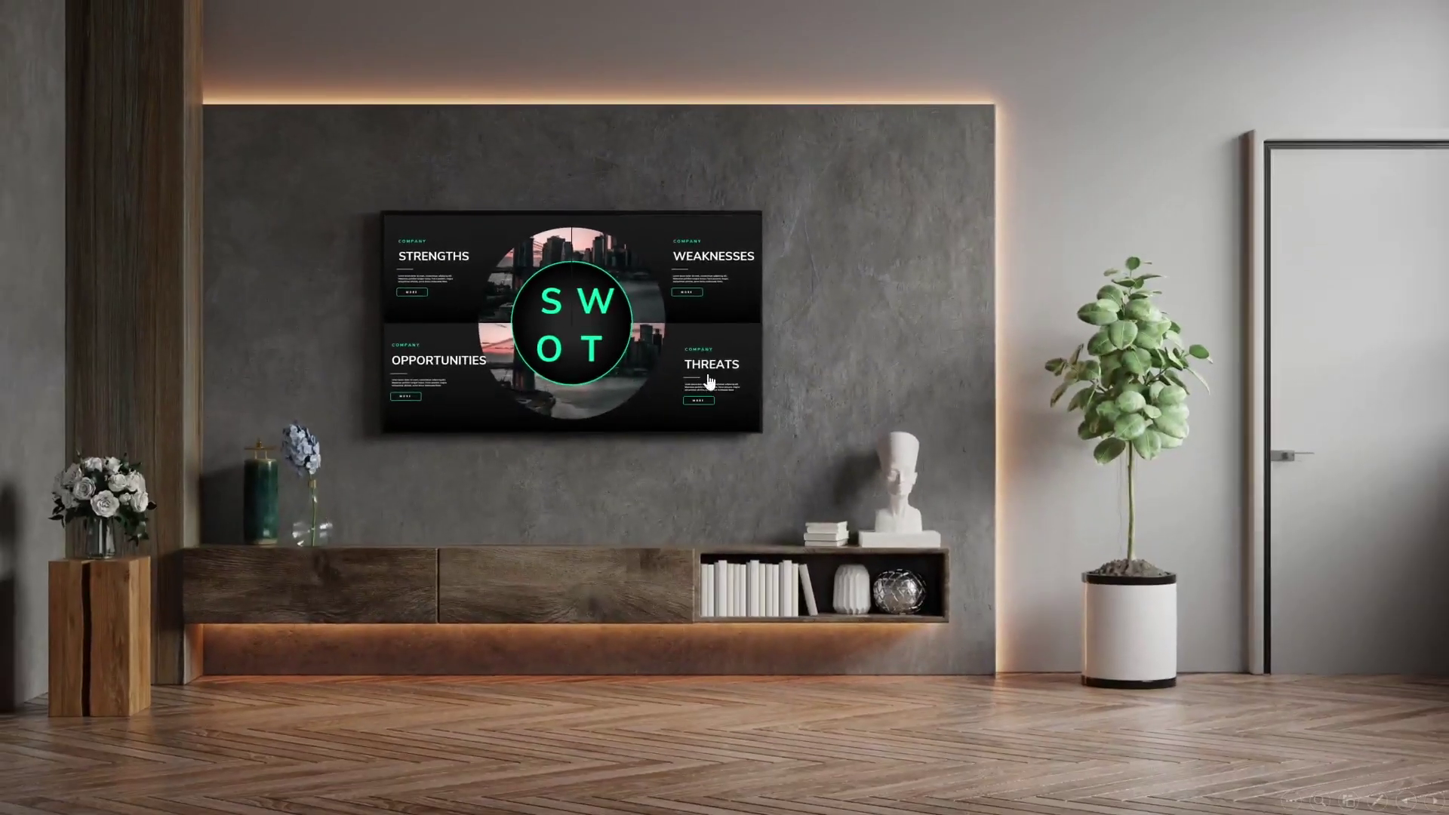
left_click(729, 298)
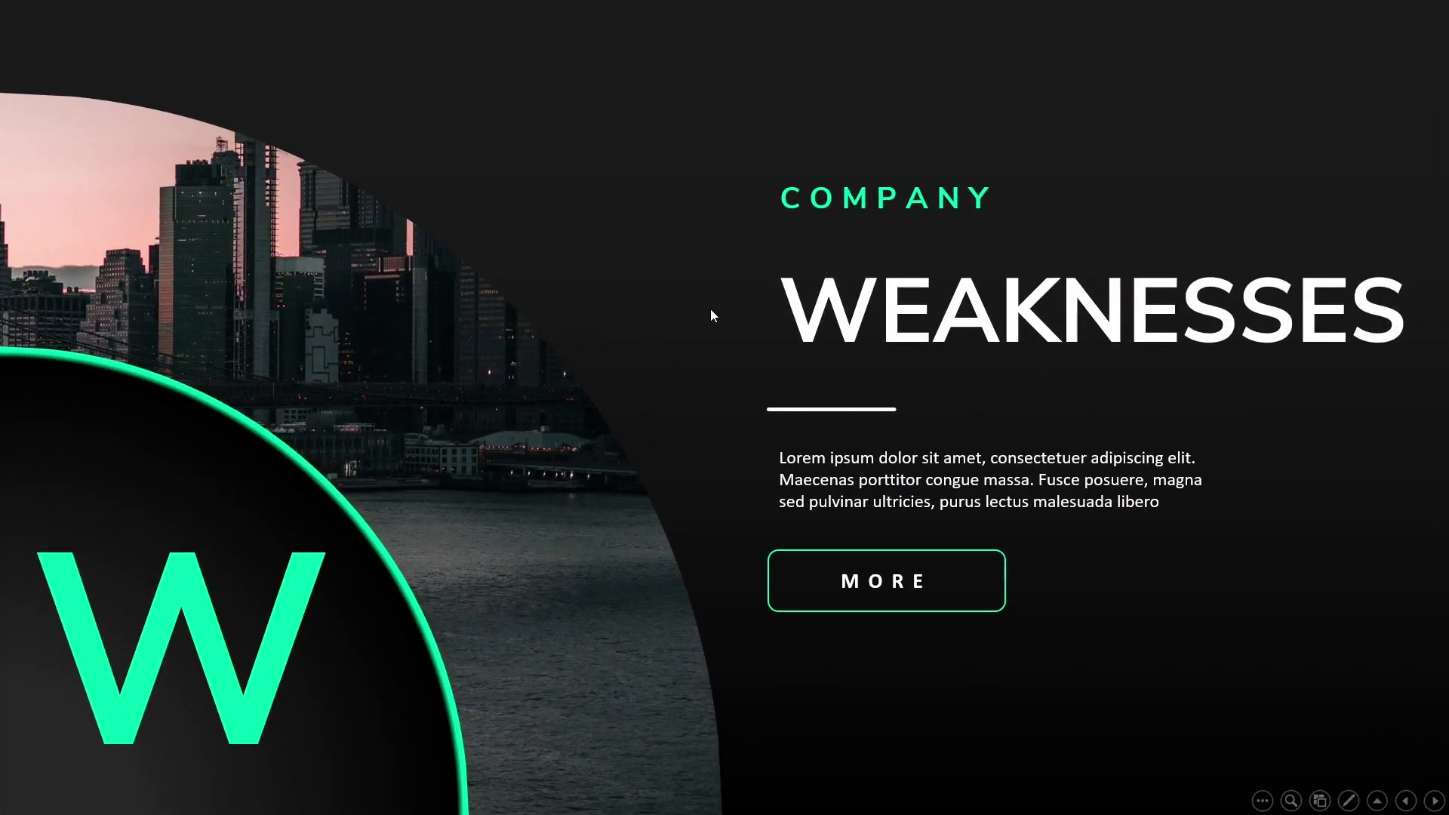
left_click(711, 316)
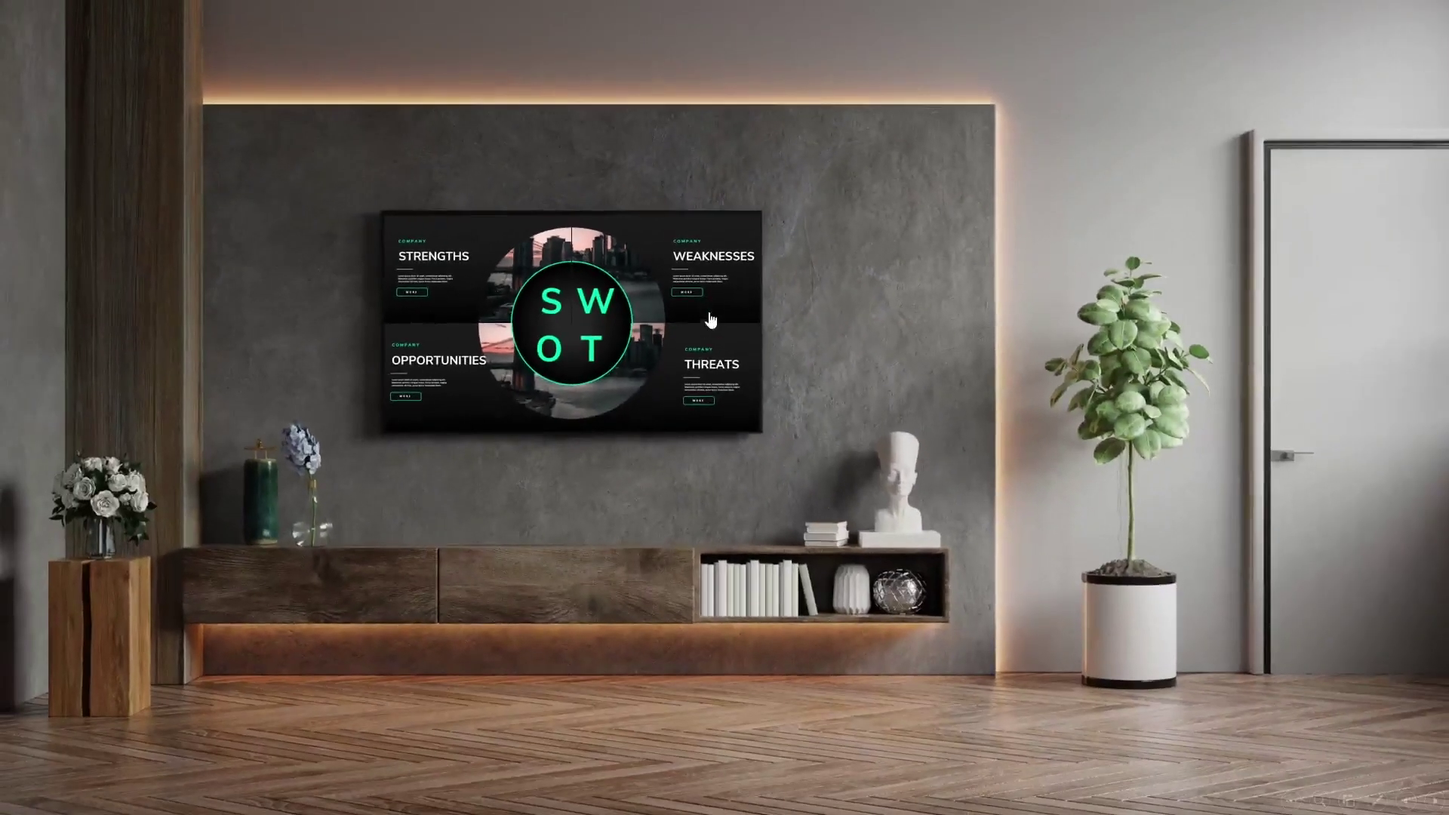
left_click(464, 395)
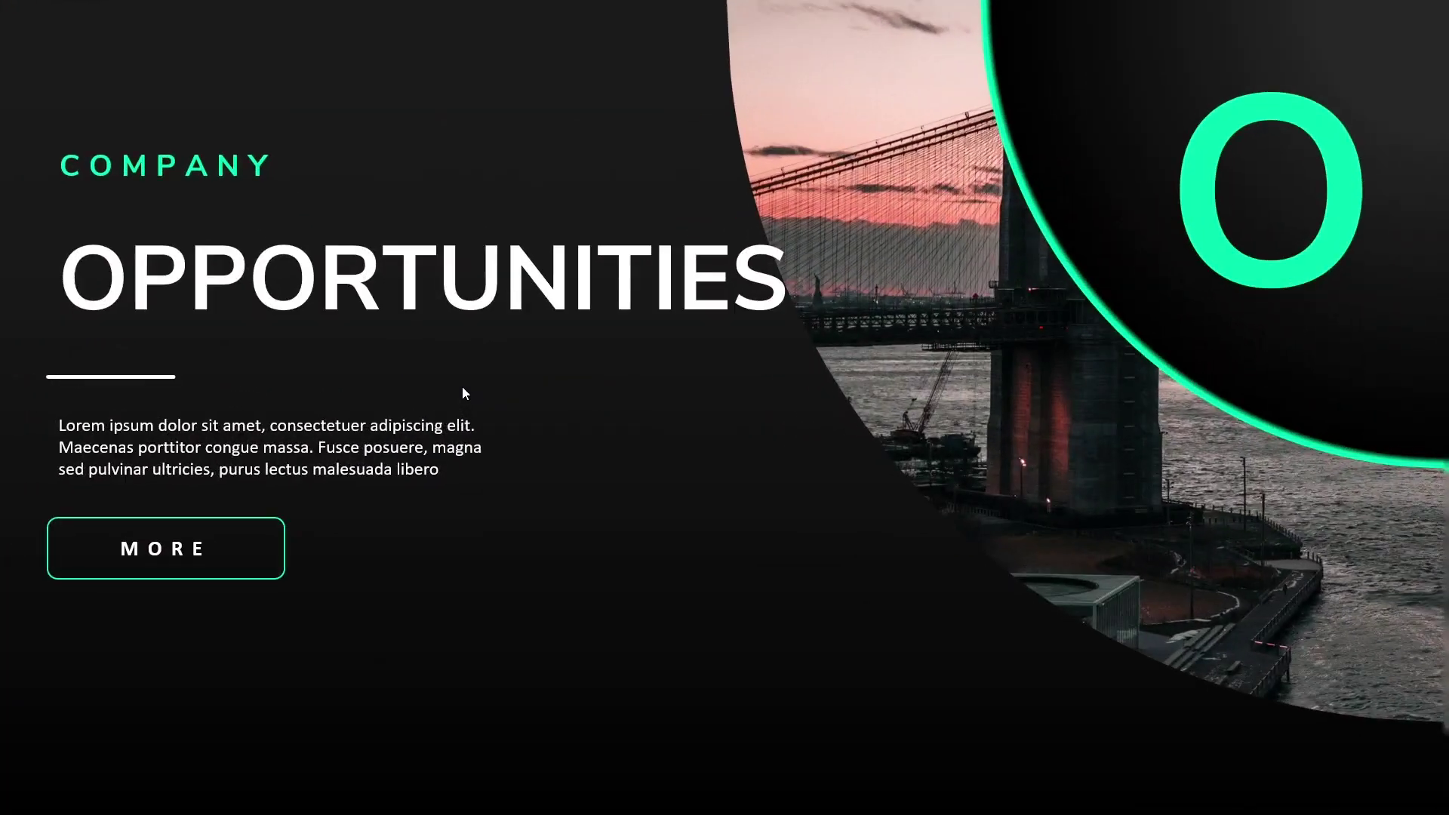
left_click(462, 388)
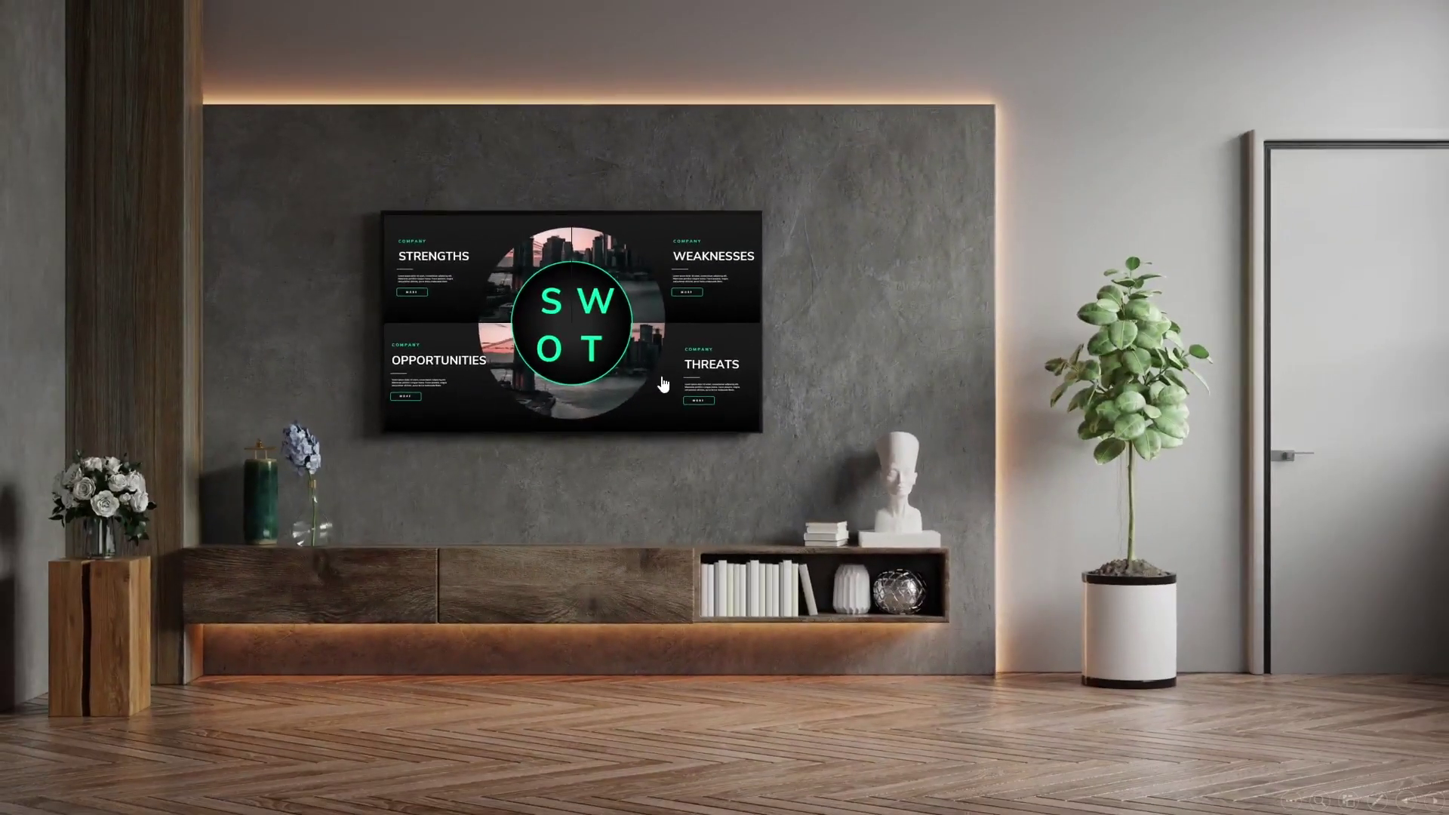
left_click(672, 381)
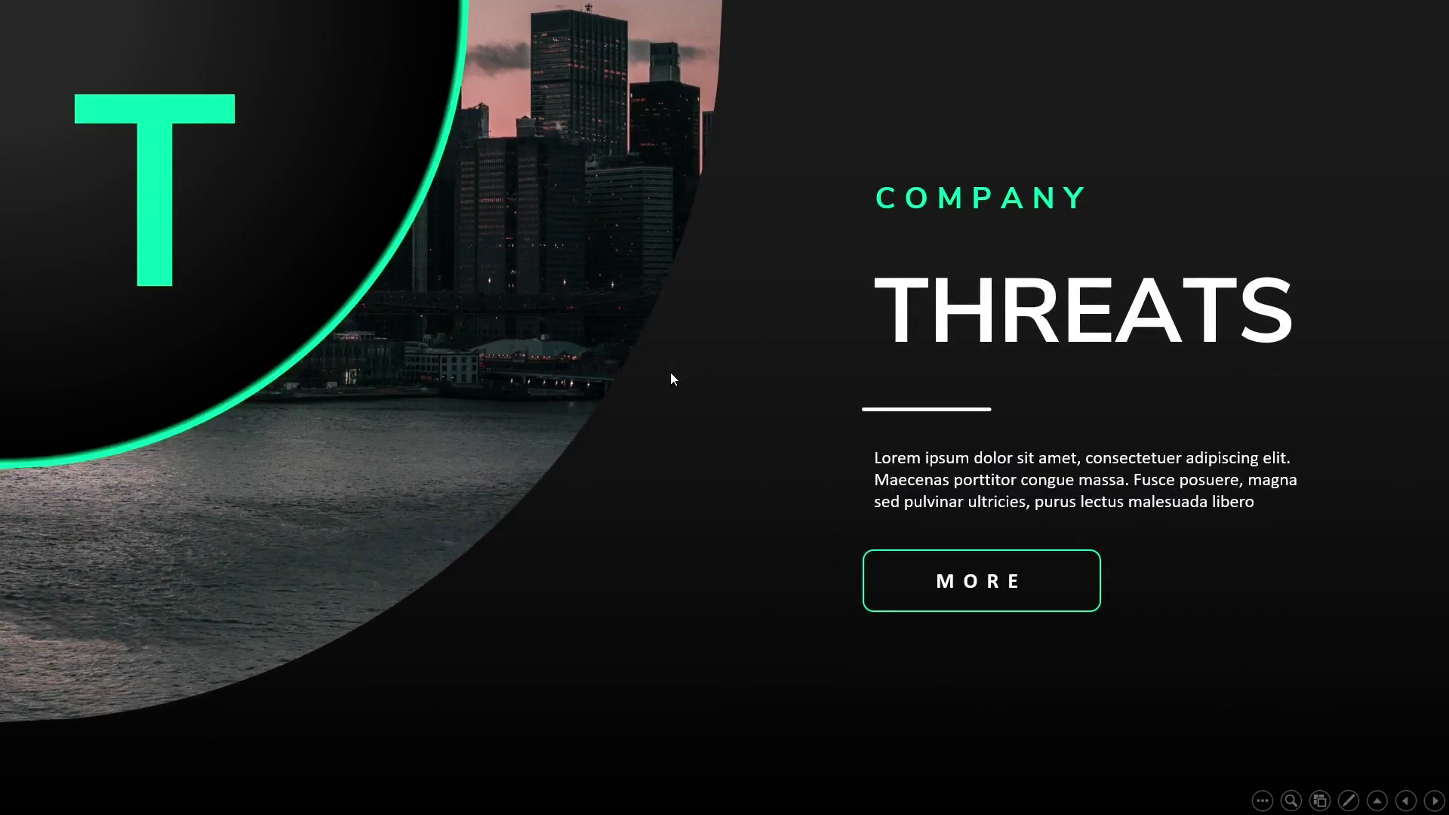
left_click(672, 375)
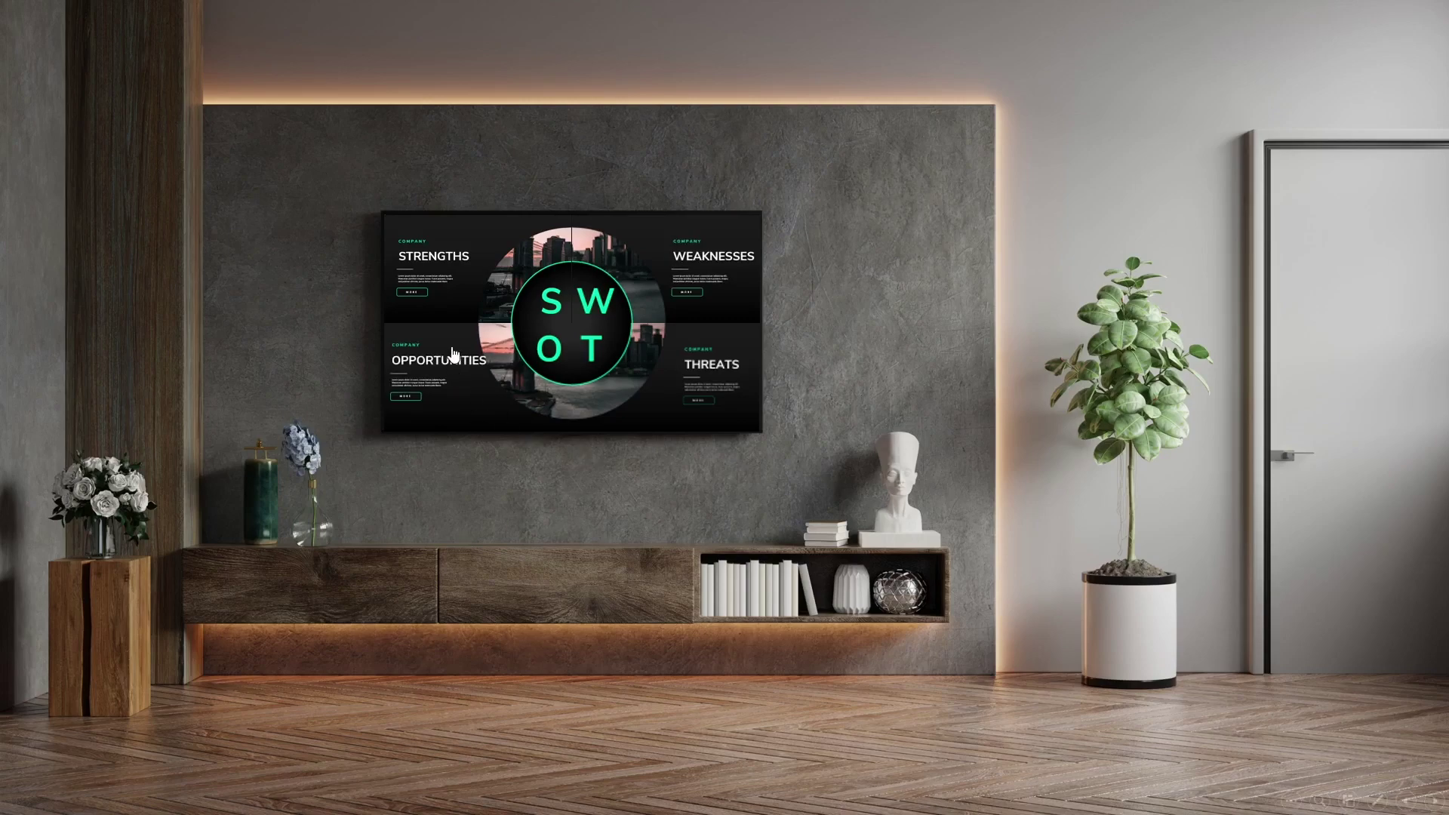
left_click(472, 289)
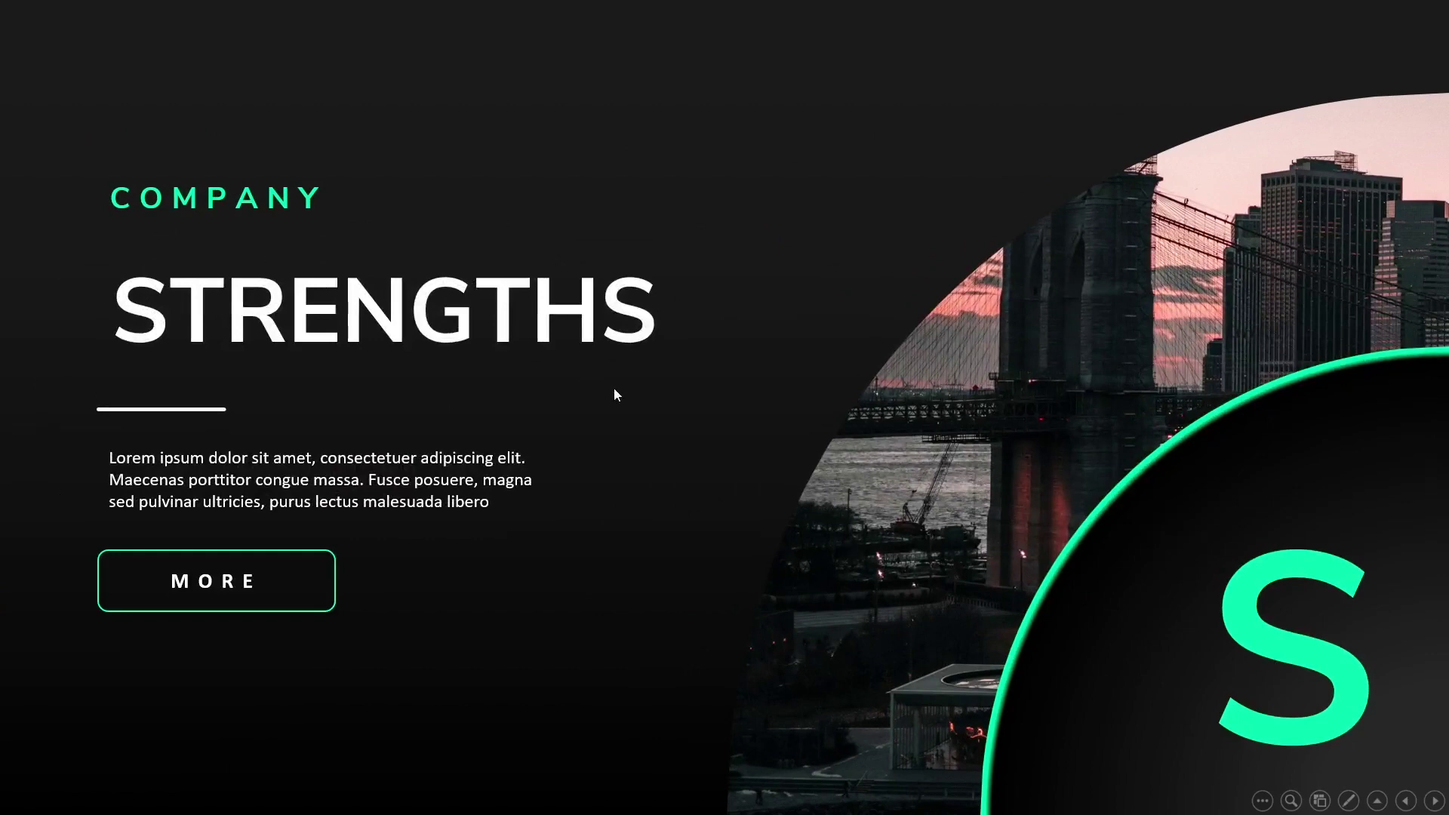
left_click(662, 400)
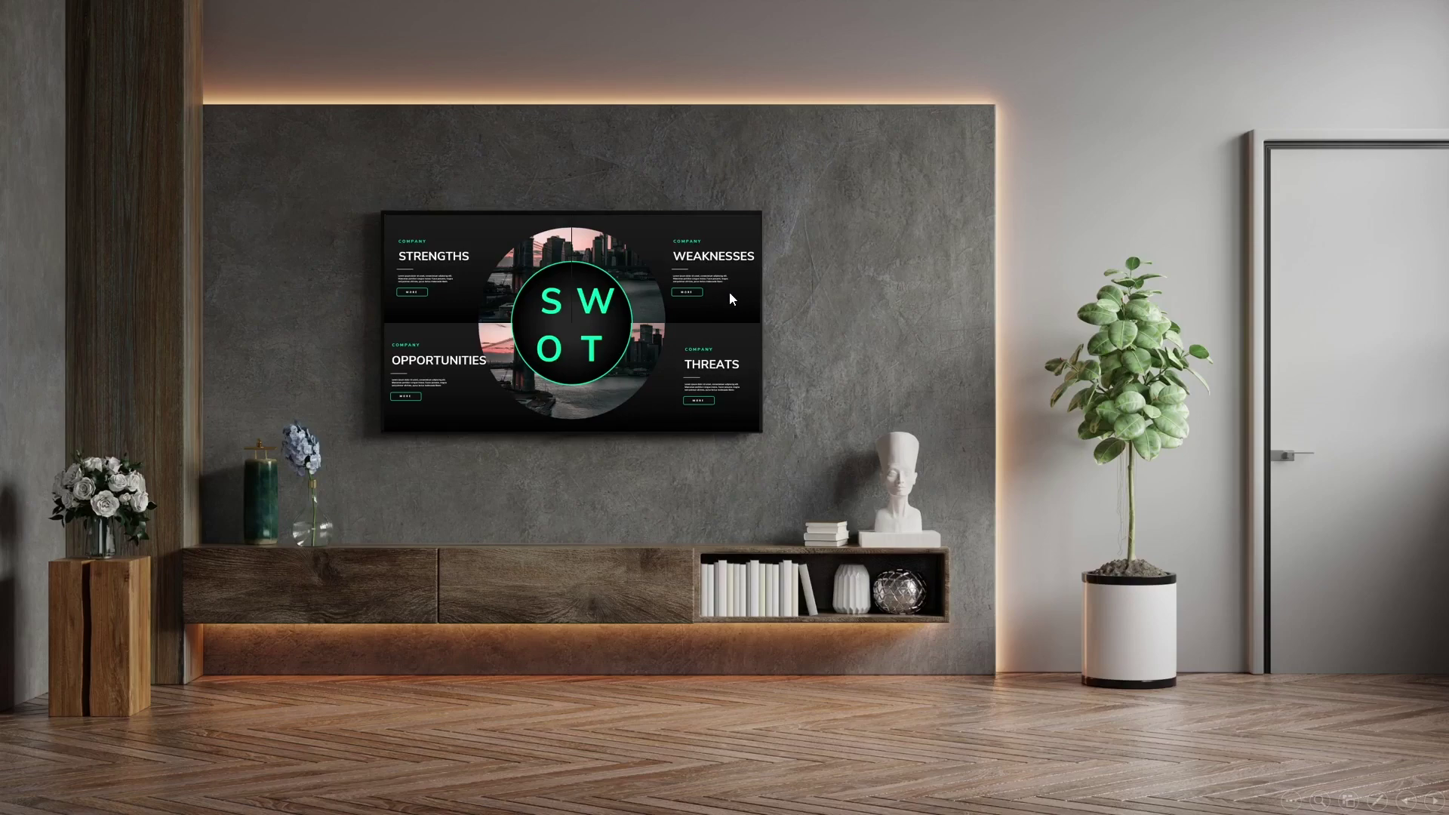
left_click(730, 293)
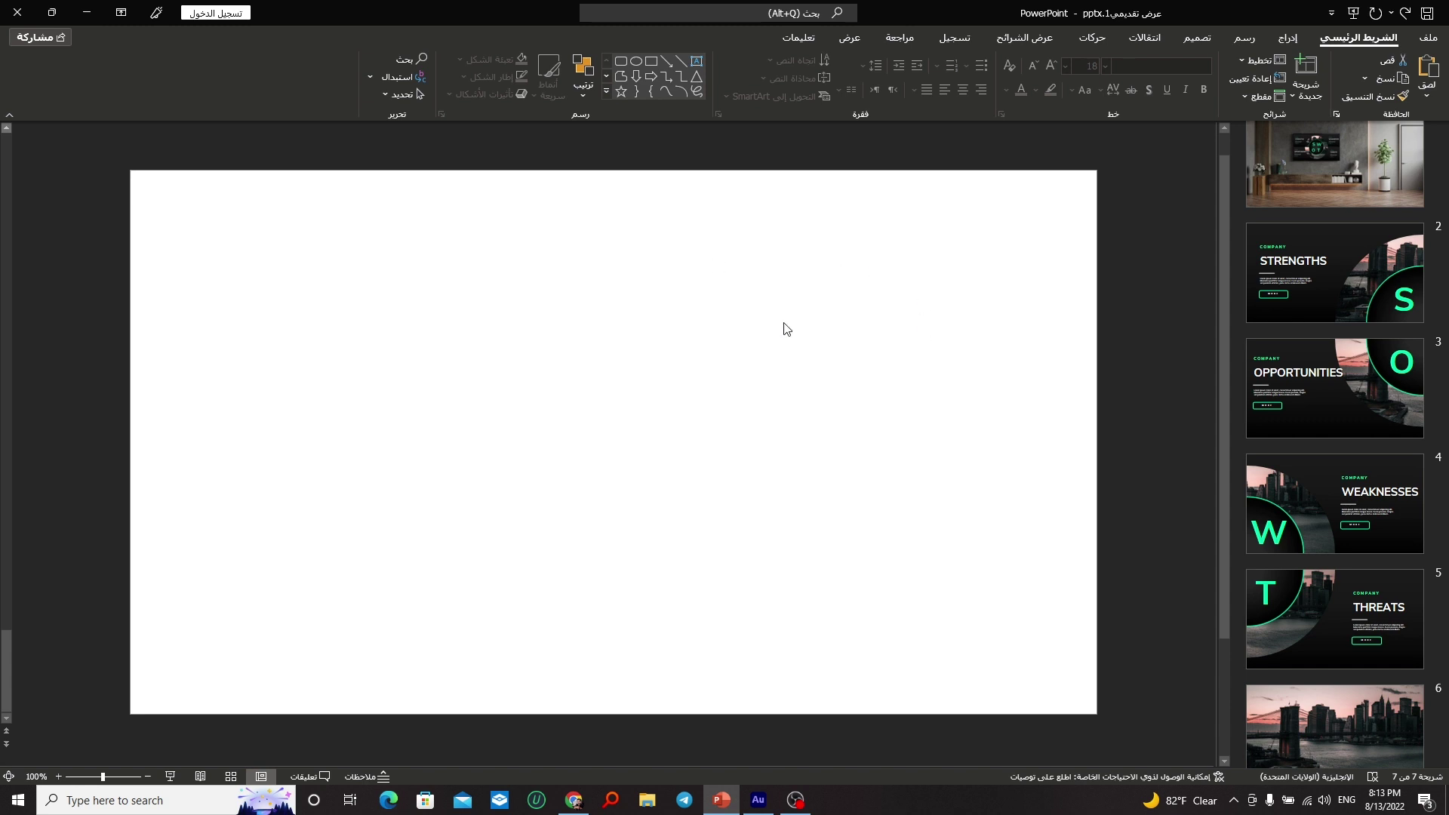
Step: Give slide 7 a black gradient fill background, moving the first gradient stop to 97%
right_click(901, 317)
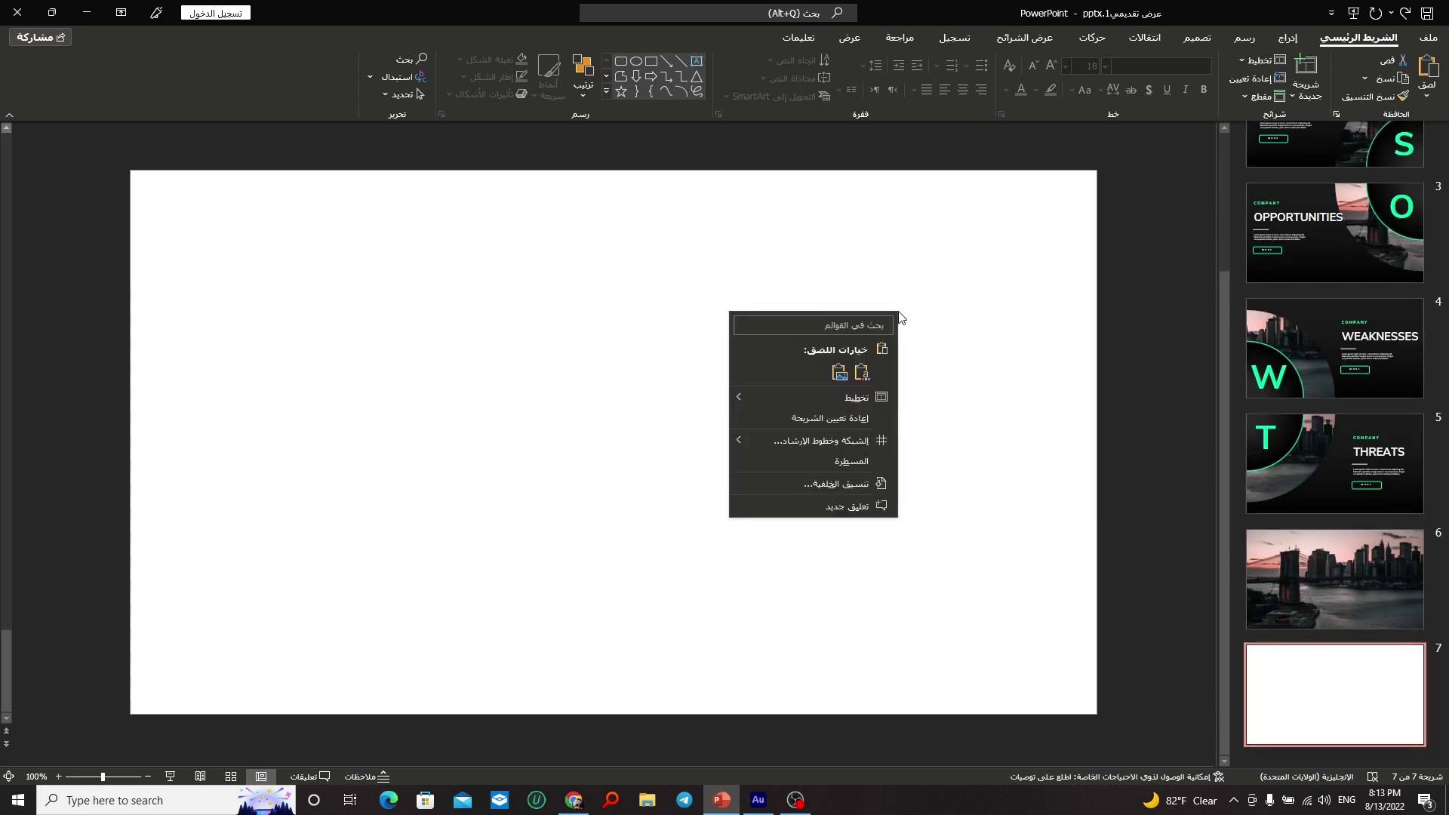
left_click(822, 484)
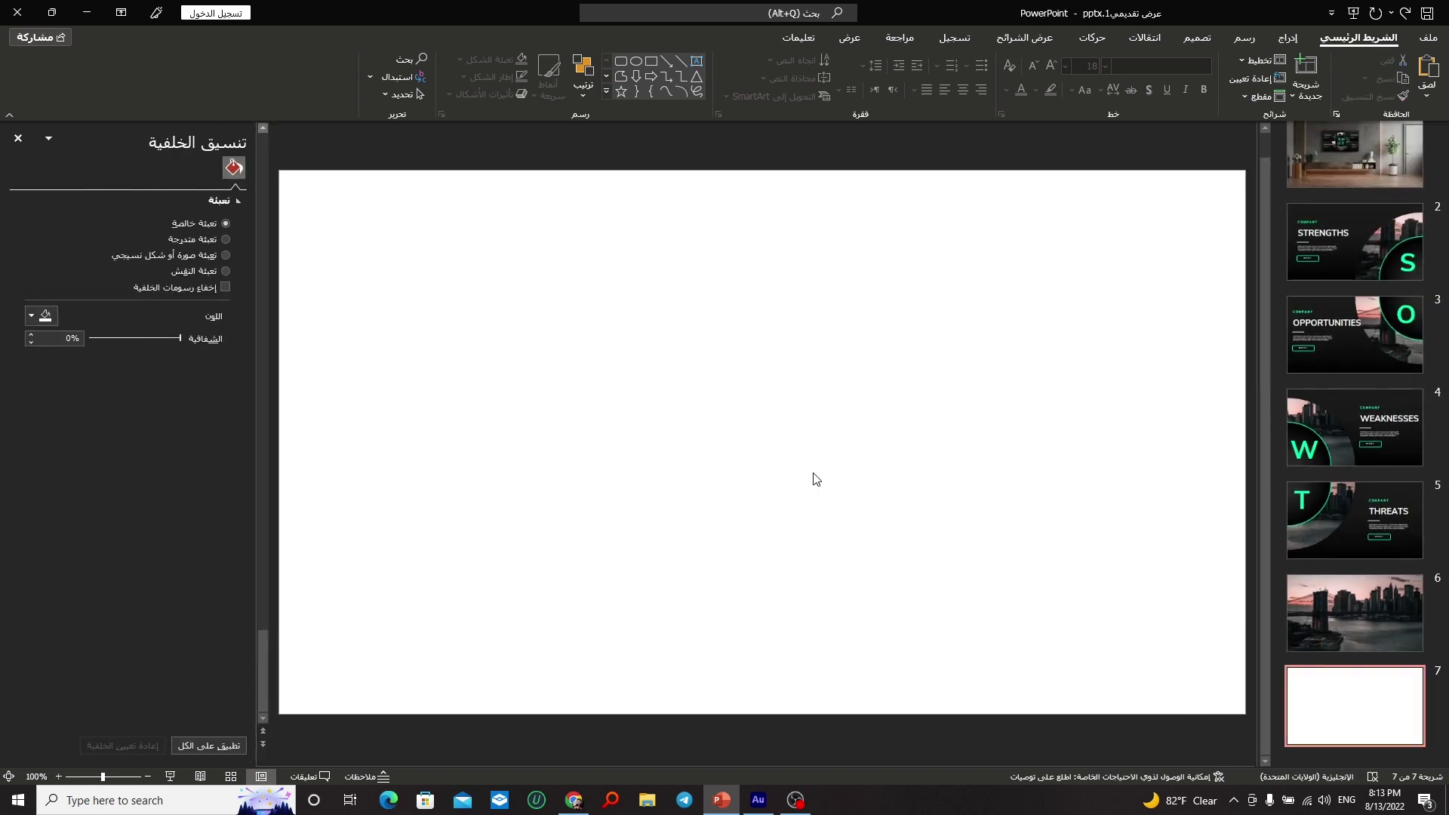
left_click(191, 245)
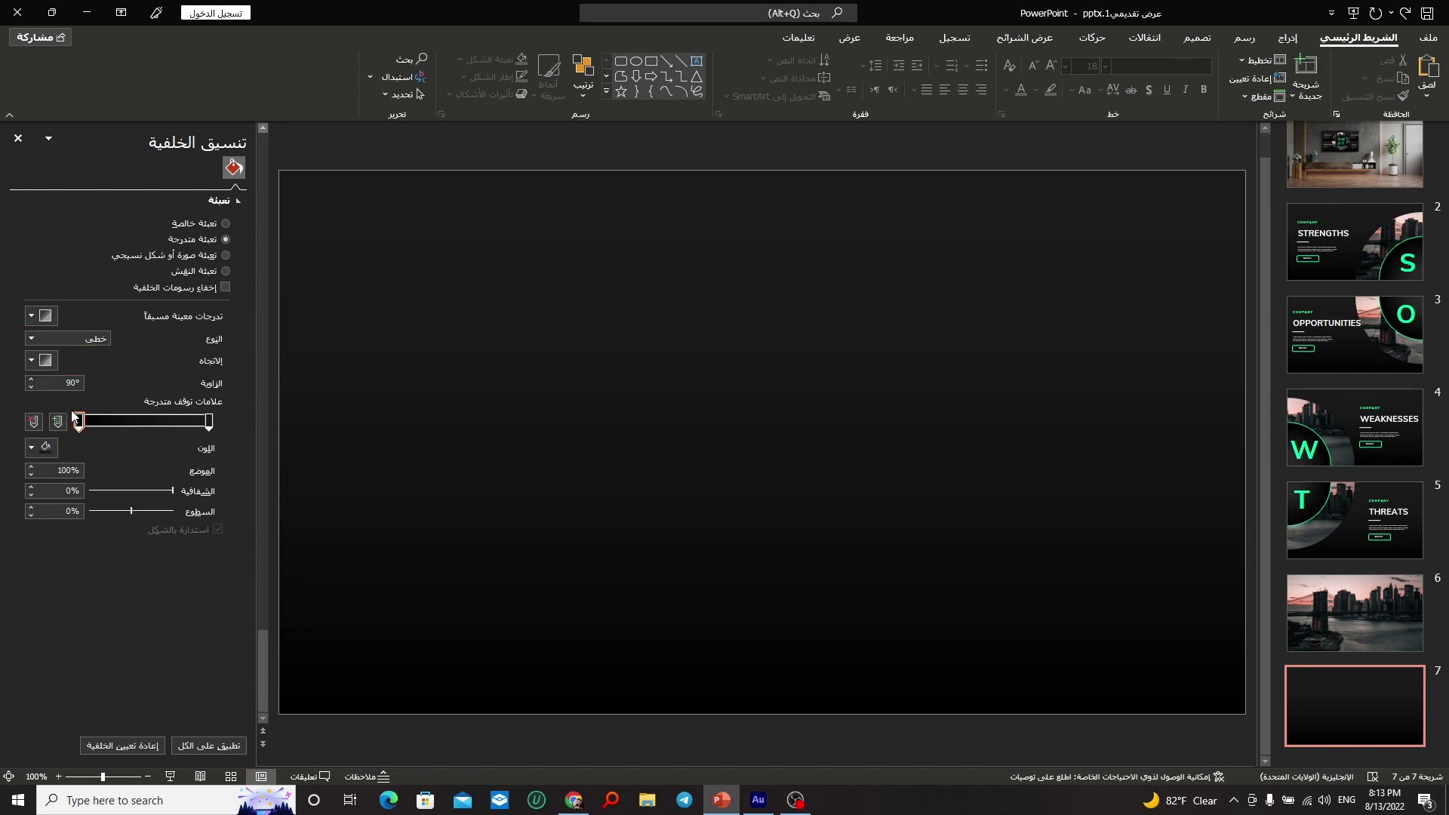
left_click_drag(79, 423, 83, 421)
left_click(29, 453)
left_click(29, 454)
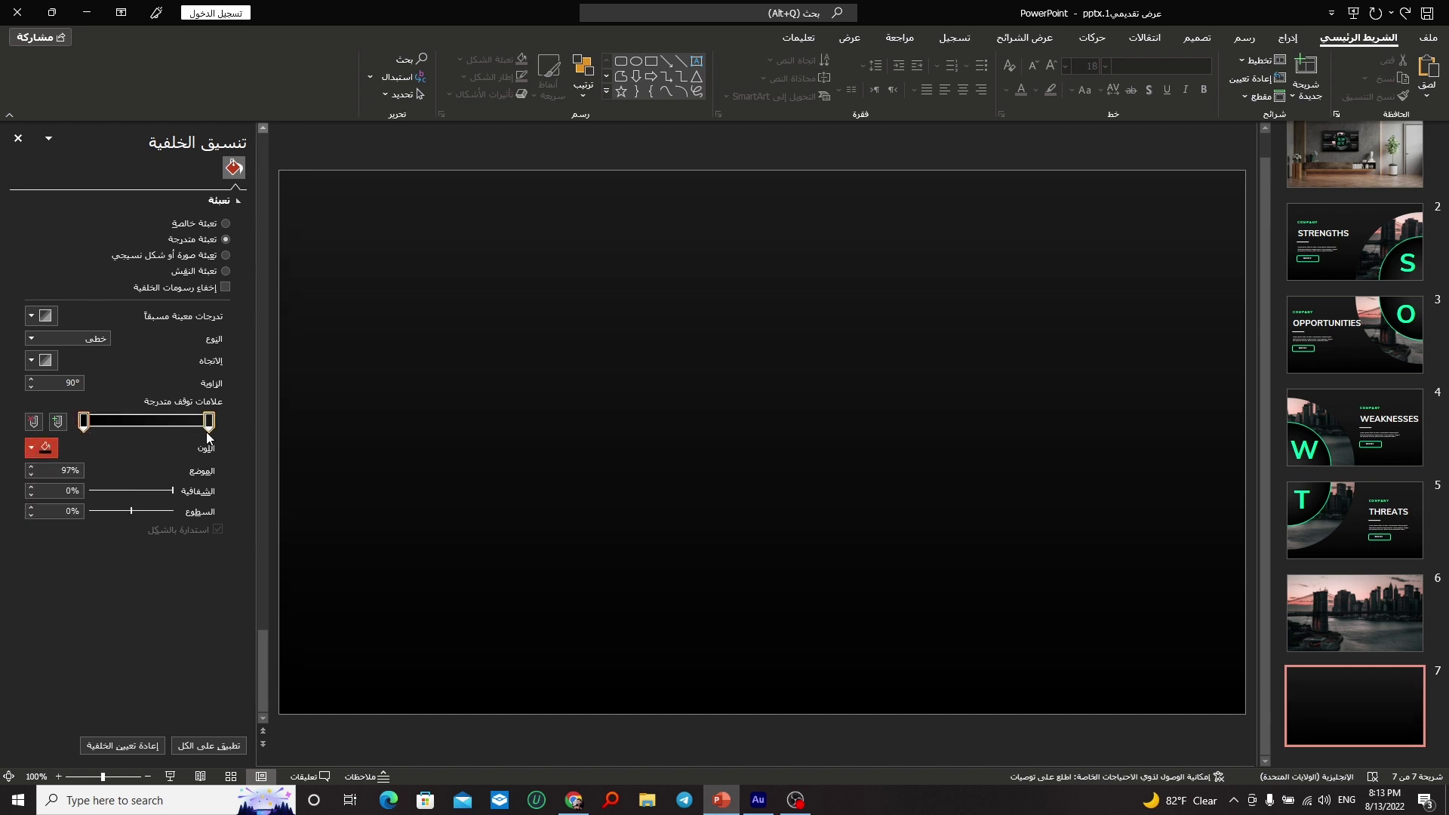
left_click(209, 429)
left_click(45, 449)
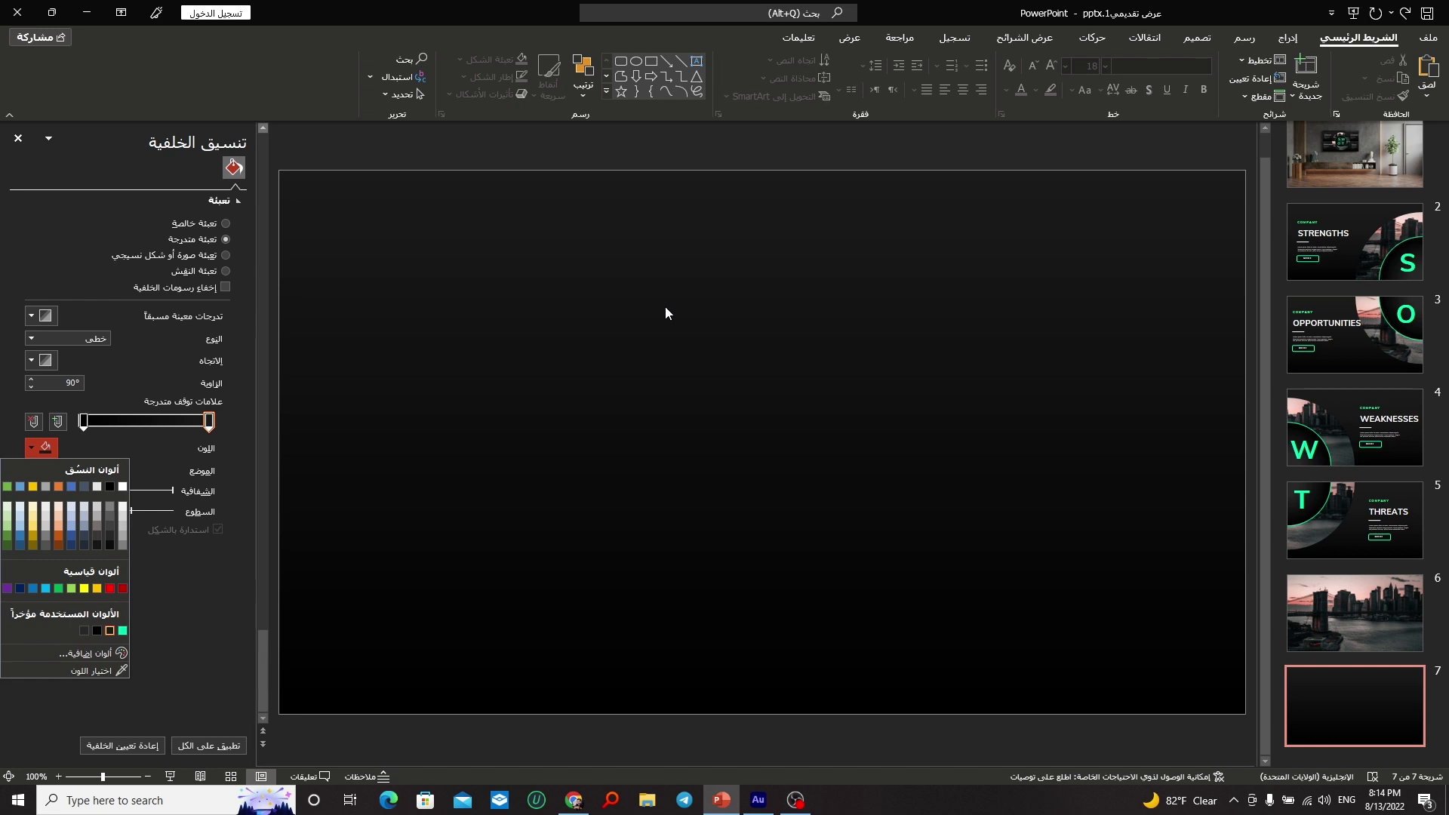
key("Escape")
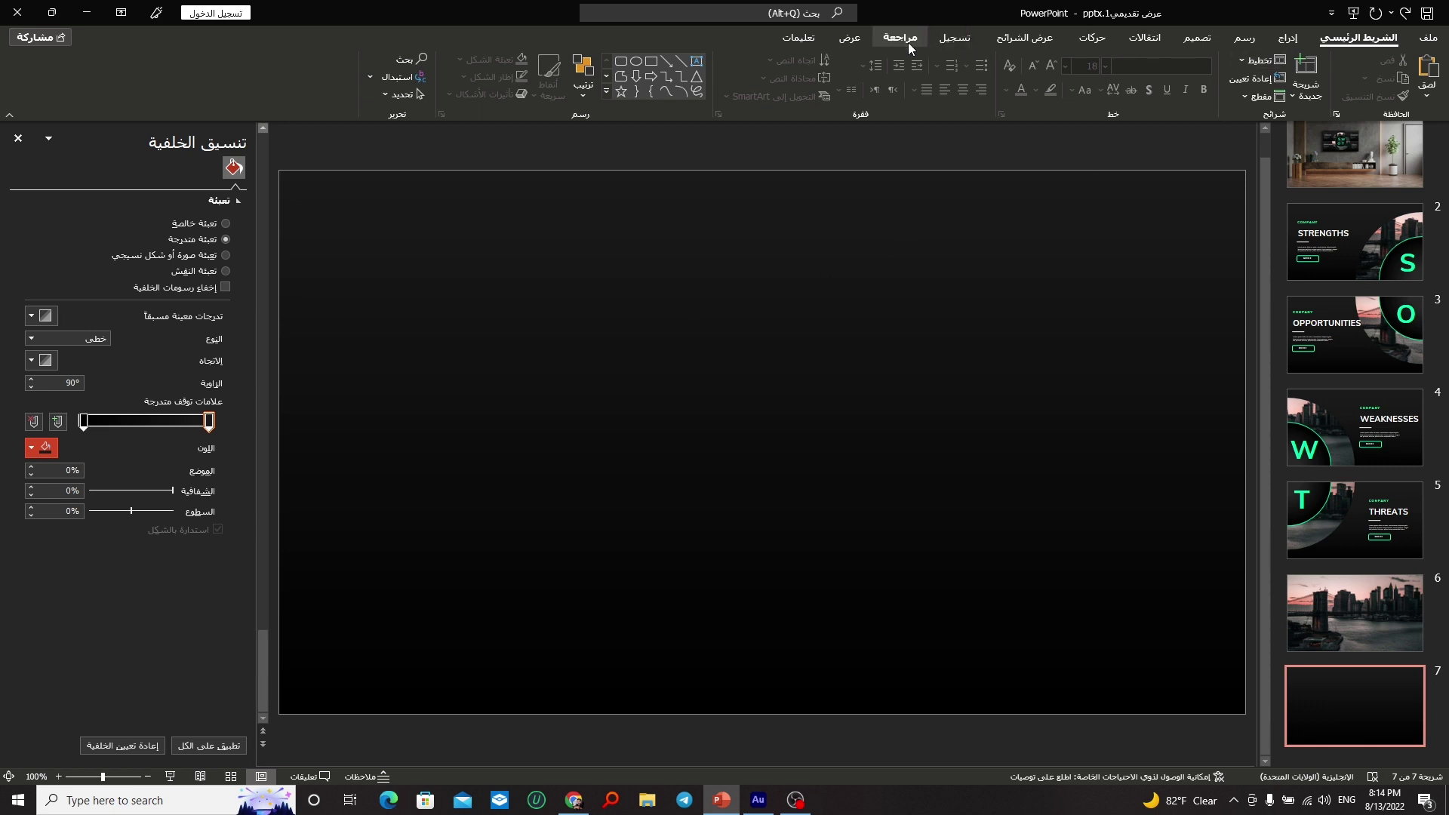
Step: Turn on the slide guides and draw a large blue circle on slide 7
left_click(854, 43)
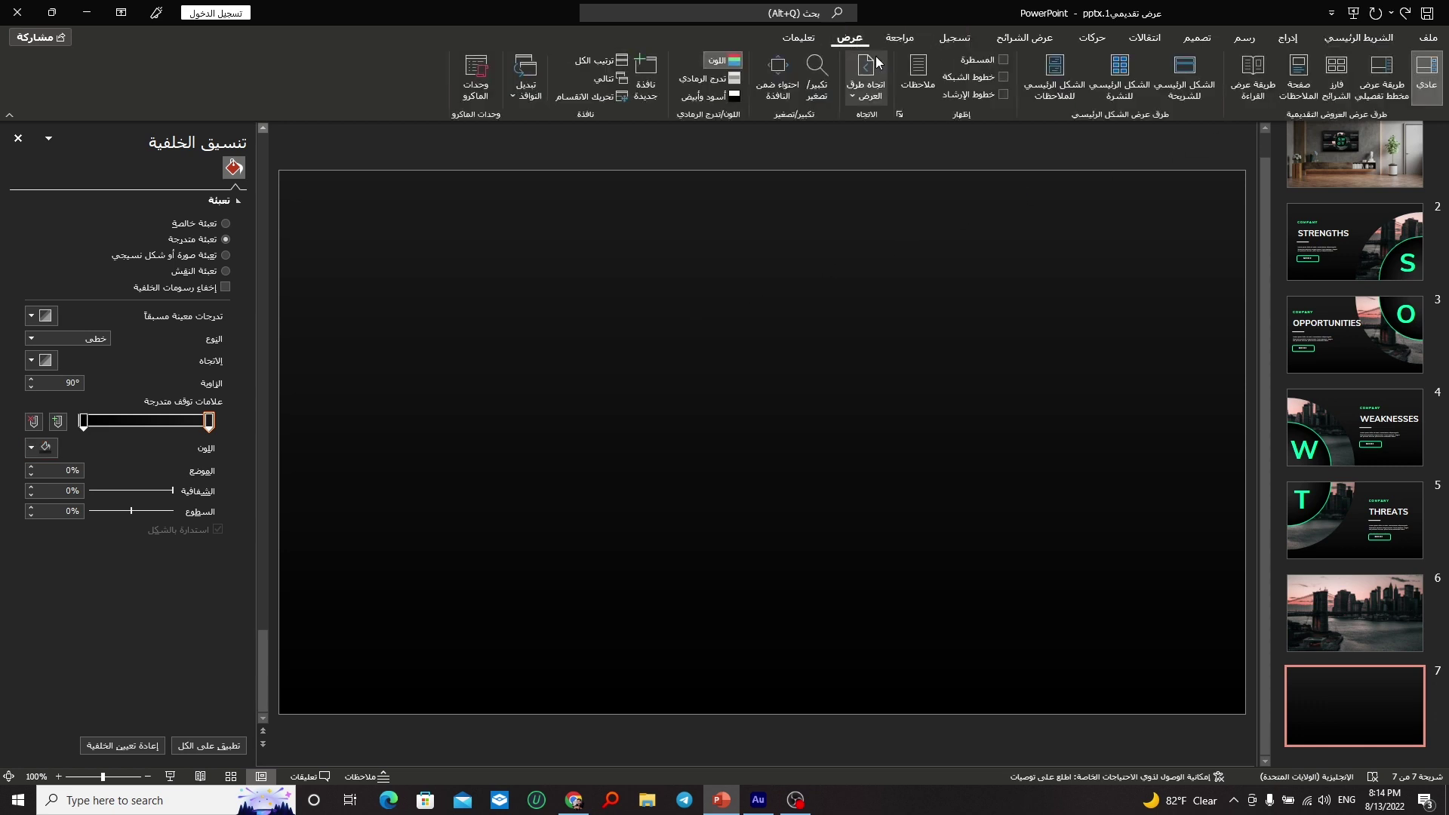
left_click(1003, 95)
left_click(1288, 38)
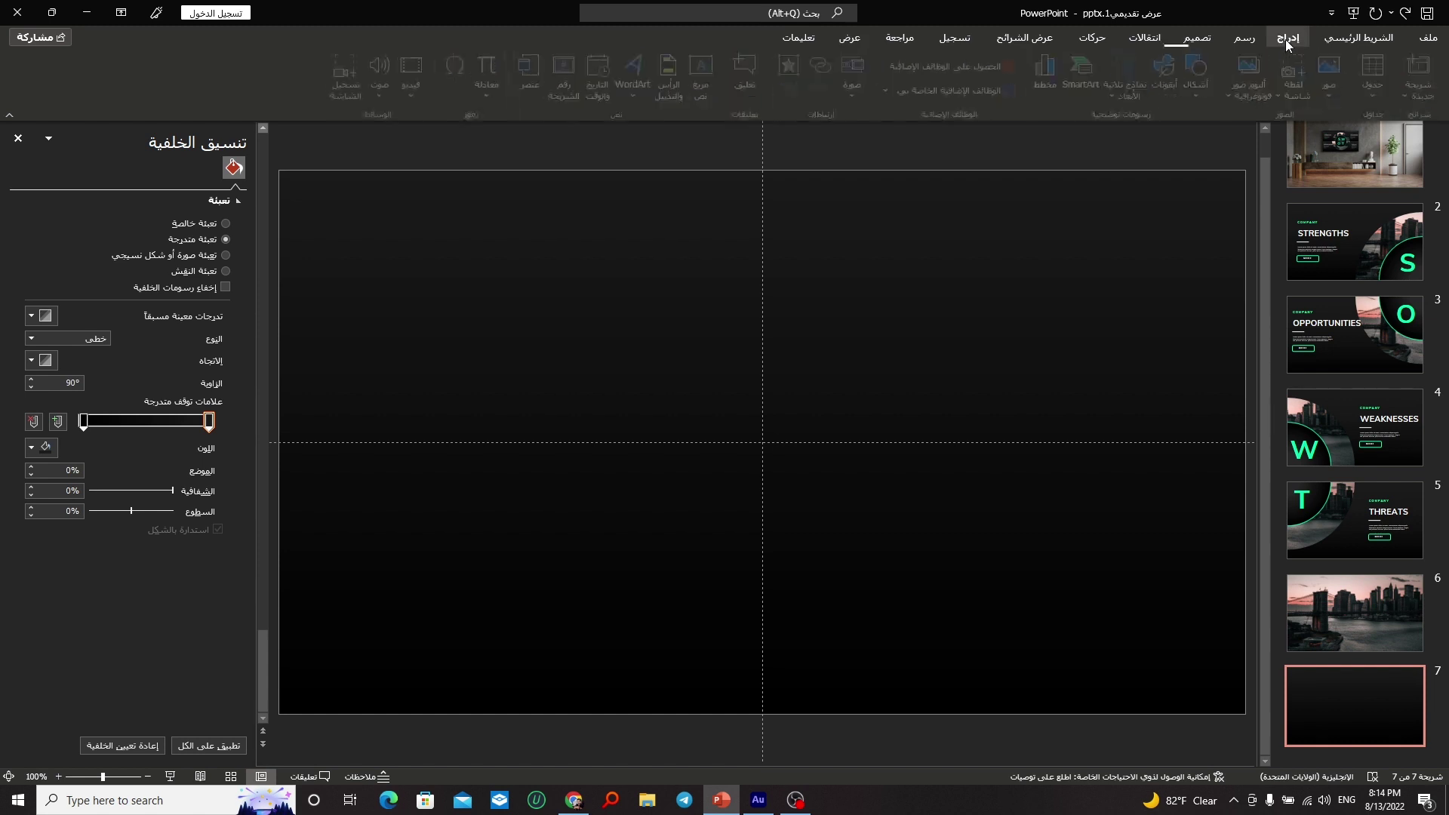
left_click(1215, 90)
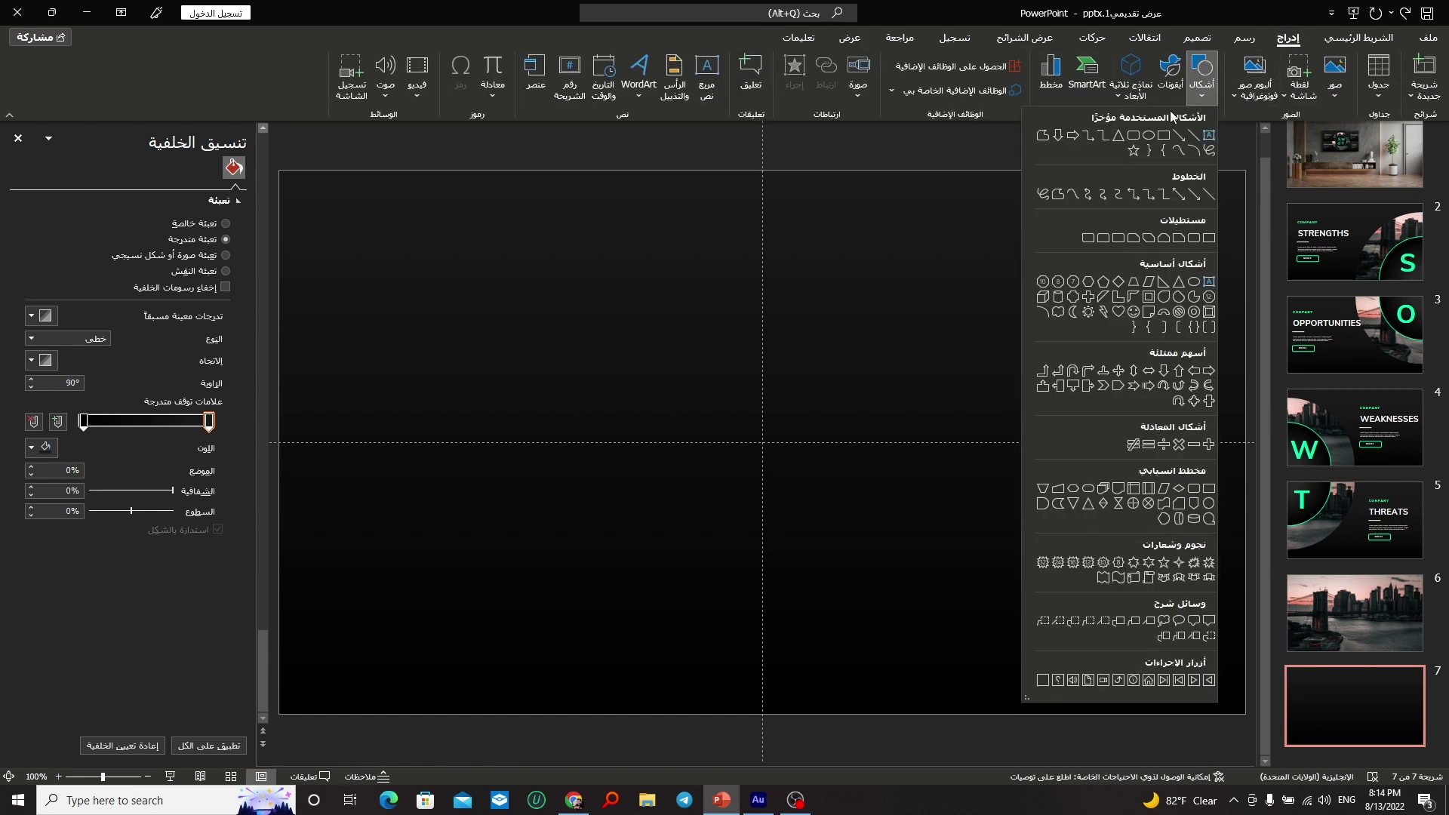
left_click(1157, 138)
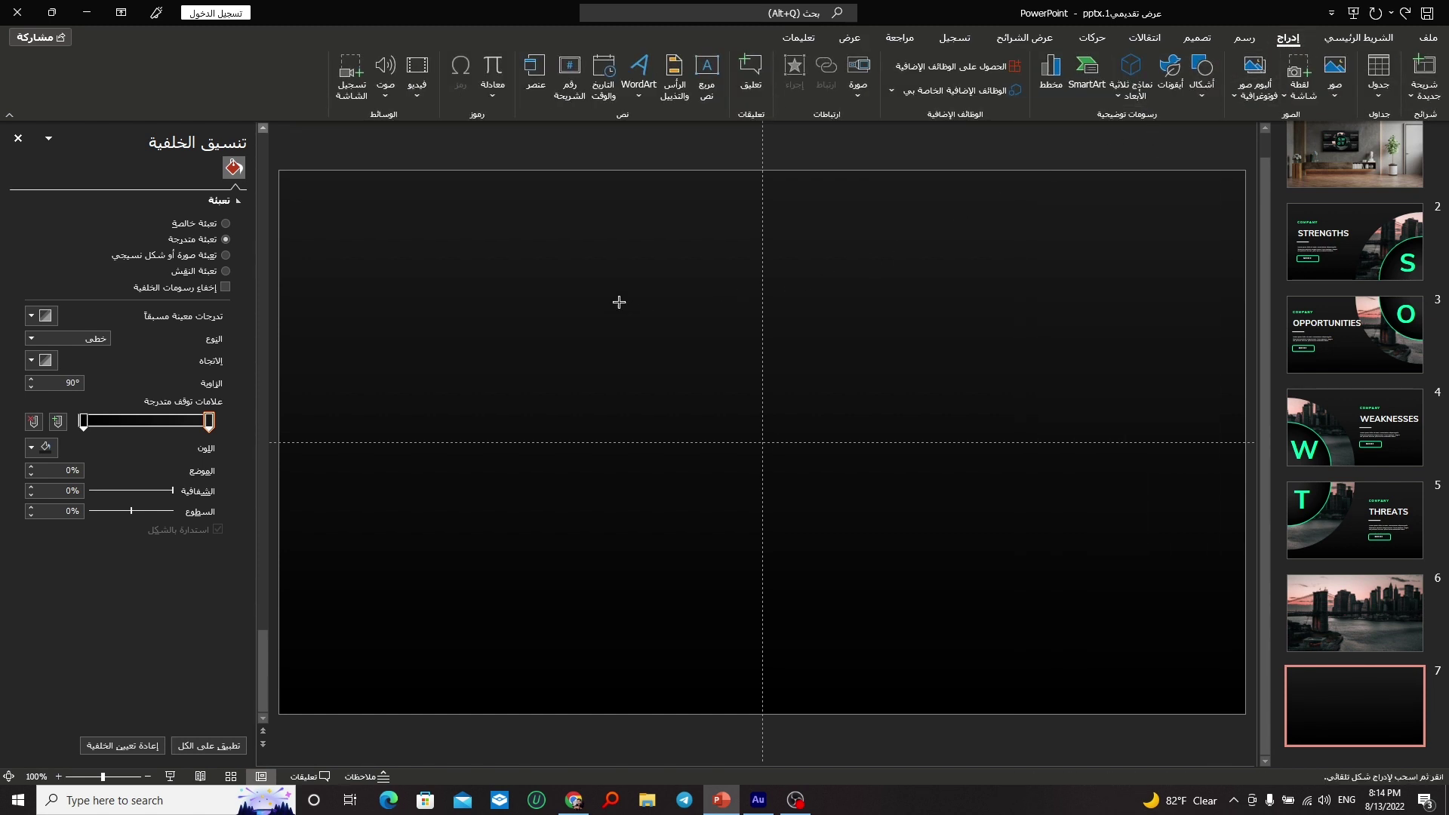
left_click_drag(625, 326, 863, 515)
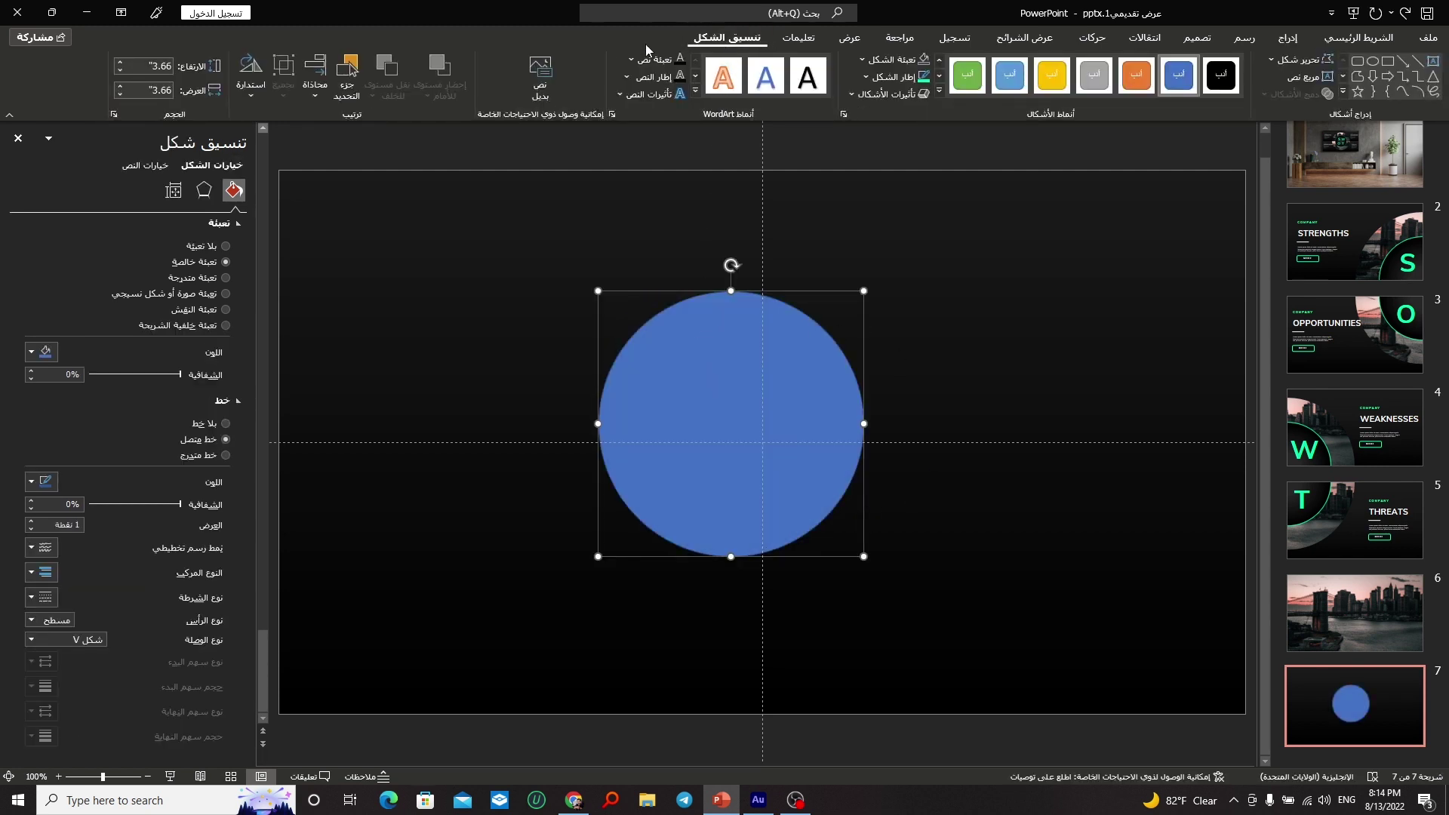
Step: Centre the circle horizontally and vertically on the slide
left_click(315, 79)
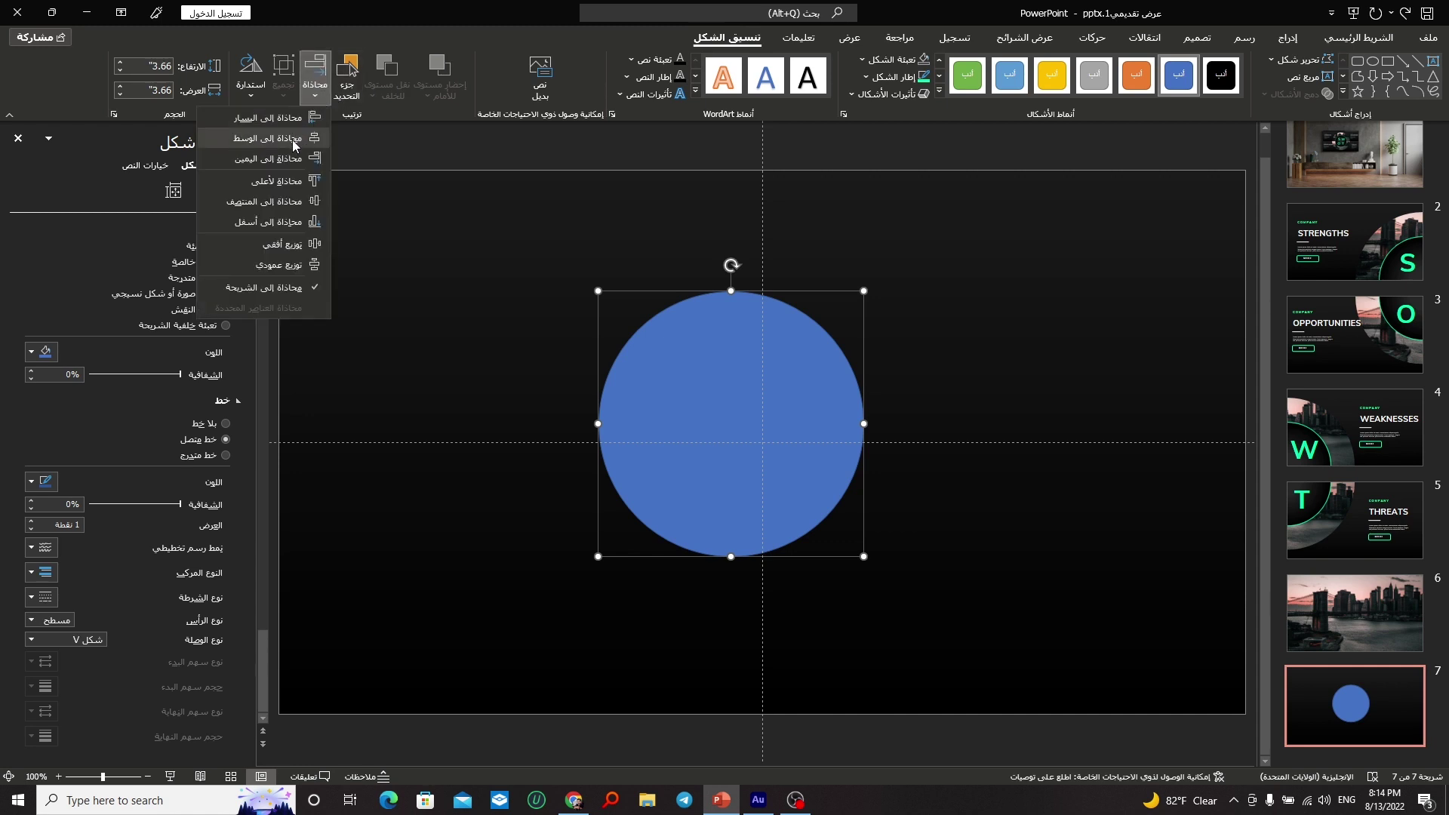
left_click(295, 143)
left_click(315, 80)
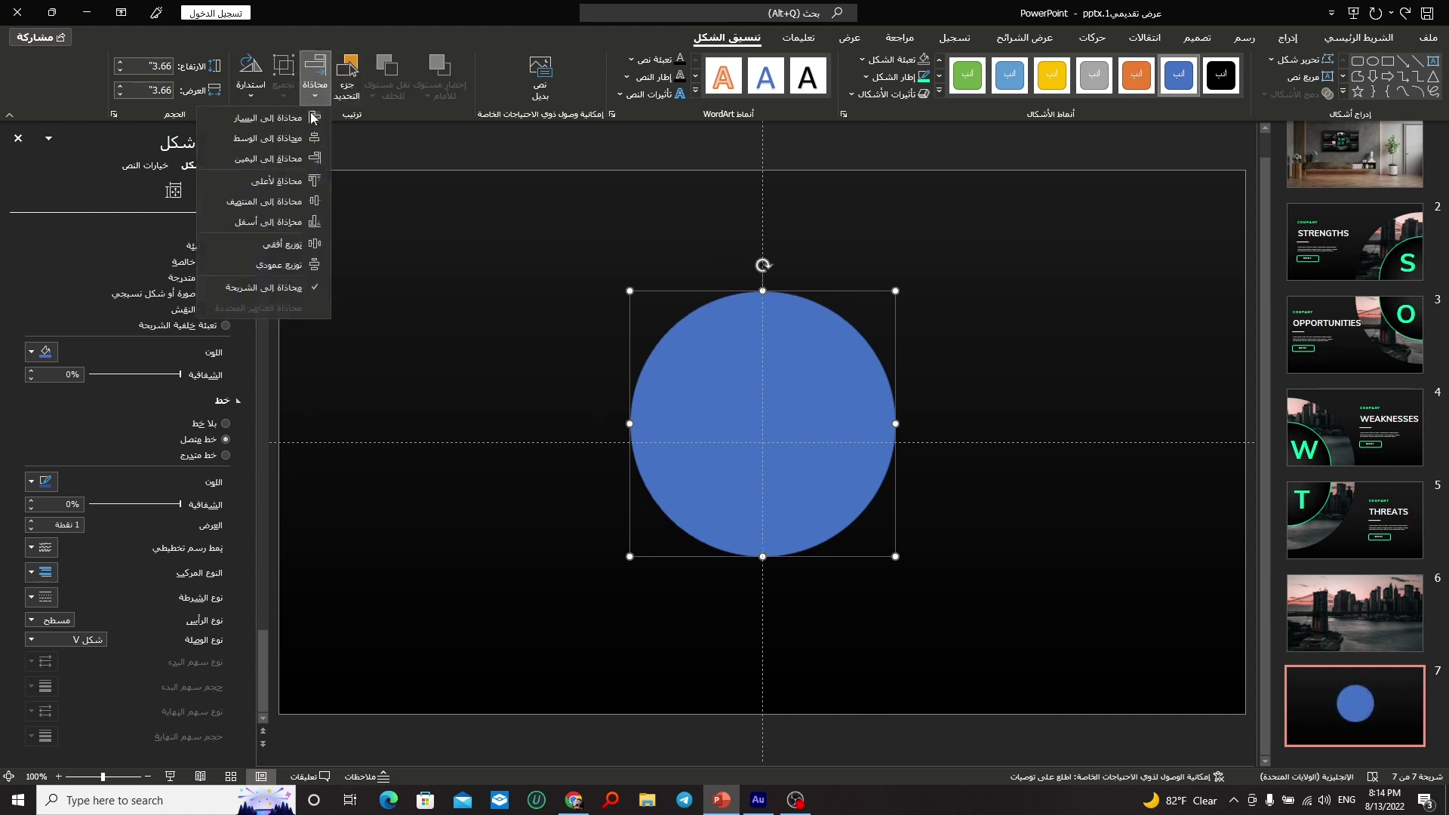
left_click(279, 202)
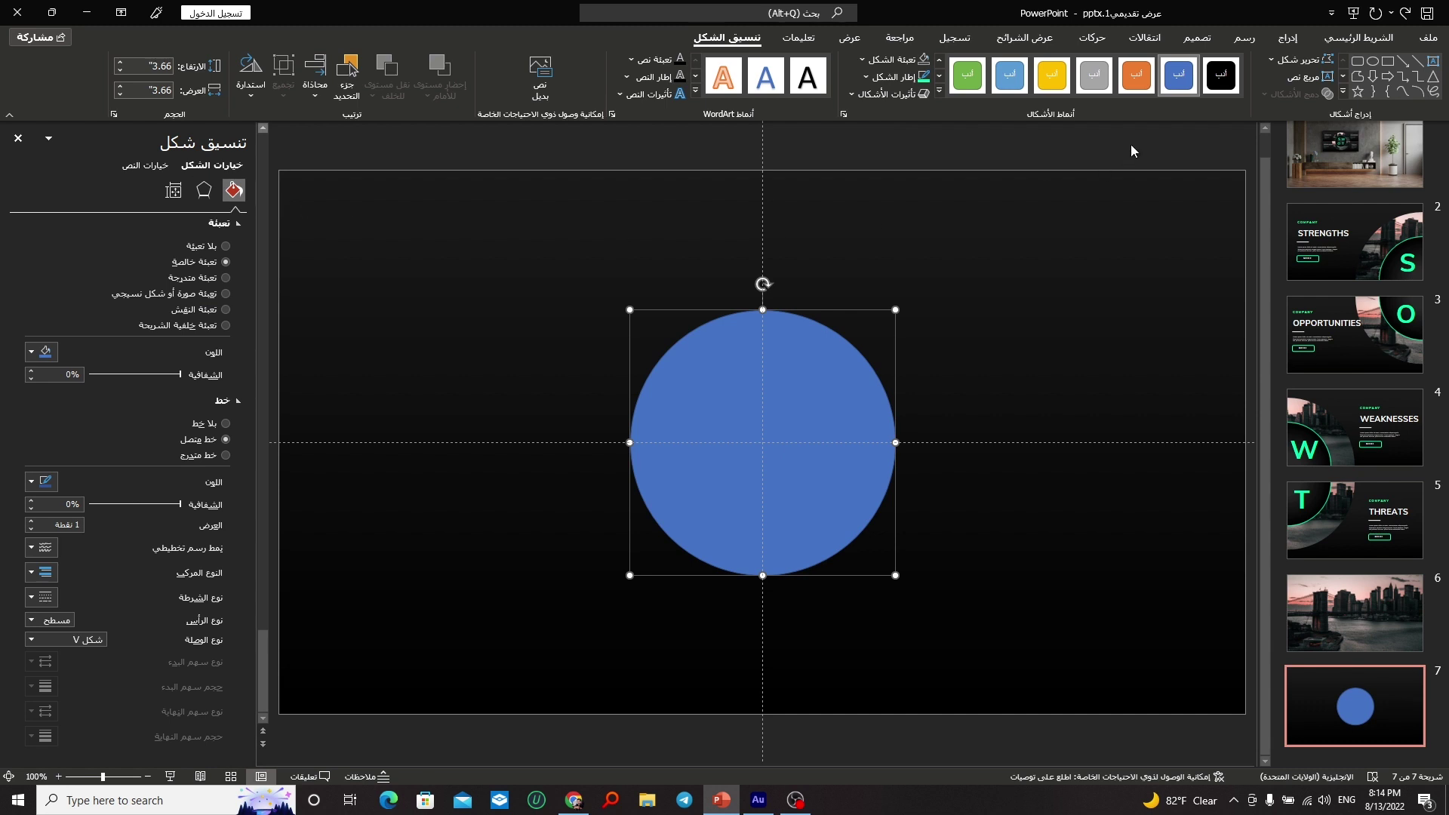
left_click(1288, 38)
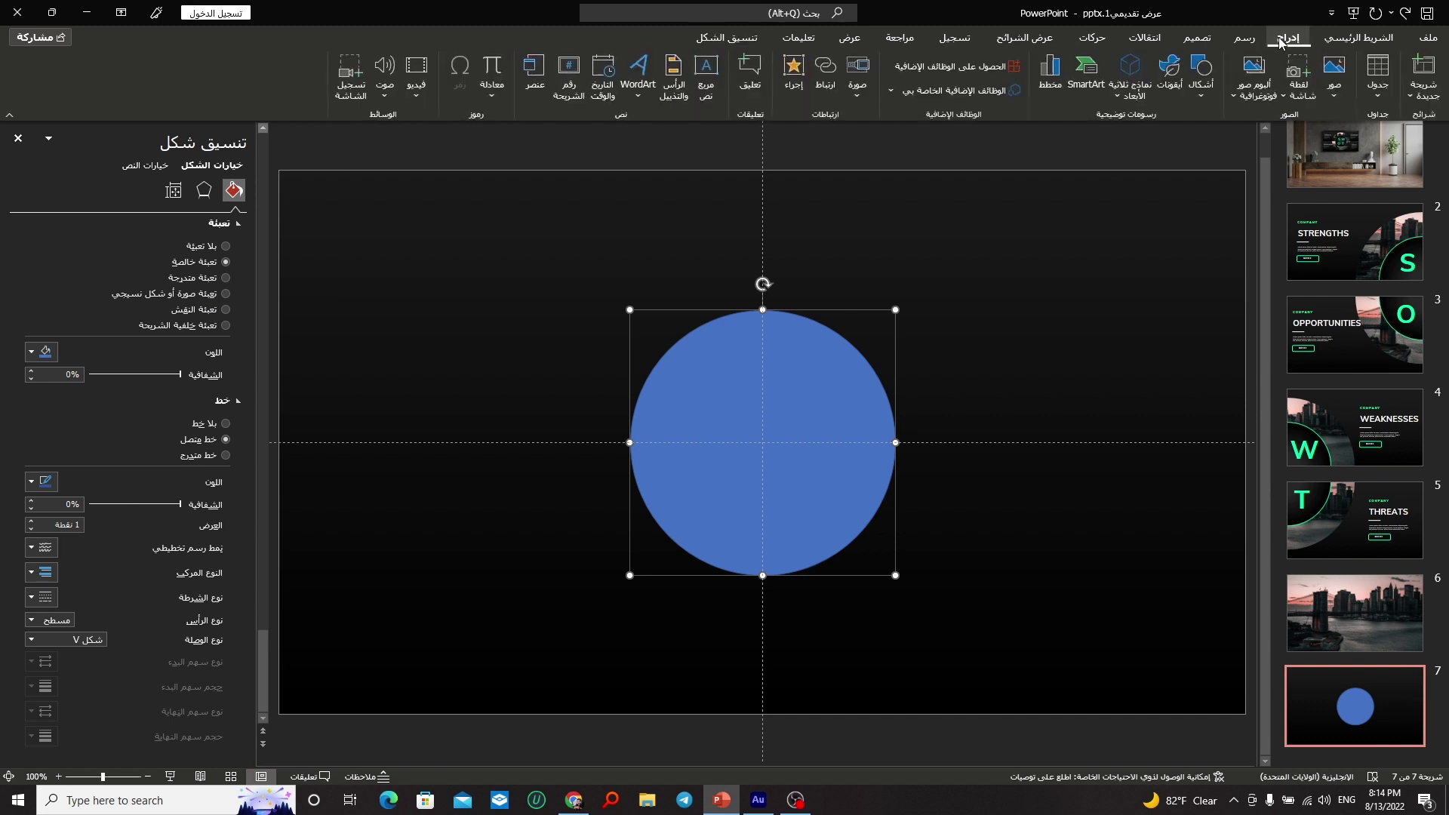
left_click(1204, 93)
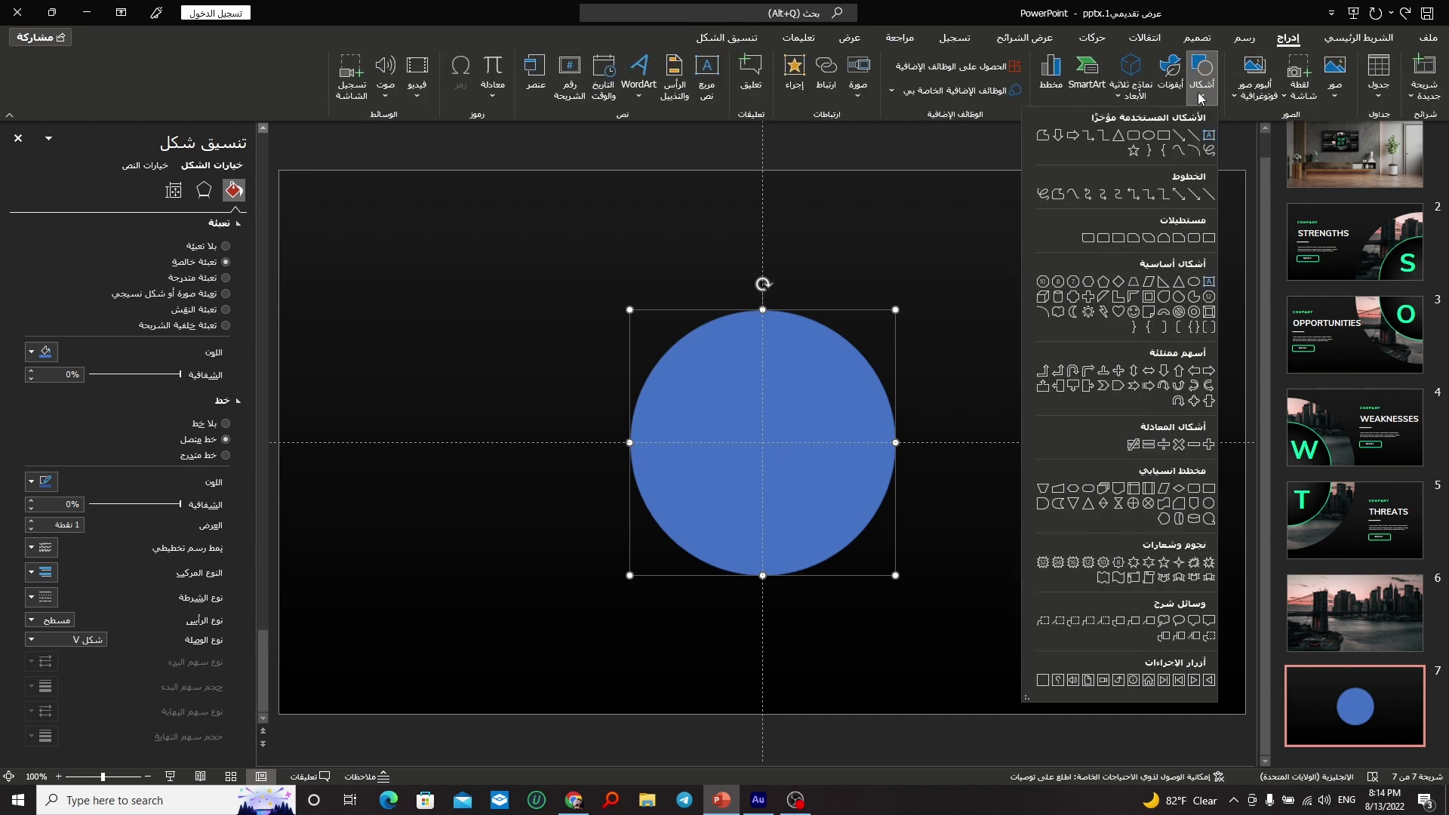
Step: Draw a square over the circle's top-left quarter and intersect them into a 1.83 × 1.83 quarter-circle
left_click(1162, 136)
left_click_drag(414, 231, 613, 404)
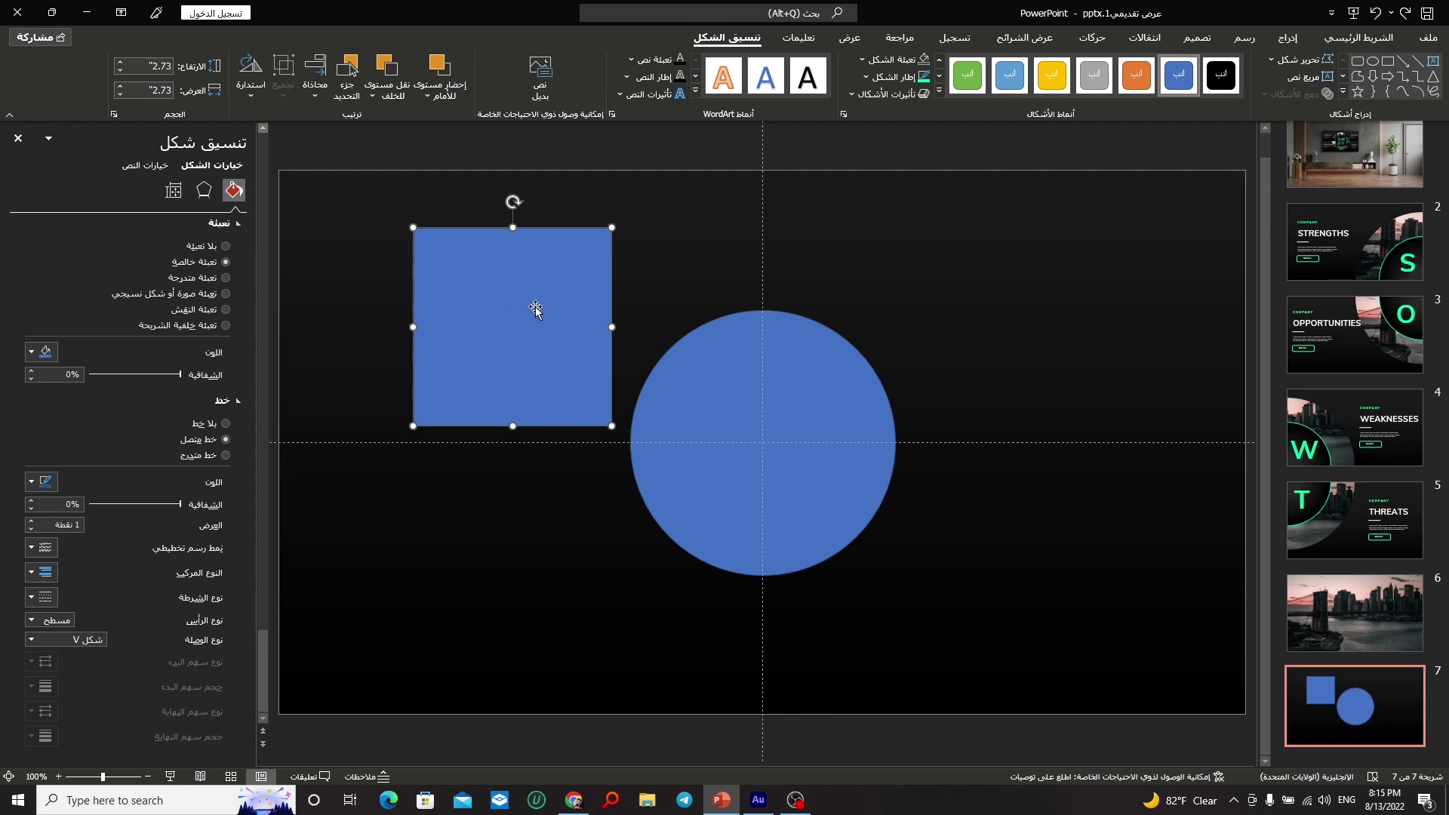
left_click_drag(531, 316, 683, 321)
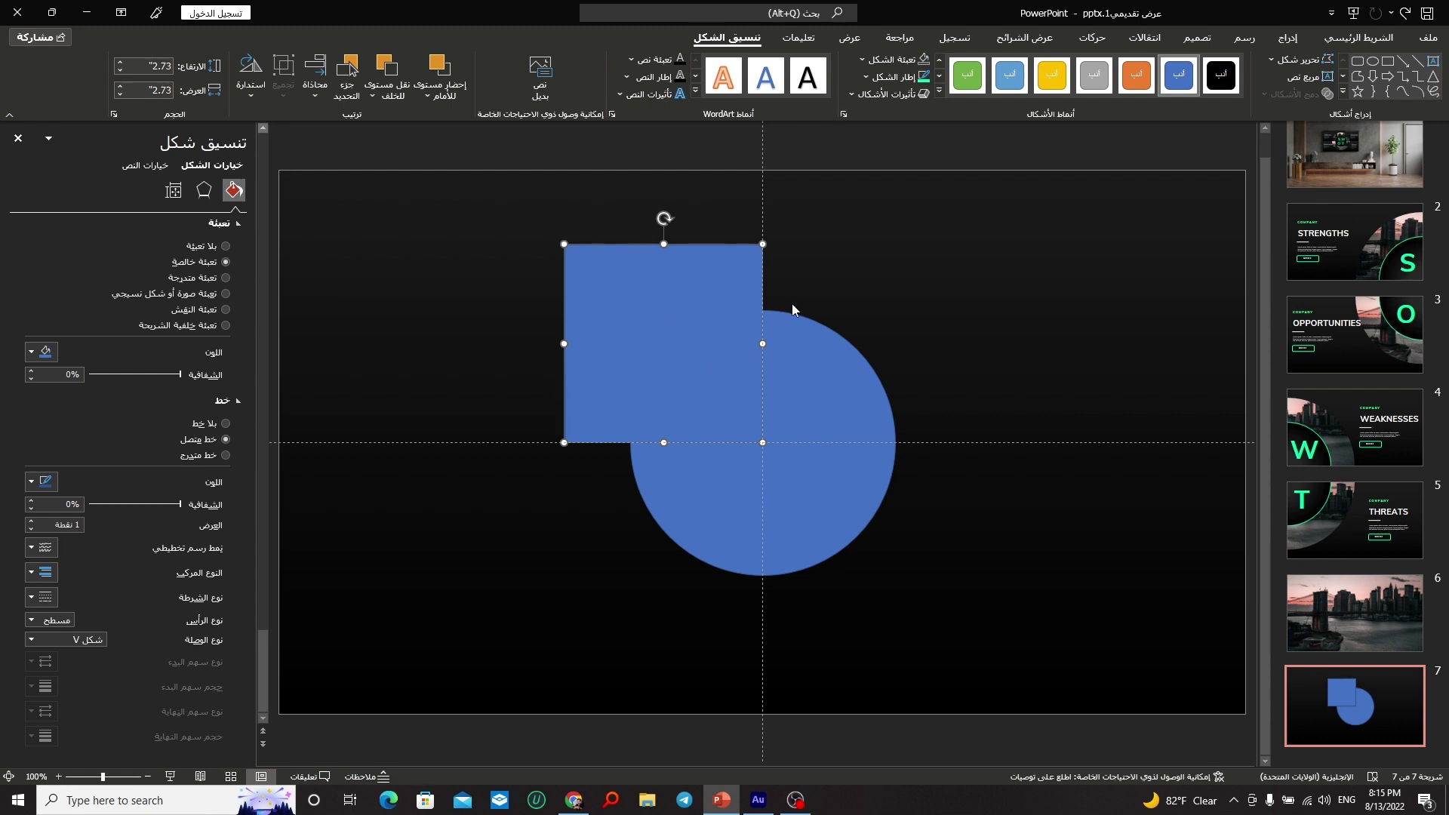
left_click(841, 408, "shift")
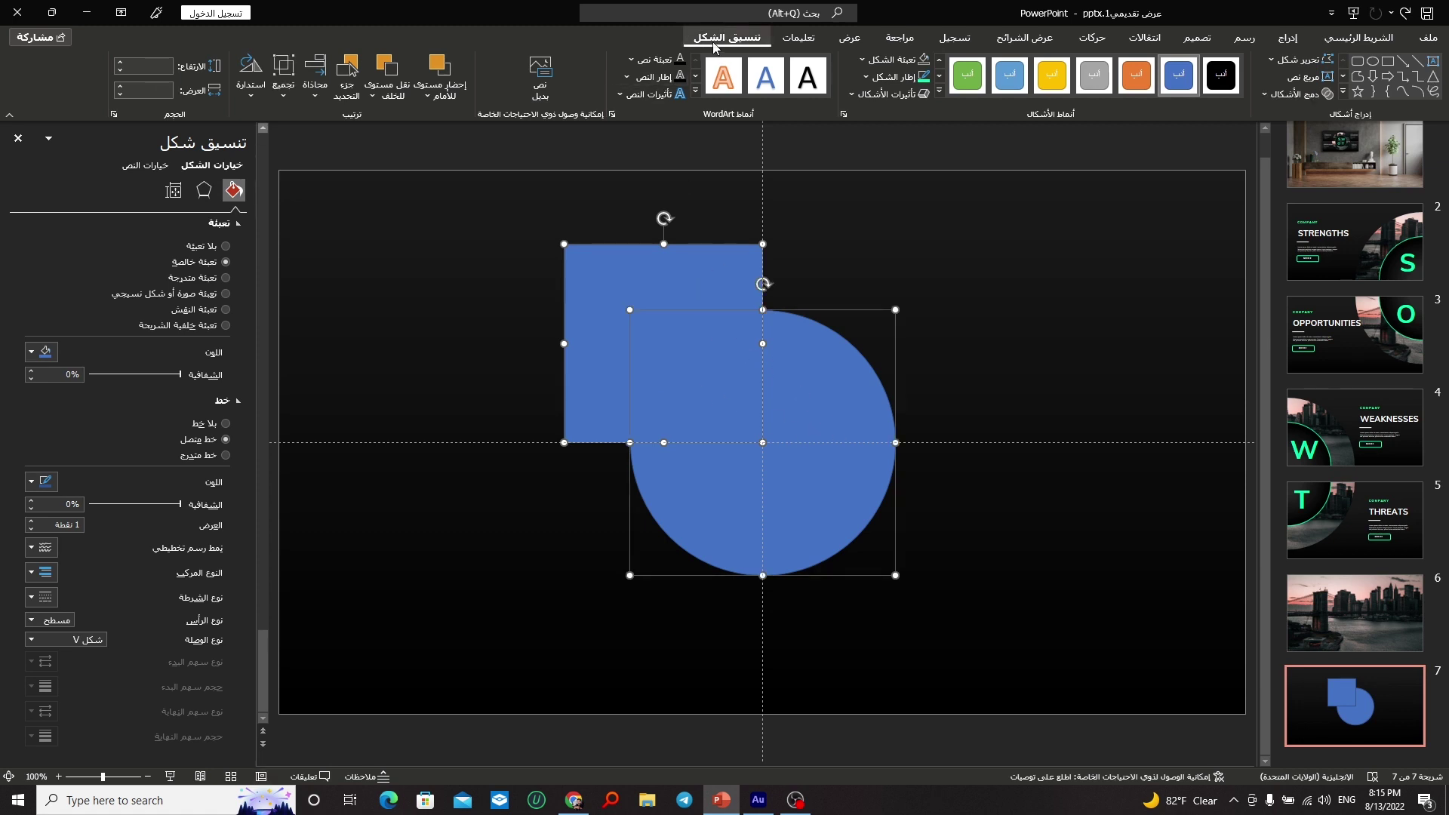
left_click(1265, 96)
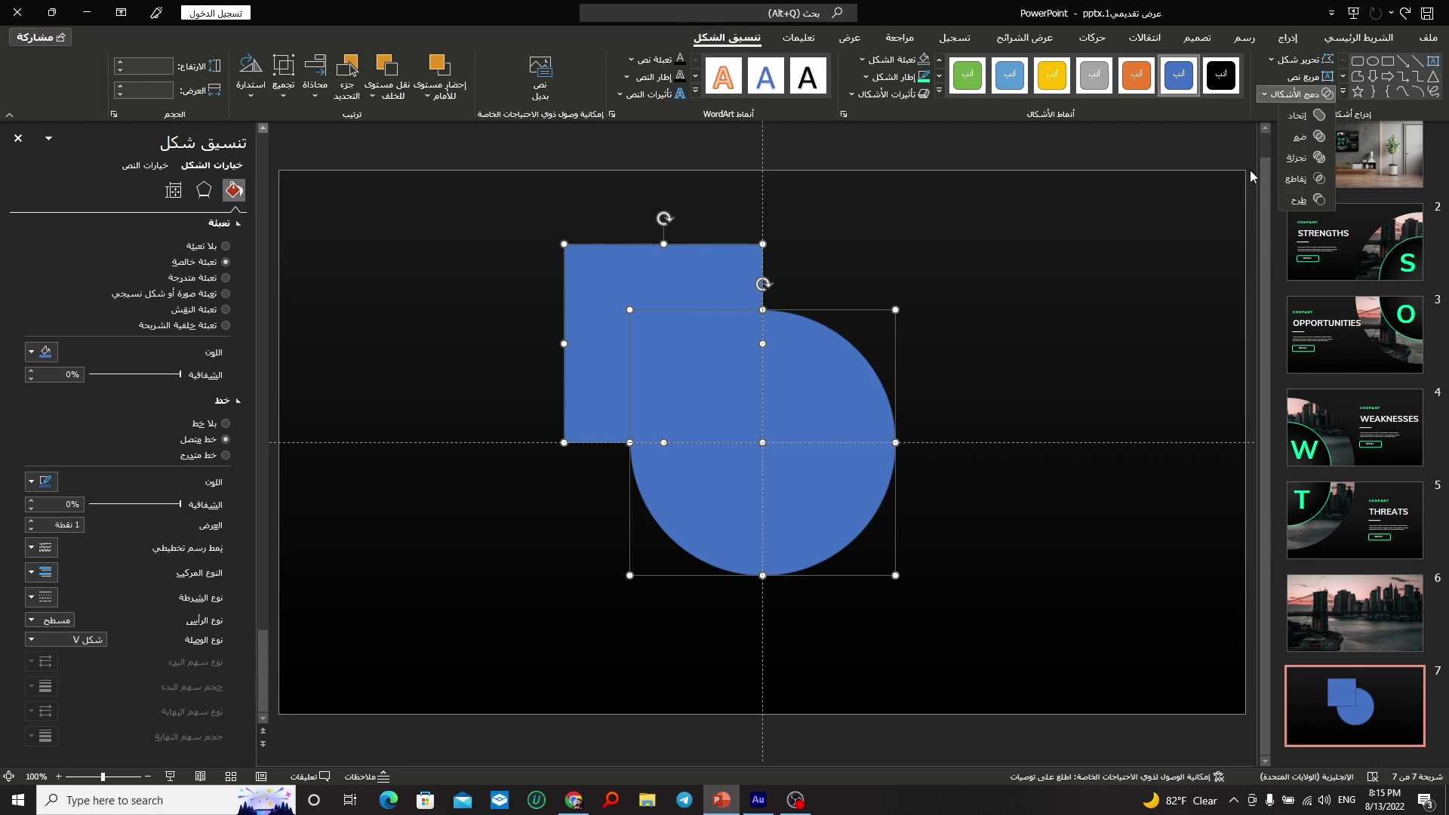
left_click(1292, 179)
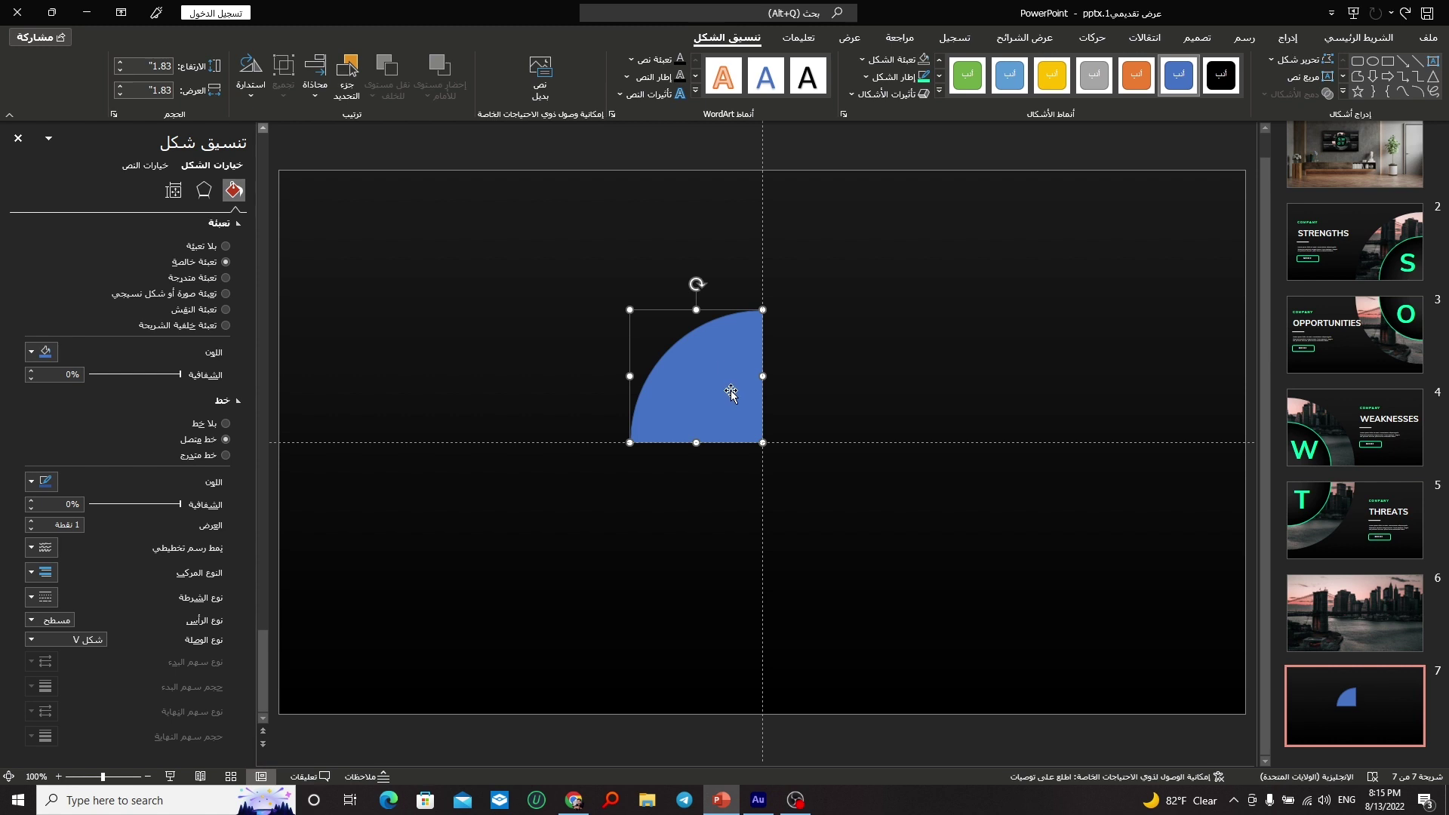
Step: Enlarge the quarter-circle to 5.89" and anchor it in the slide's bottom-right corner
left_click_drag(731, 391, 736, 360)
mouse_move(763, 309)
left_mouse_down()
mouse_move(834, 255)
mouse_move(894, 243)
left_mouse_up()
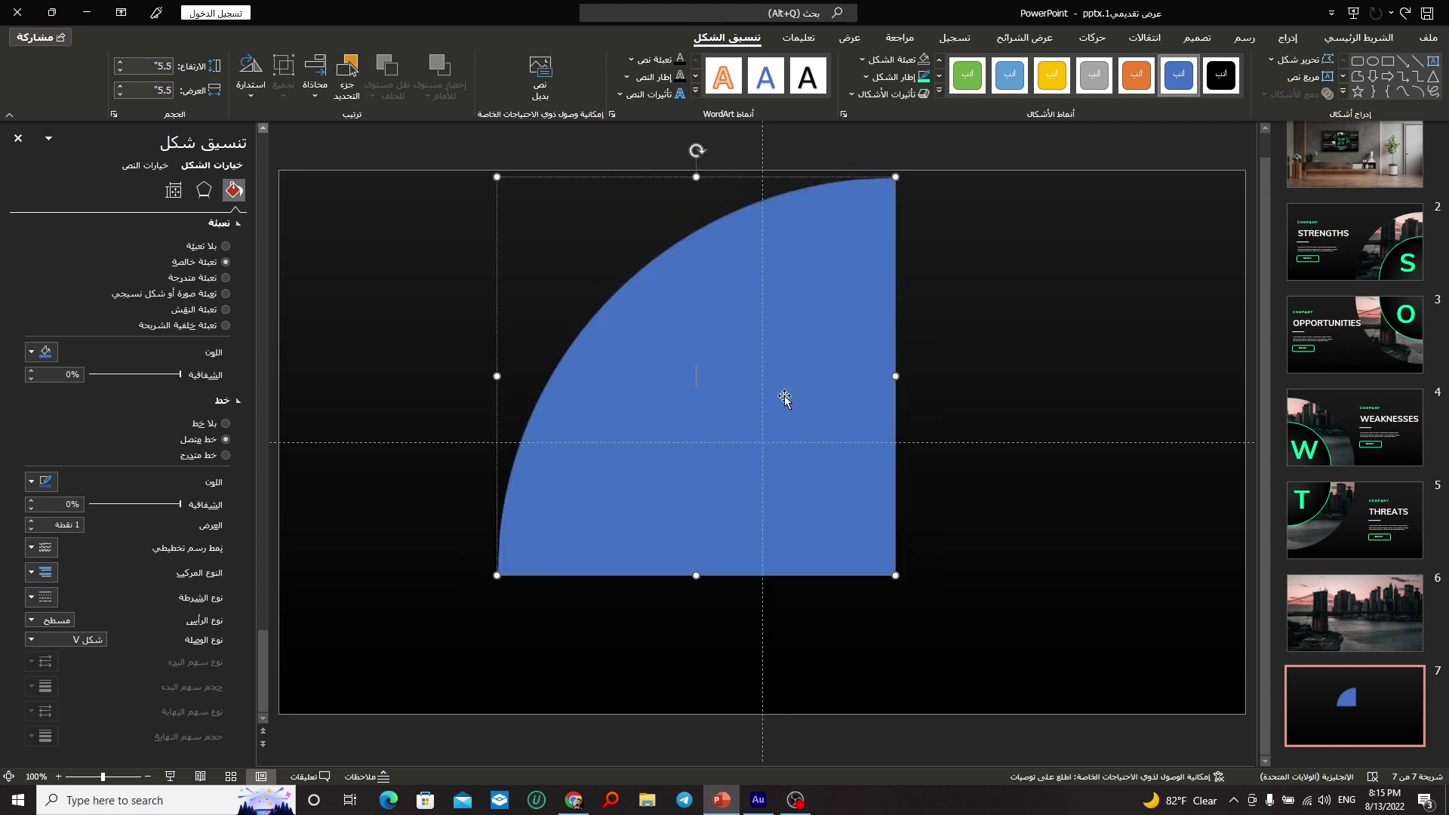
left_click_drag(785, 399, 1116, 524)
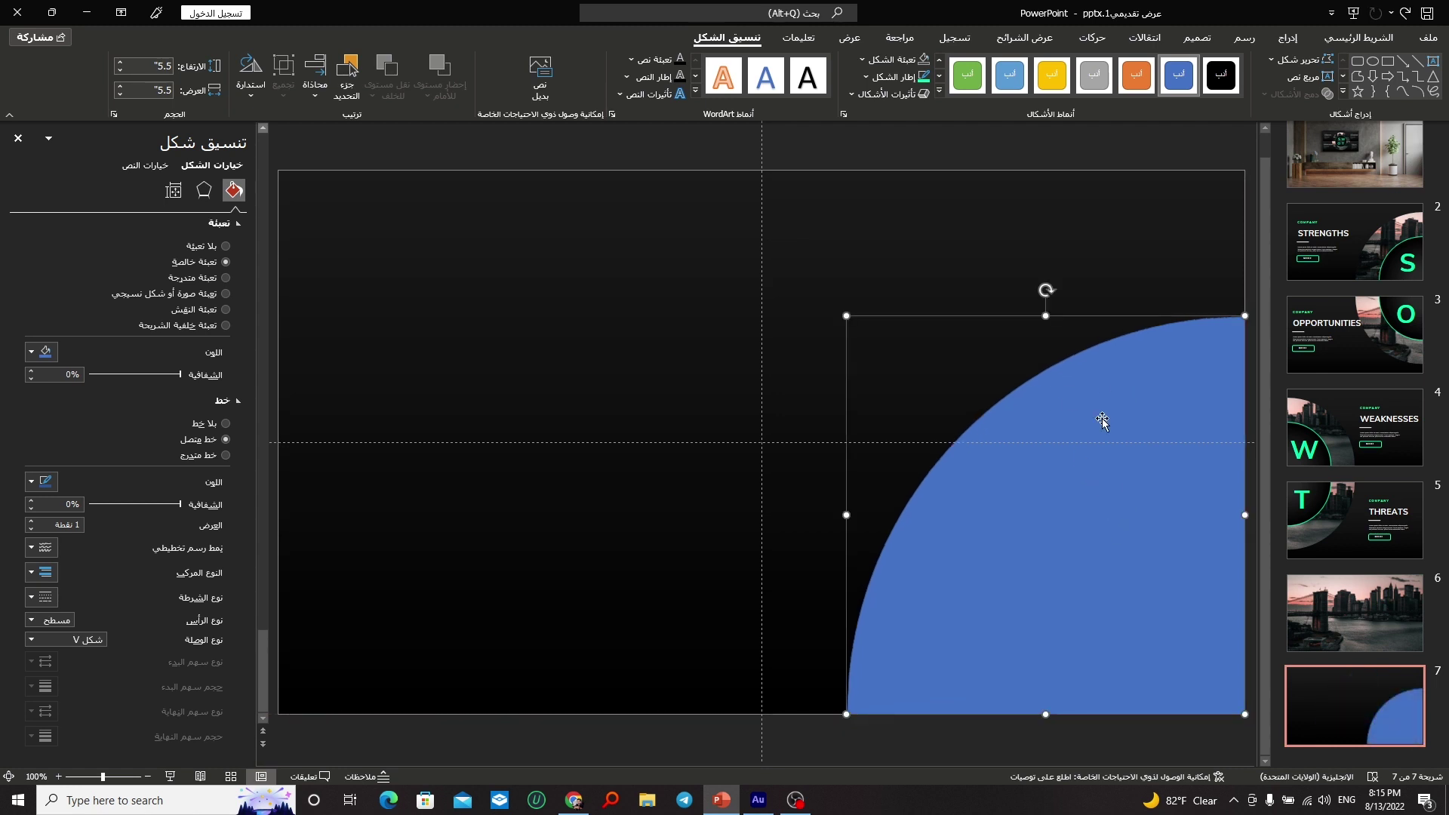
left_click_drag(848, 316, 825, 298)
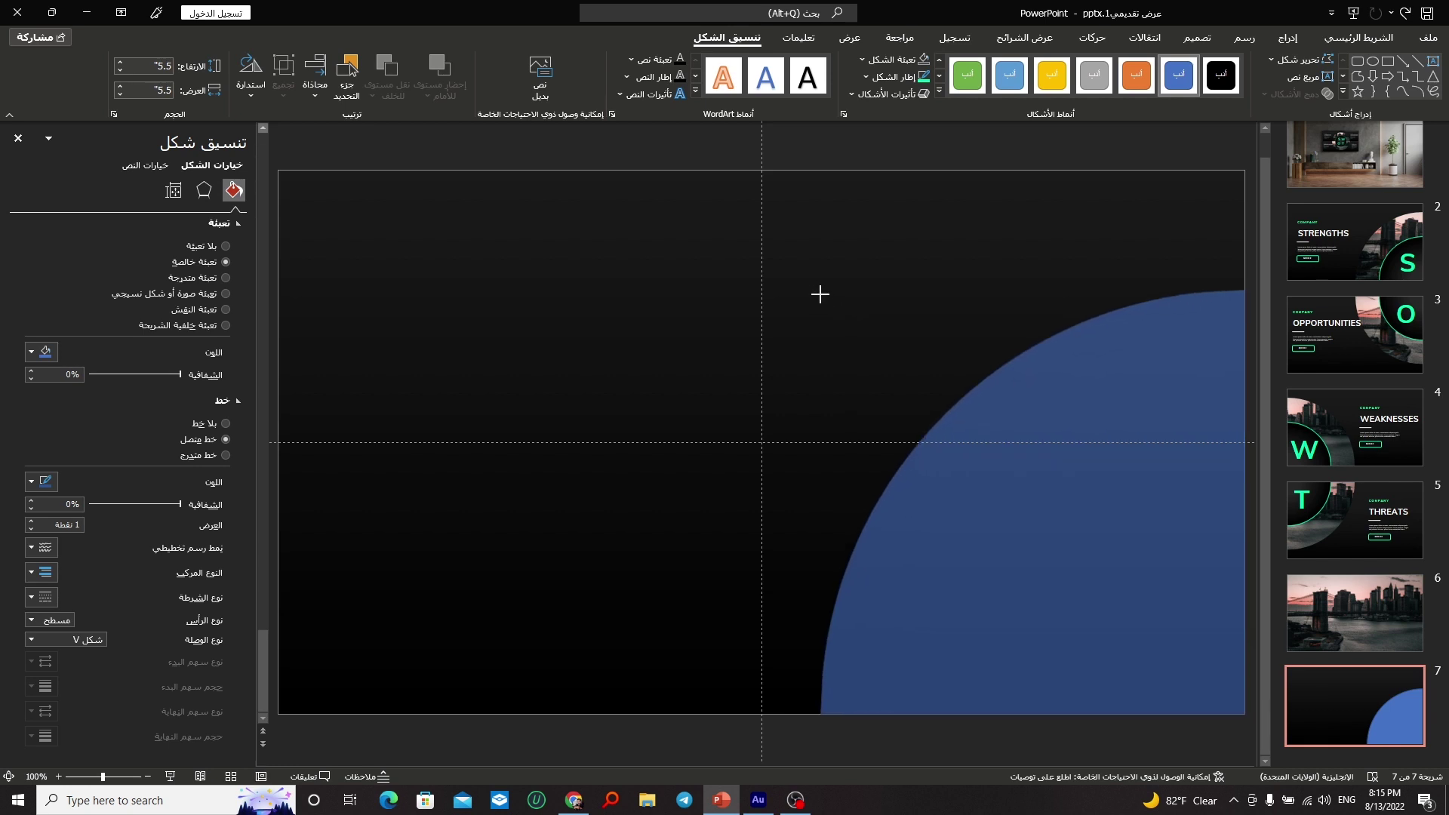
left_click_drag(825, 298, 818, 287)
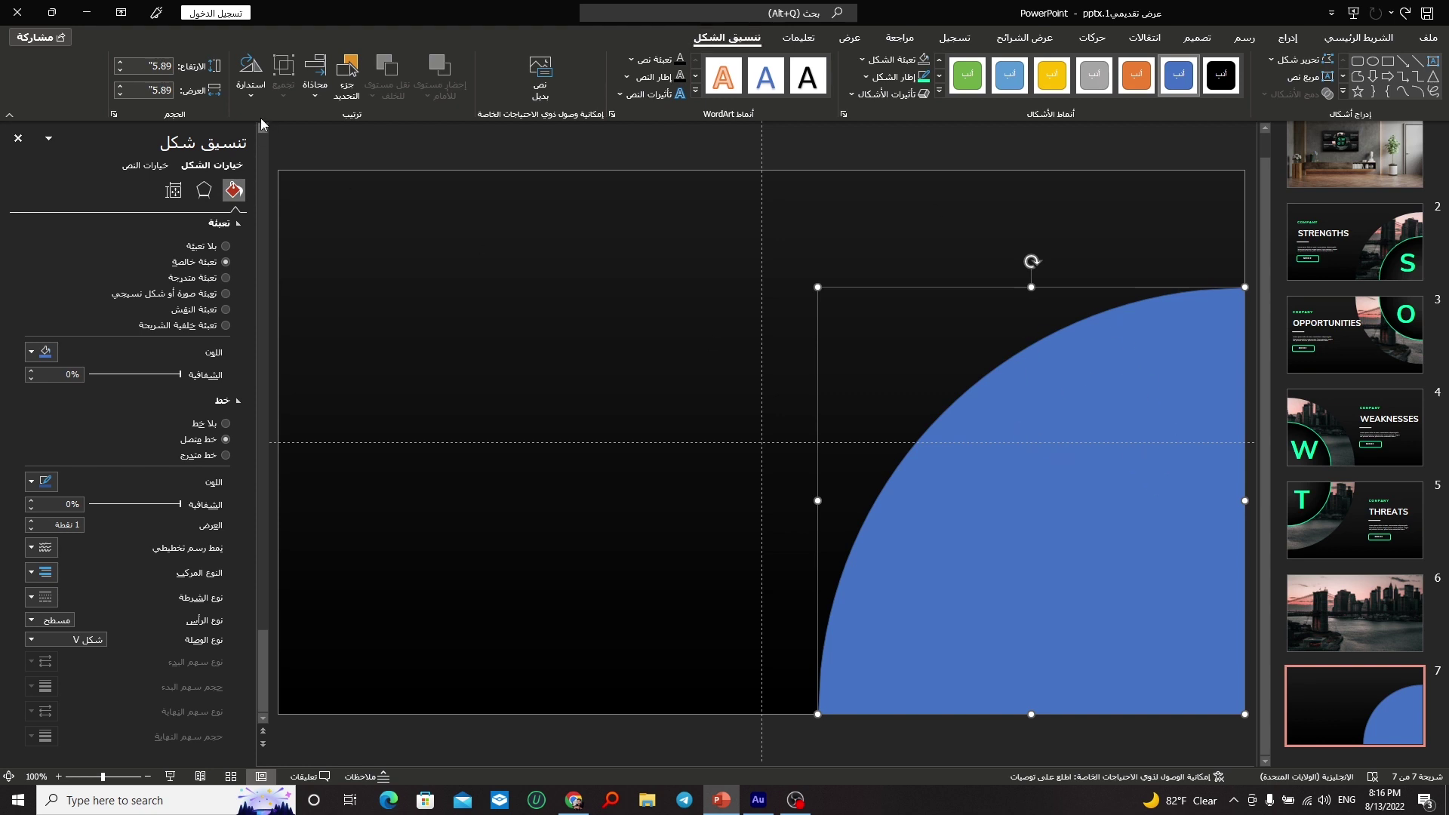
left_click(317, 98)
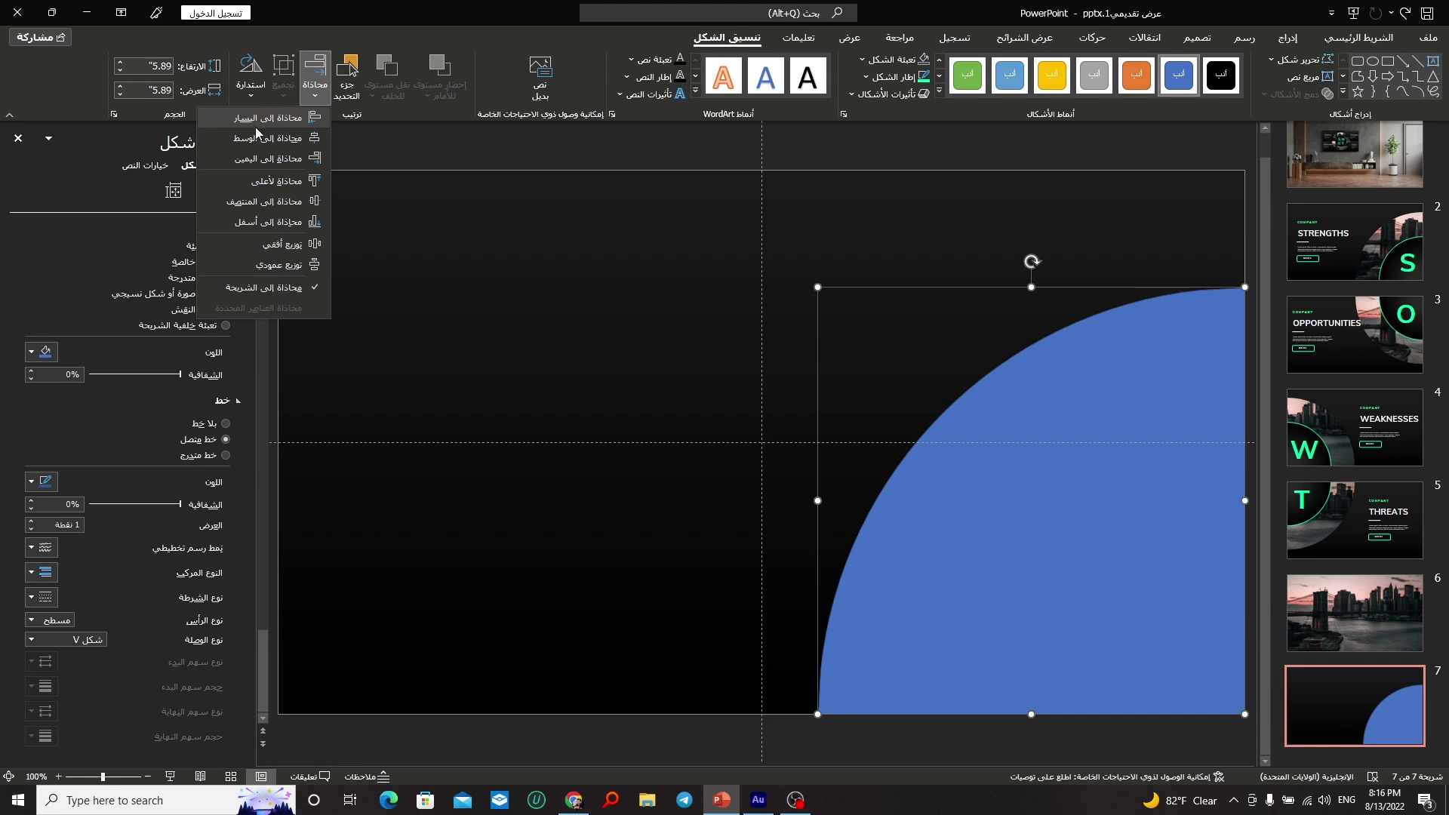
left_click(311, 94)
left_click(309, 95)
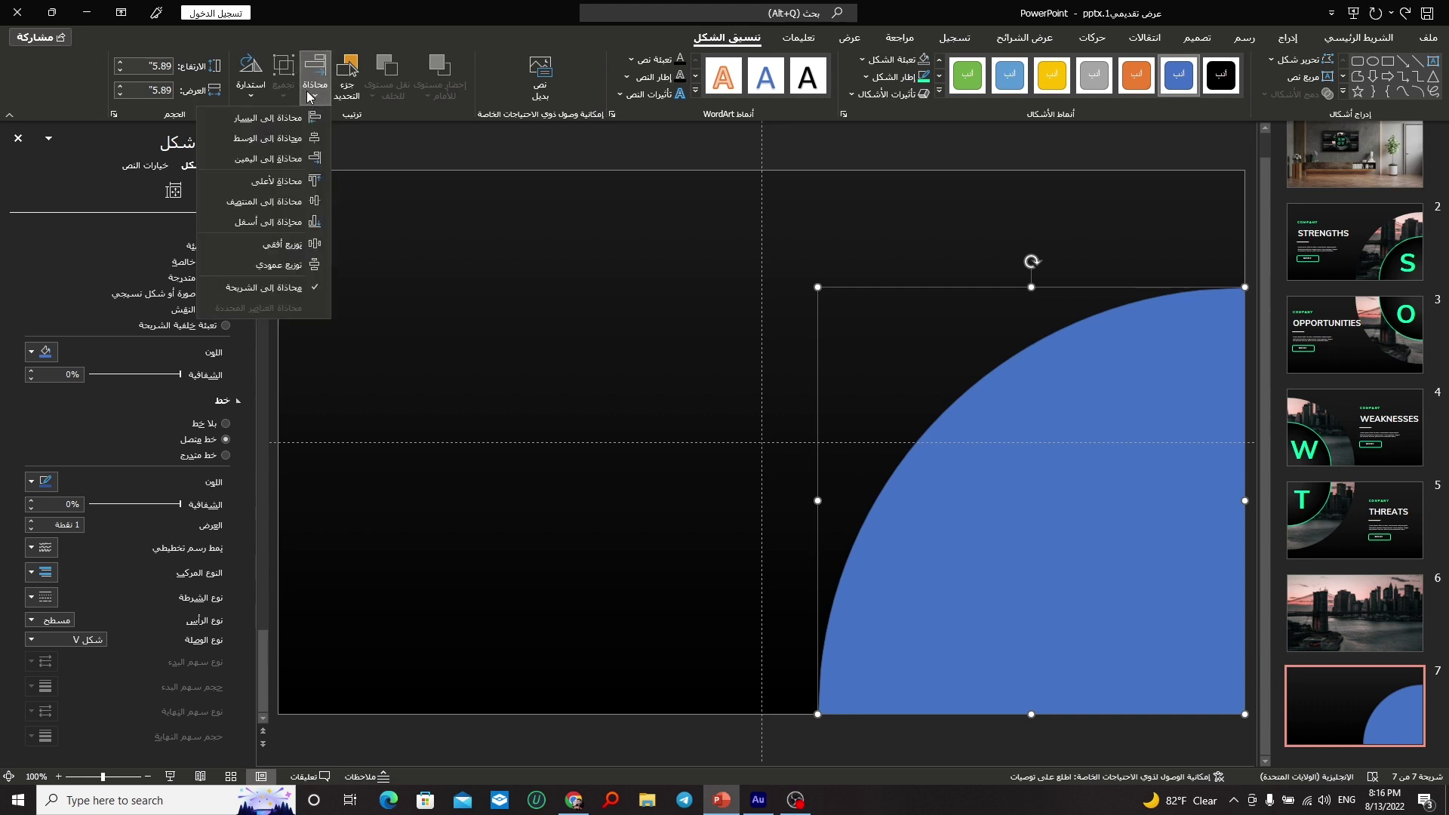
left_click(252, 225)
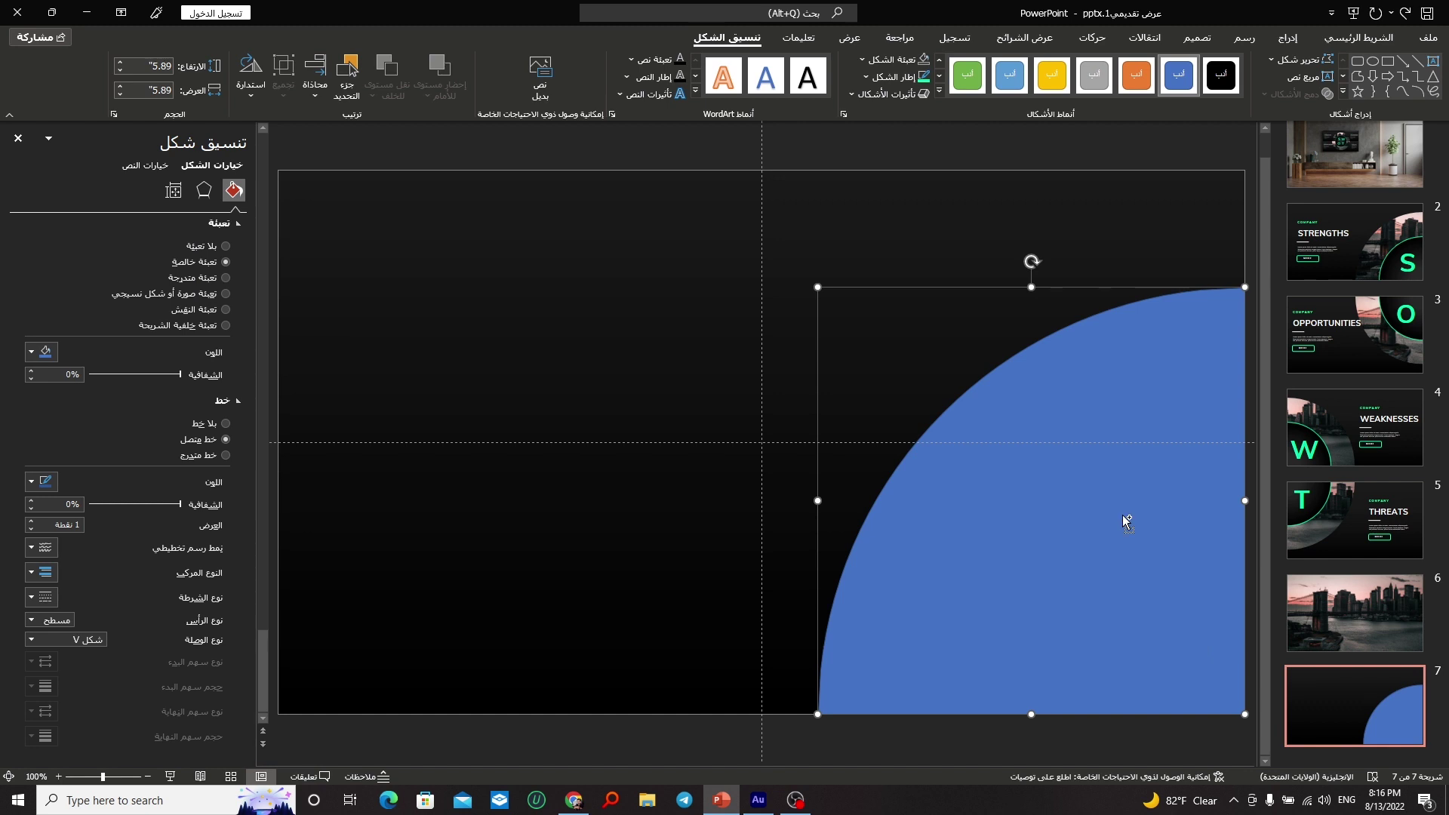
Step: Duplicate the quarter-circle, shrink the copy to 4.27", and align it right and bottom
left_click_drag(1122, 515, 704, 315, "ctrl")
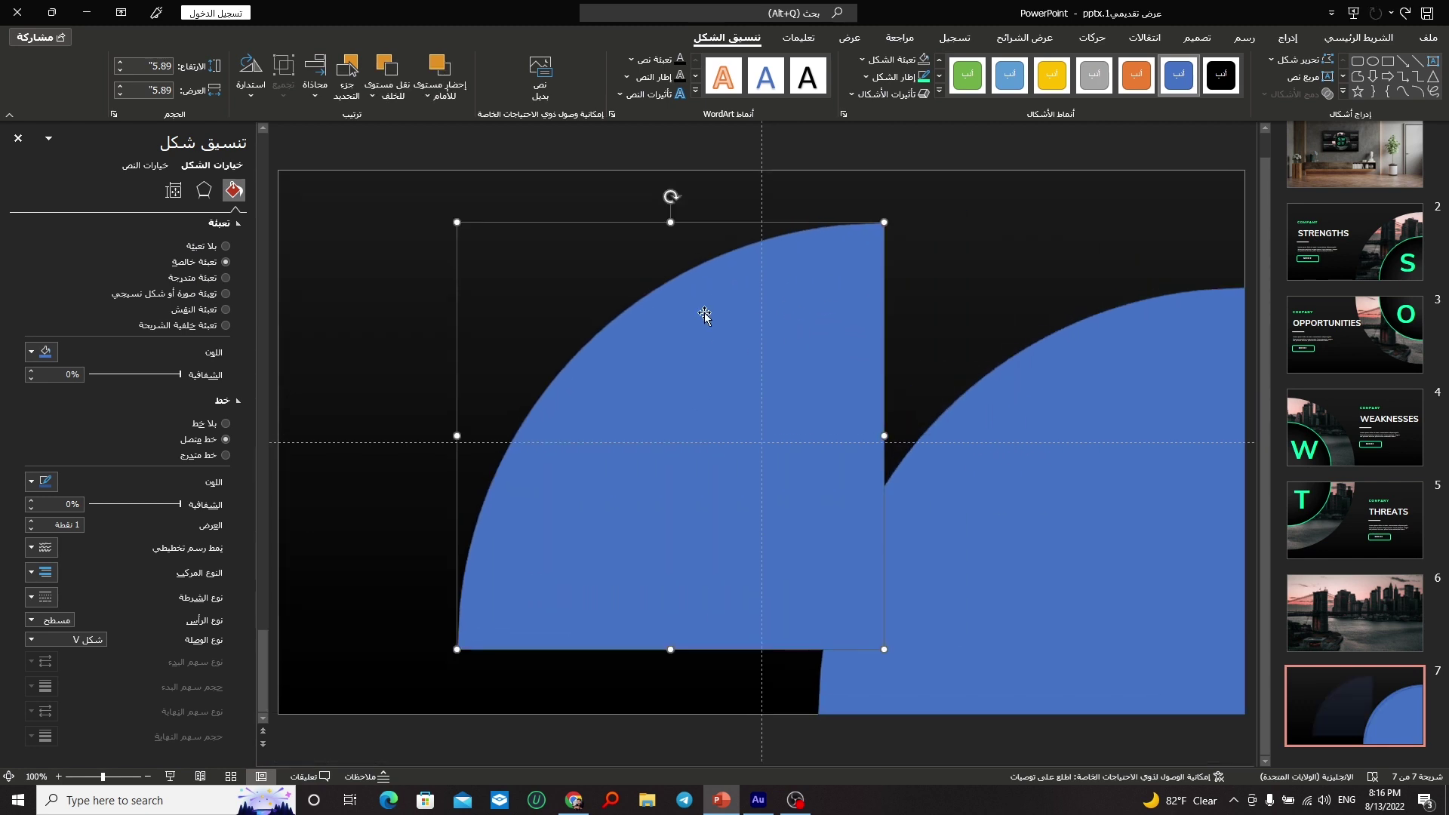
left_click_drag(457, 223, 610, 341)
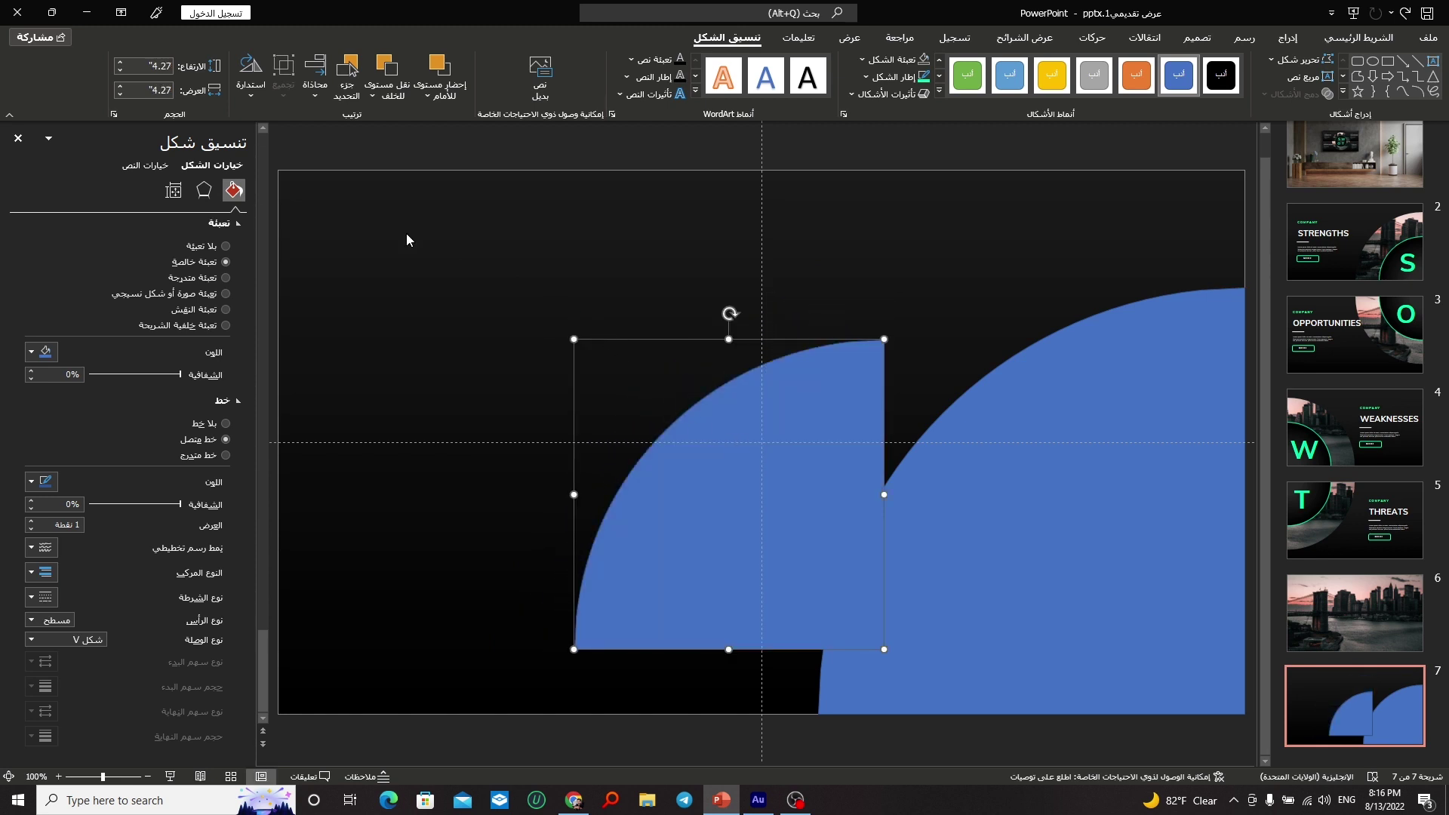
left_click(315, 83)
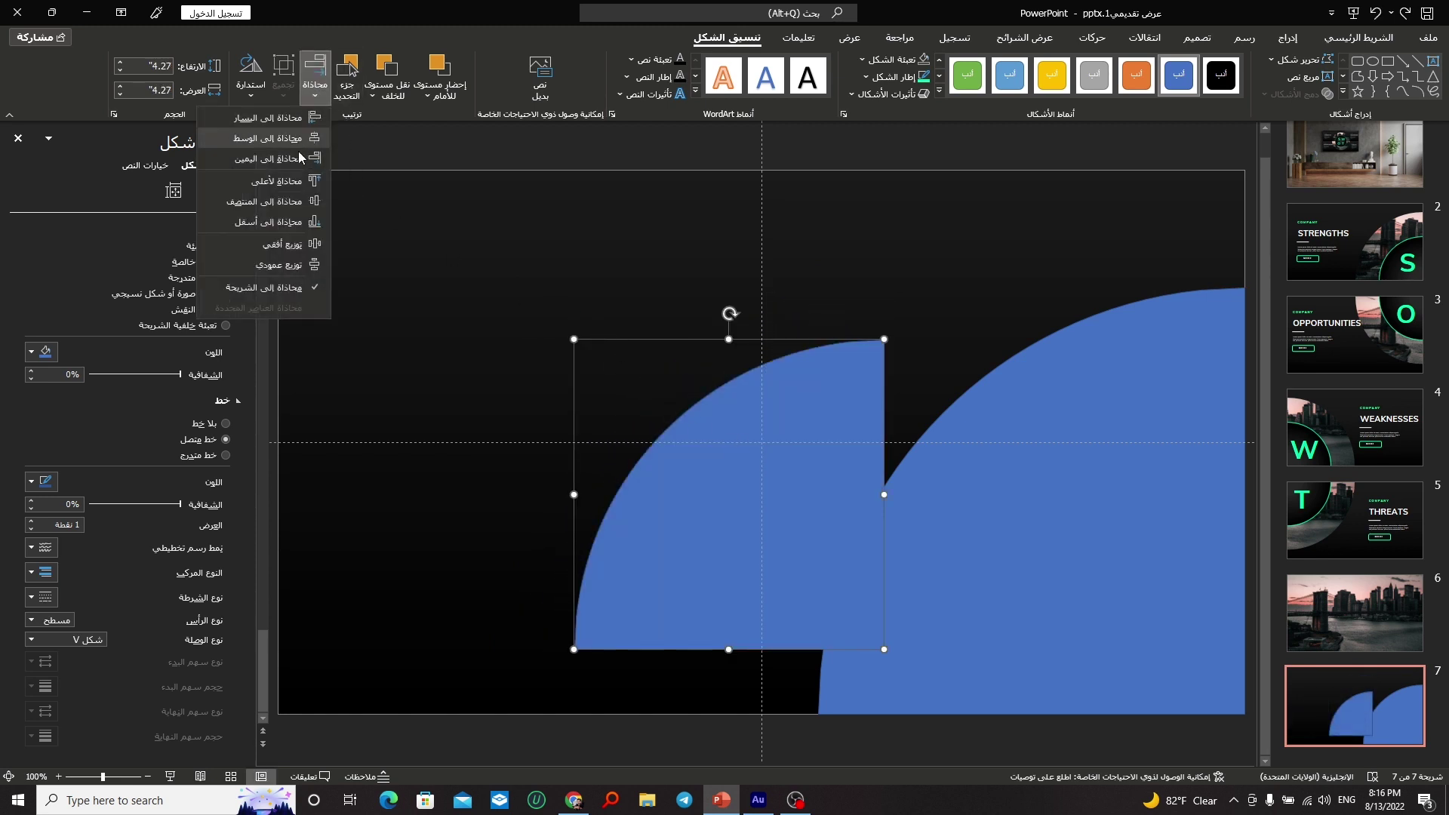
left_click(270, 164)
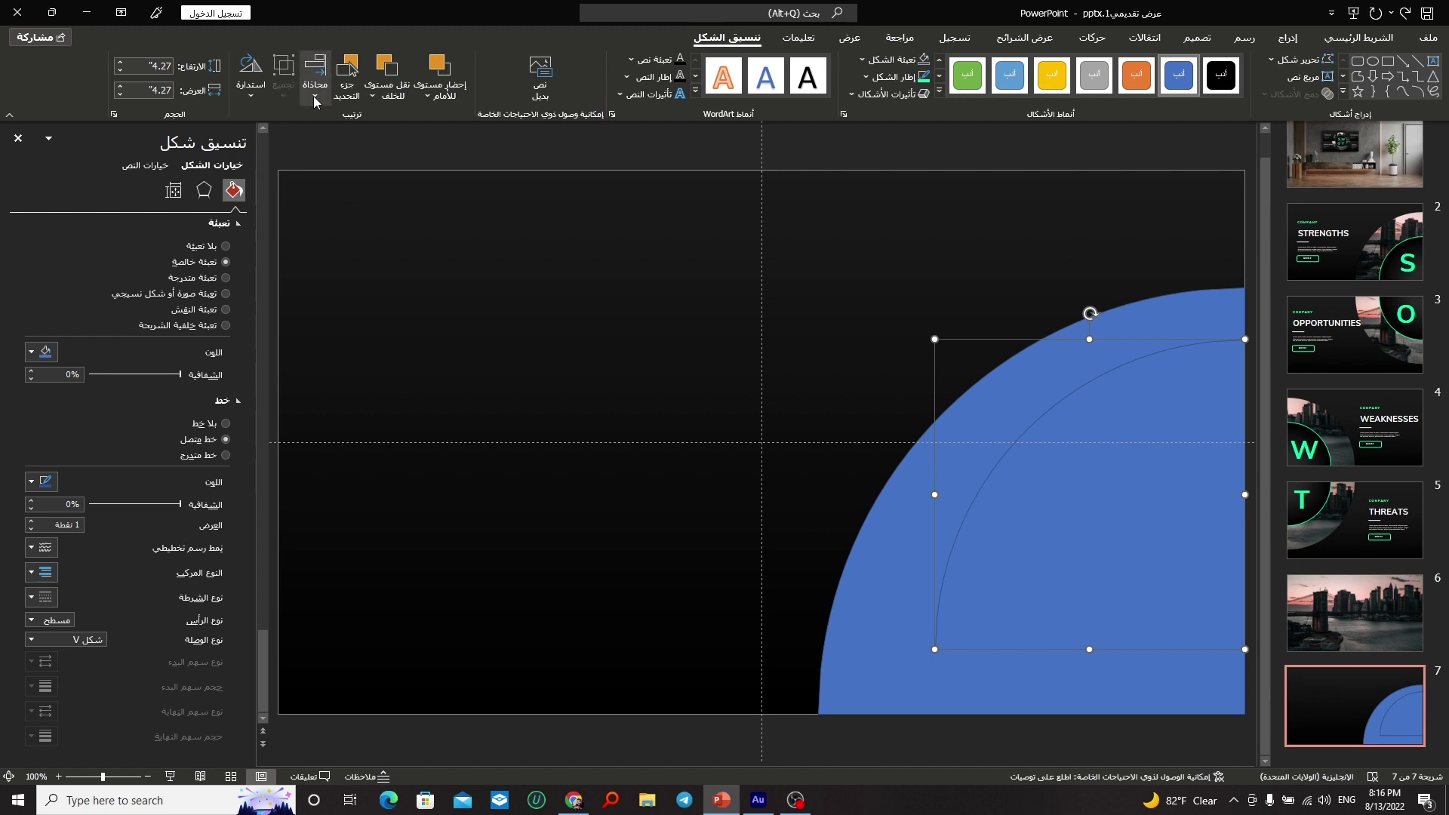
left_click(315, 83)
left_click(268, 221)
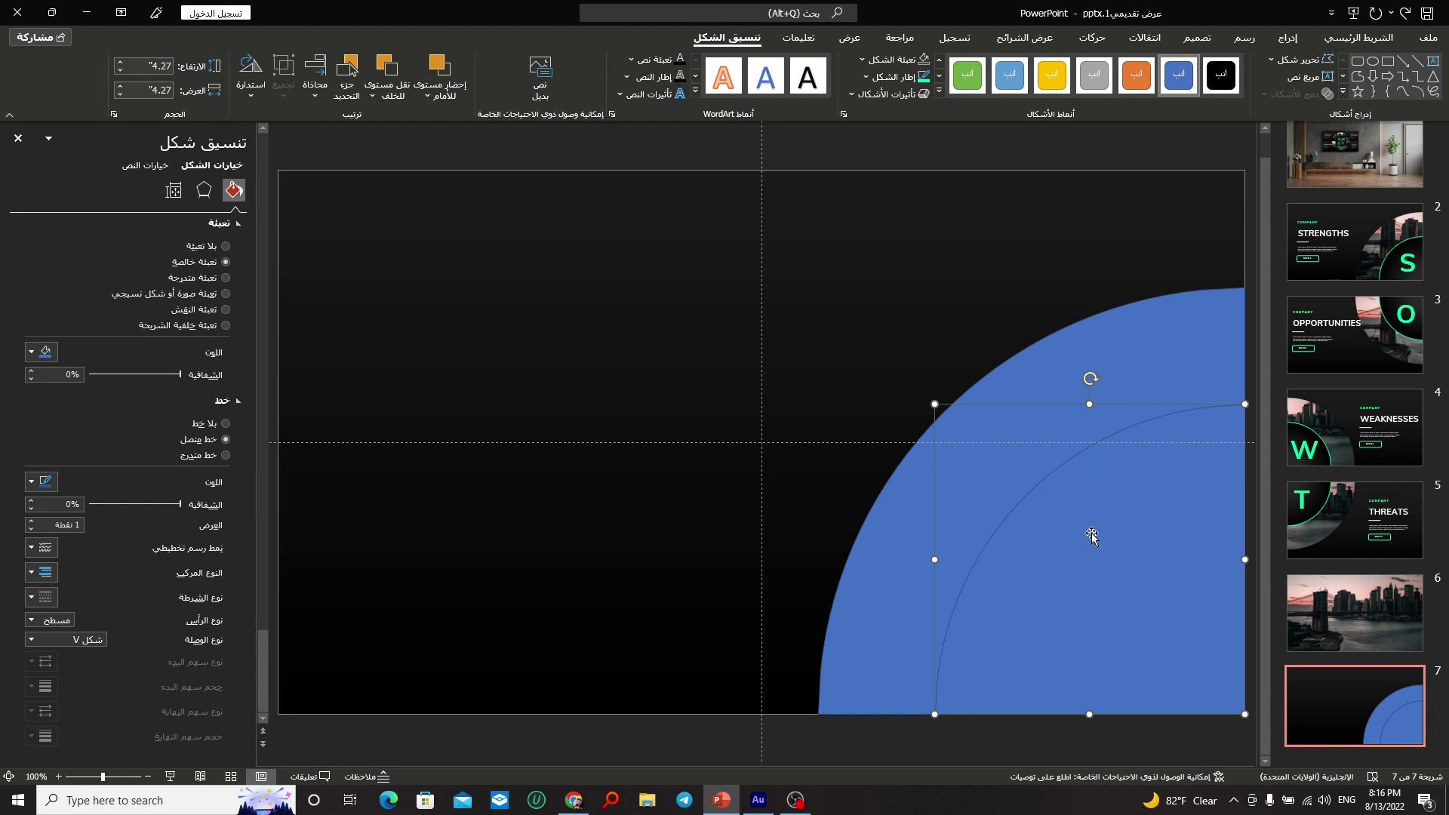
left_click(1387, 243)
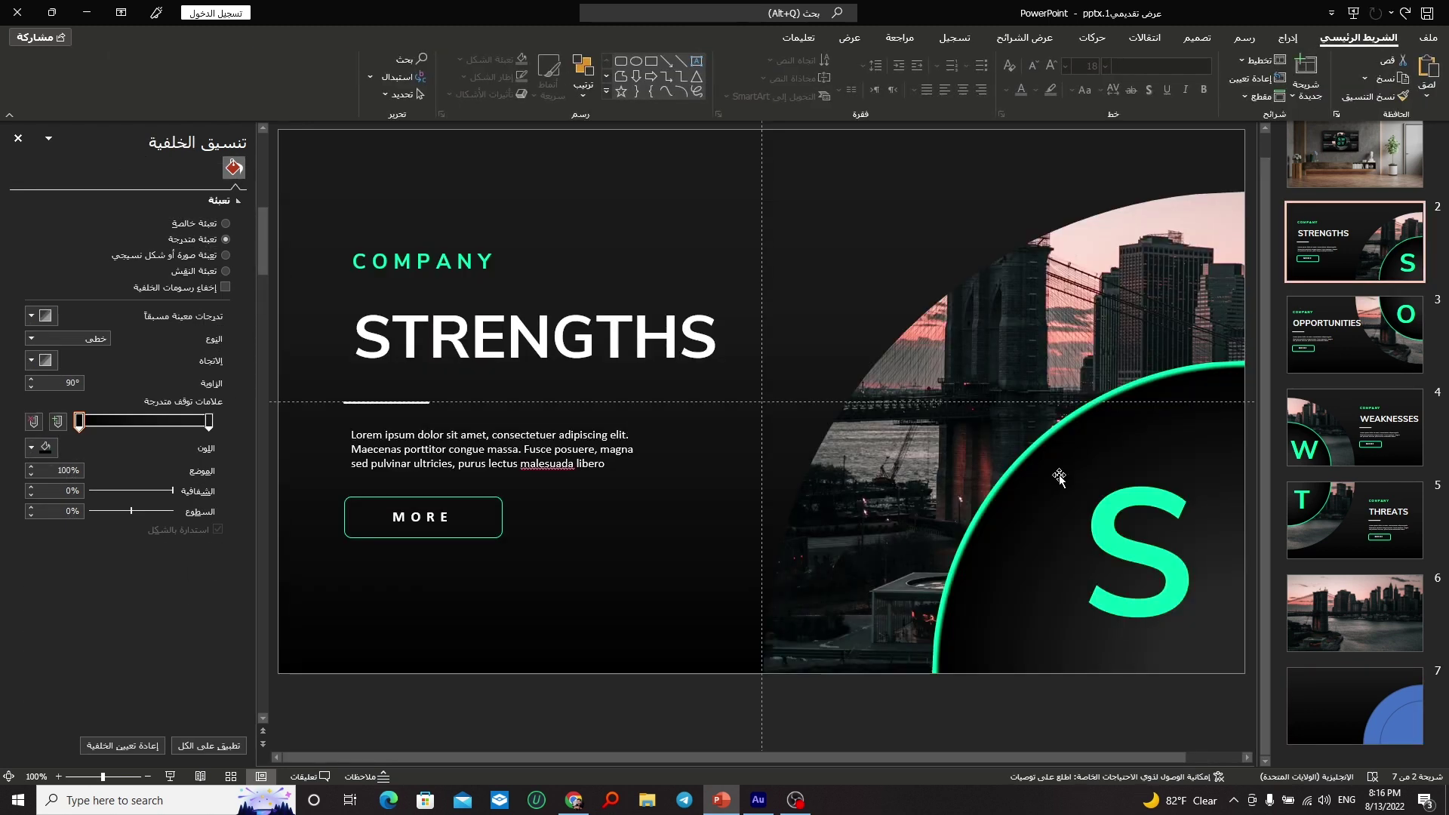
Step: On slide 2, place the green S beside MORE and raise the green-edged quarter-circle beside the title
left_click(1104, 431)
left_click(1080, 419)
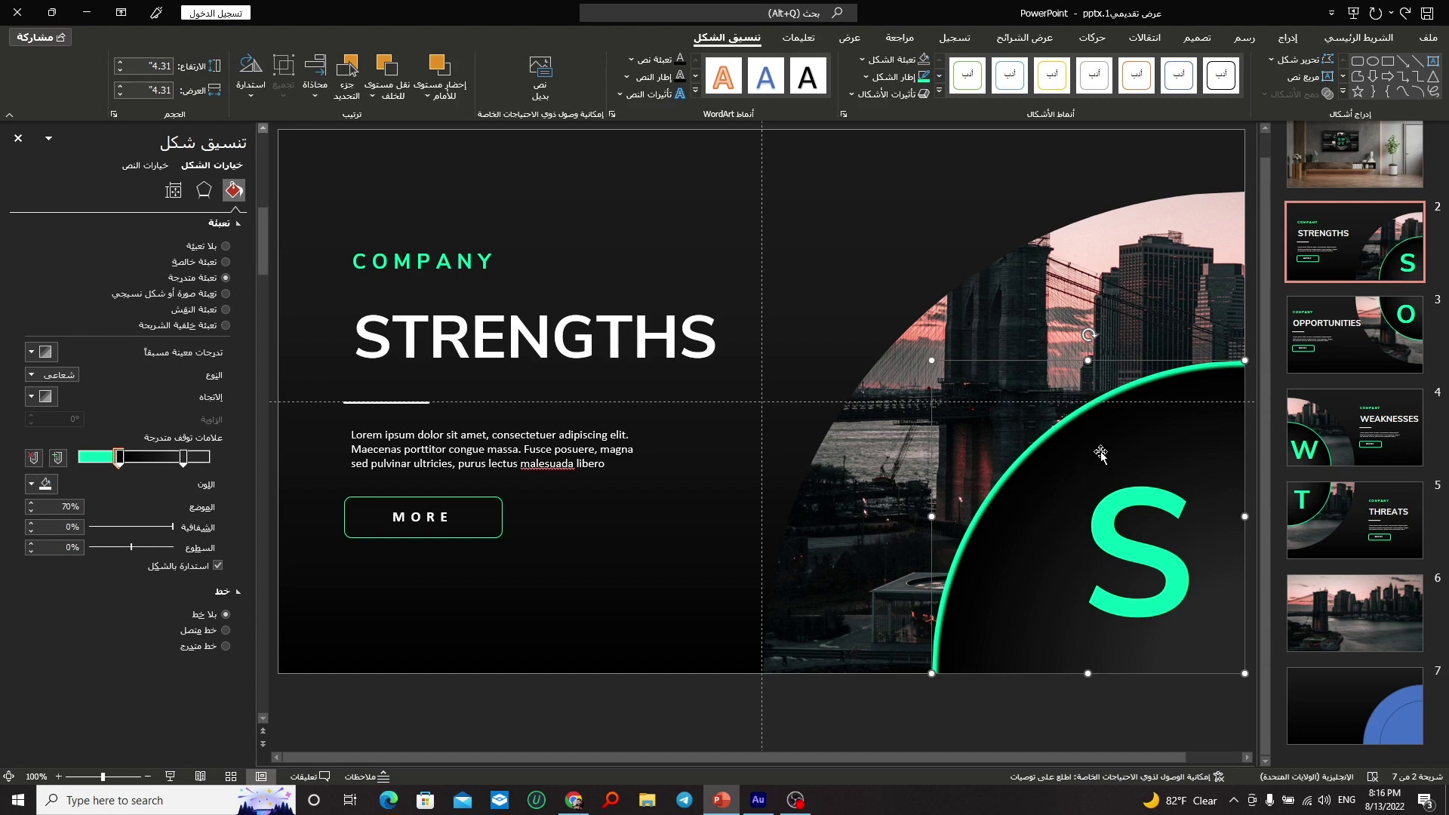
left_click_drag(1101, 453, 610, 449)
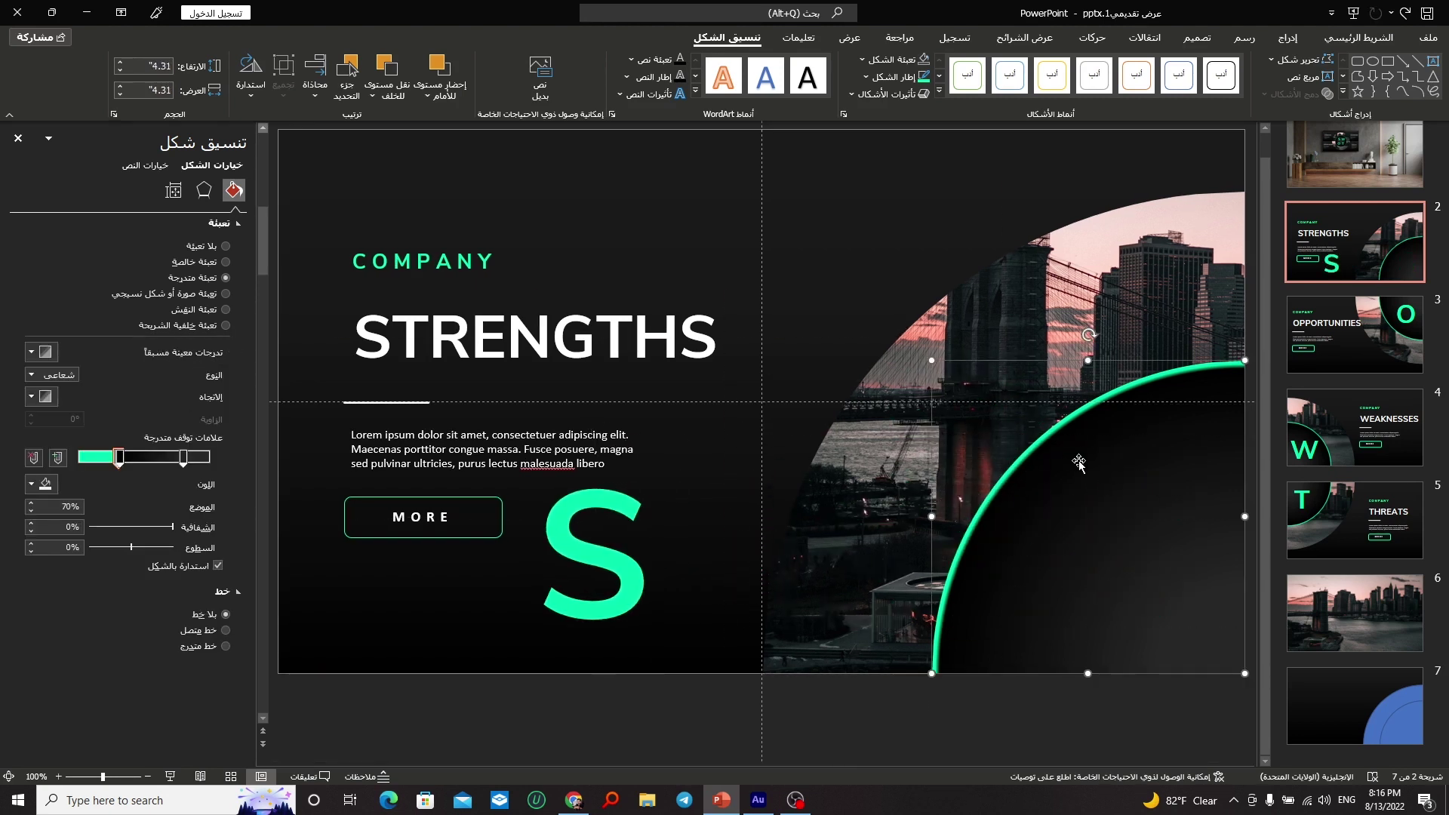
left_click_drag(1079, 463, 900, 375)
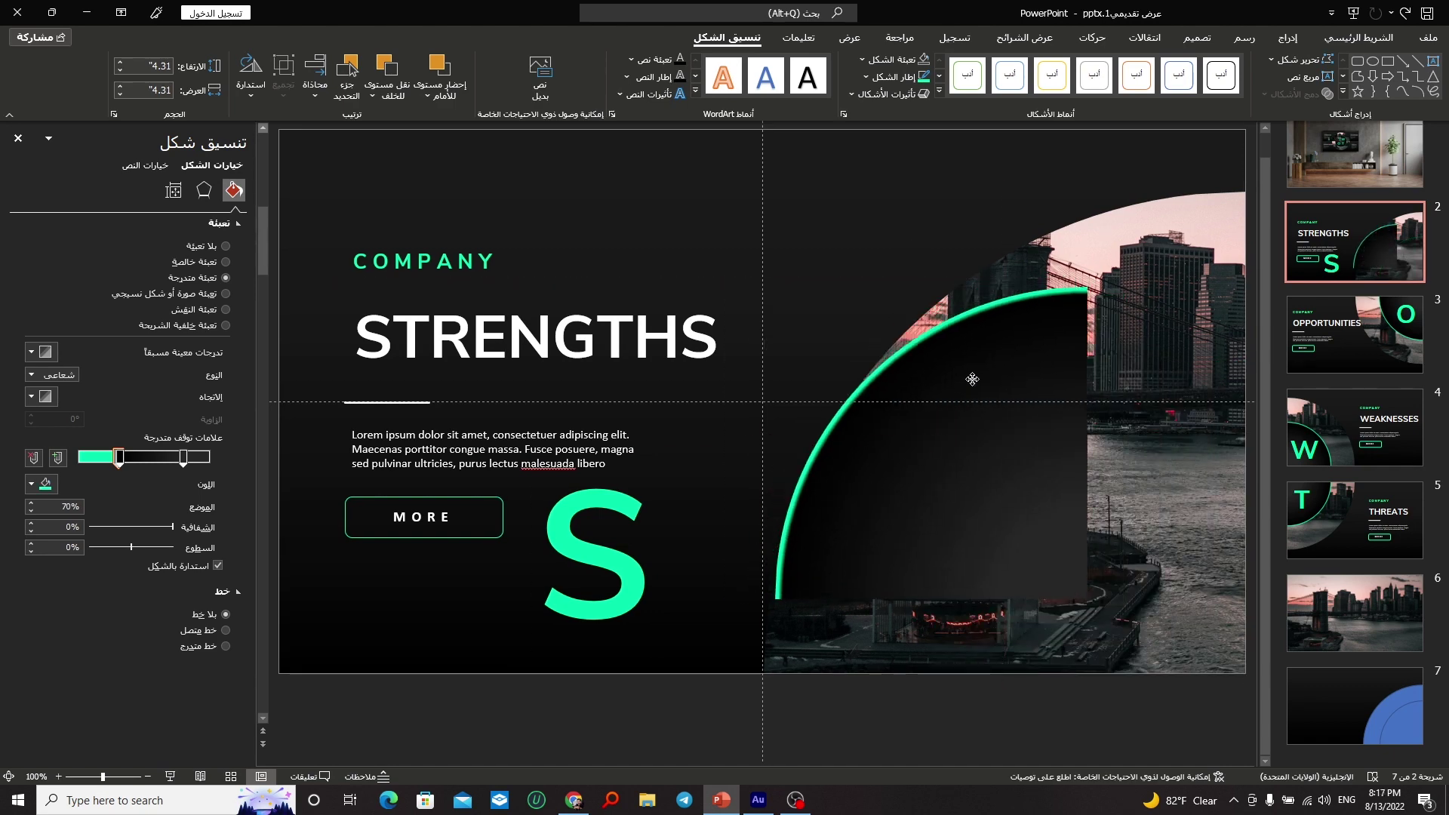
left_click_drag(945, 392, 960, 317)
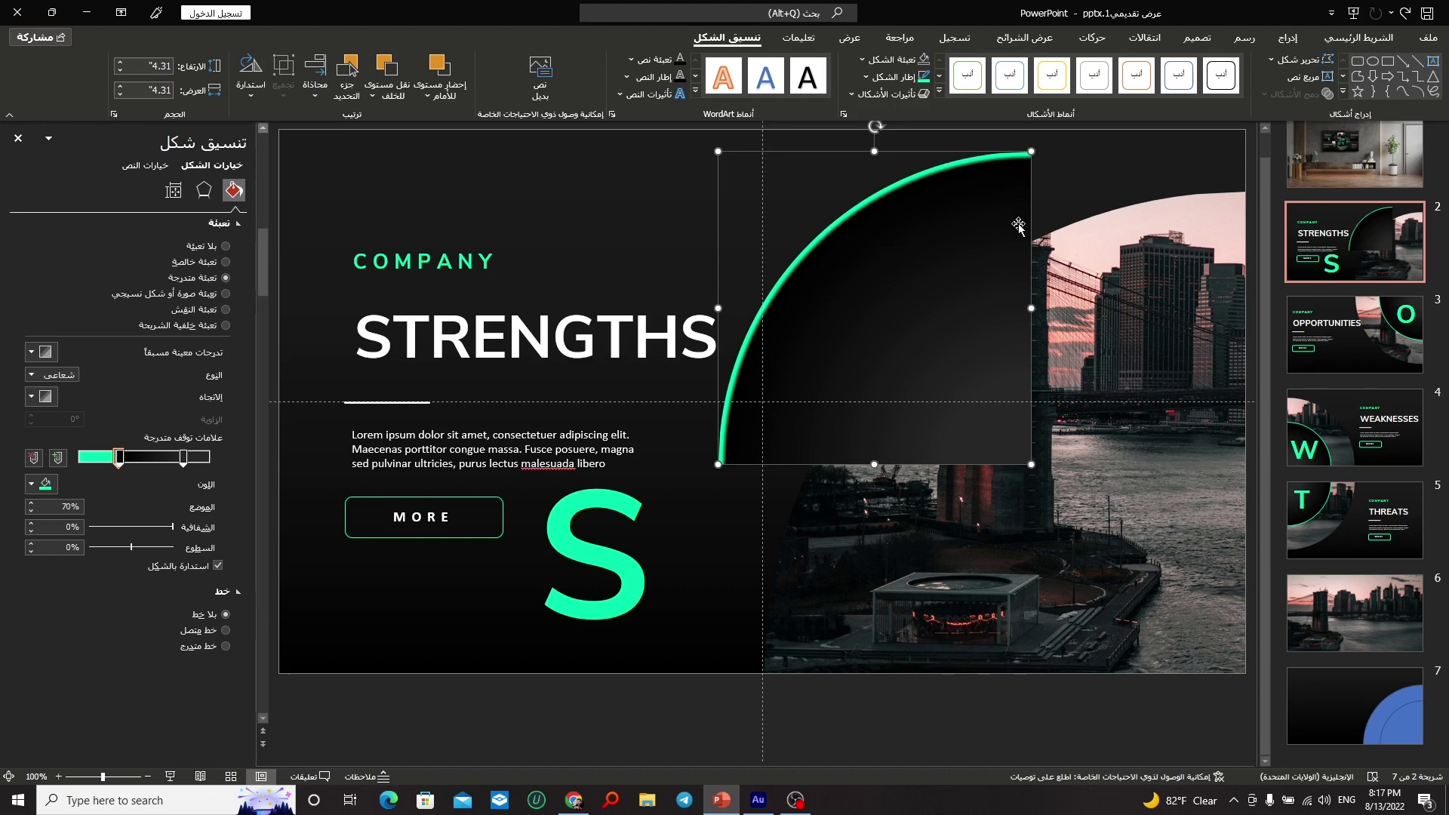
left_click(1348, 702)
Step: Paste a quarter-circle copy onto slide 7 and give it a green 4.25 pt outline
left_click(1061, 549)
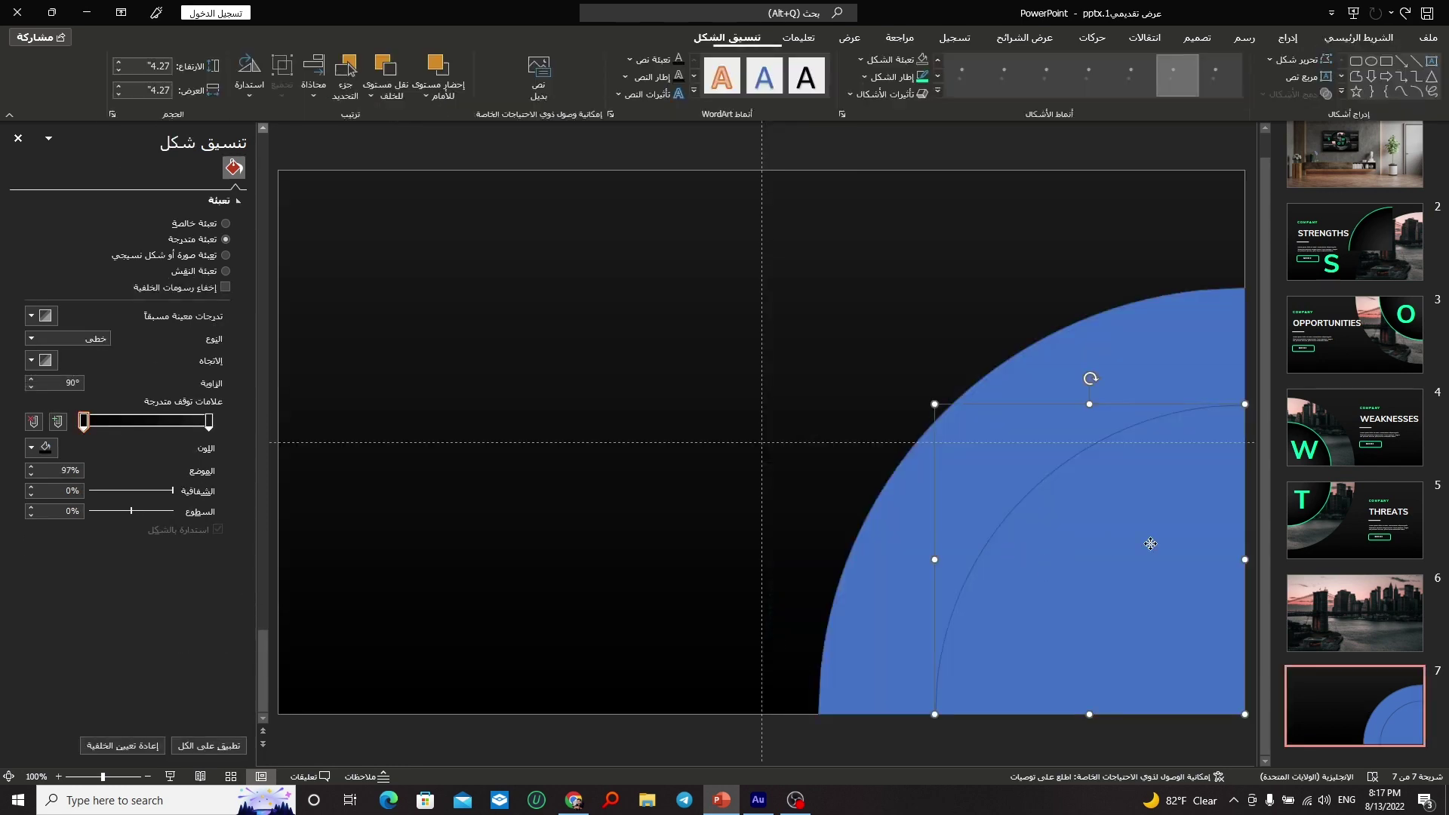
key("ctrl+v")
left_click_drag(576, 379, 528, 340)
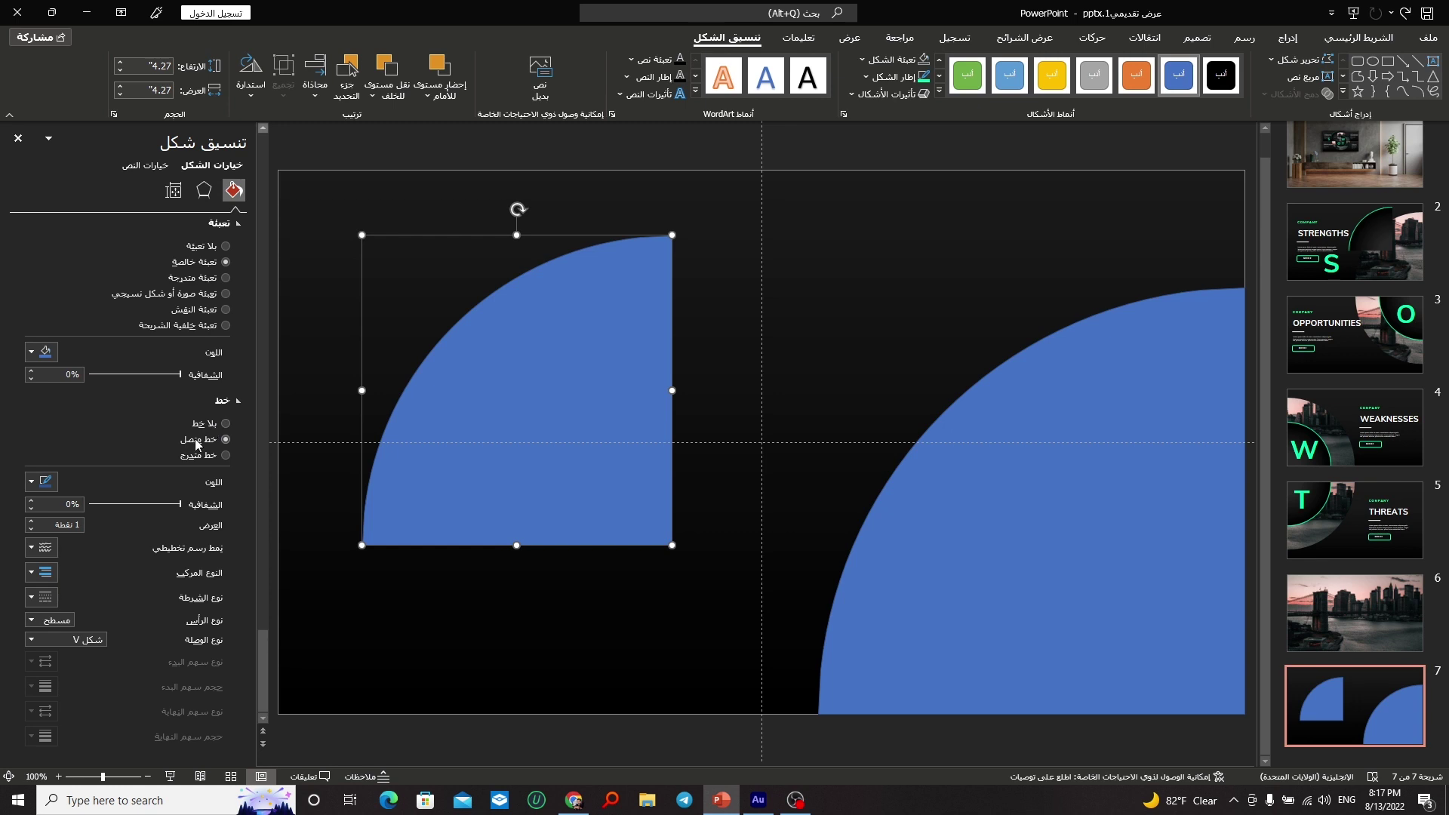
left_click(32, 481)
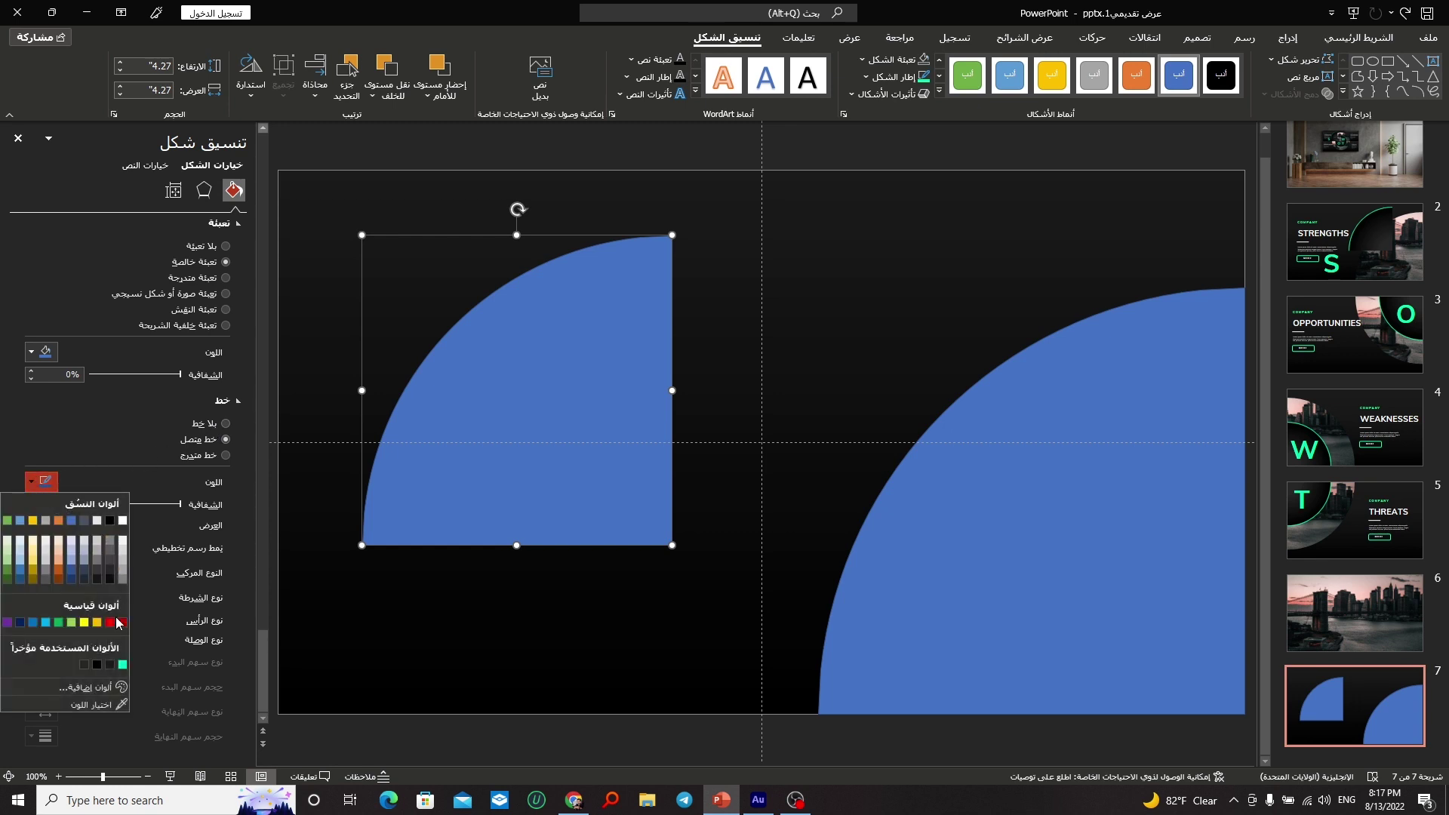
left_click(123, 665)
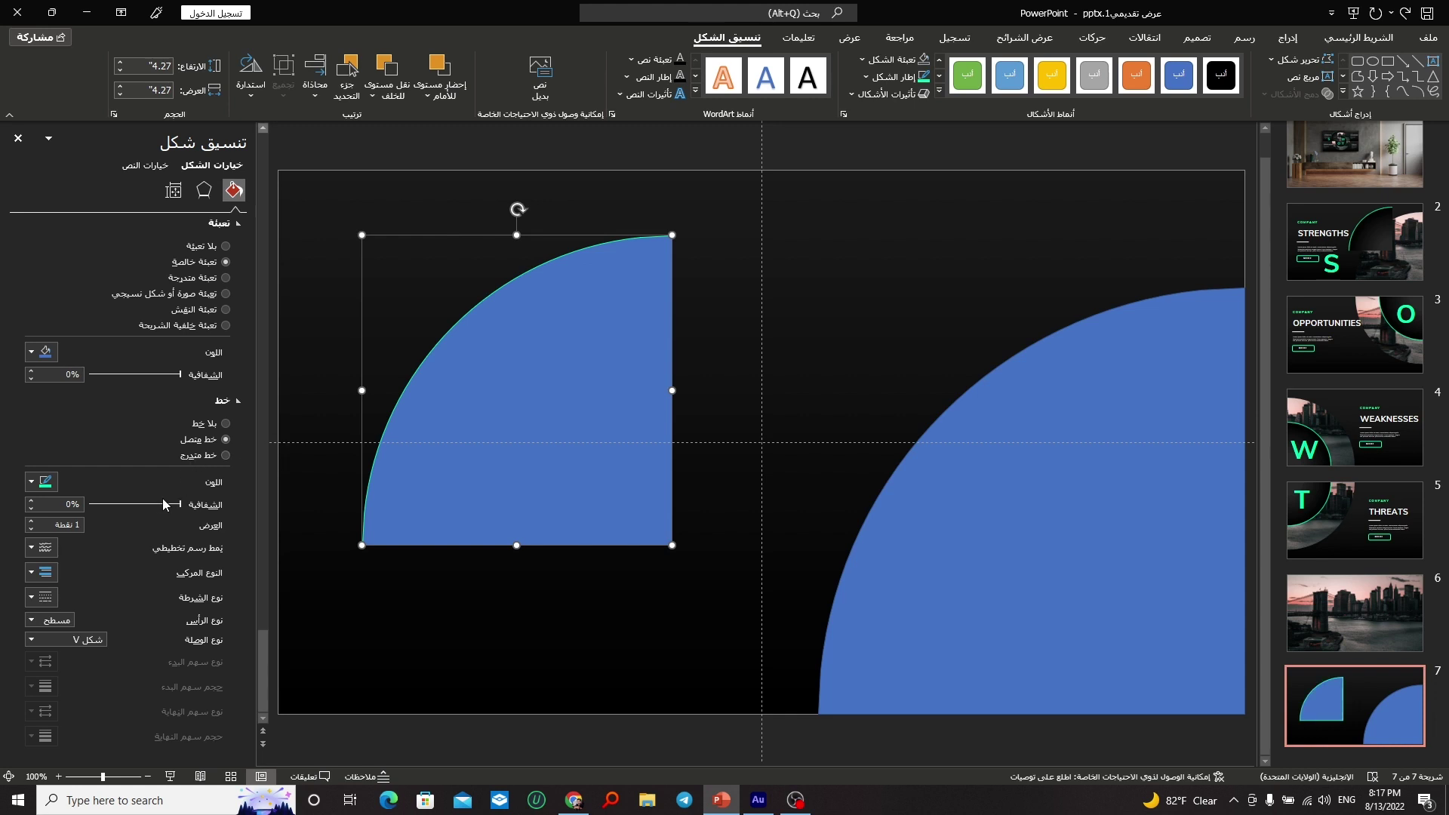
left_click(31, 521)
left_click(31, 521)
left_click(31, 521)
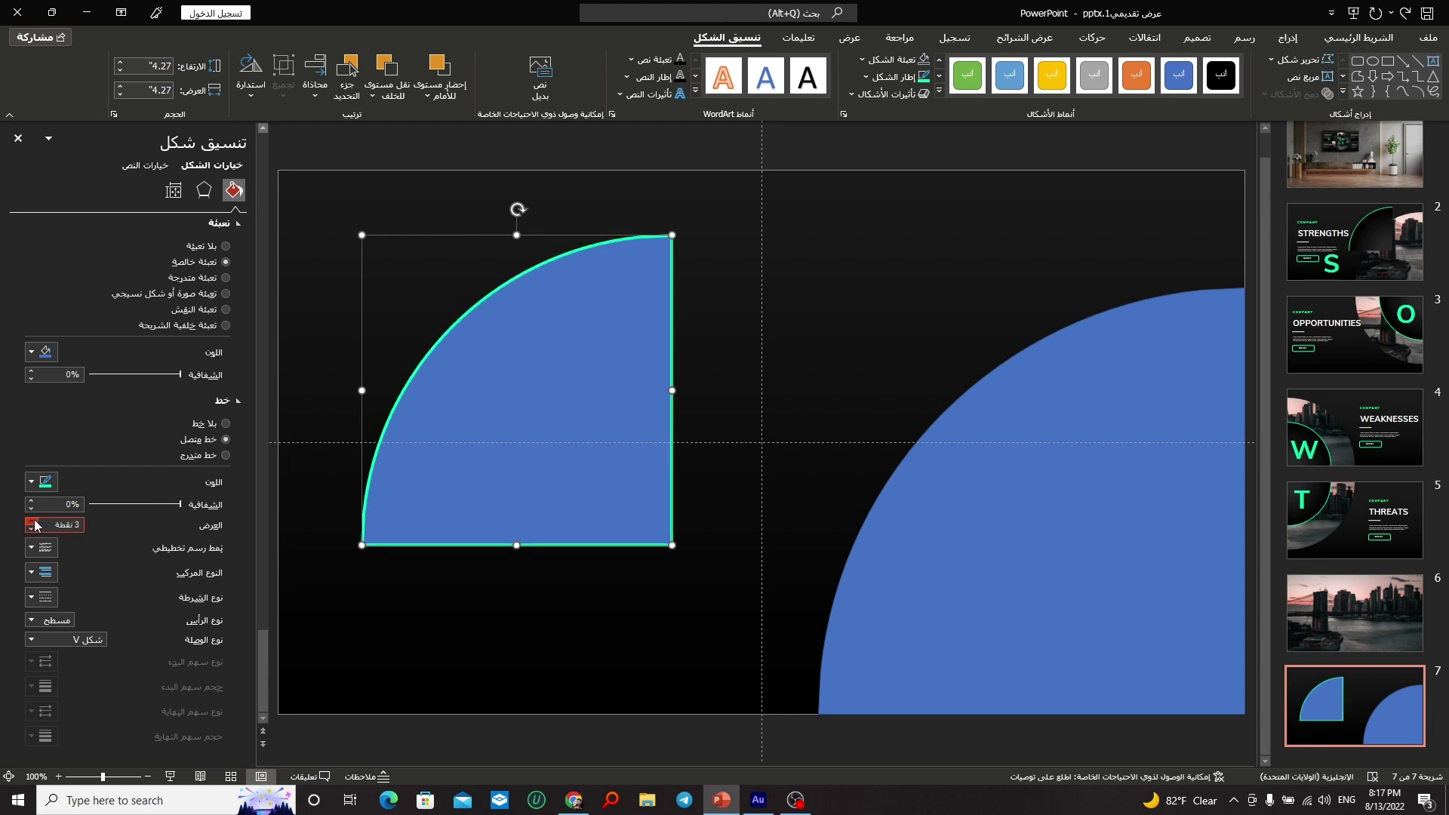
left_click(31, 521)
left_click(31, 521)
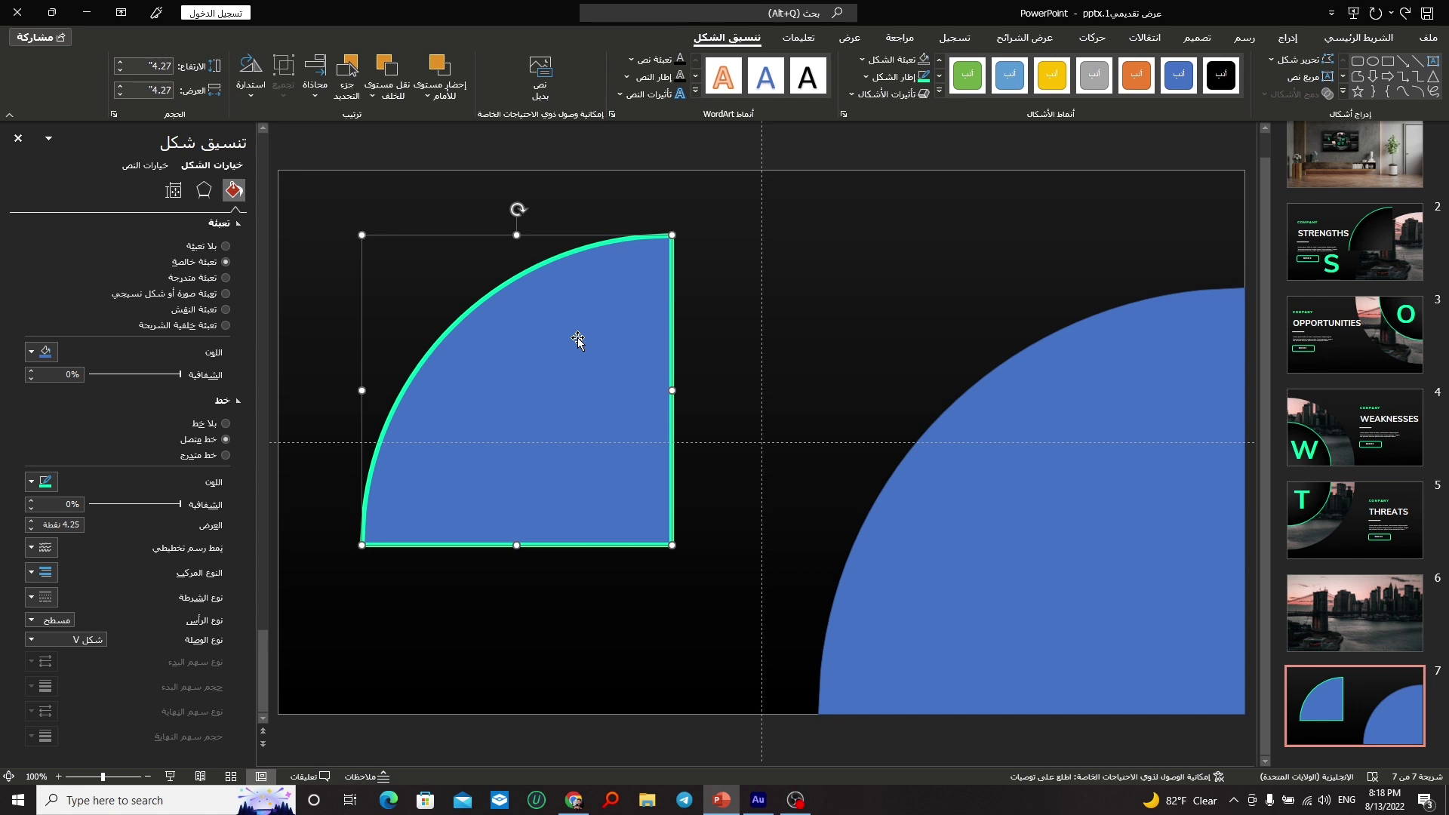
Step: Remove the quarter-circle's outline and give it a dark gradient fill
left_click(217, 428)
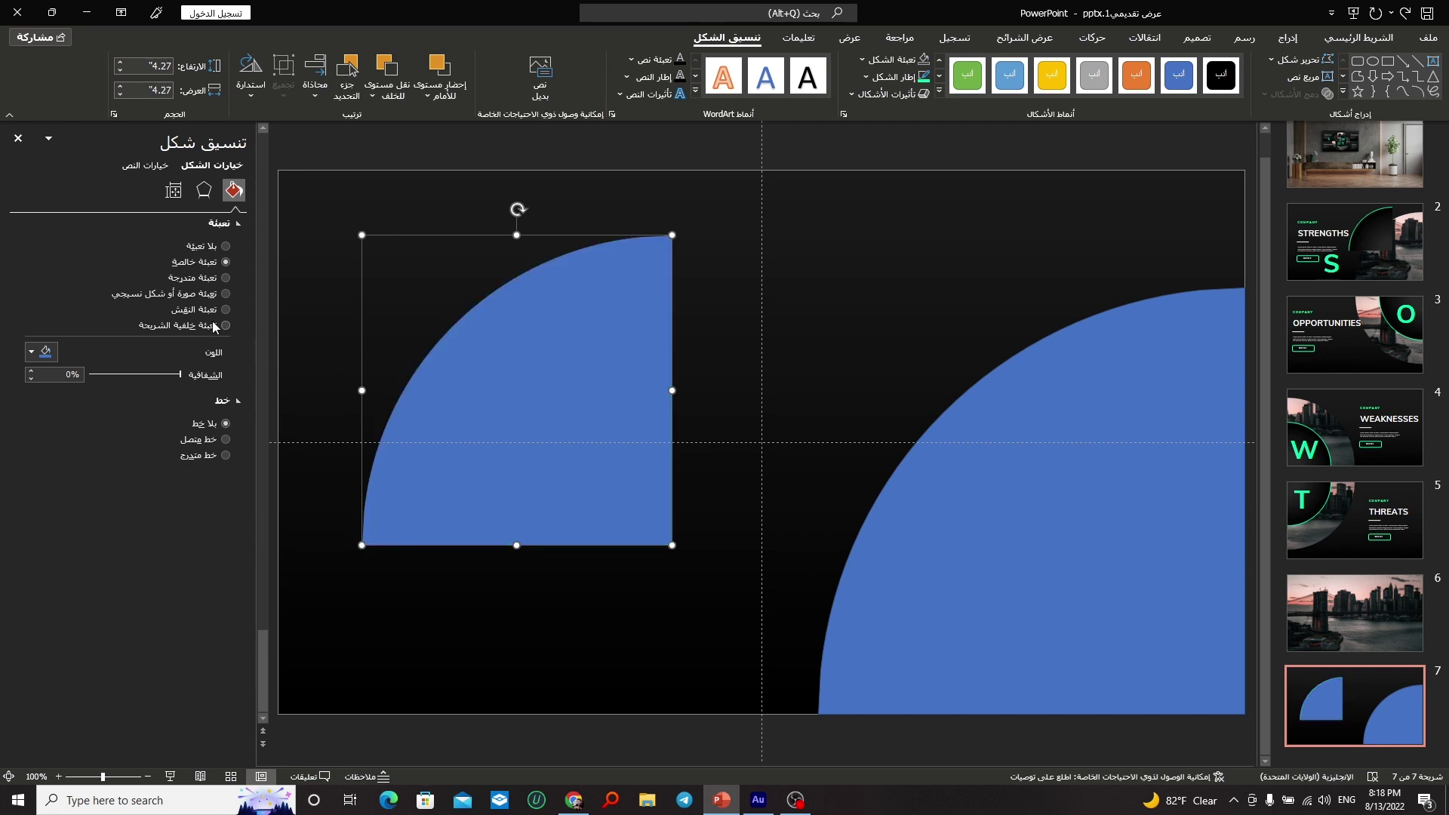
left_click(209, 279)
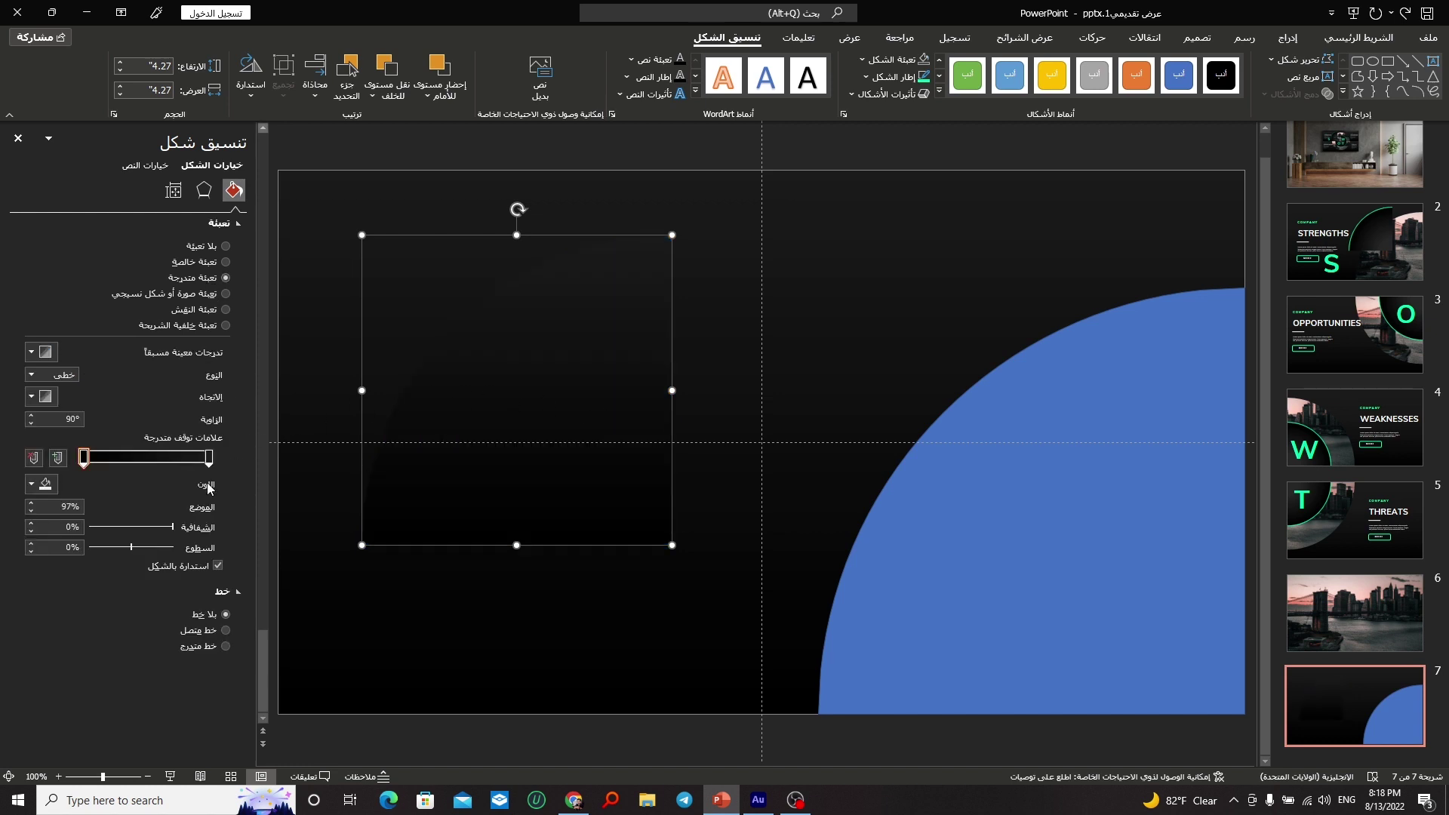
left_click(1344, 255)
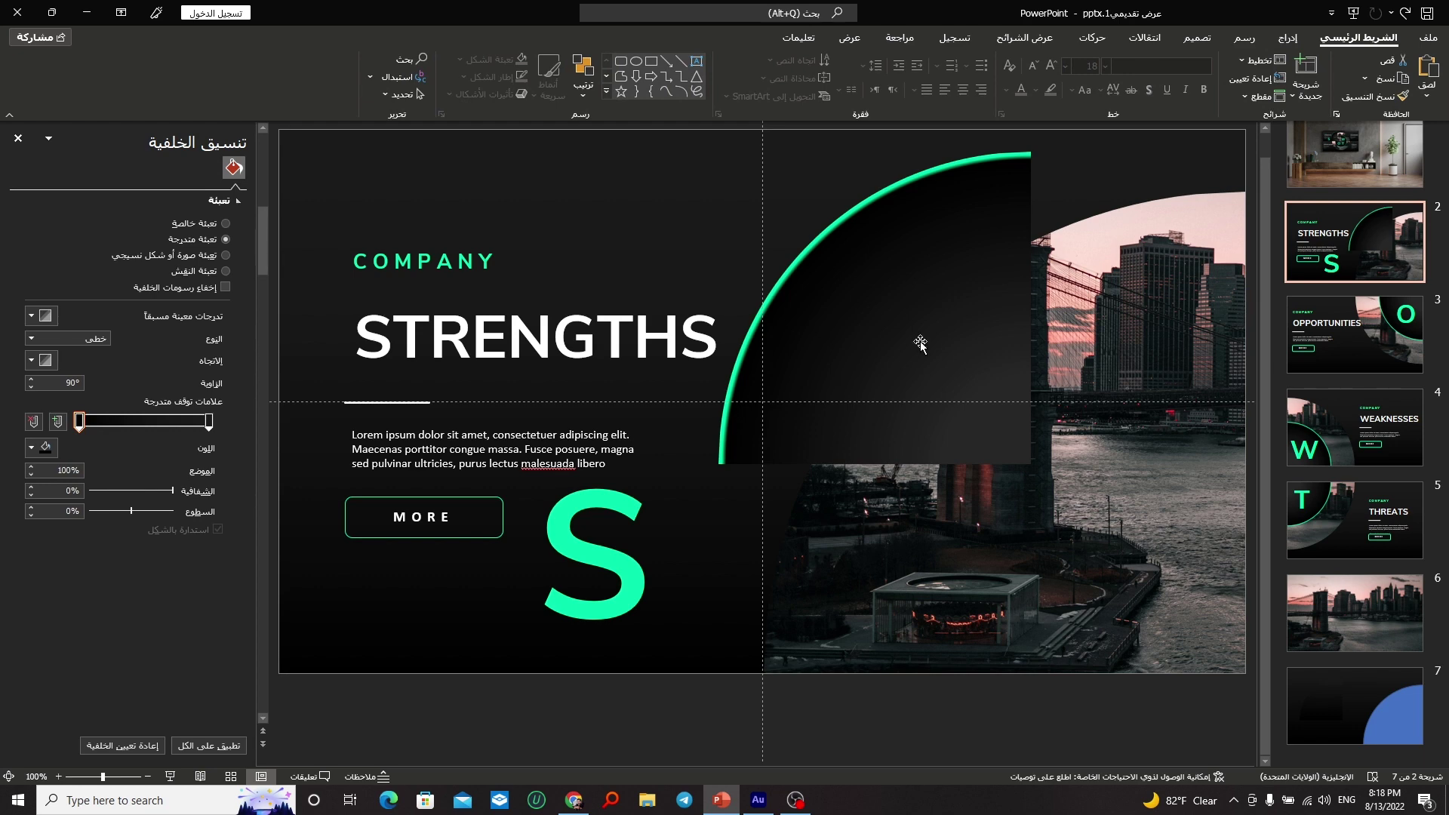
Step: Set one gradient stop on slide 2's quarter-circle to 69% and drag another to about 71%
left_click(923, 332)
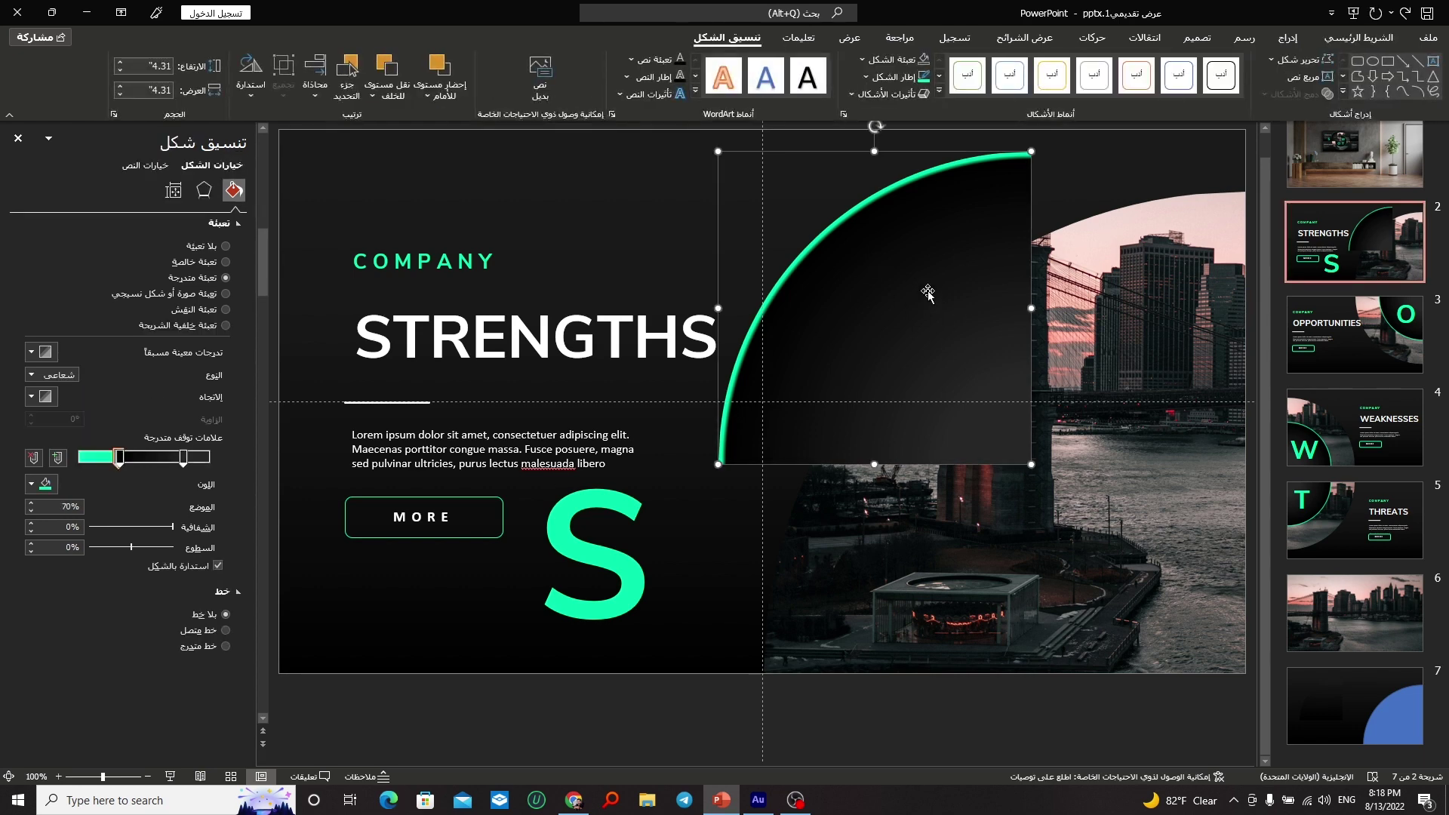
left_click(184, 459)
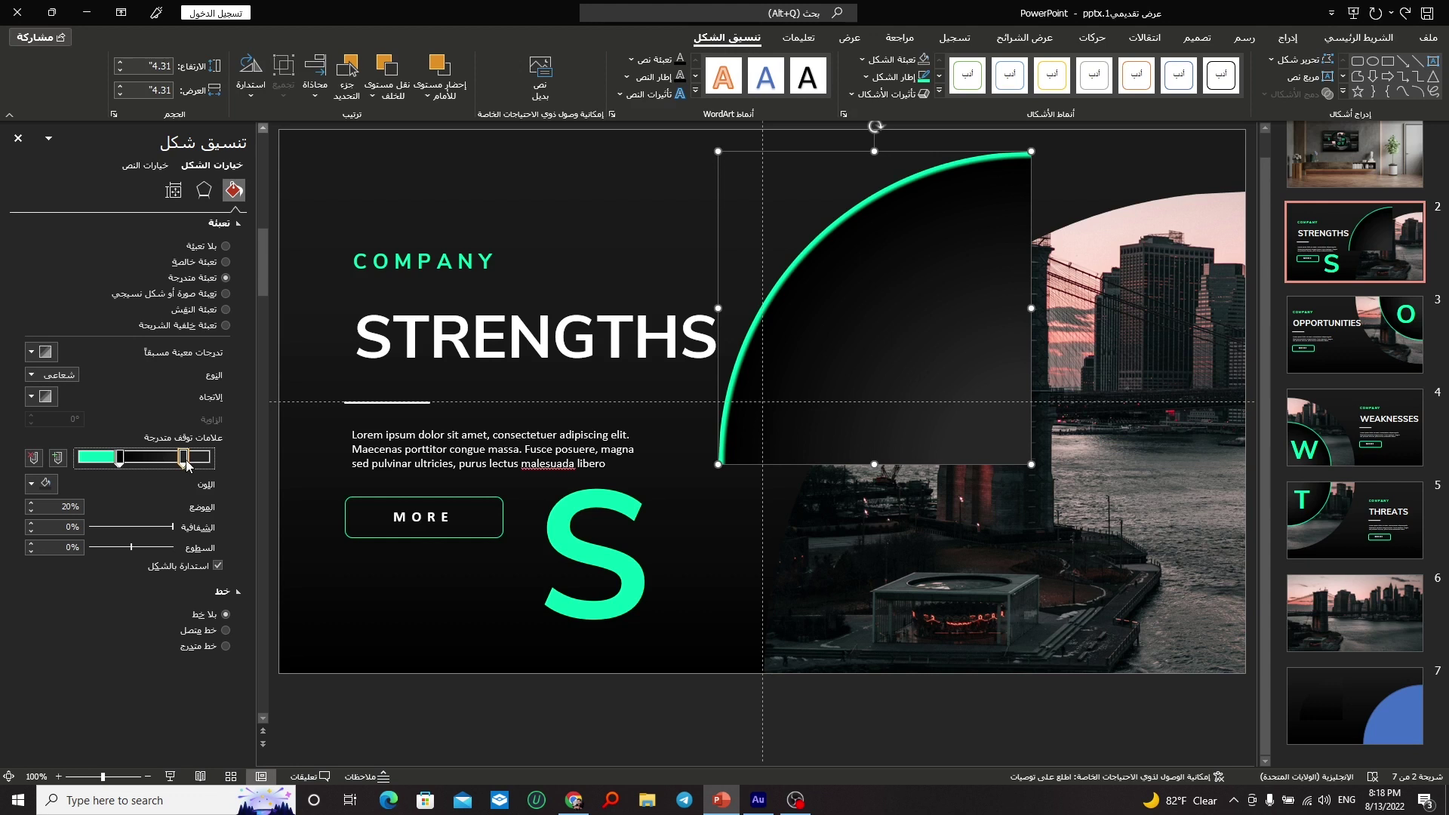
left_click_drag(62, 505, 114, 507)
left_click(33, 485)
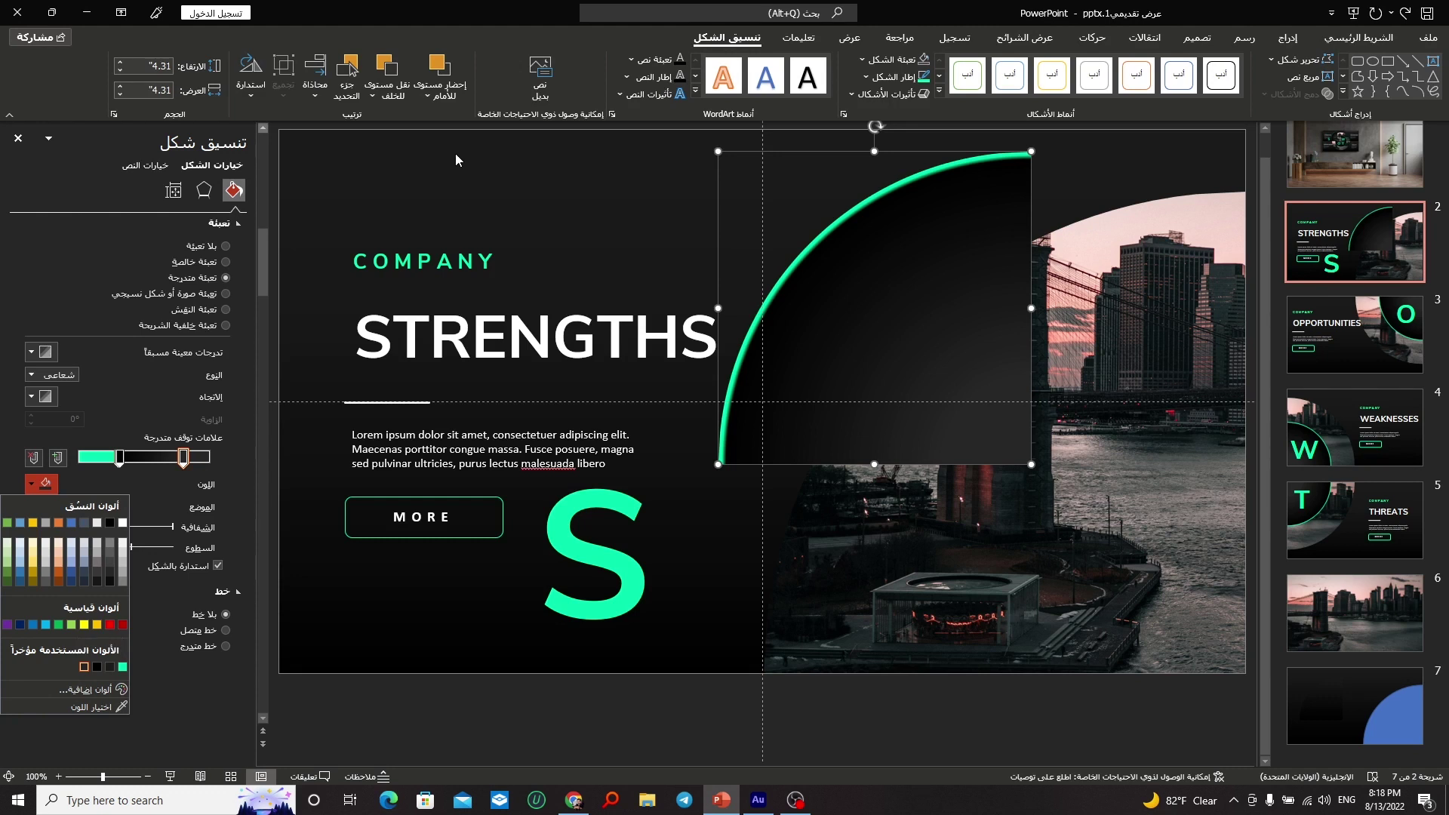
left_click(170, 483)
left_click_drag(119, 459, 123, 459)
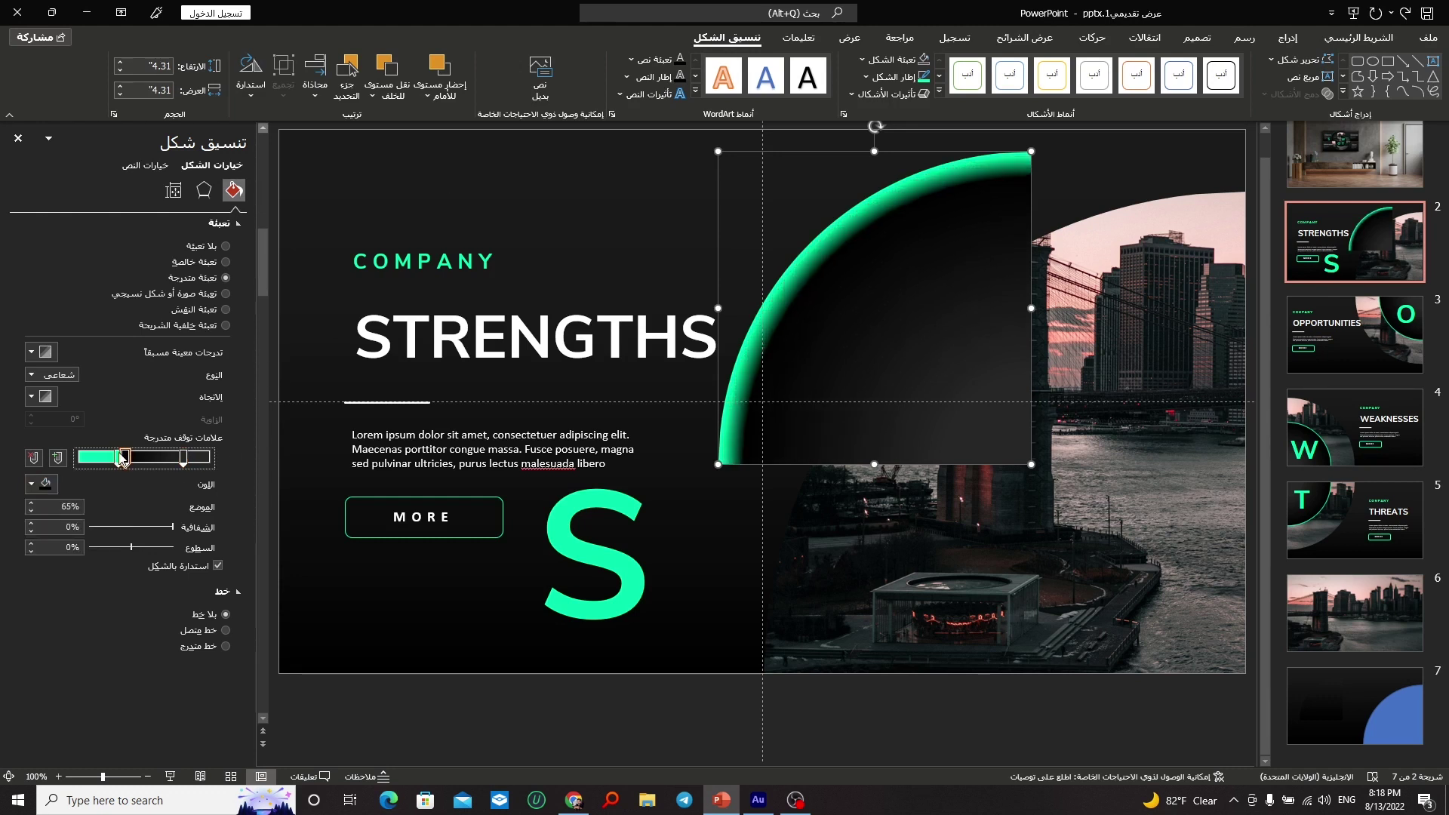
mouse_move(124, 457)
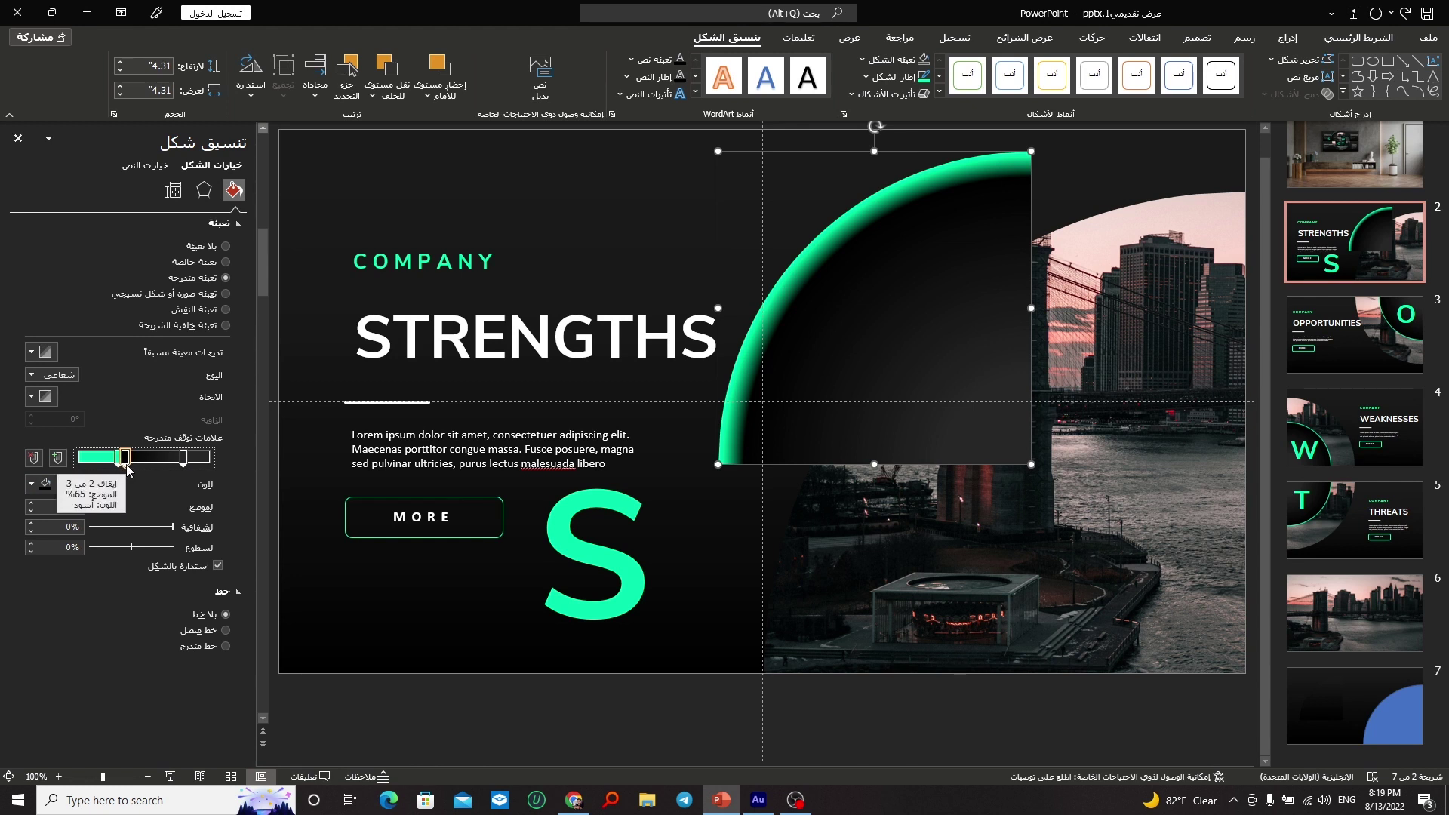
double_click(66, 507)
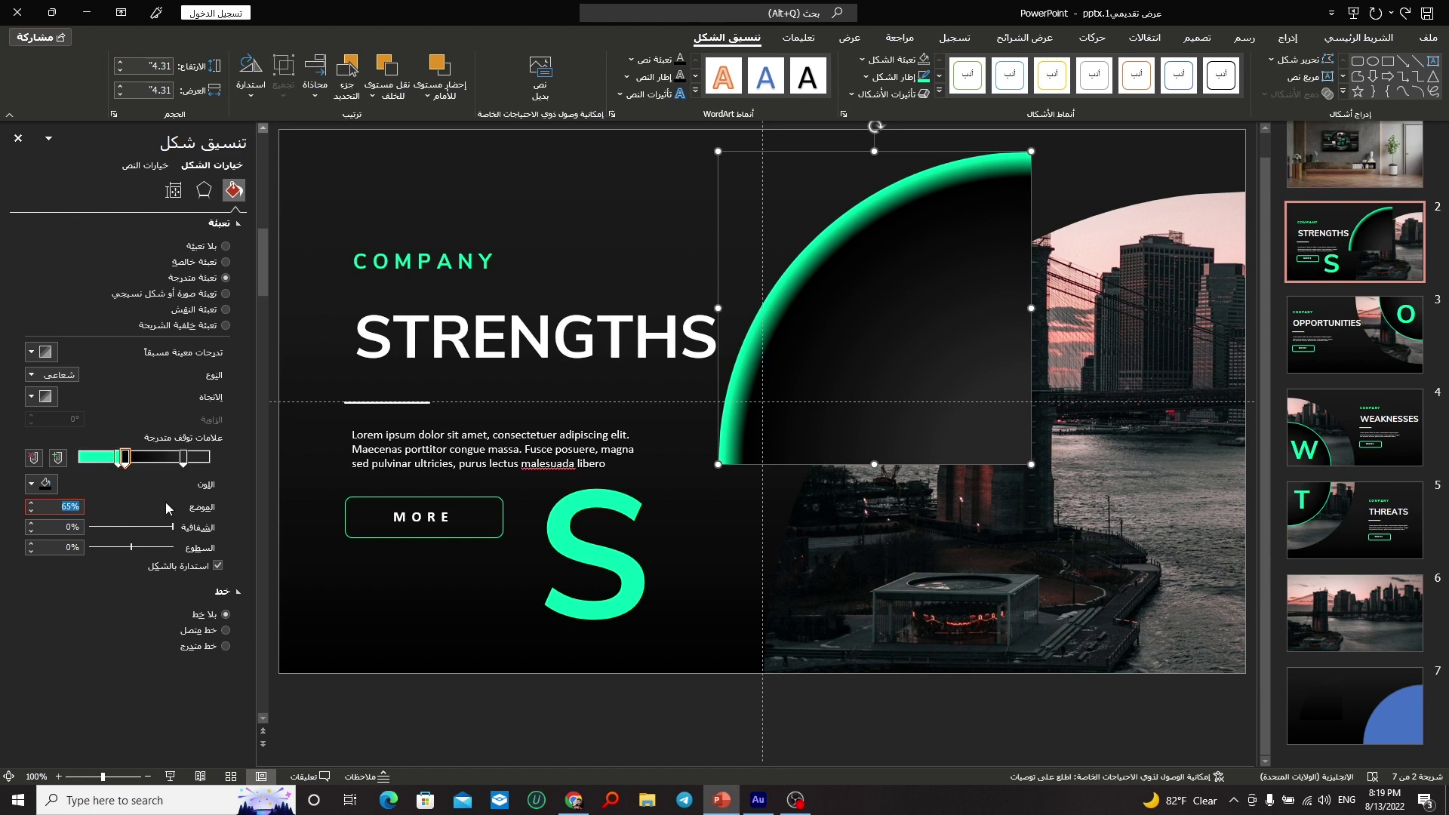
type("69")
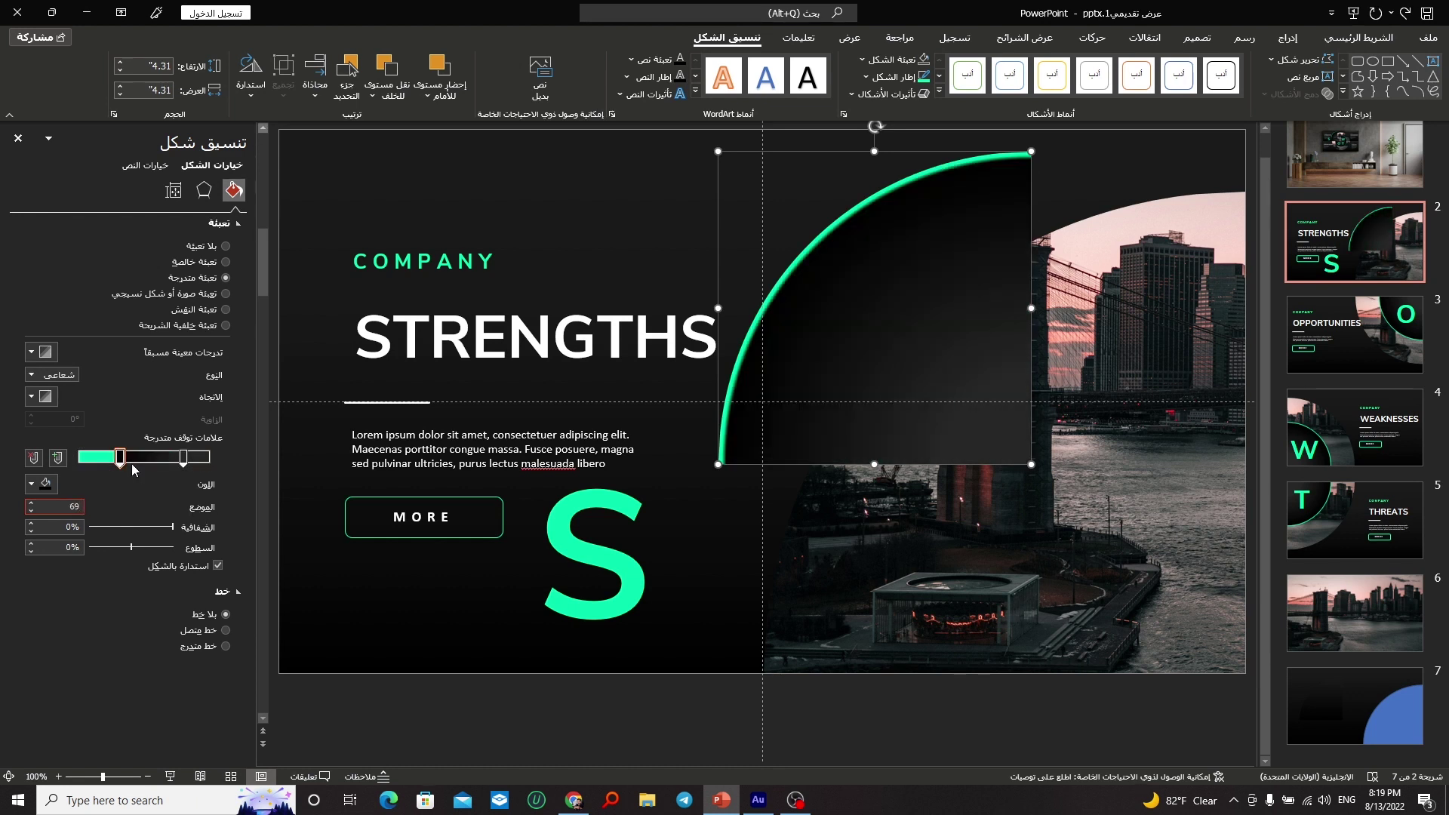
left_click_drag(121, 458, 96, 457)
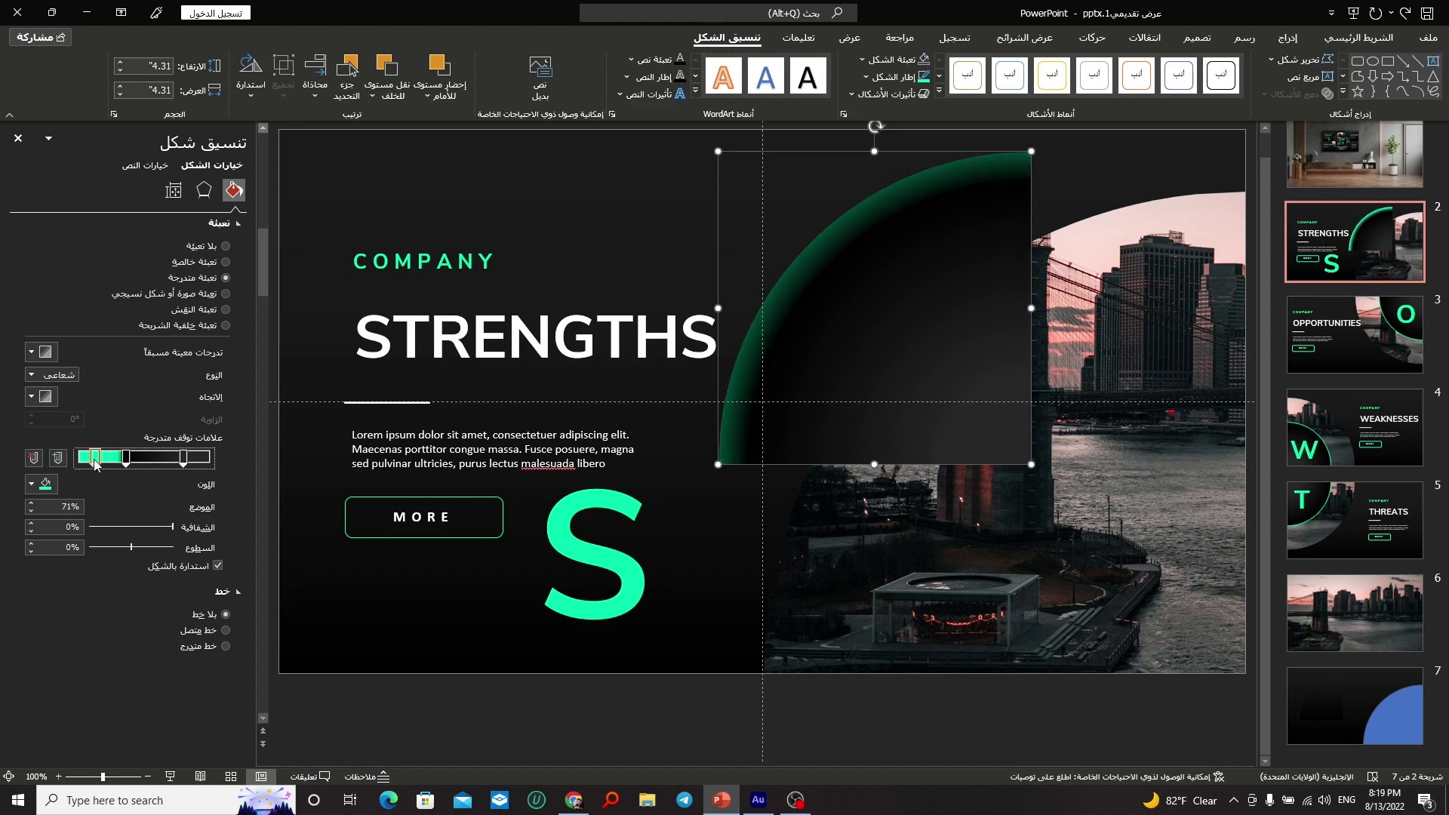
Step: Recolour a gradient stop green, keep the radial gradient type, and set its position to 70%
left_click(34, 484)
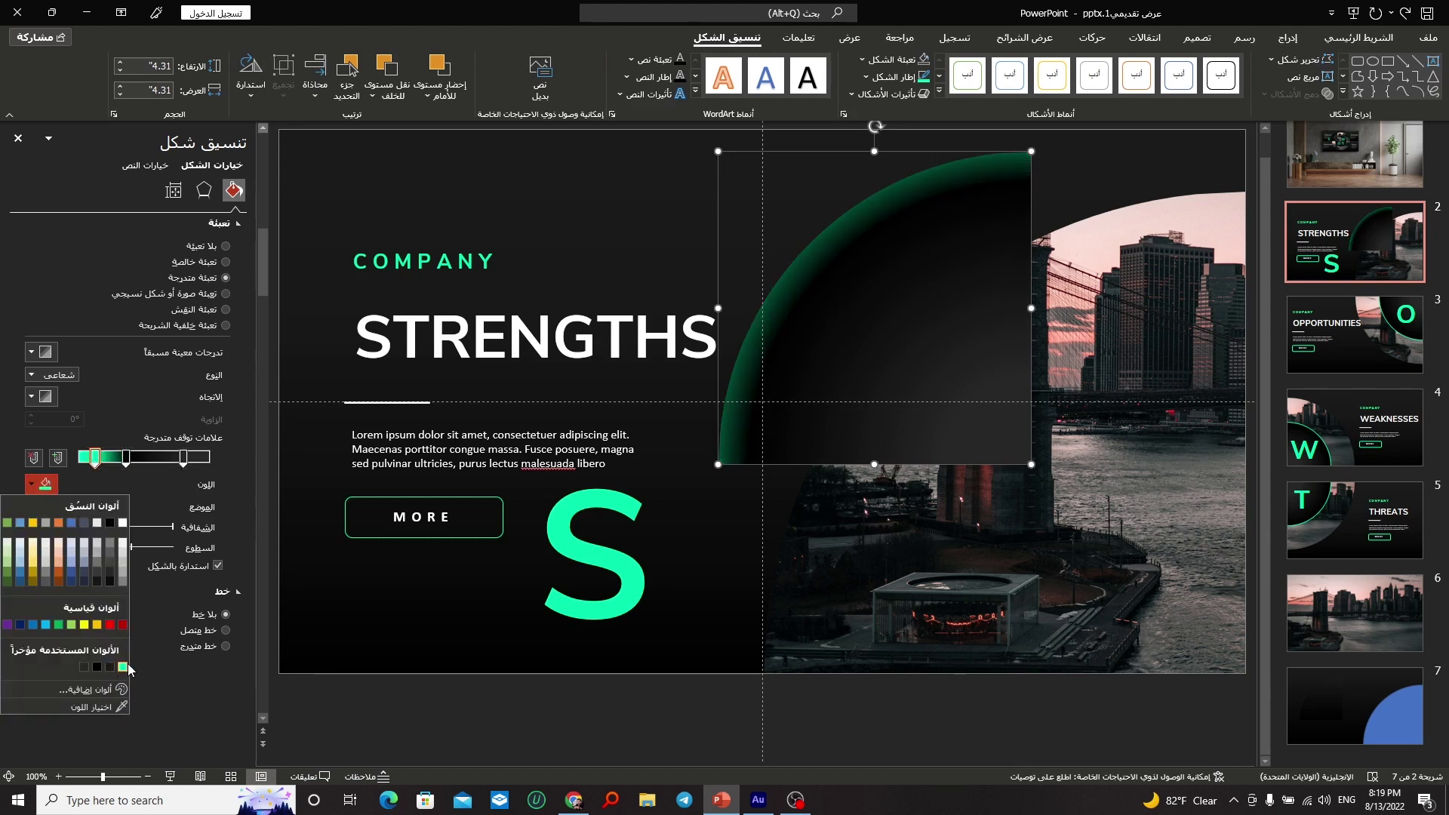
left_click(123, 668)
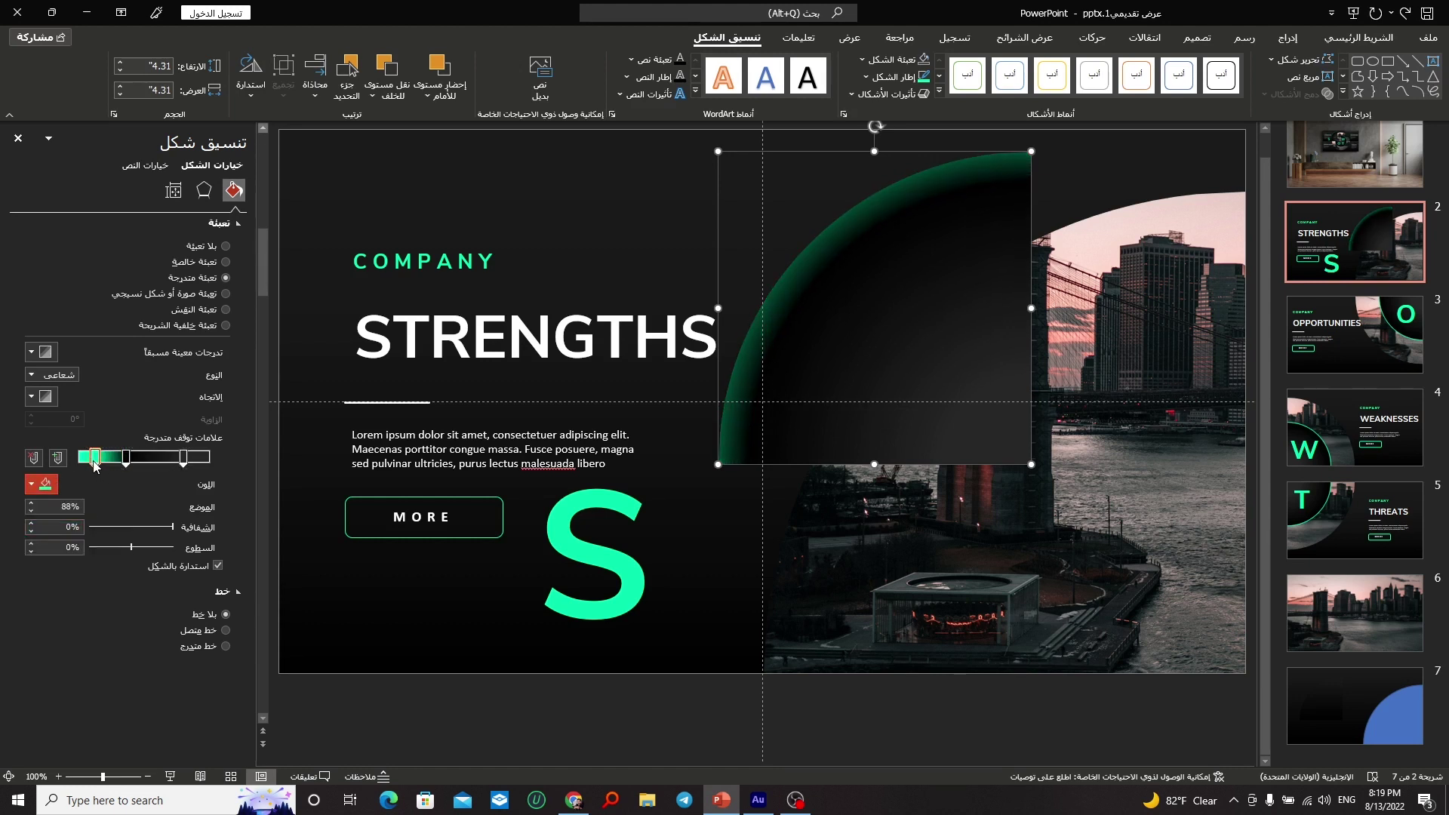
left_click_drag(95, 458, 110, 458)
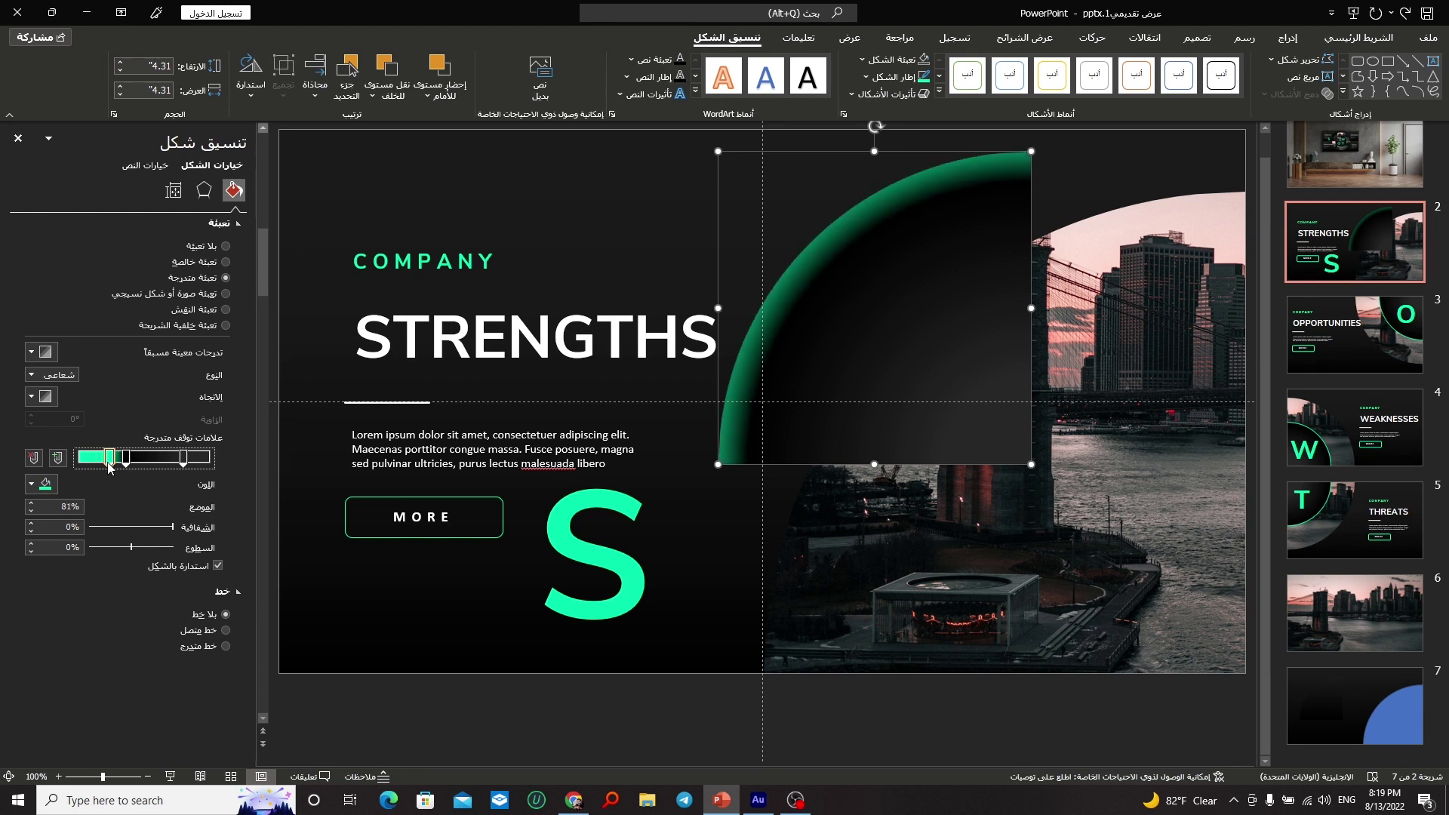
left_click(53, 375)
left_click(53, 400)
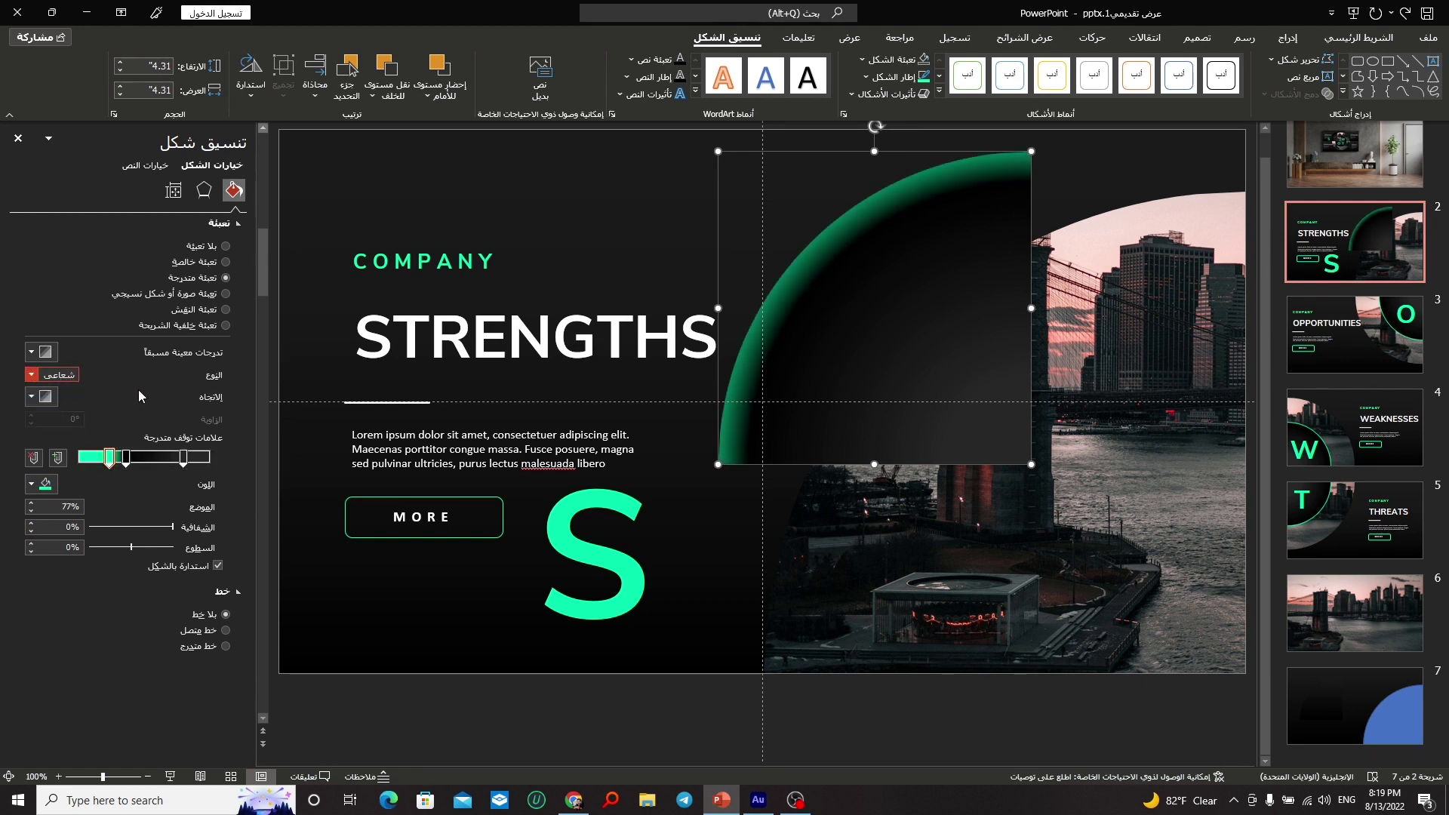
left_click(34, 397)
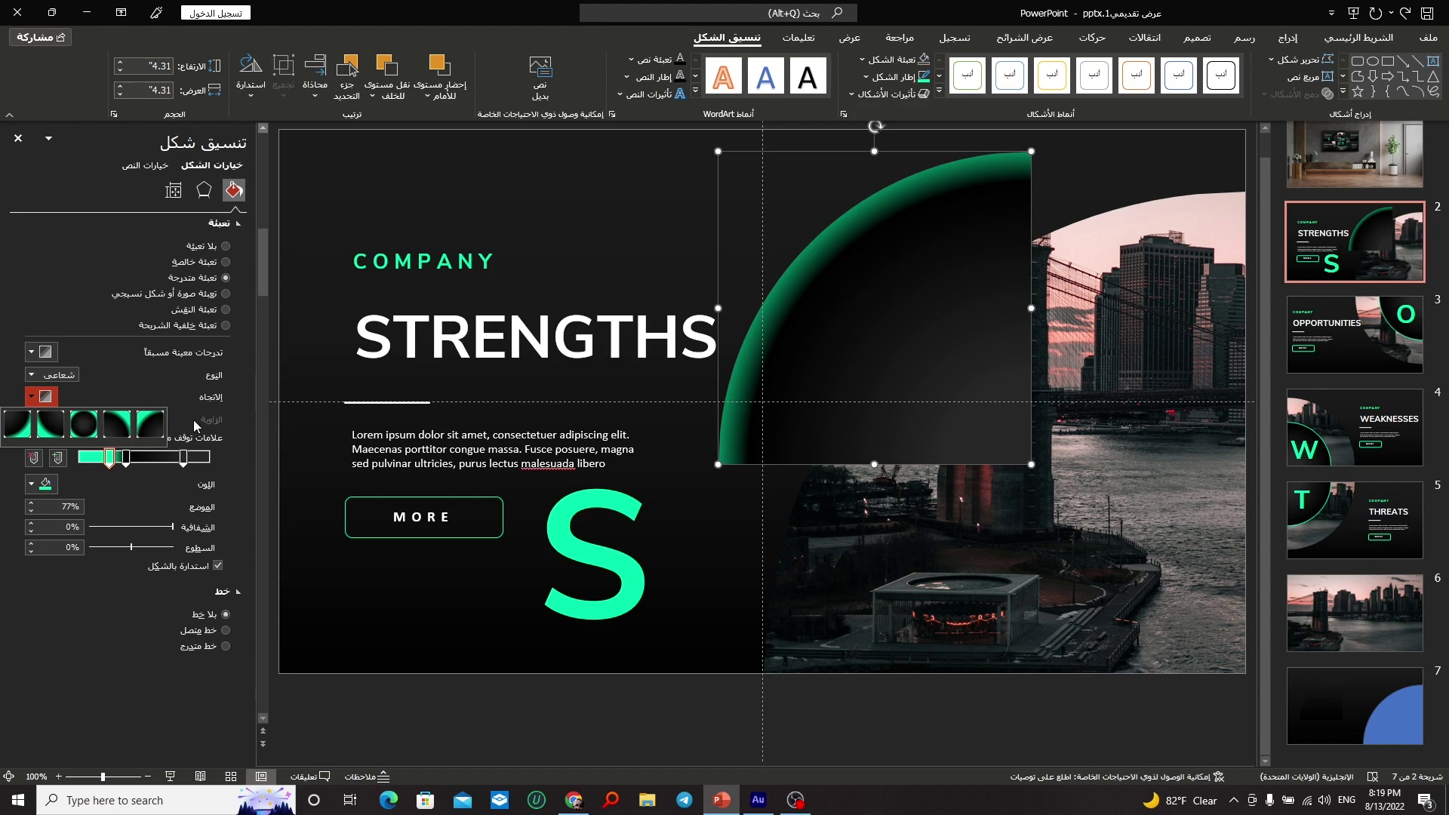
left_click(169, 425)
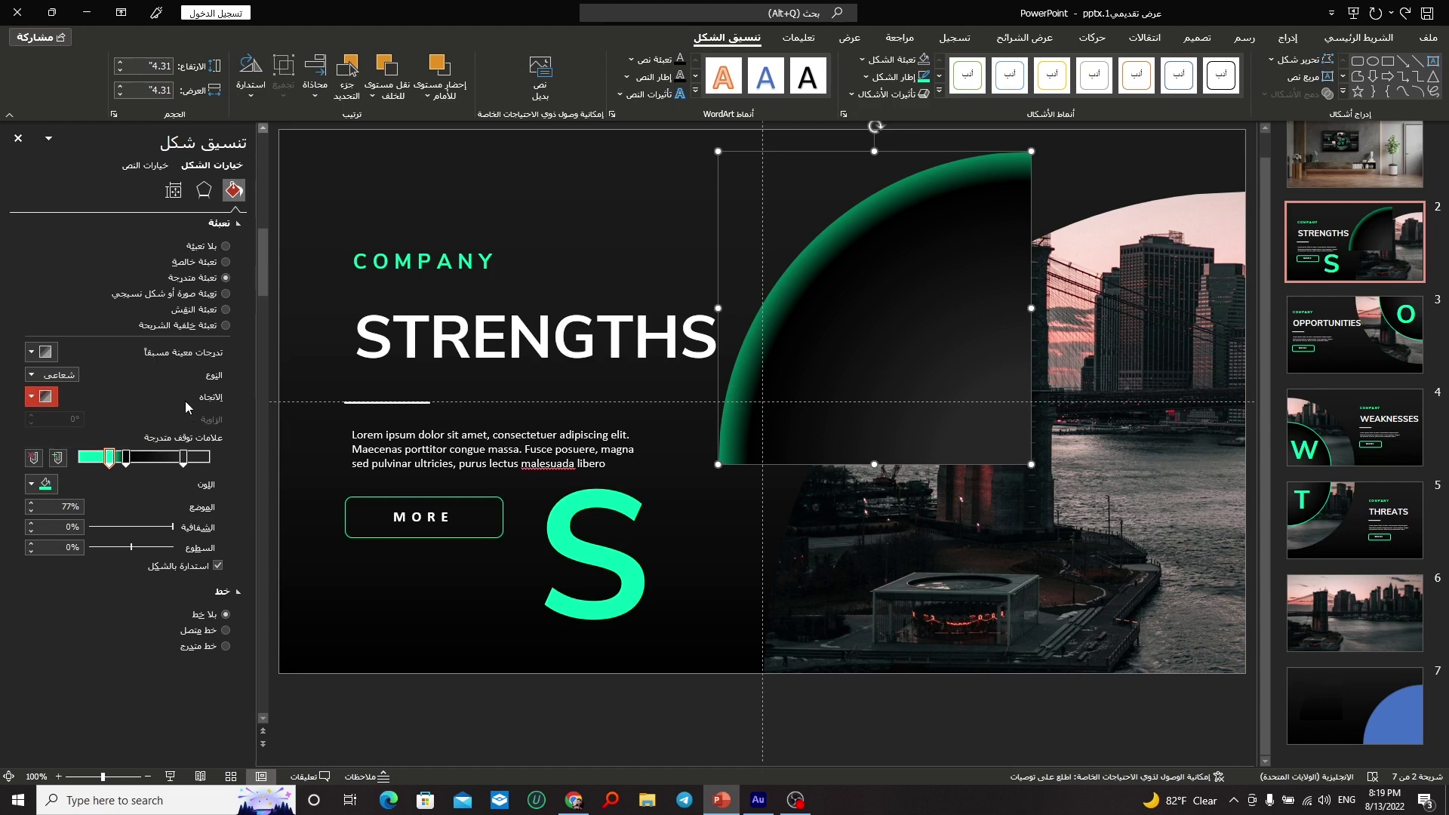
mouse_move(108, 457)
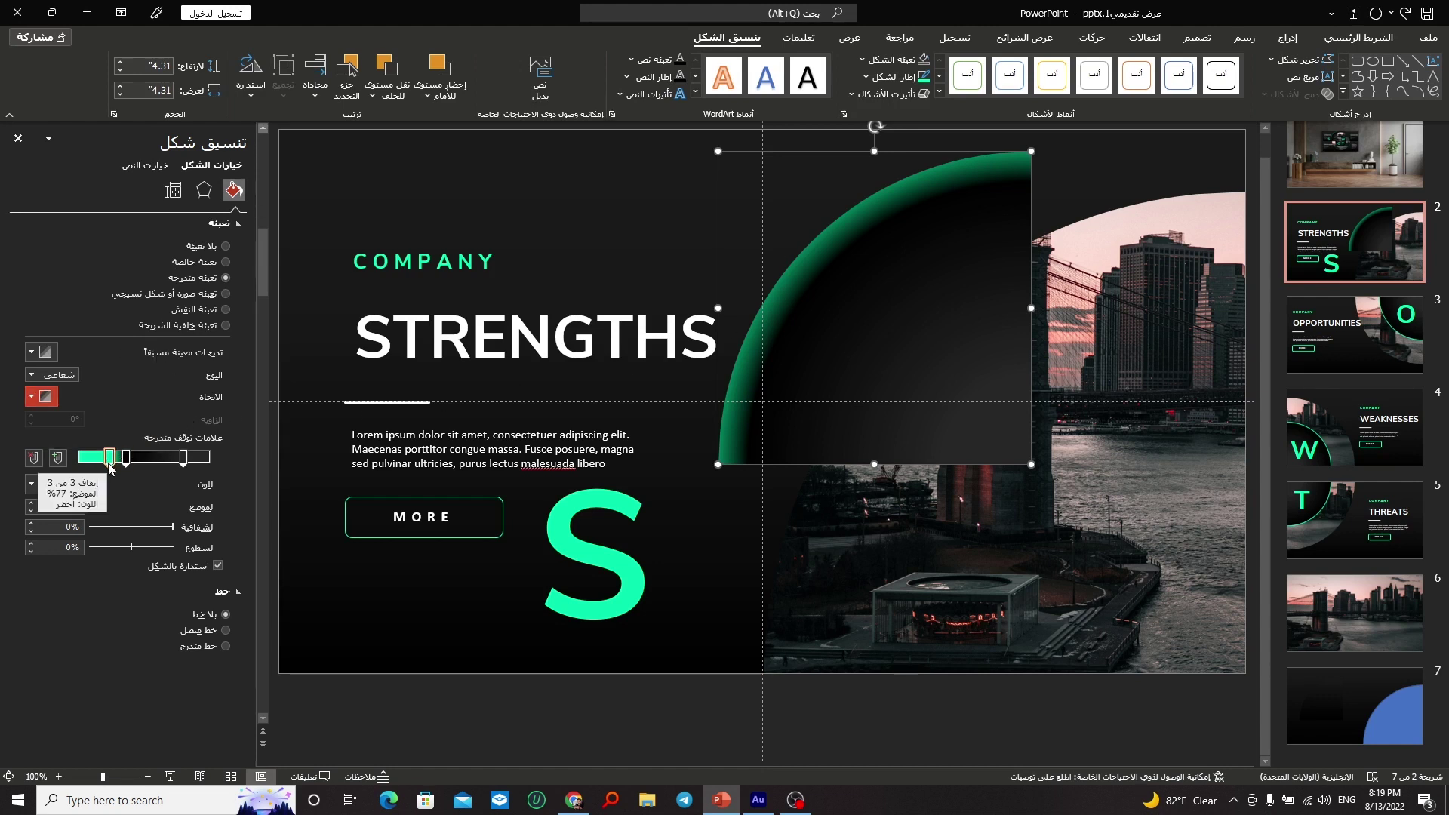
left_click_drag(109, 458, 117, 466)
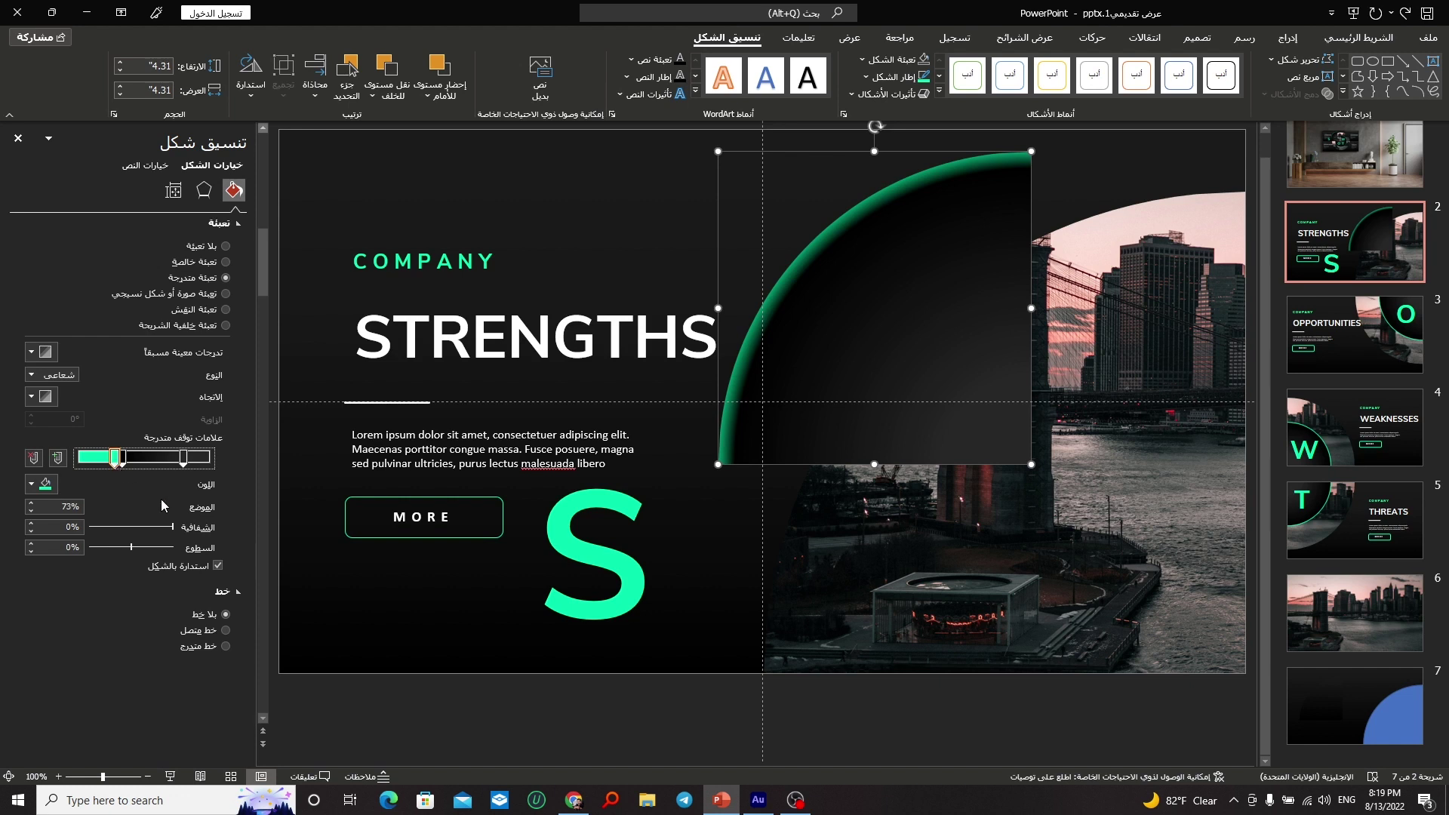
left_click_drag(70, 507, 54, 506)
type("70")
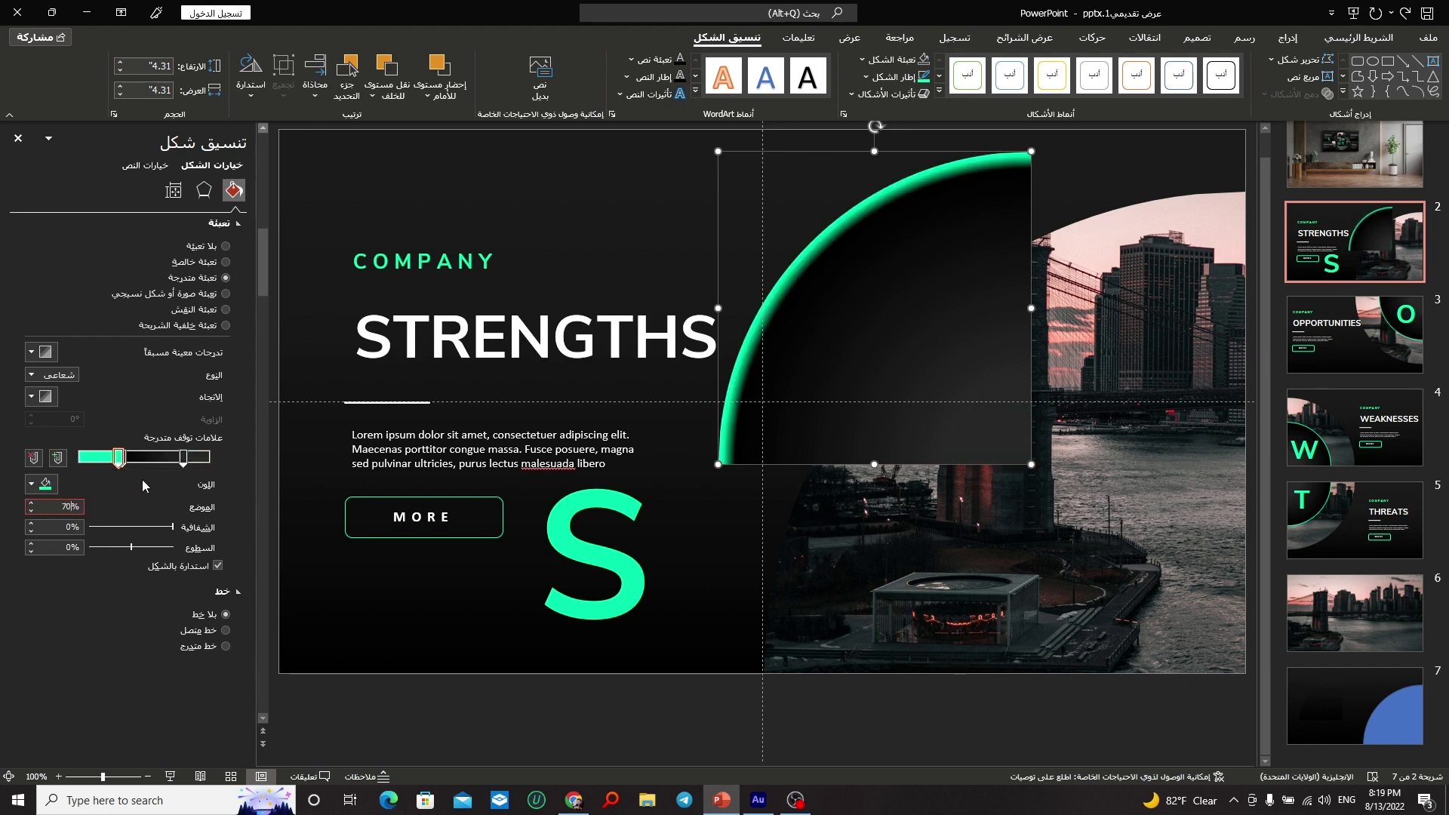
Step: Set the gradient stops to 59% and 70%, then move the quarter-circle to the bottom-right corner
left_click(124, 465)
left_click_drag(125, 468, 99, 461)
double_click(68, 505)
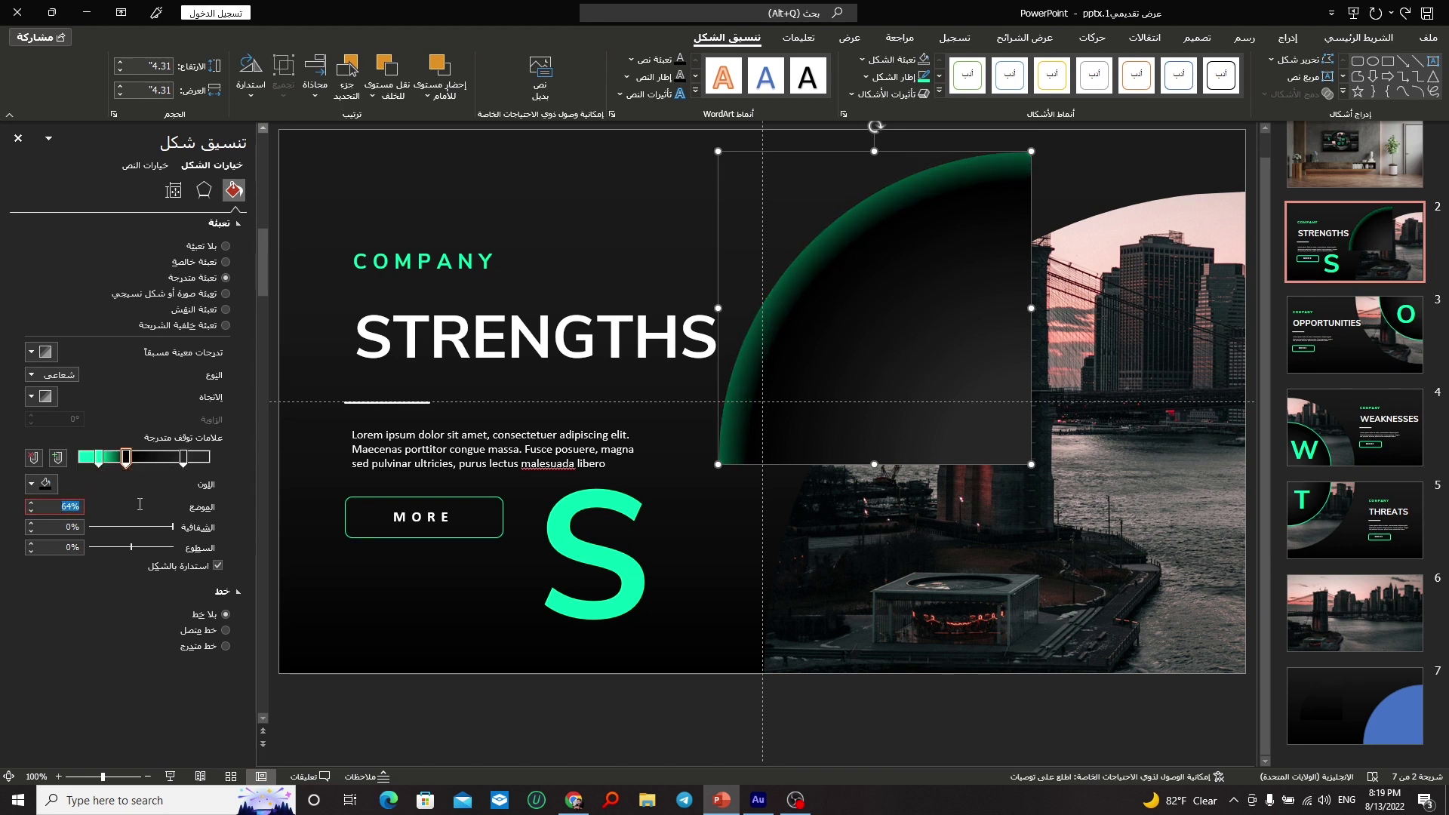
type("59")
key("Return")
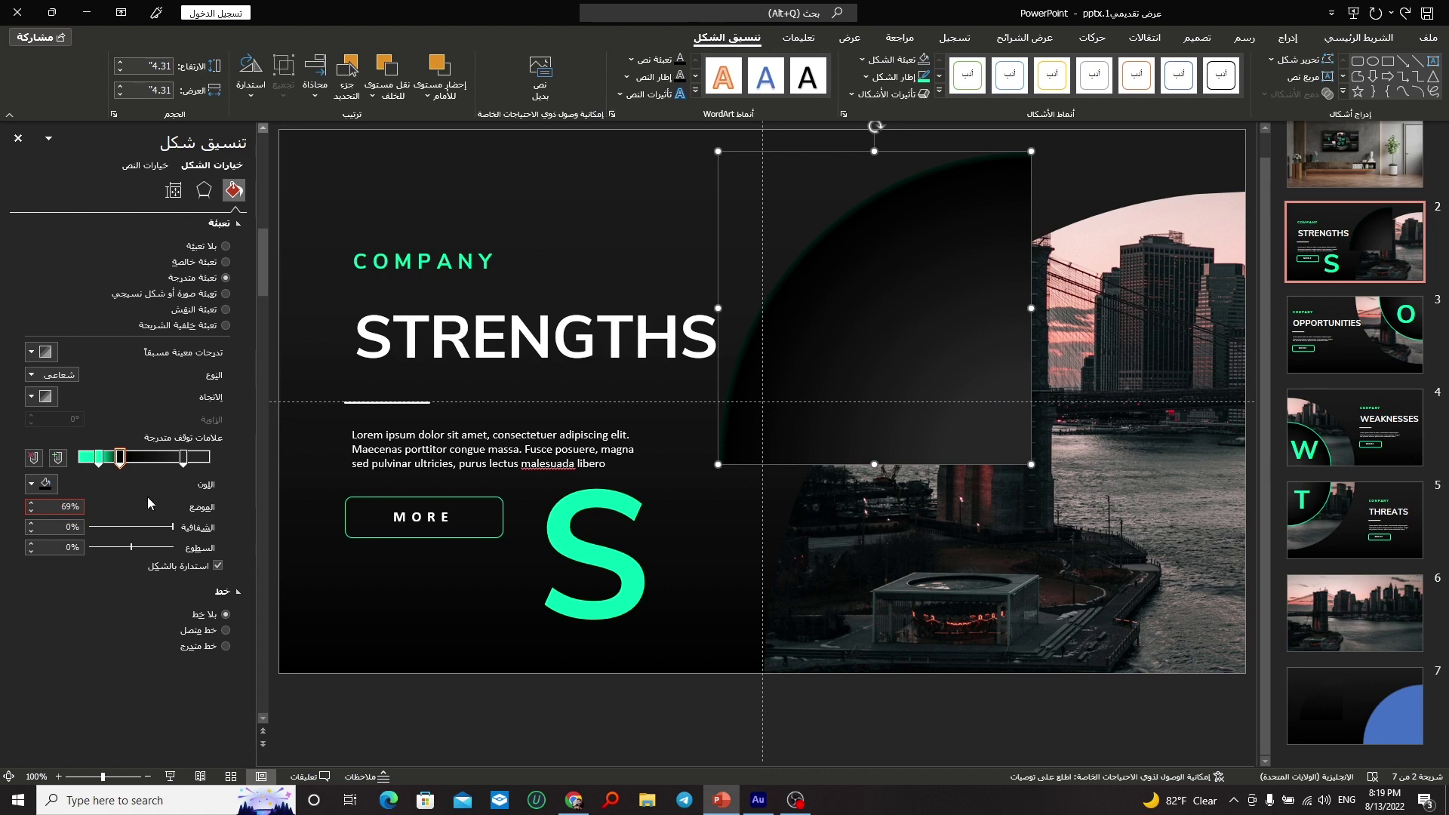
left_click(99, 459)
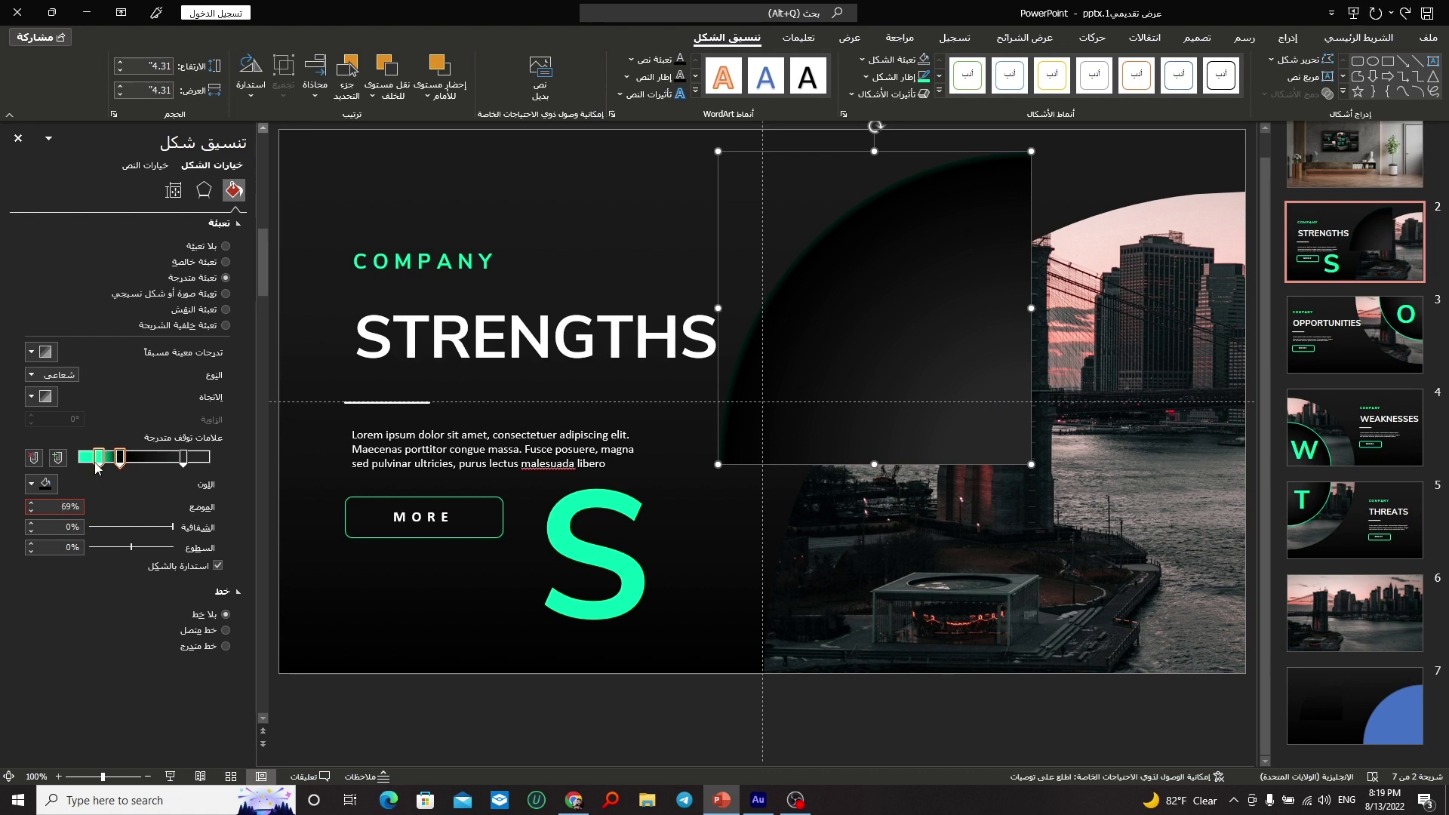
double_click(55, 507)
type("70")
key("Return")
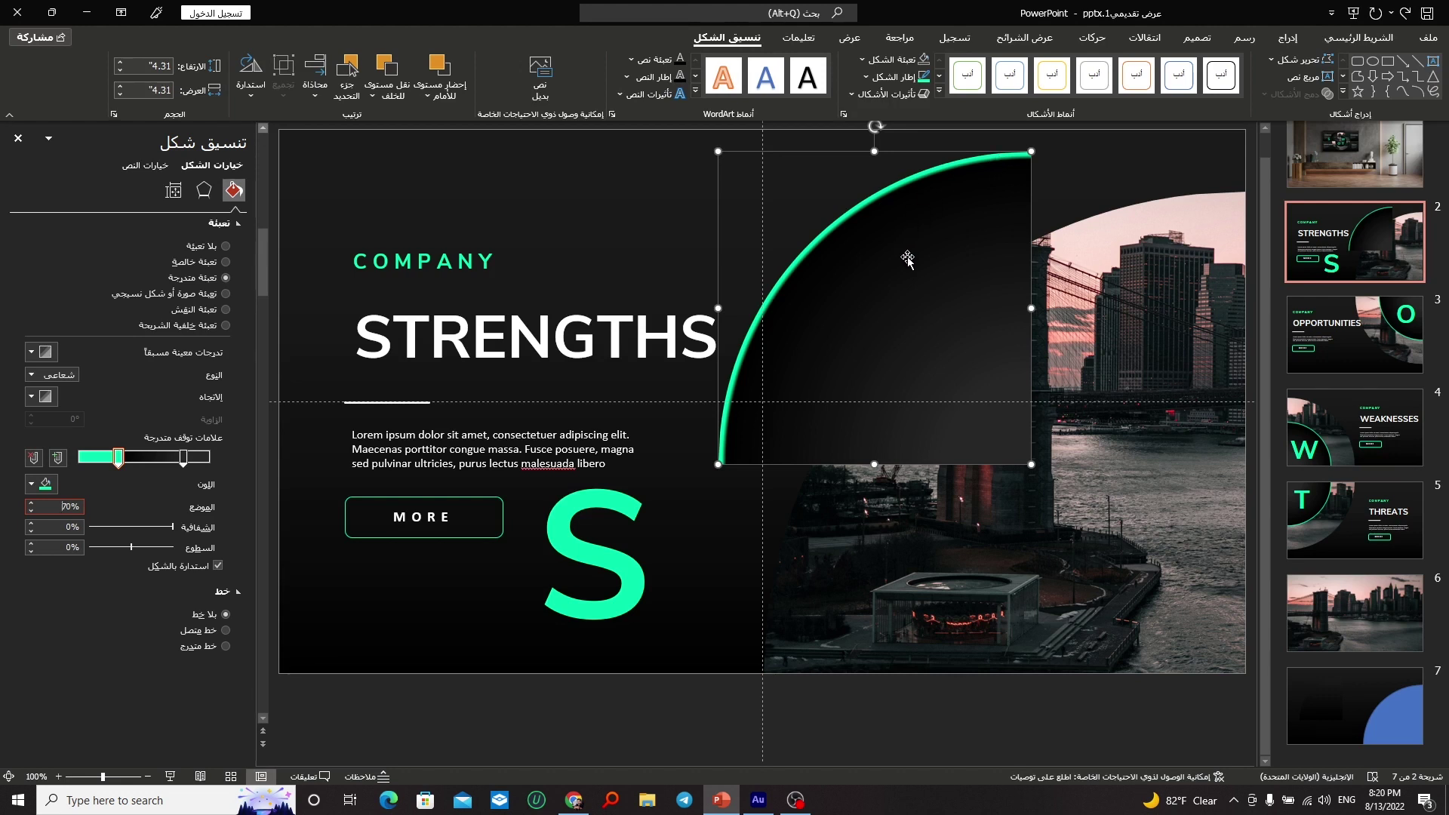
left_click_drag(908, 259, 1111, 469)
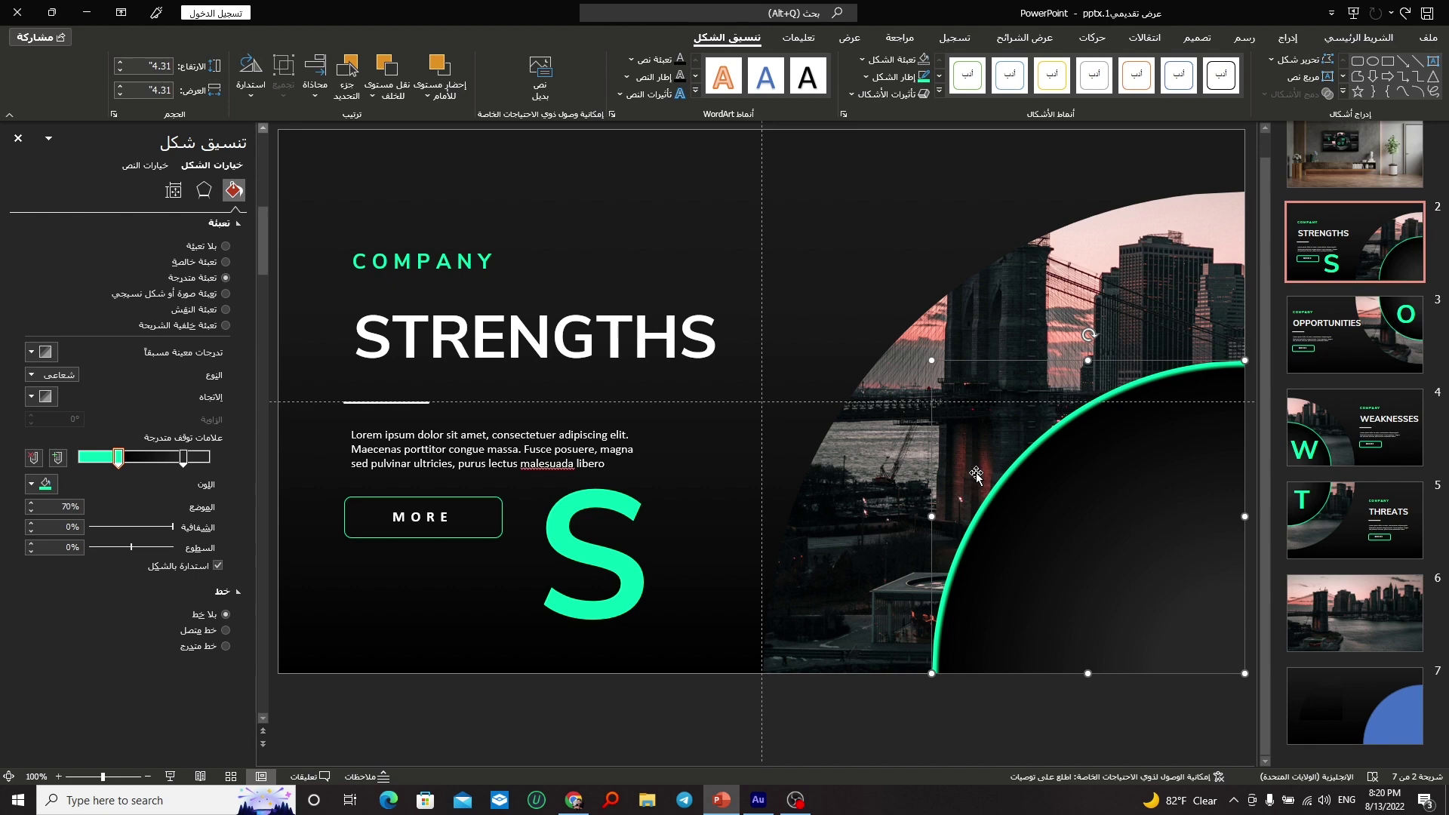
Step: Copy the green-rim formatting onto slide 7's dark quarter-circle with Format Painter
left_click(1359, 37)
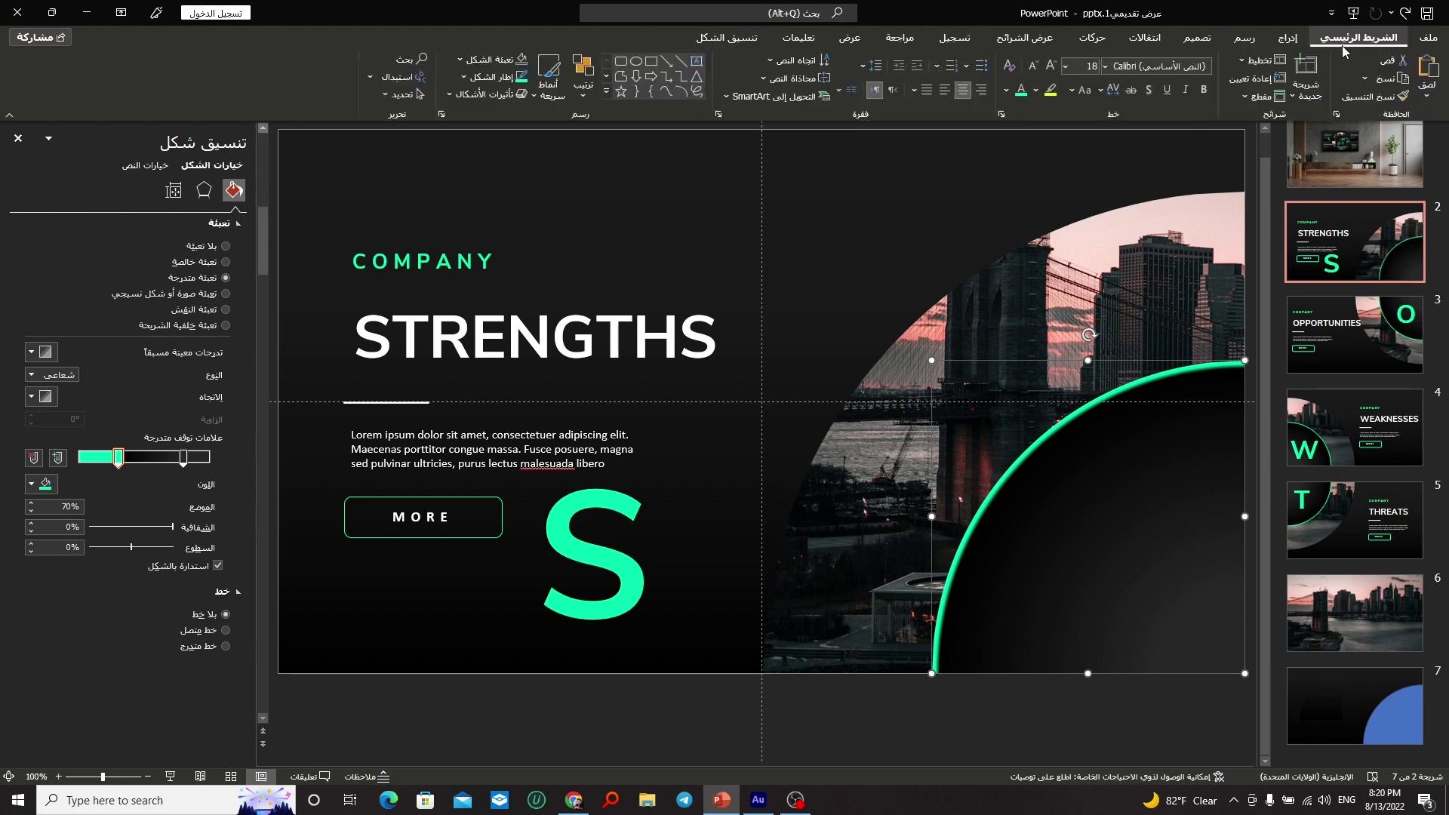
left_click(1374, 710)
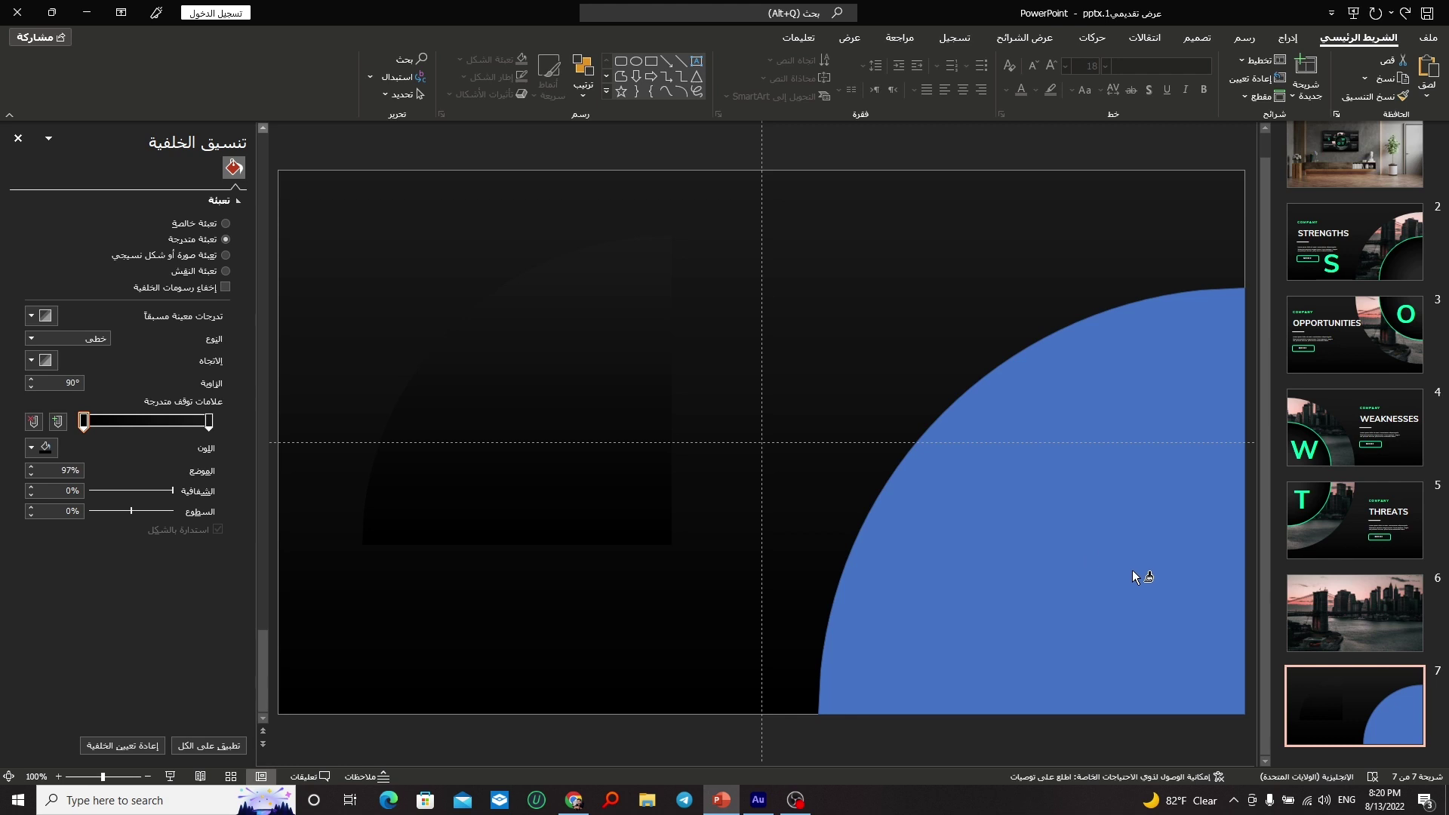
left_click(558, 264)
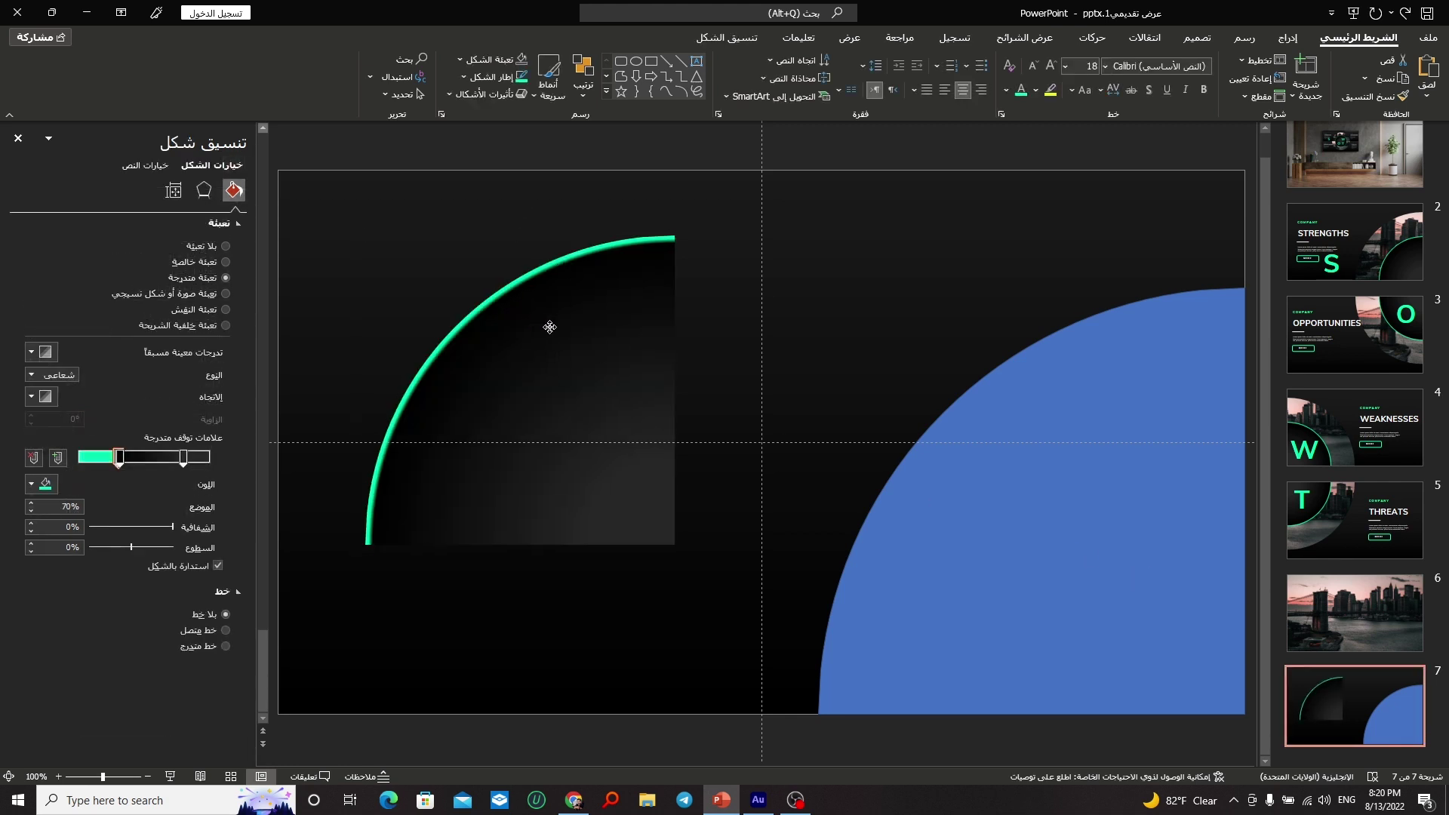
left_click_drag(545, 330, 580, 342)
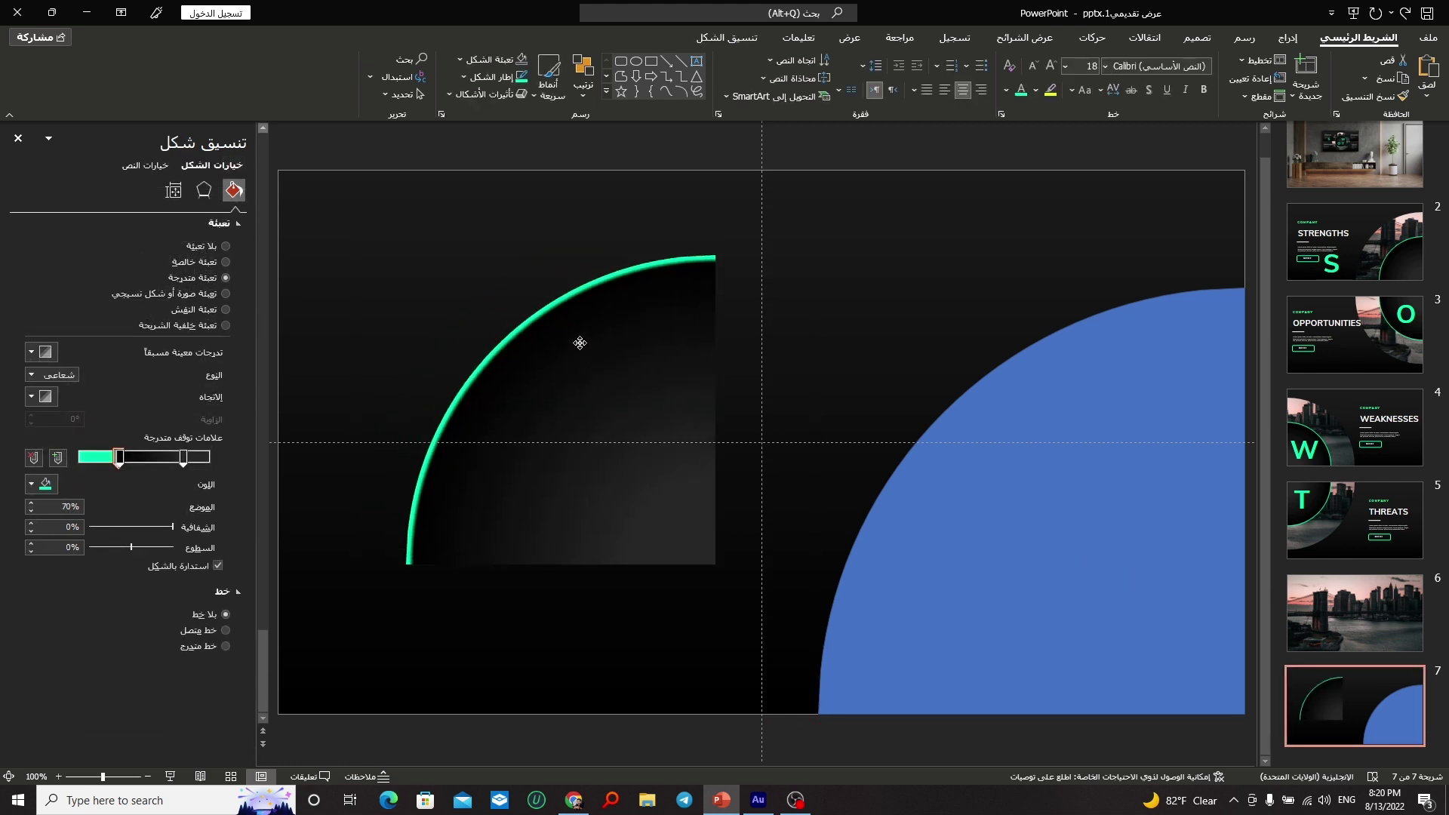
Step: Align the green-rimmed quarter-circle to the slide's bottom and right edges
left_click(727, 37)
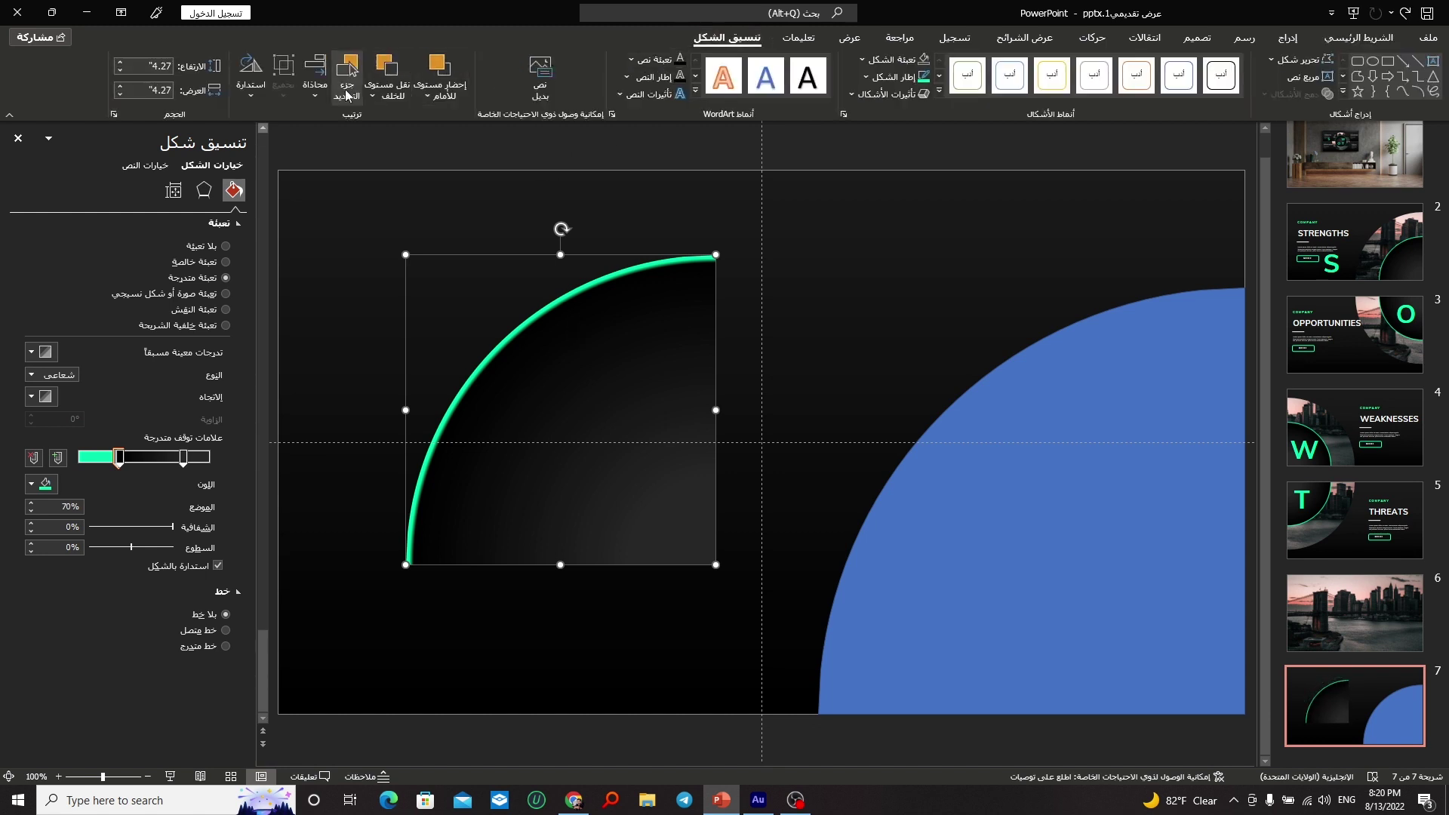
left_click(315, 83)
left_click(287, 220)
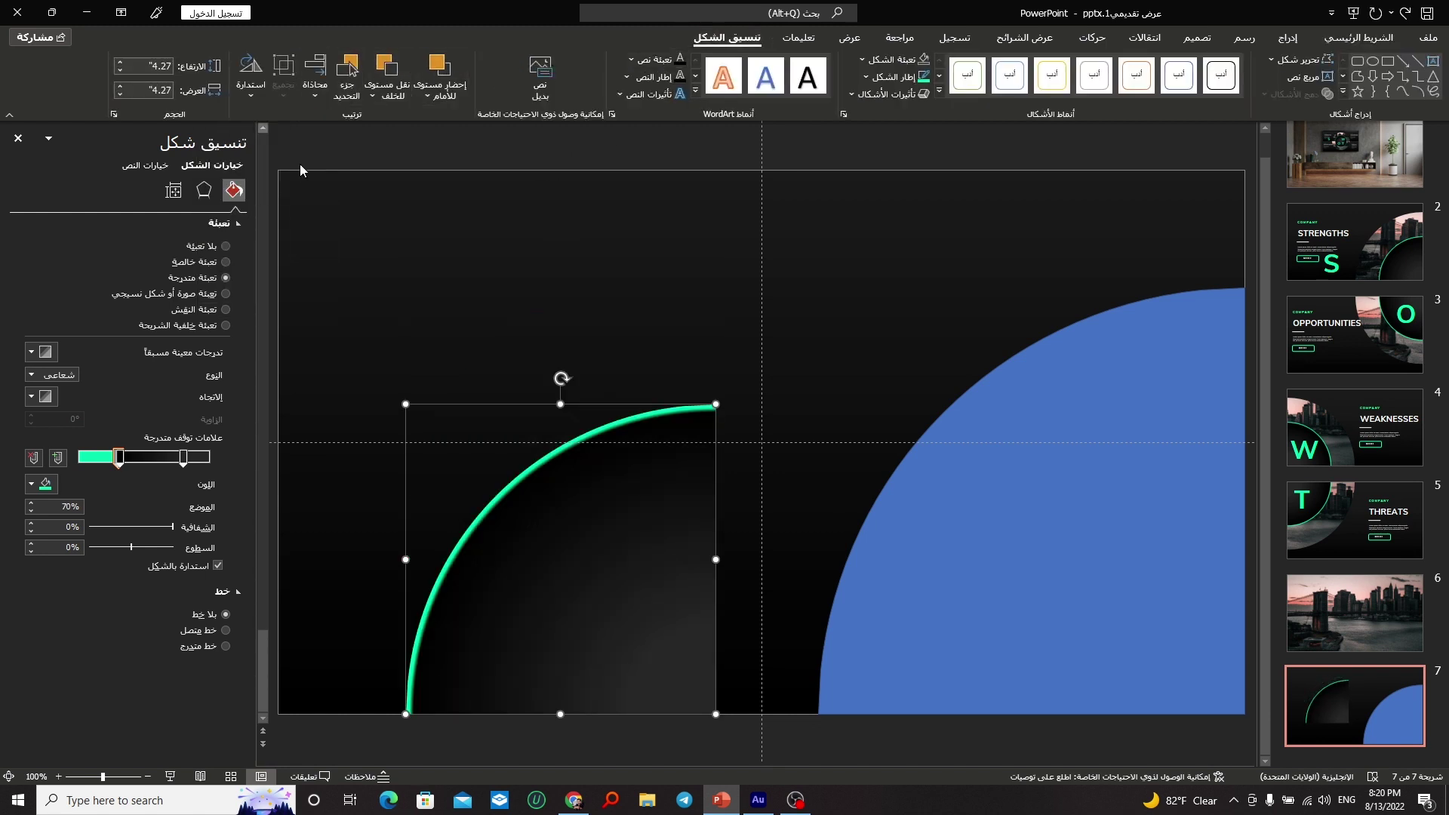
left_click(314, 83)
left_click(264, 166)
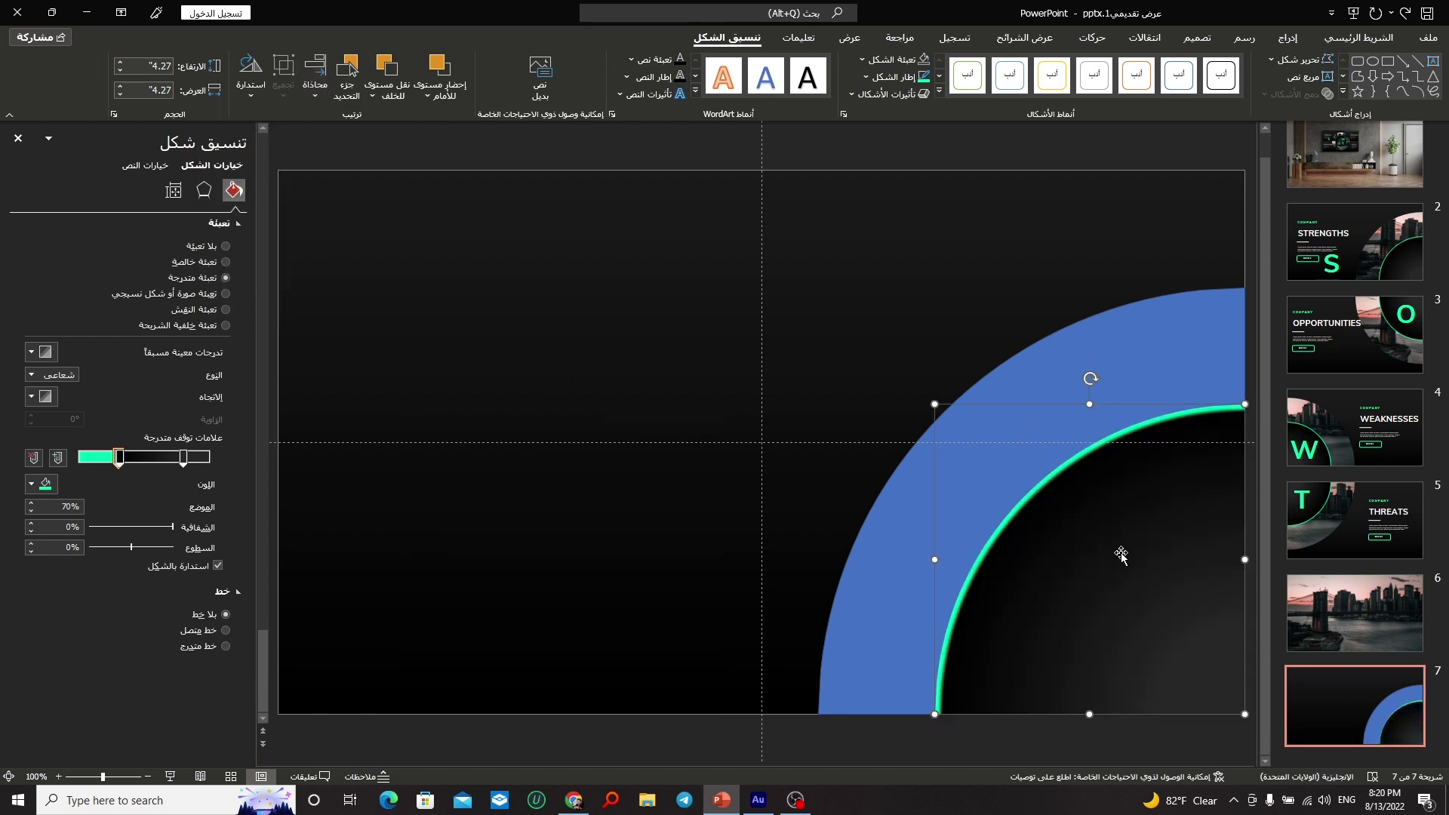
Step: Duplicate slide 7, then flip the blue arc vertically and align it to the slide's top edge
right_click(1338, 687)
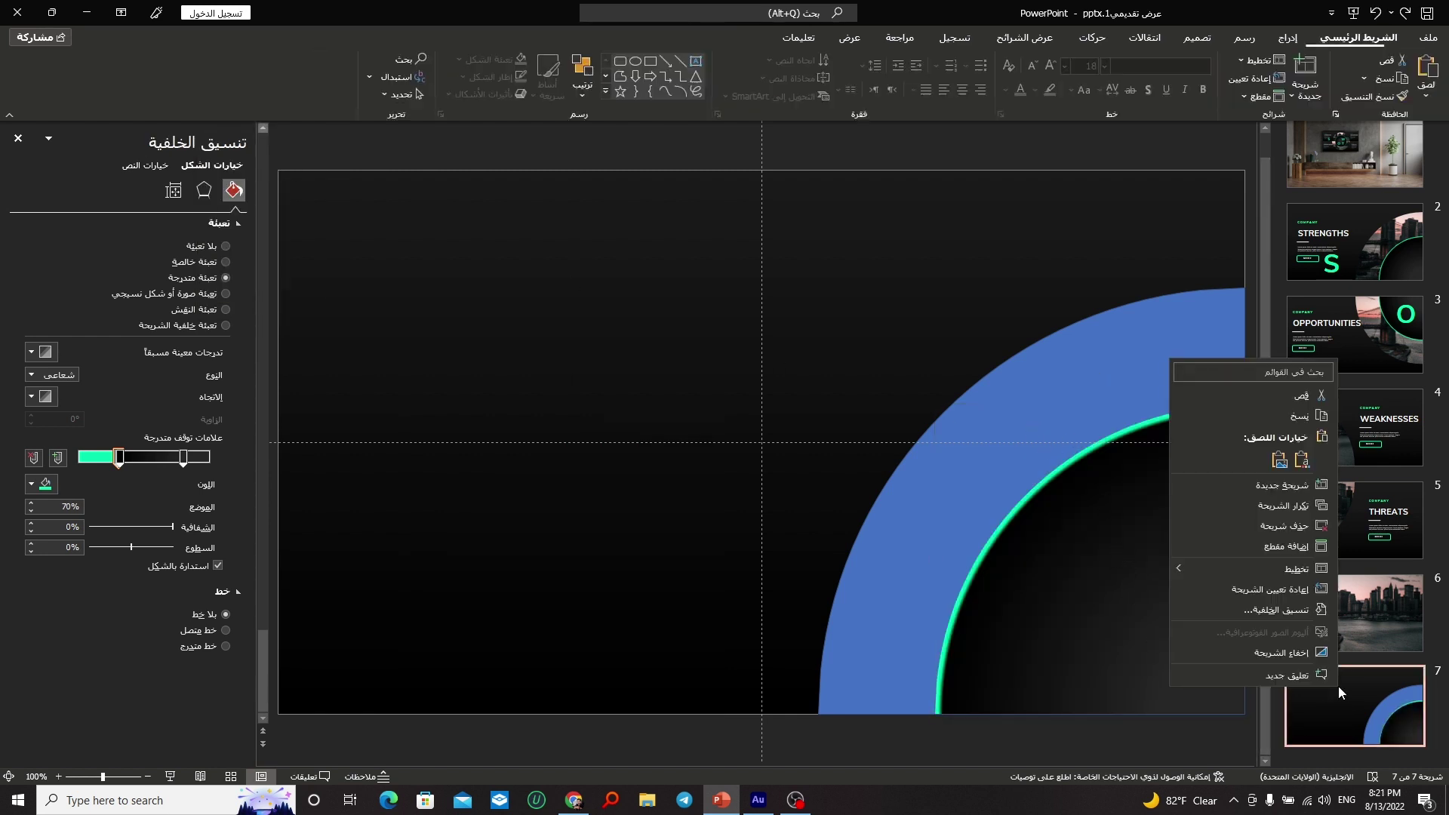
left_click(1279, 505)
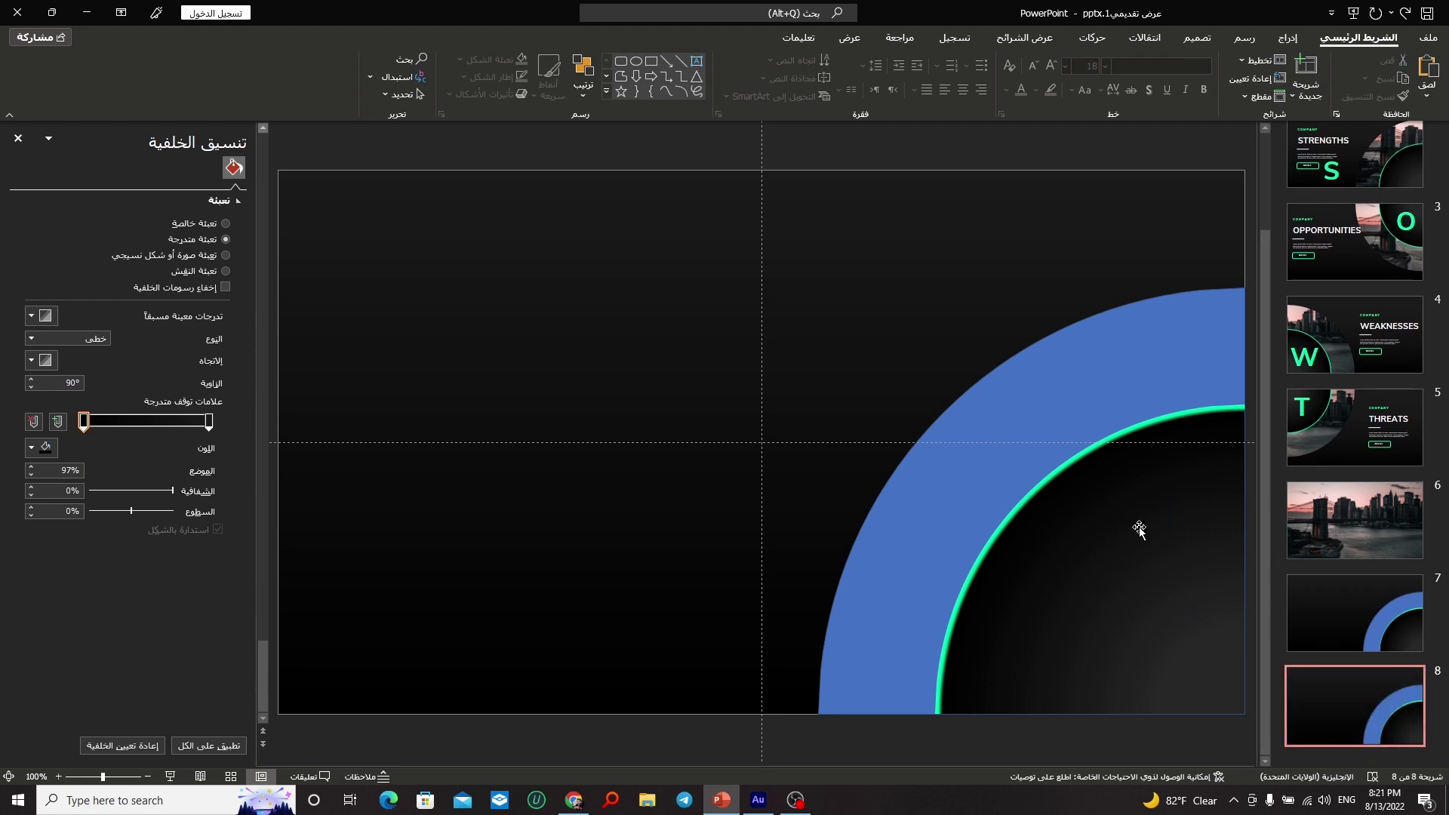
left_click(1094, 370)
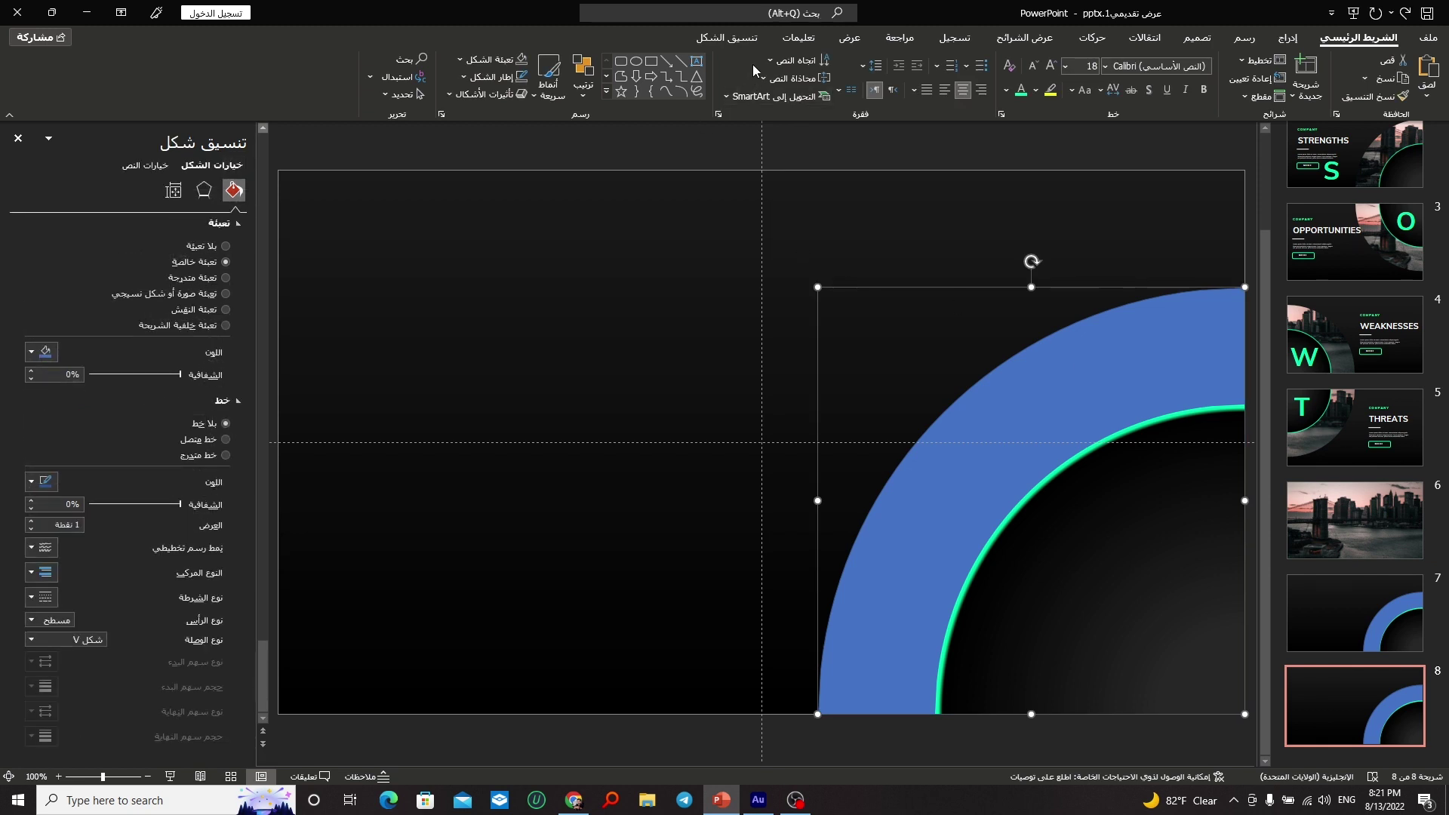
left_click(727, 38)
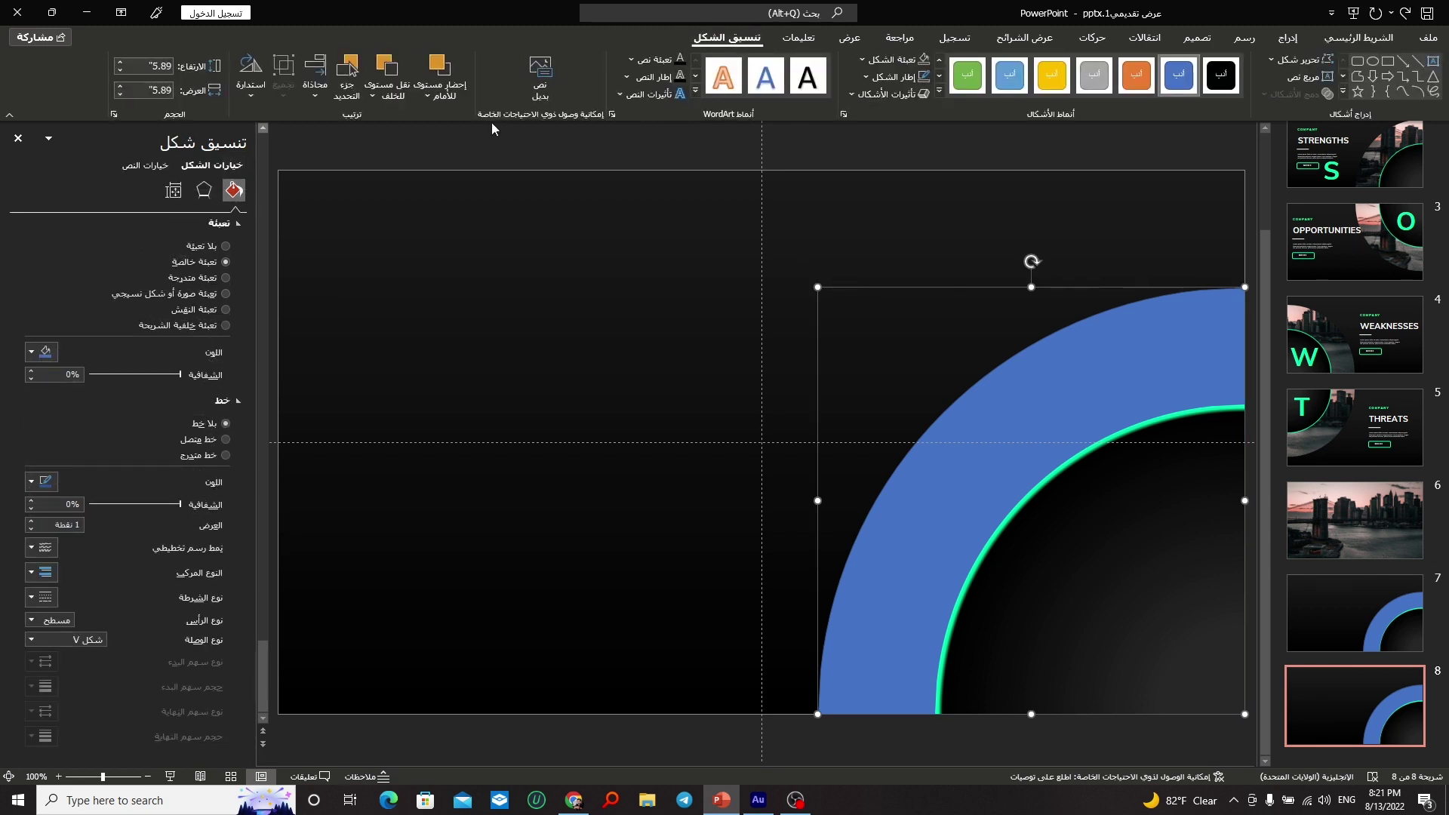
left_click(252, 103)
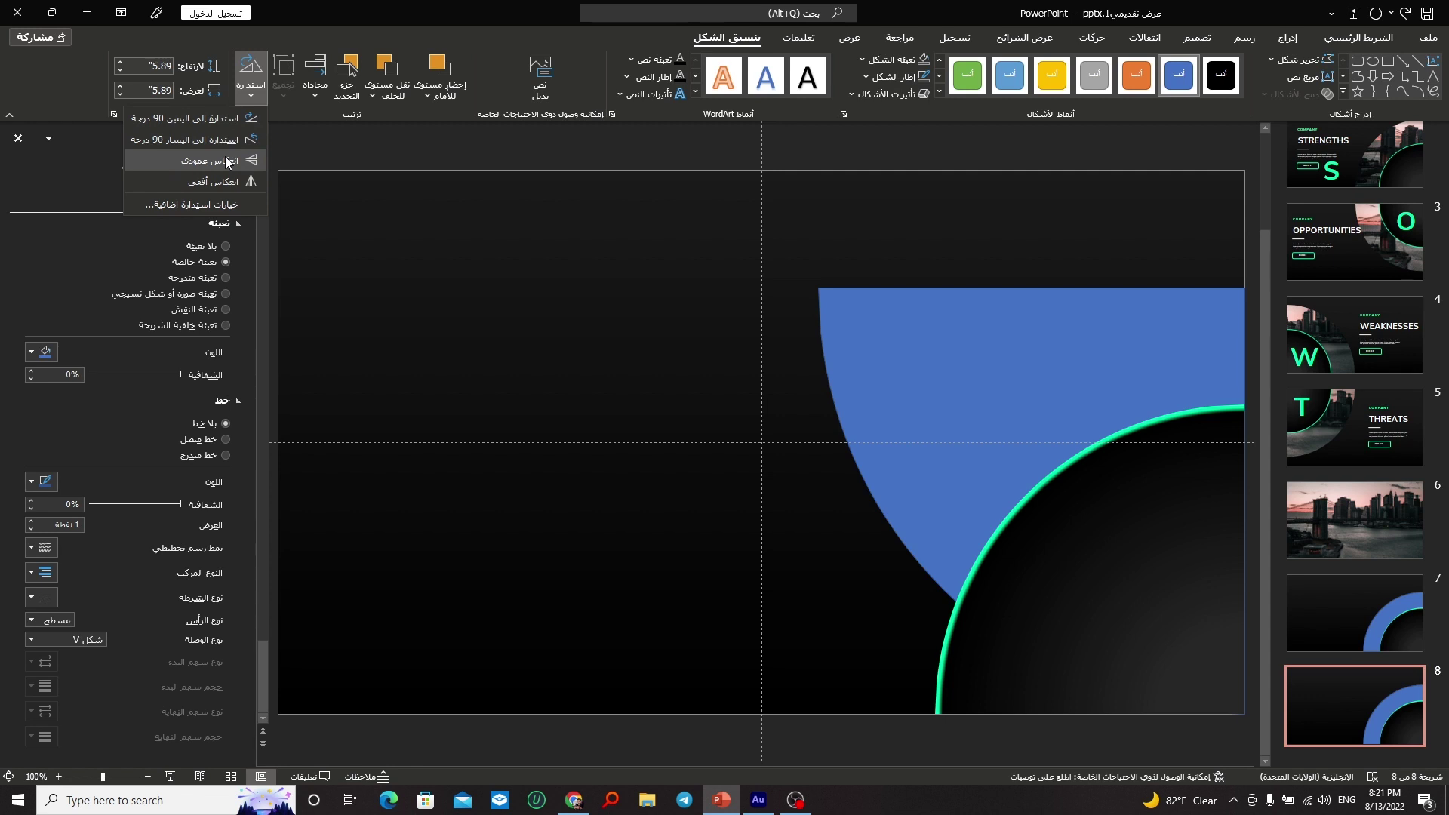
left_click(226, 162)
left_click(315, 75)
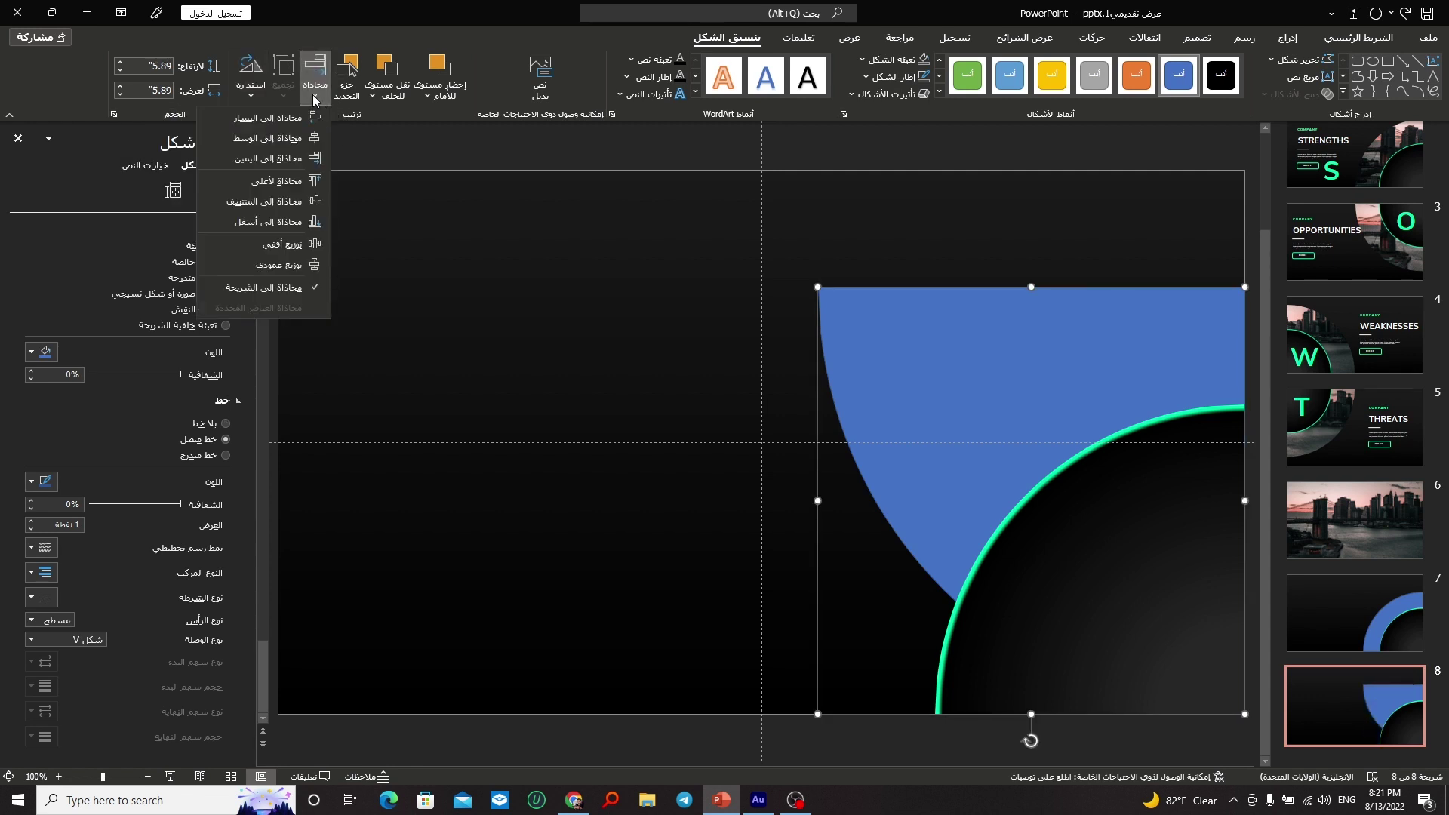
left_click(251, 183)
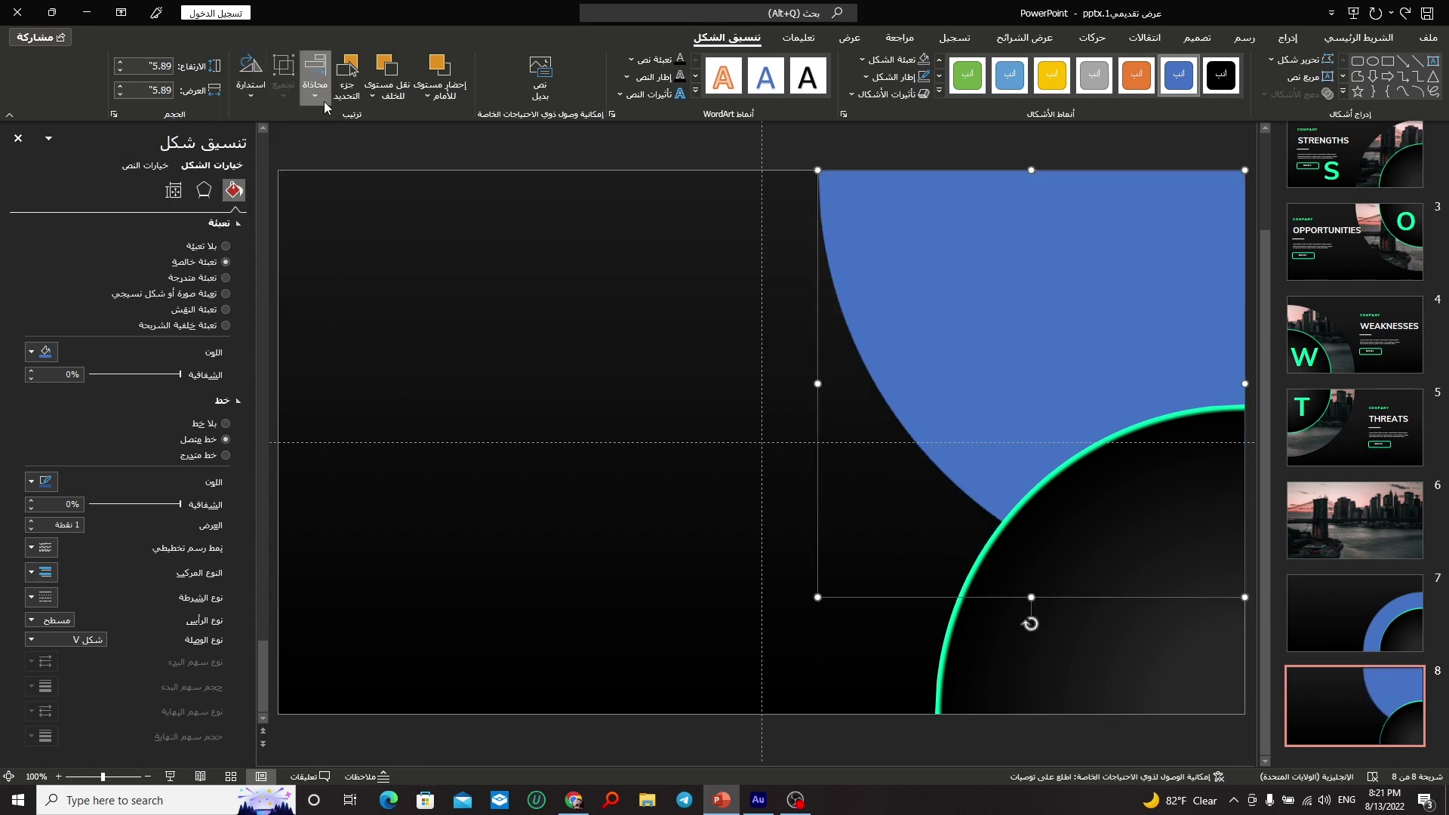
left_click(325, 107)
left_click(242, 171)
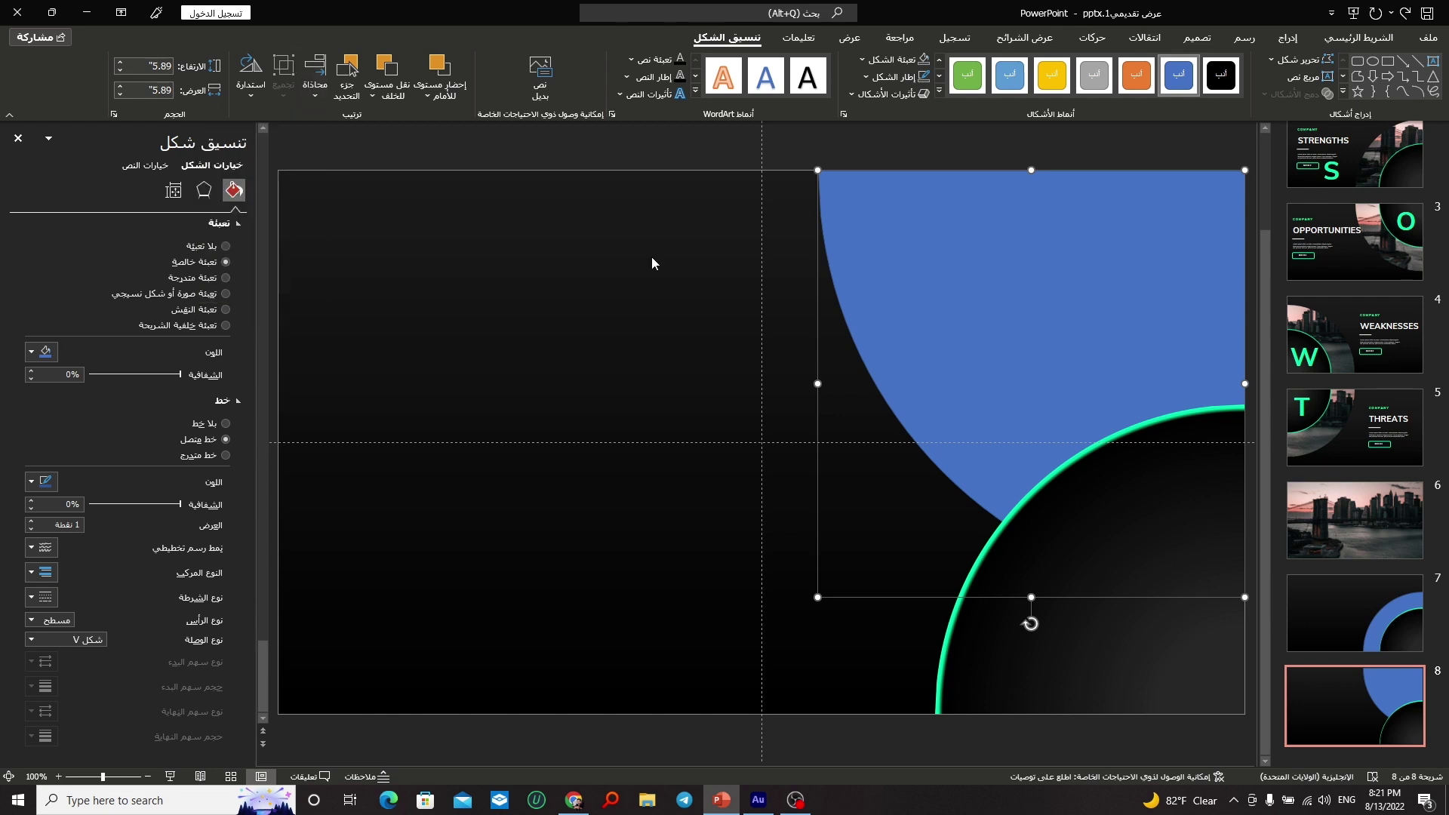
Step: Flip the green-rimmed black quarter-circle vertically and align it to the top edge
left_click(1113, 492)
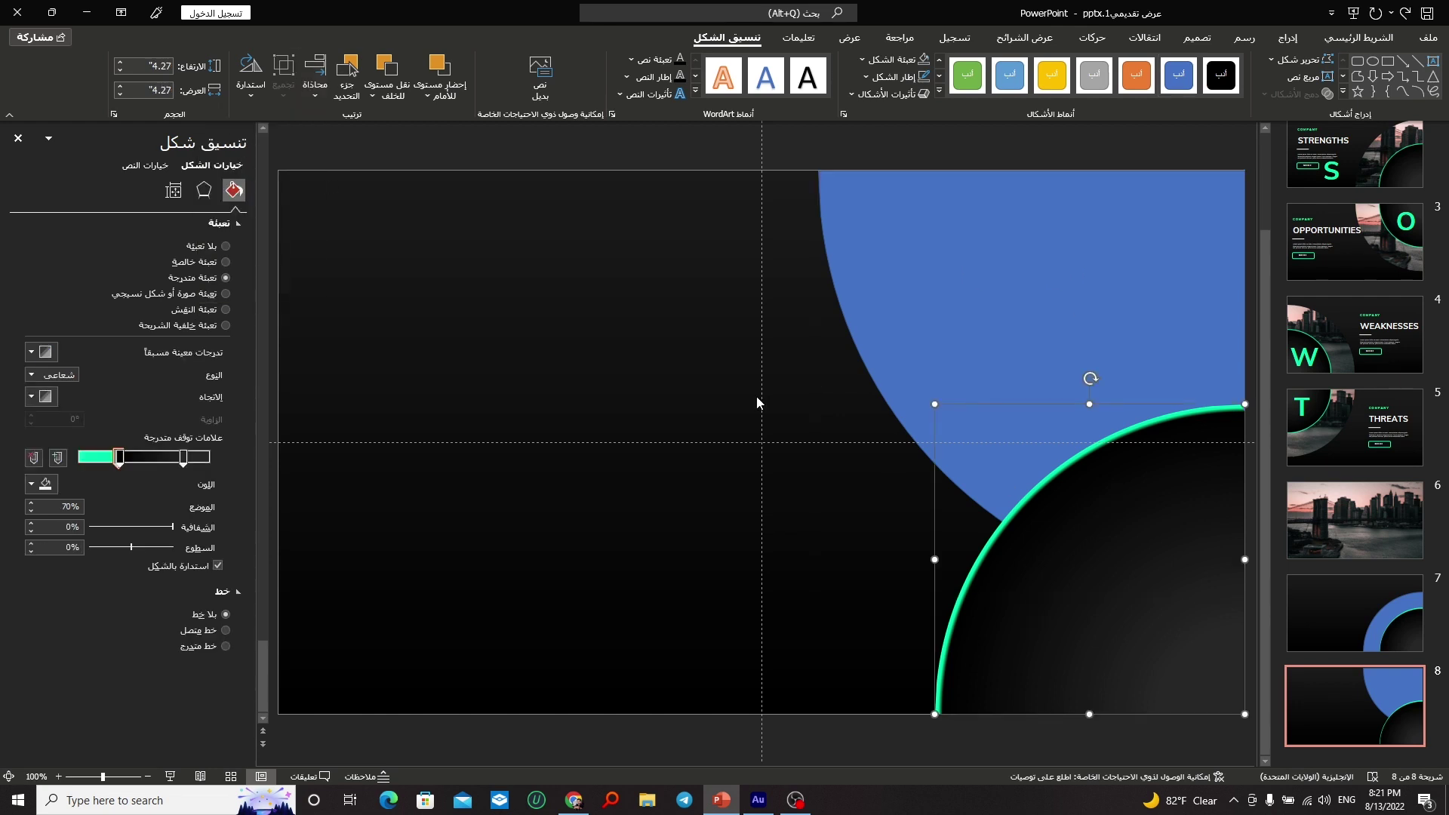
left_click(260, 96)
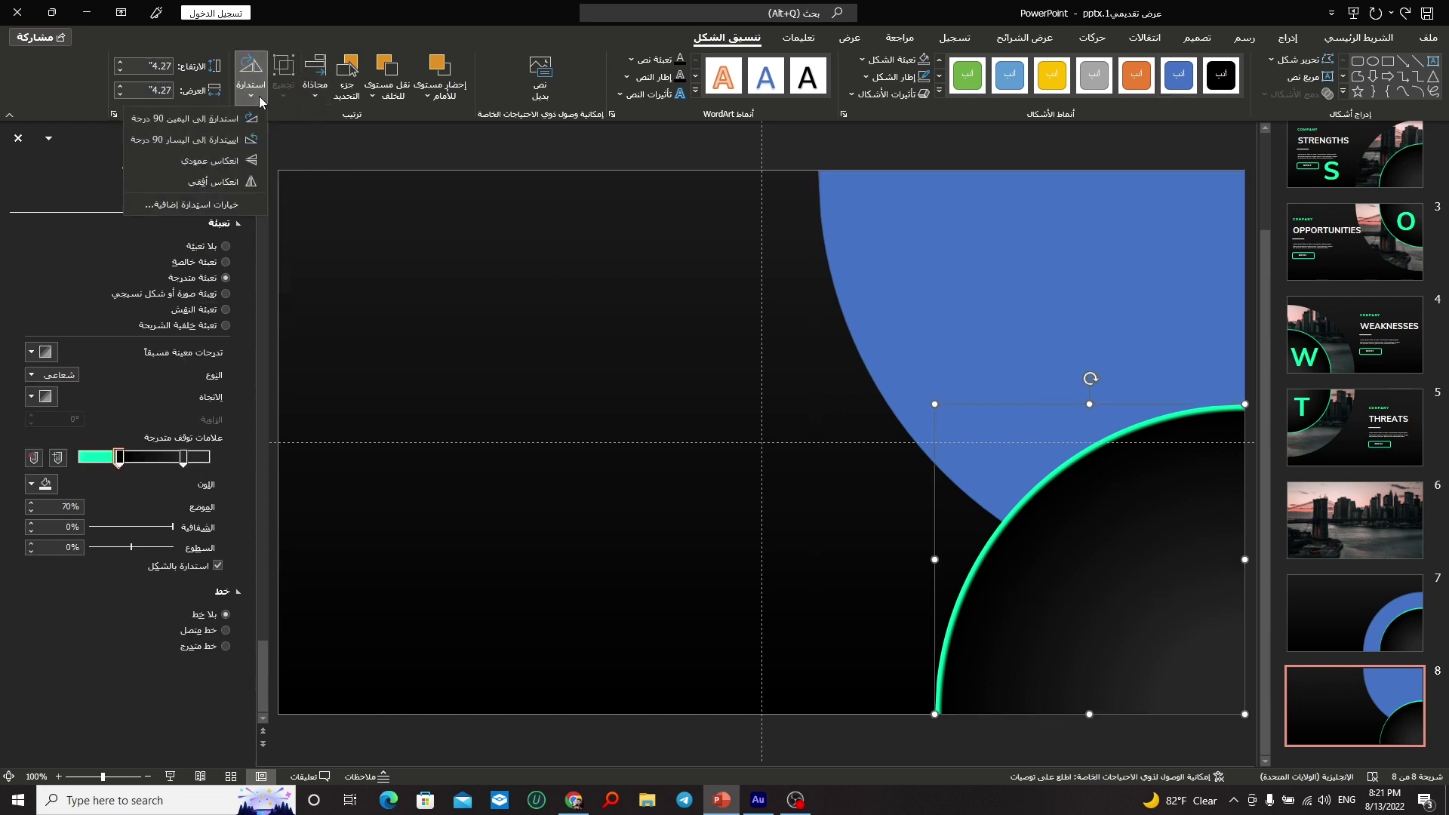
left_click(219, 161)
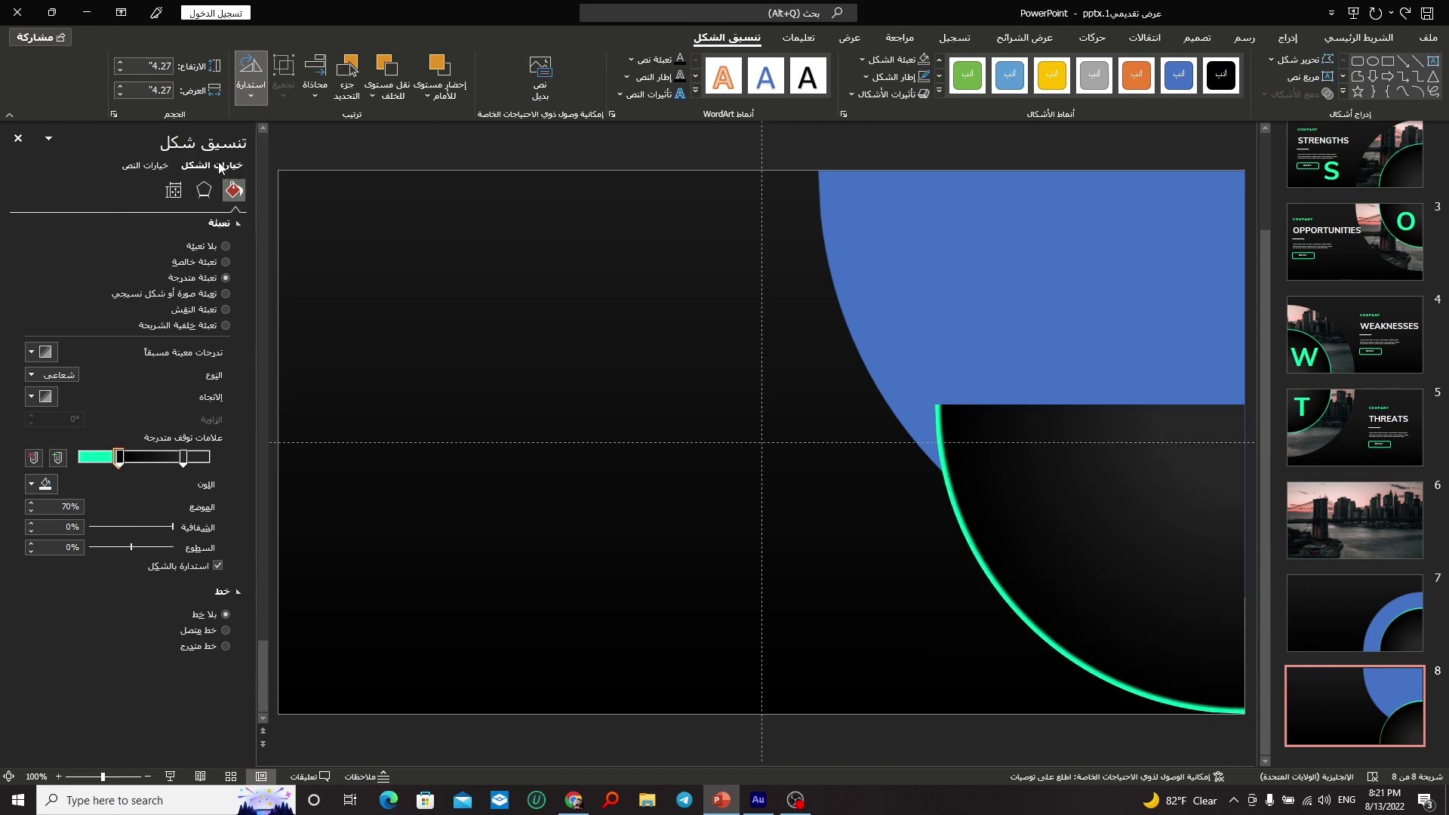
left_click(318, 104)
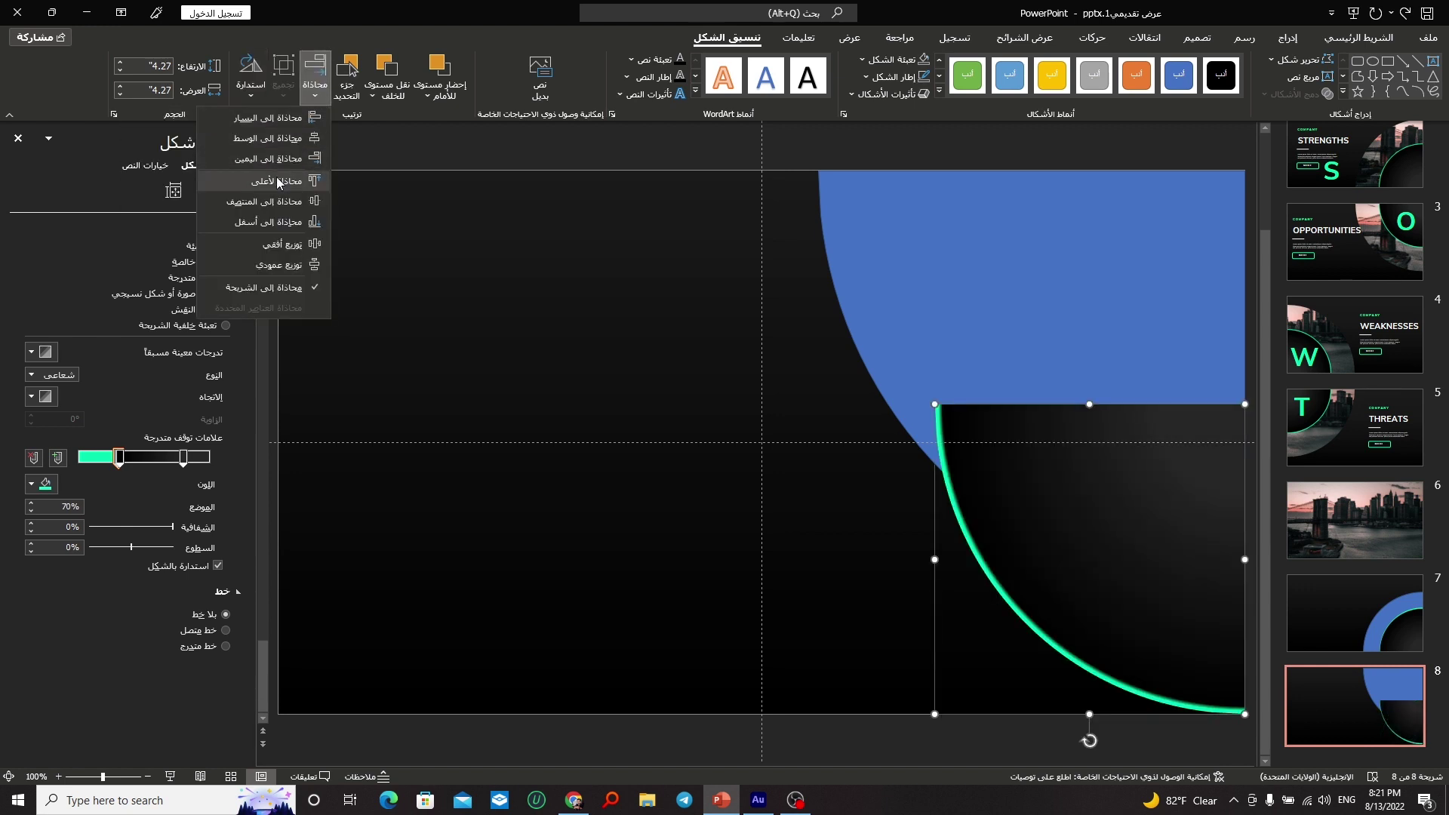
left_click(276, 181)
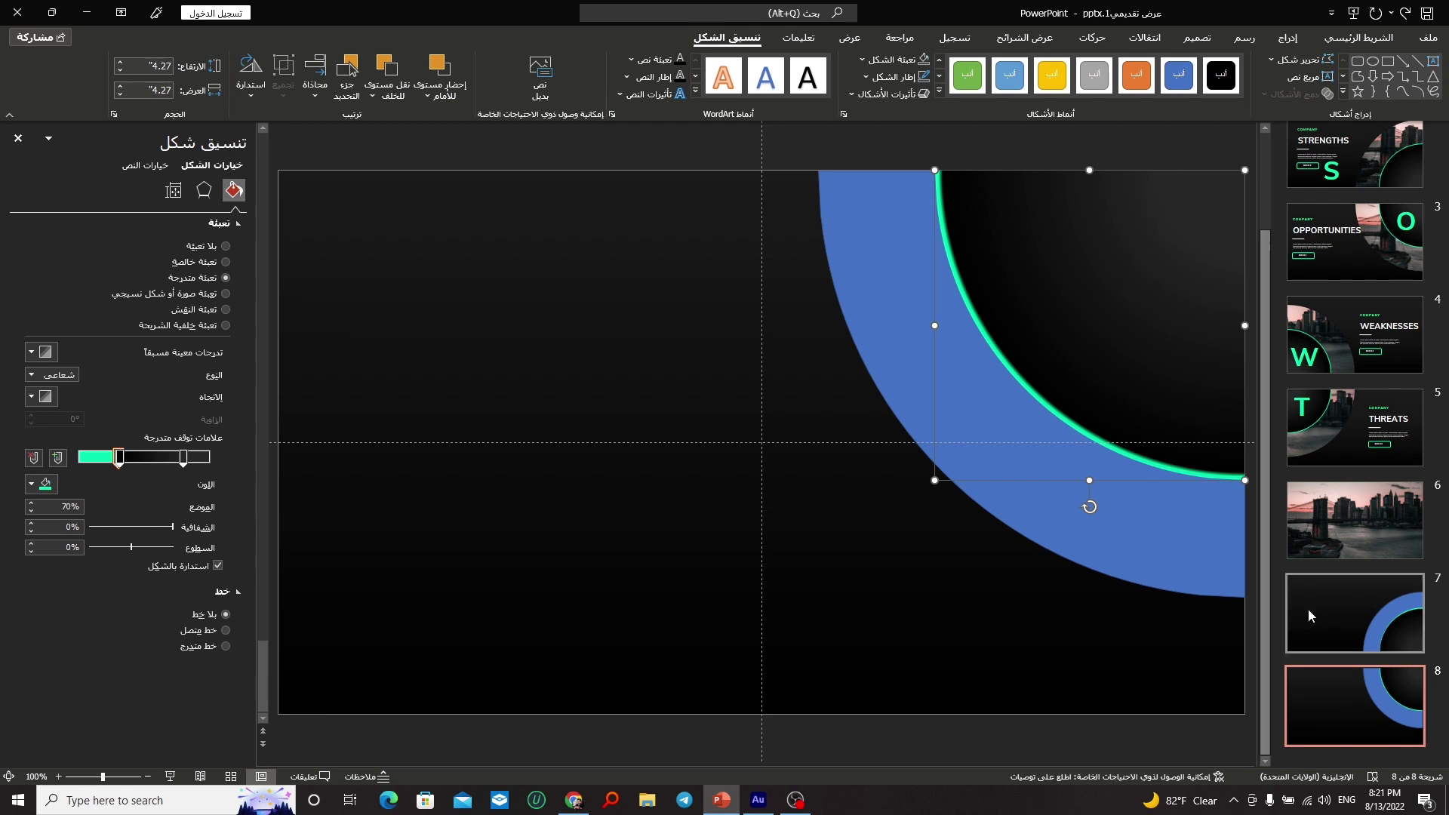
Step: Duplicate slide 8 as slide 9, then flip the blue arc horizontally and align it left
right_click(1347, 689)
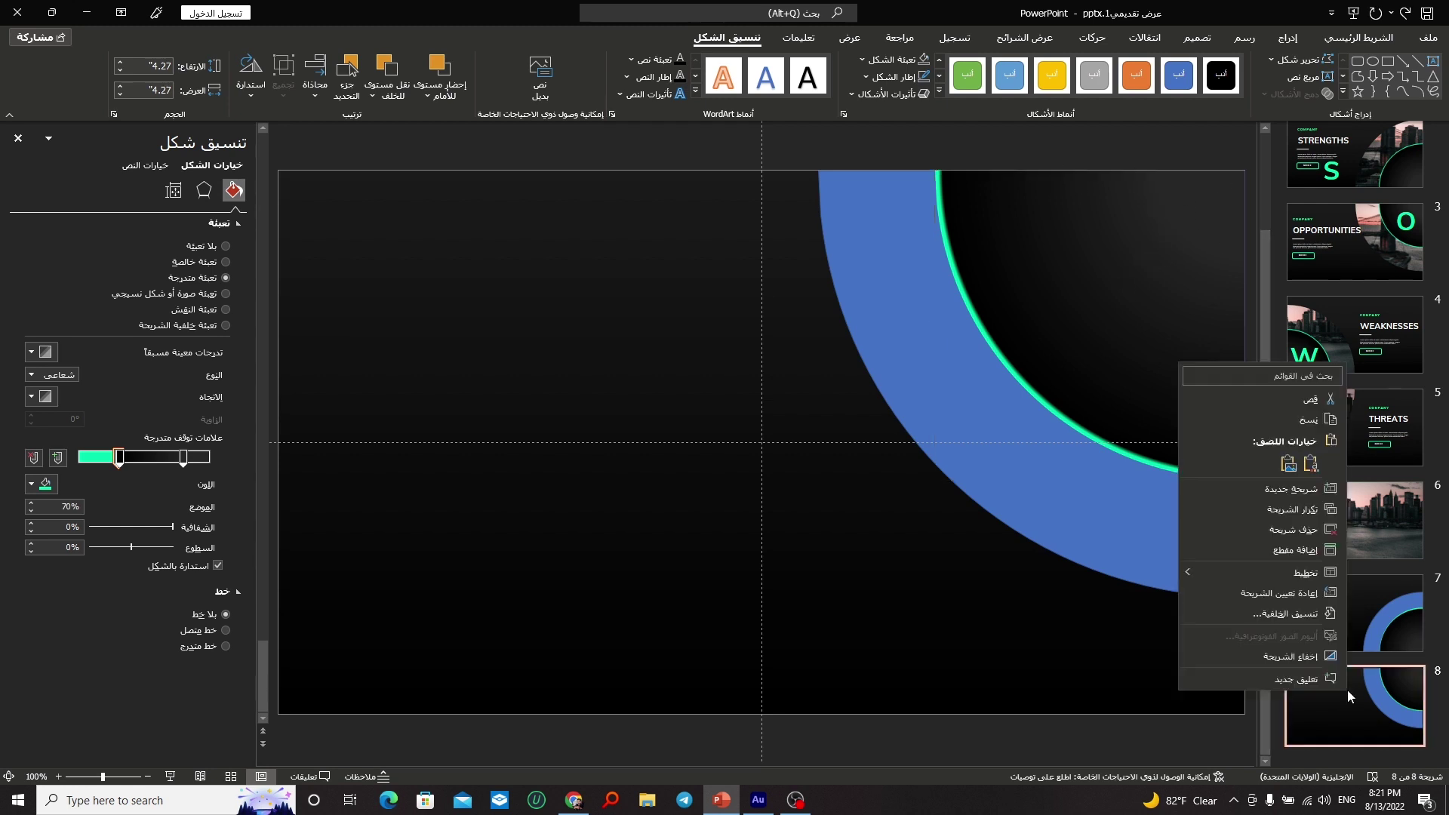
left_click(1284, 509)
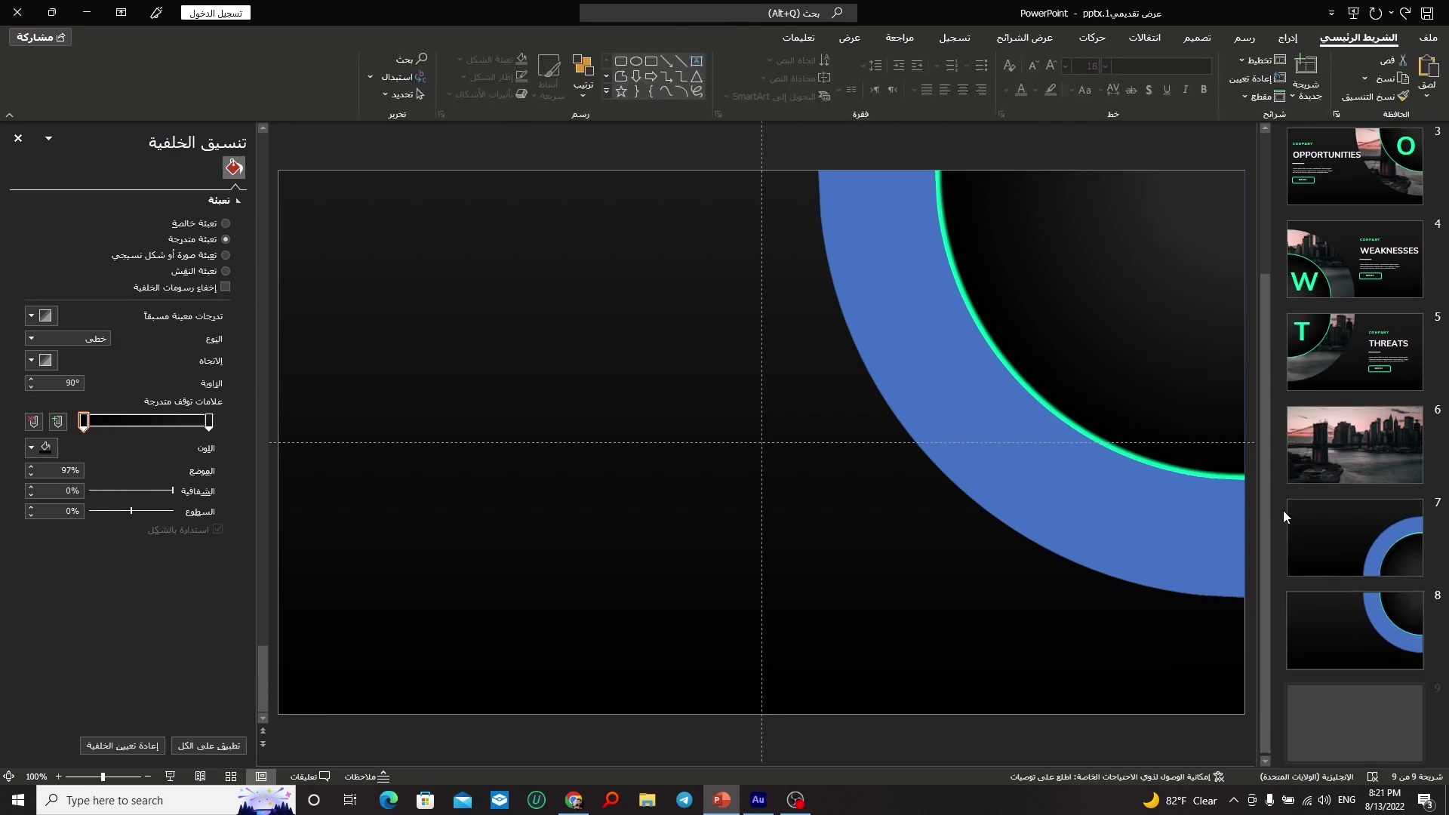
left_click(928, 326)
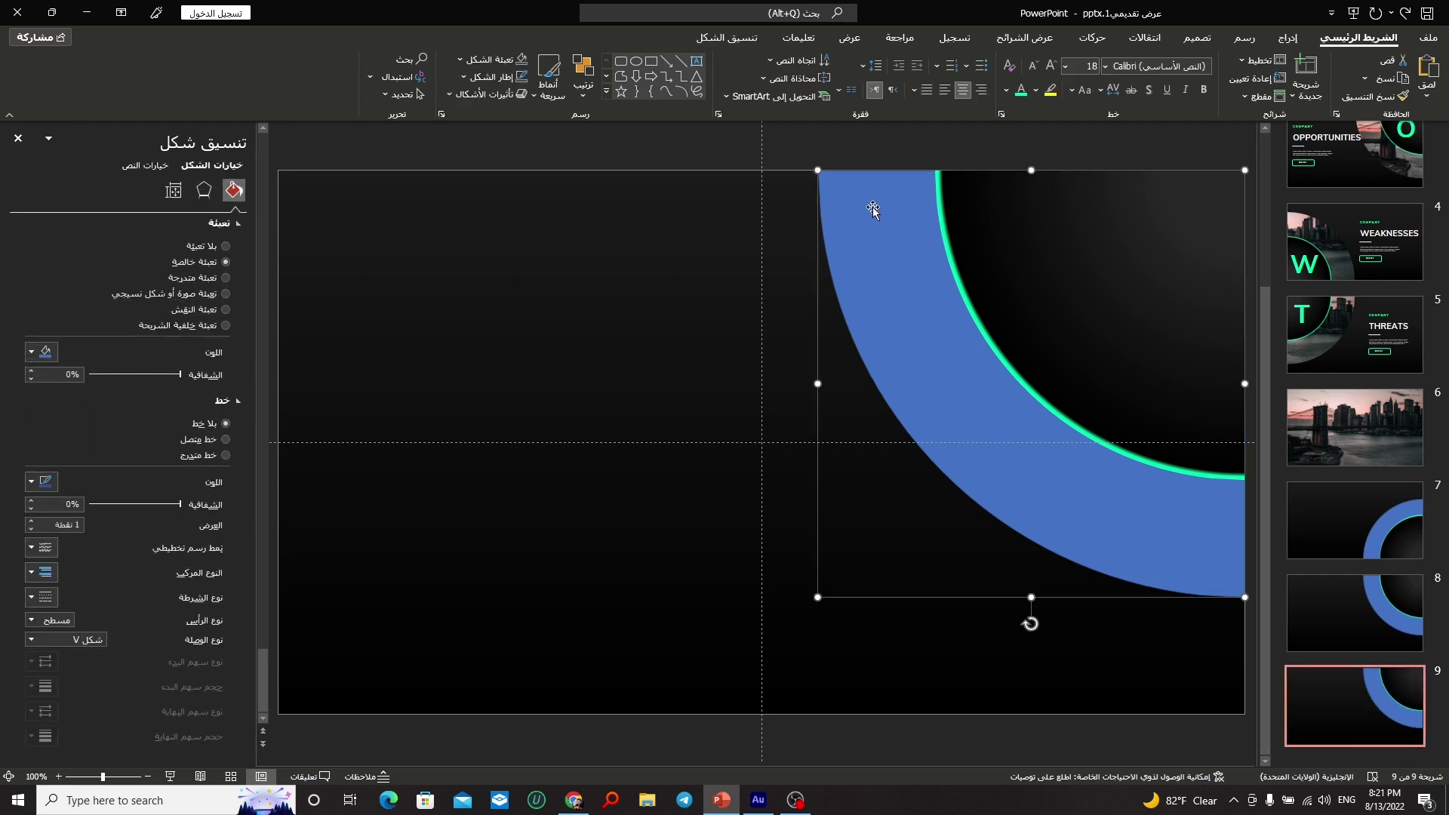
left_click(725, 38)
left_click(256, 101)
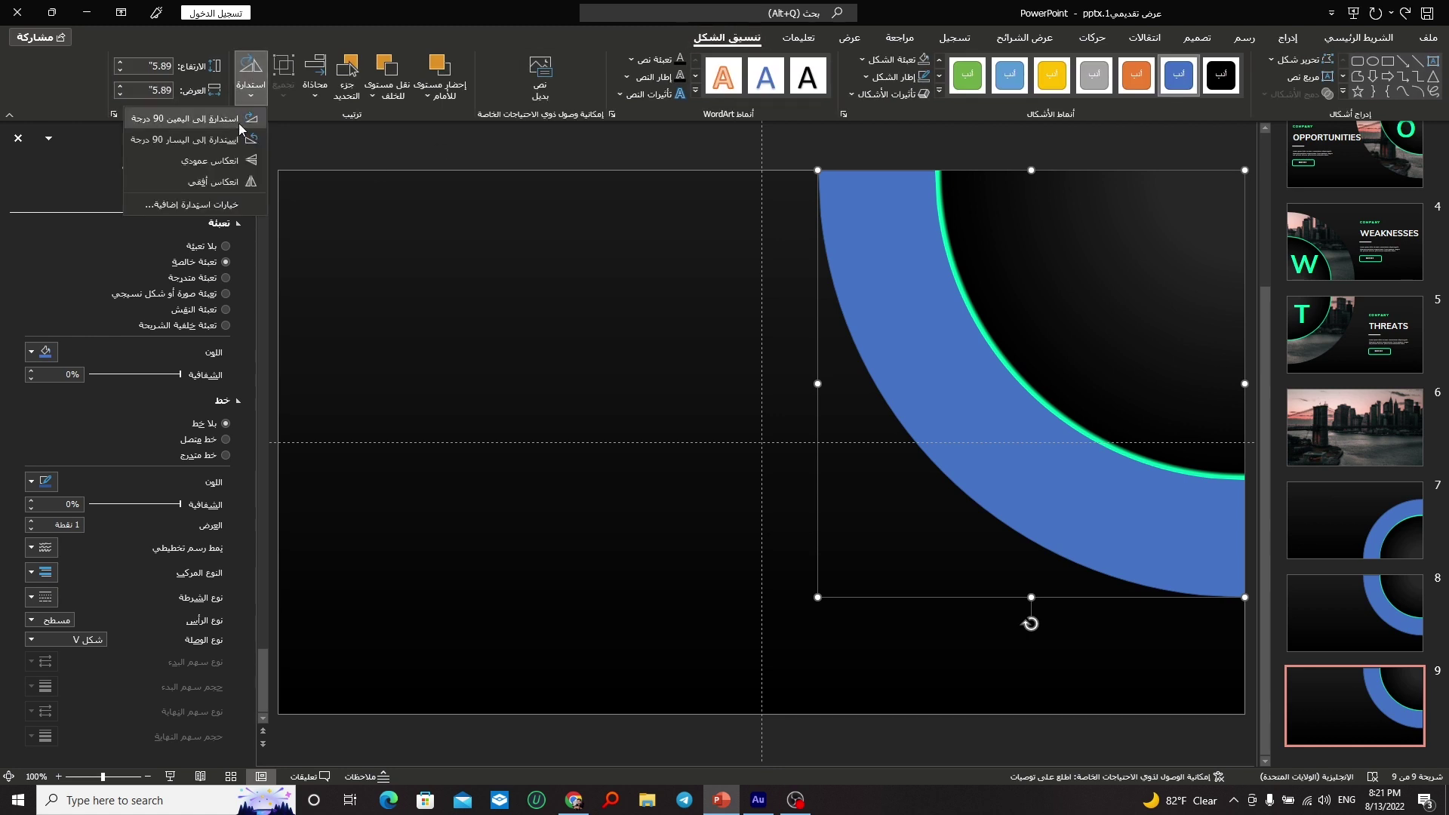
left_click(211, 182)
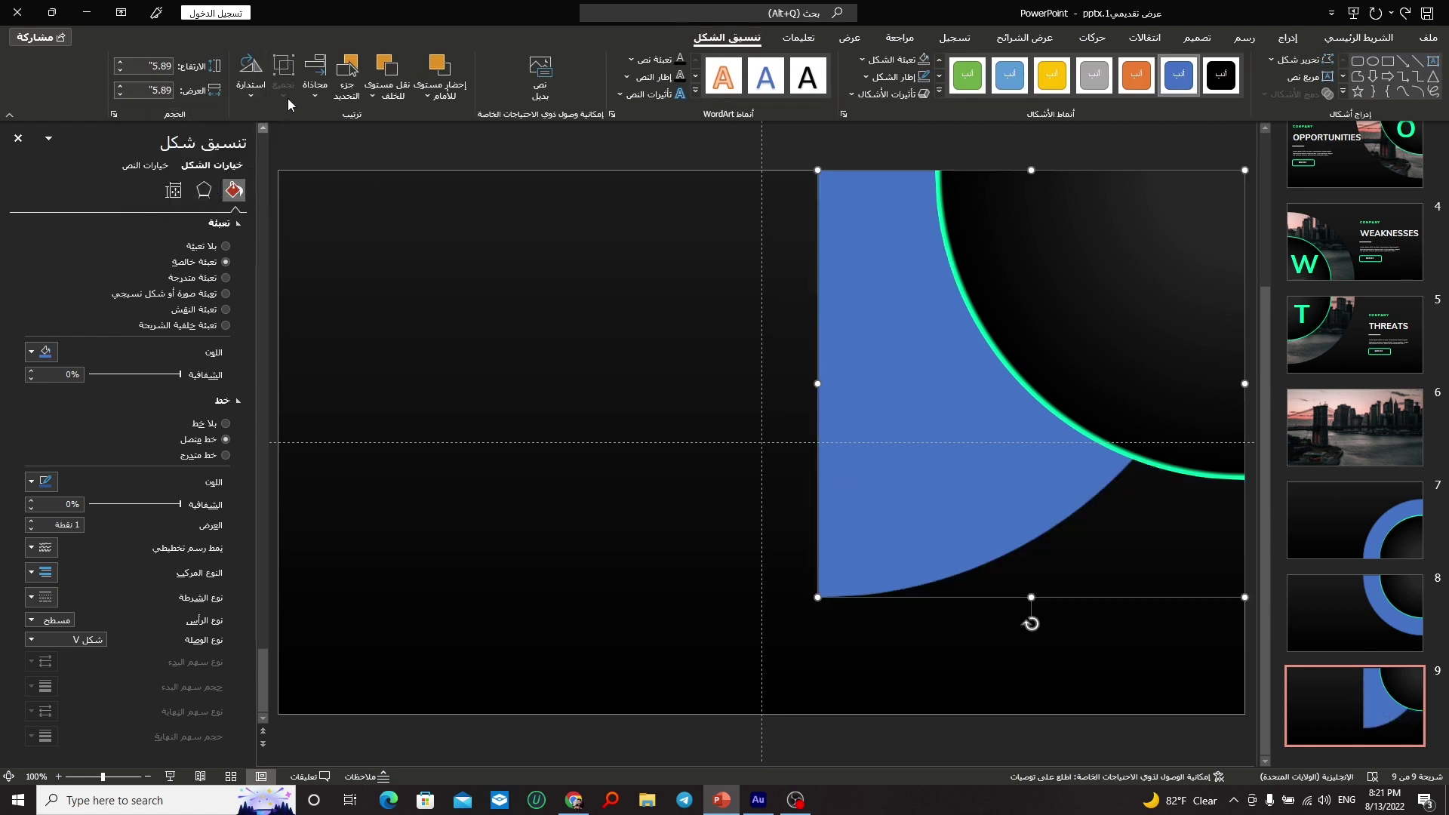
left_click(313, 99)
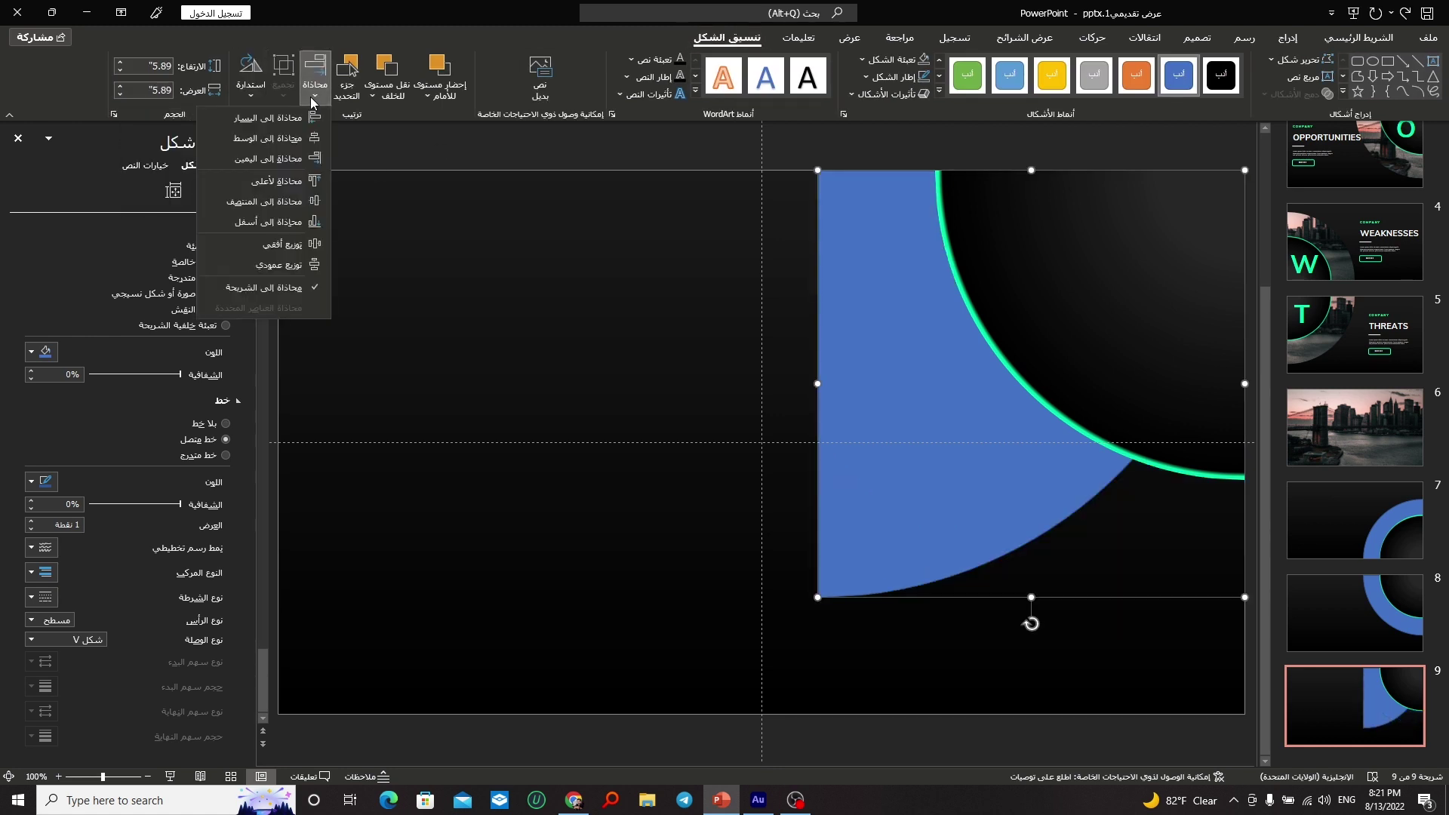
left_click(256, 121)
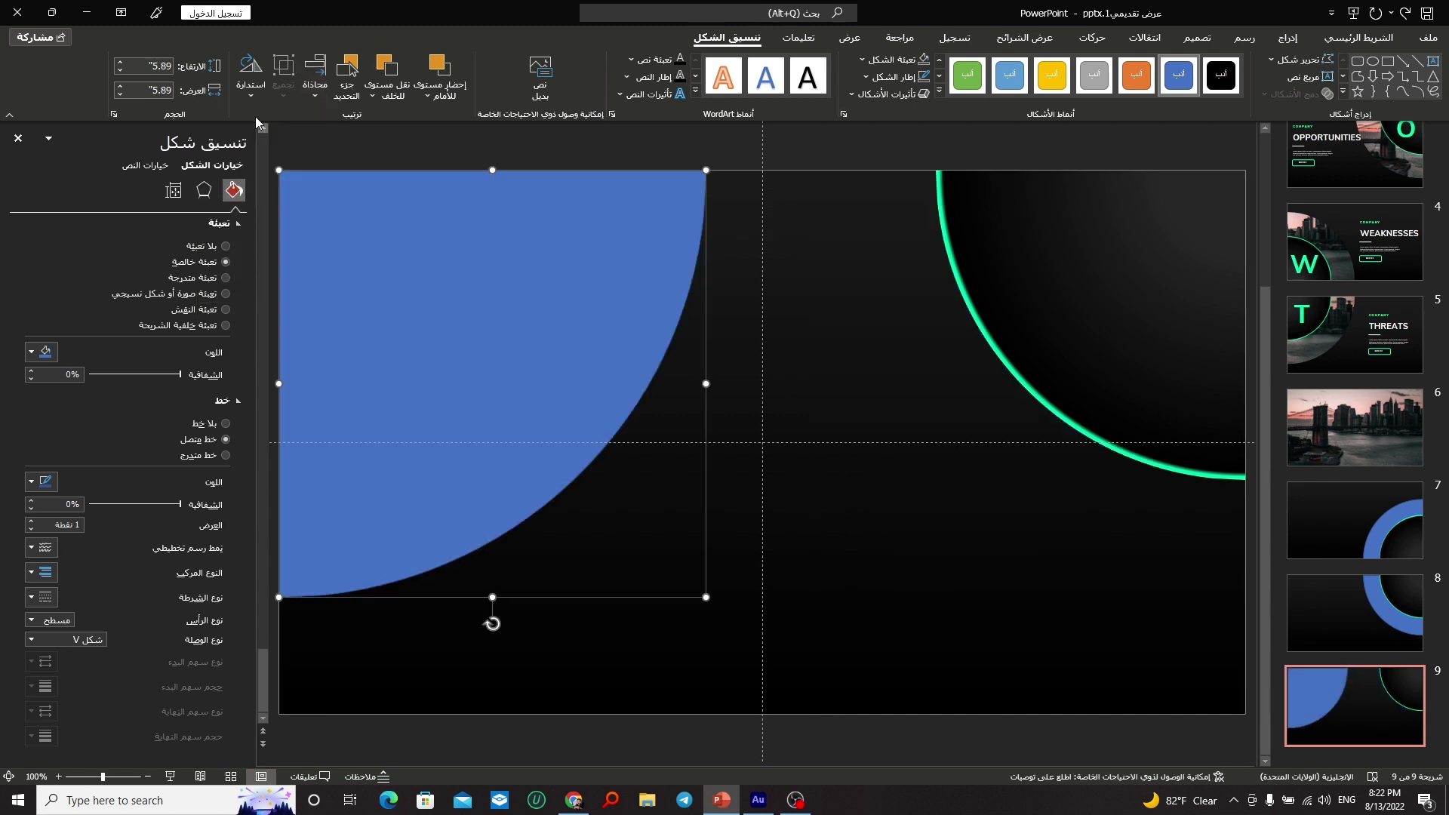
Step: Flip the green-rimmed quarter-circle horizontally and align it to the slide's left edge
left_click(1141, 264)
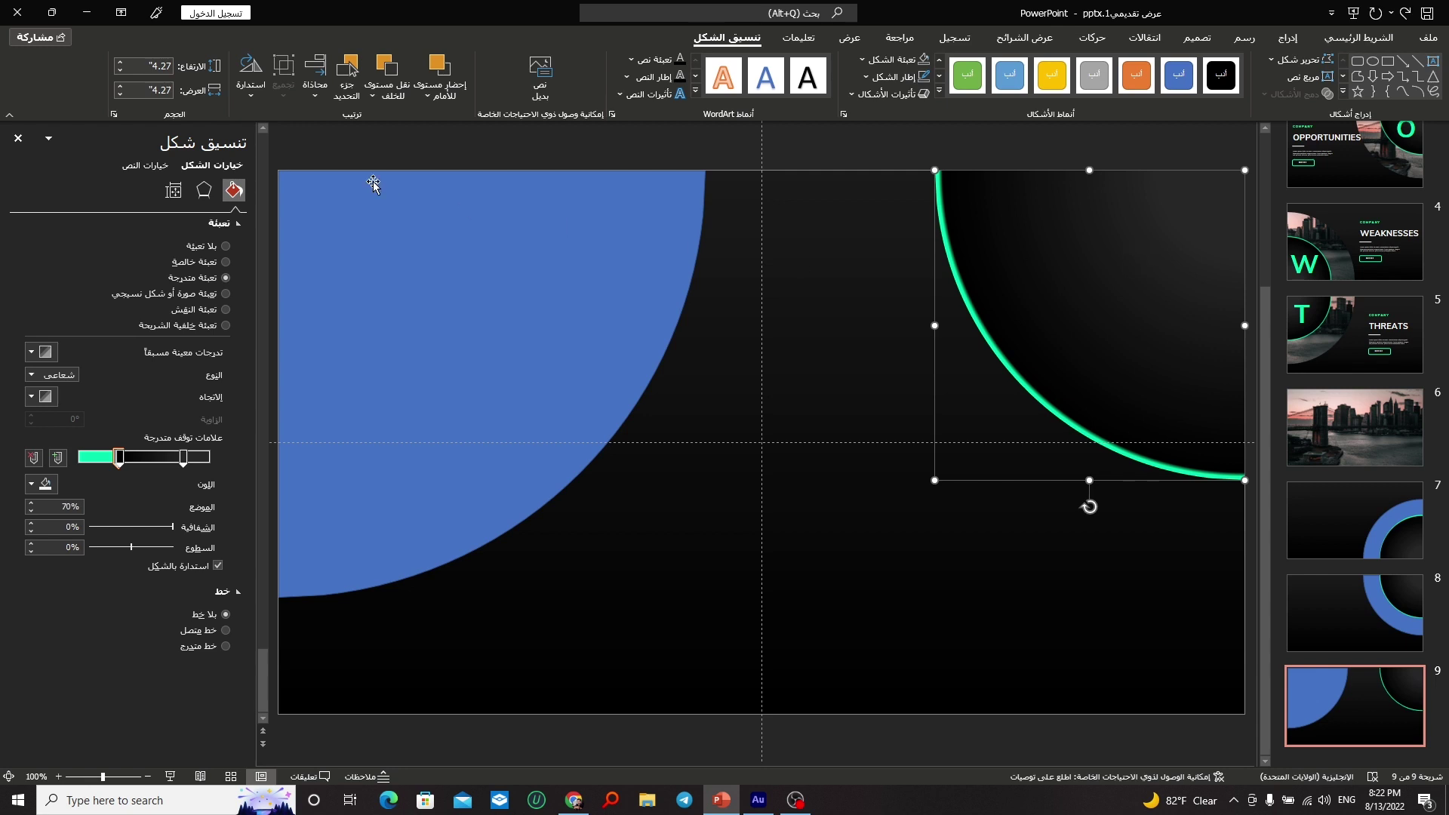
left_click(253, 97)
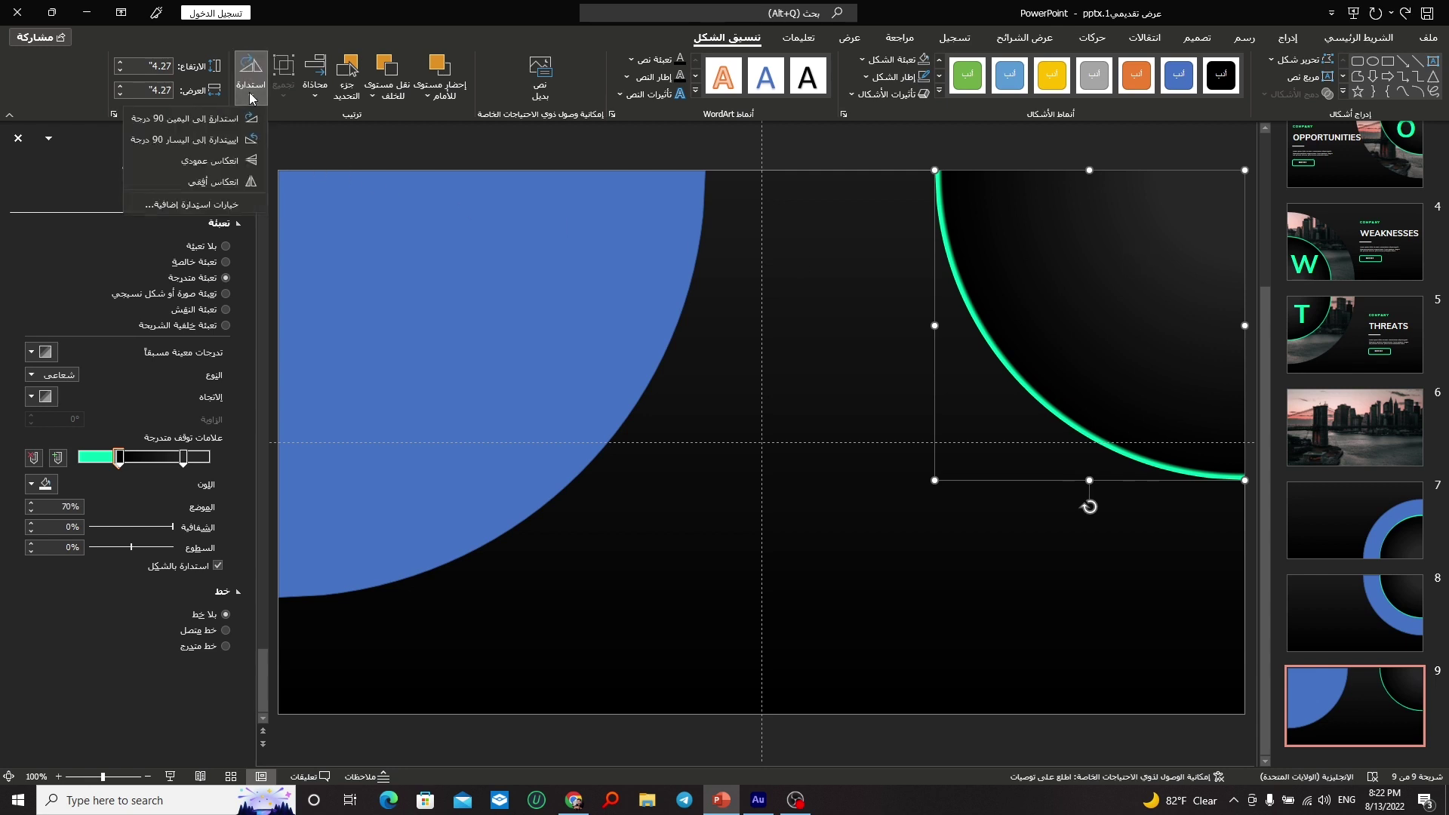
left_click(219, 182)
left_click(326, 104)
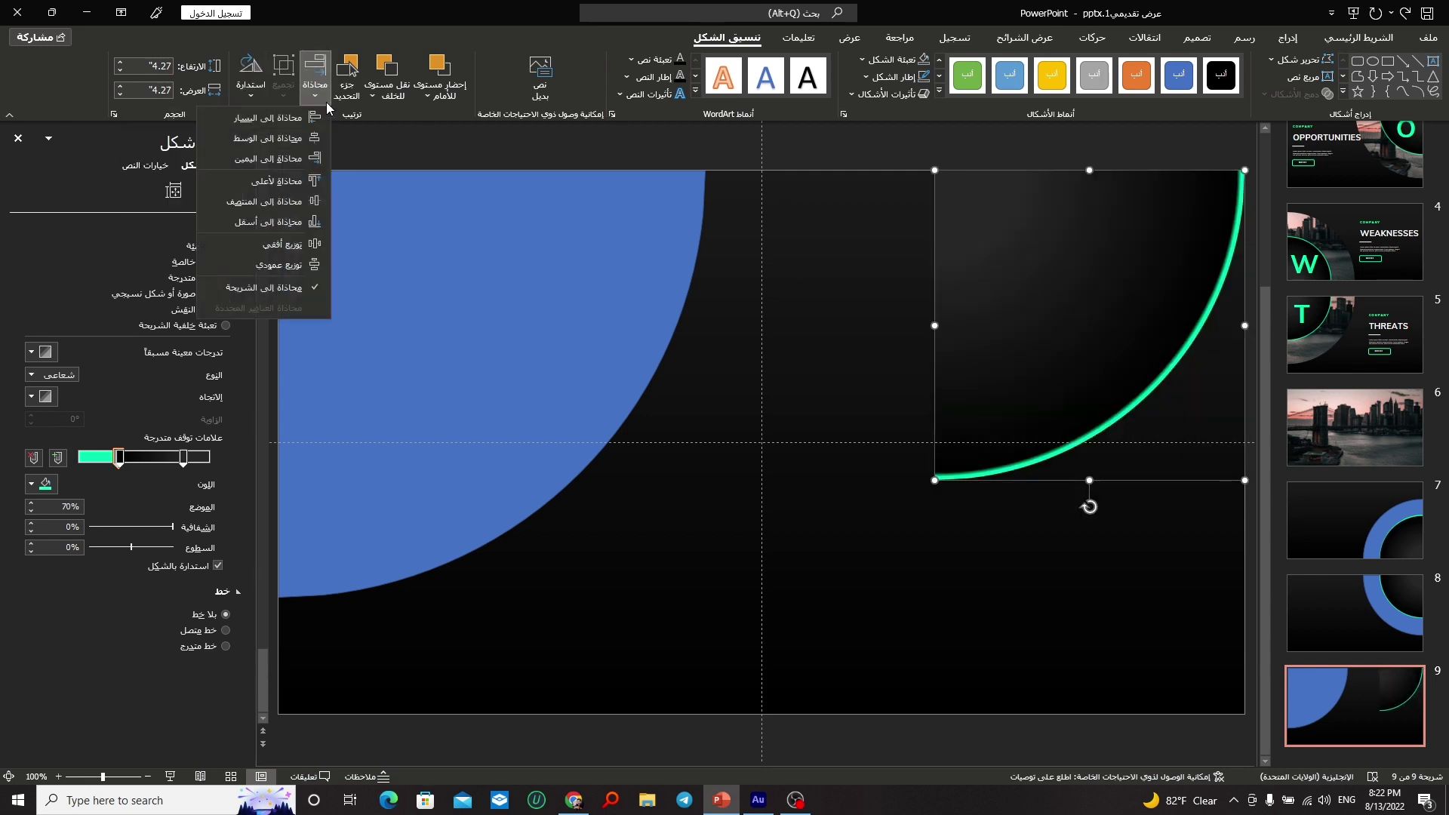
left_click(294, 120)
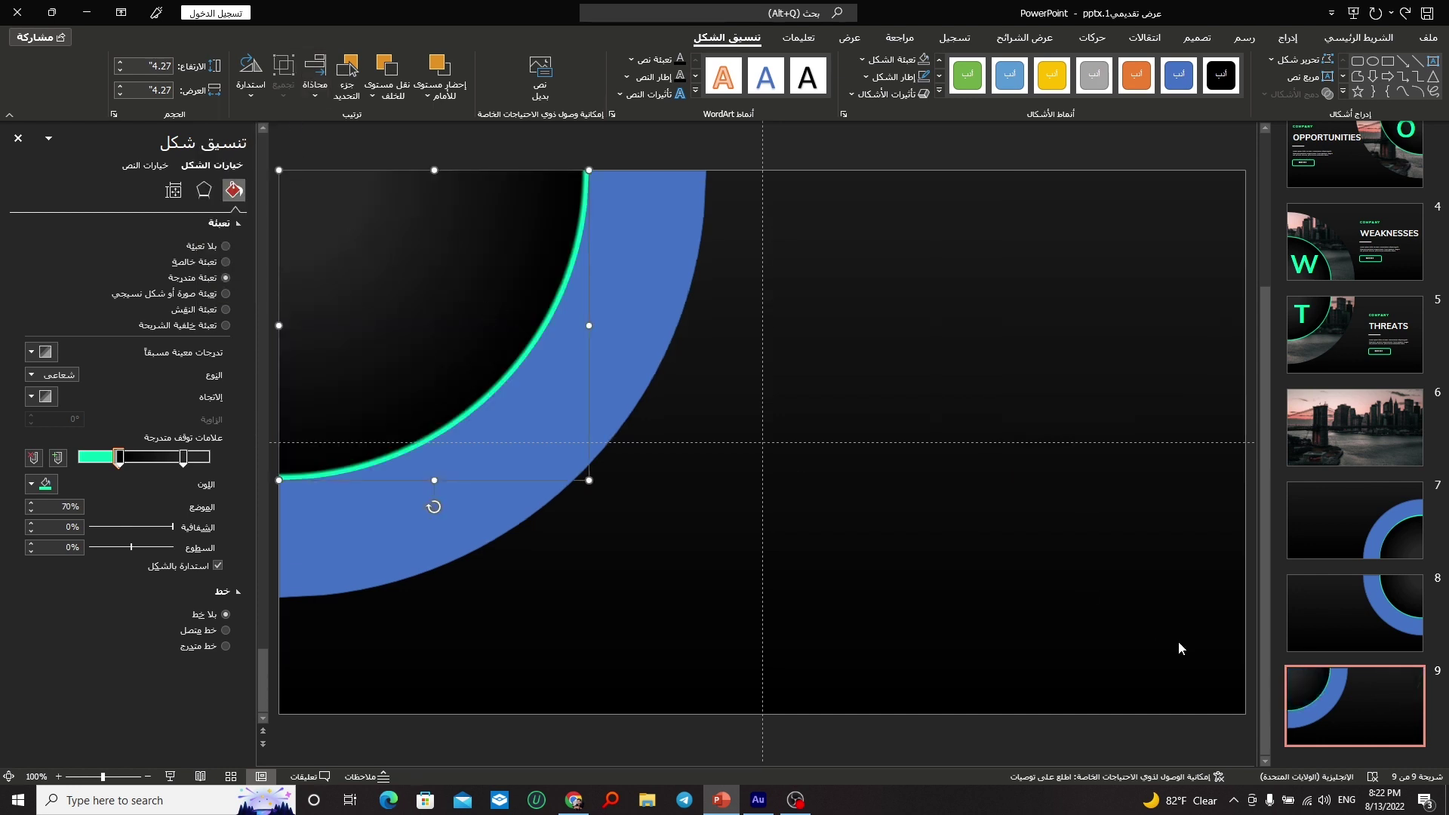
Step: Duplicate slide 9 as slide 10, rotate the blue arc 90° and align it to the bottom
right_click(1375, 703)
left_click(1304, 530)
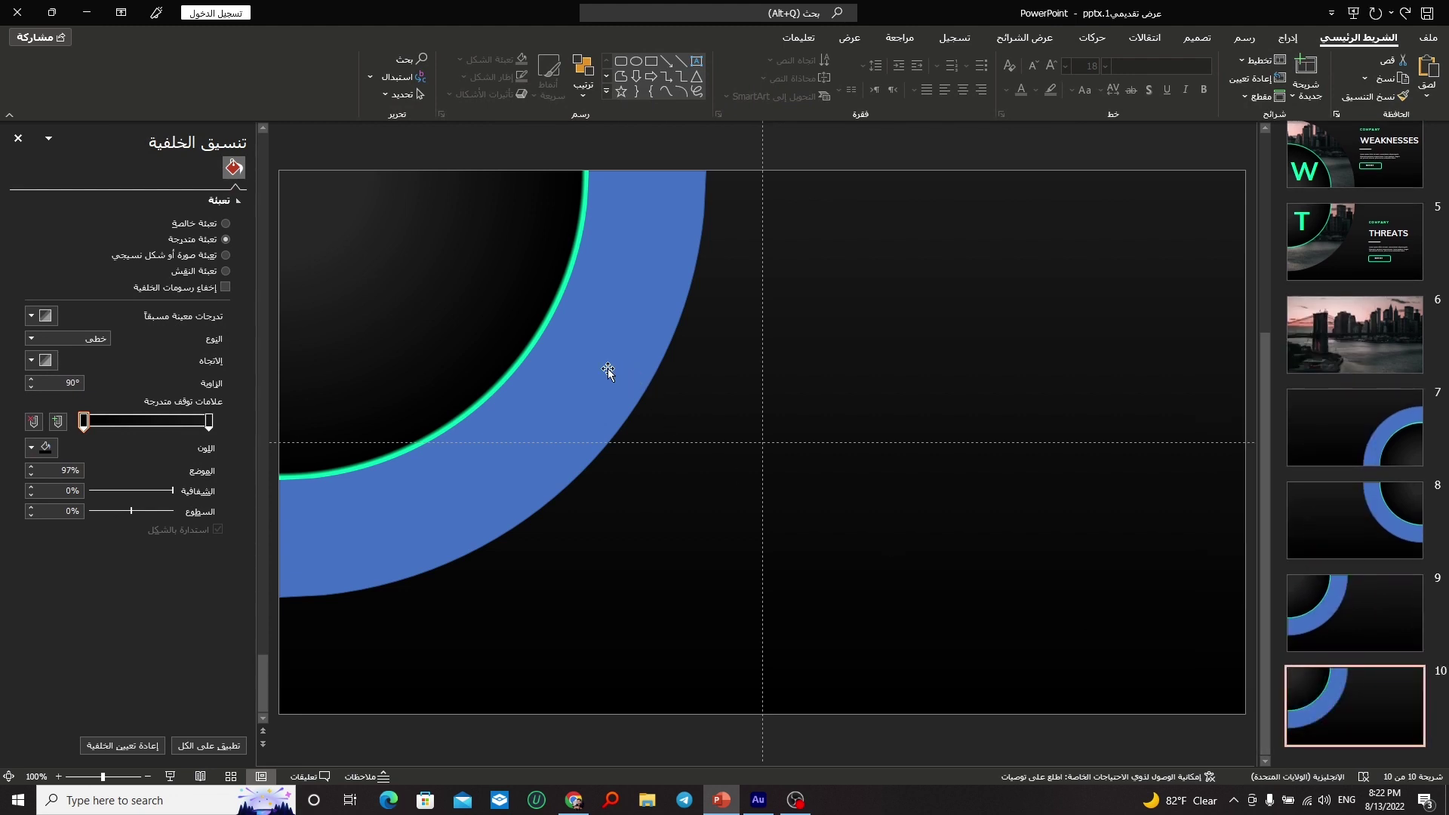
left_click(610, 325)
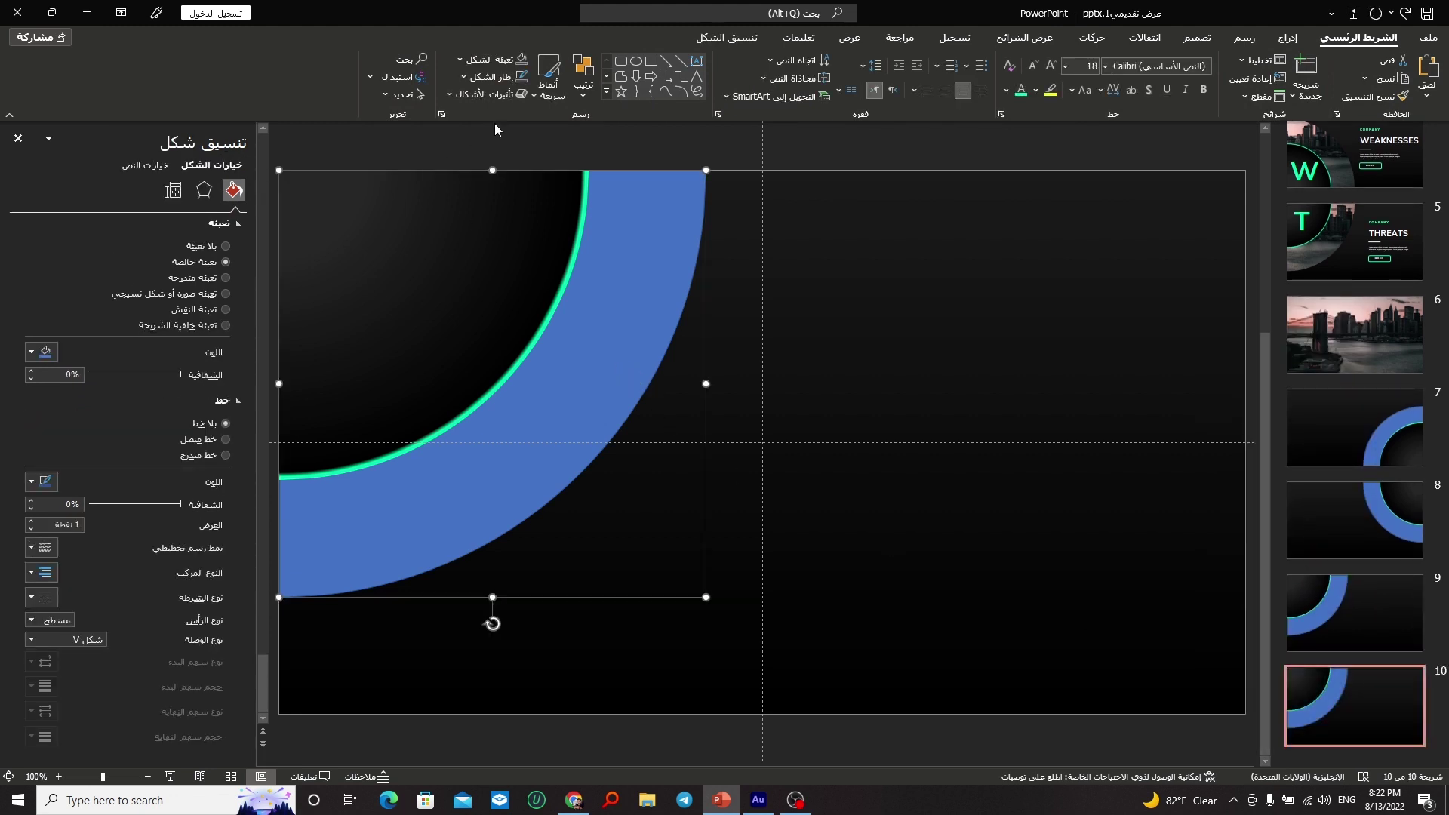
left_click(724, 37)
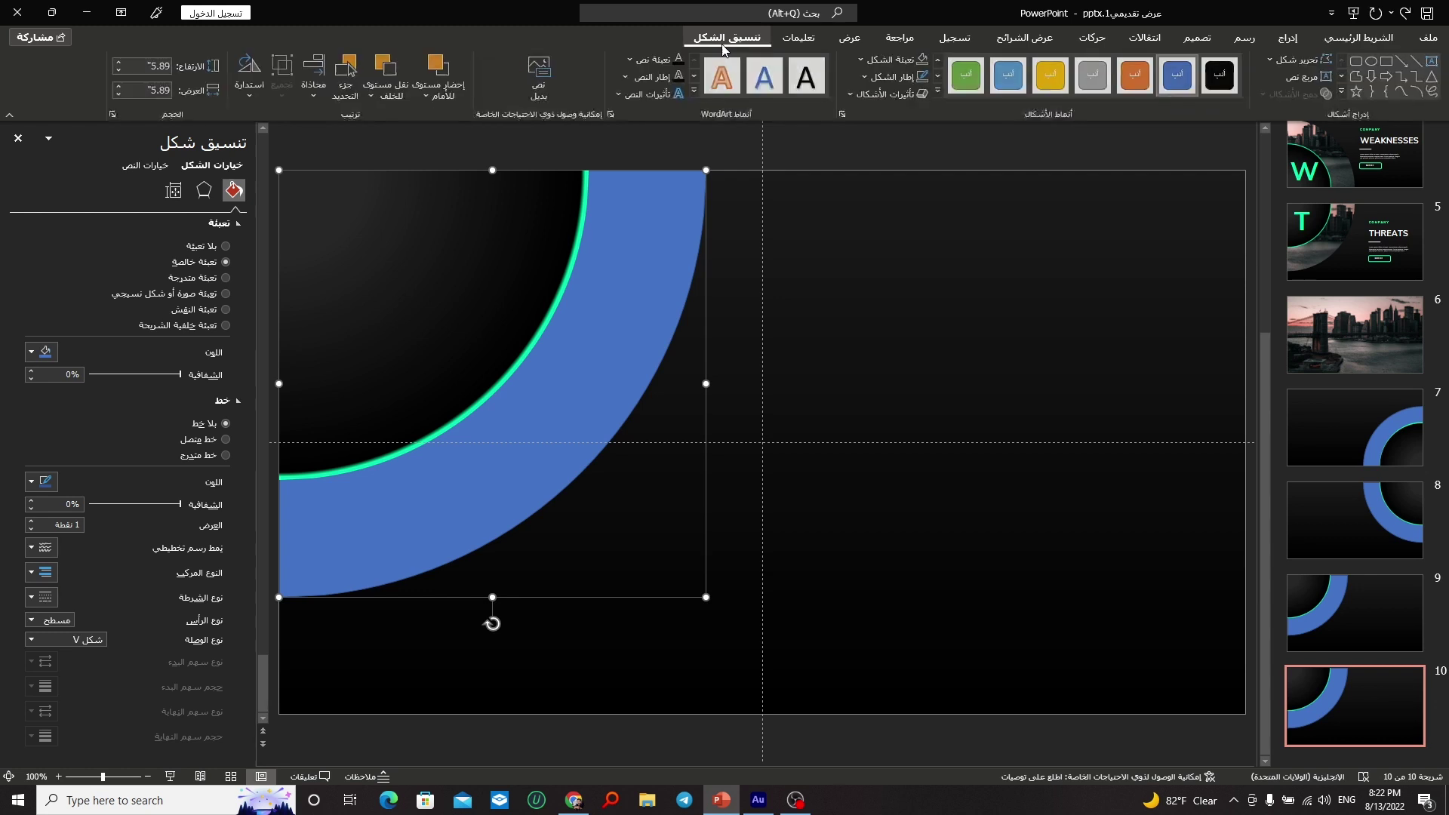
left_click(253, 97)
left_click(232, 148)
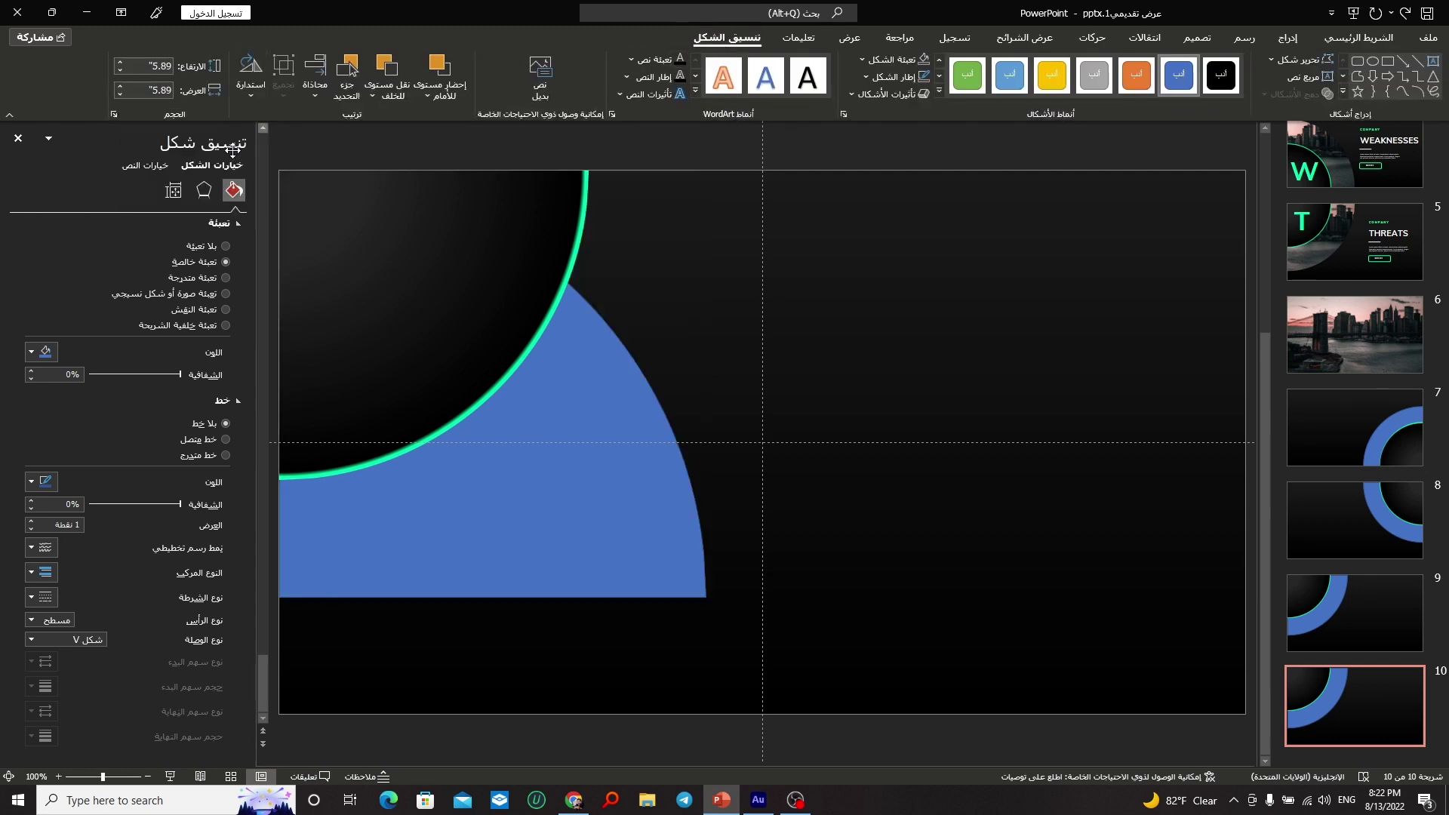
left_click(319, 98)
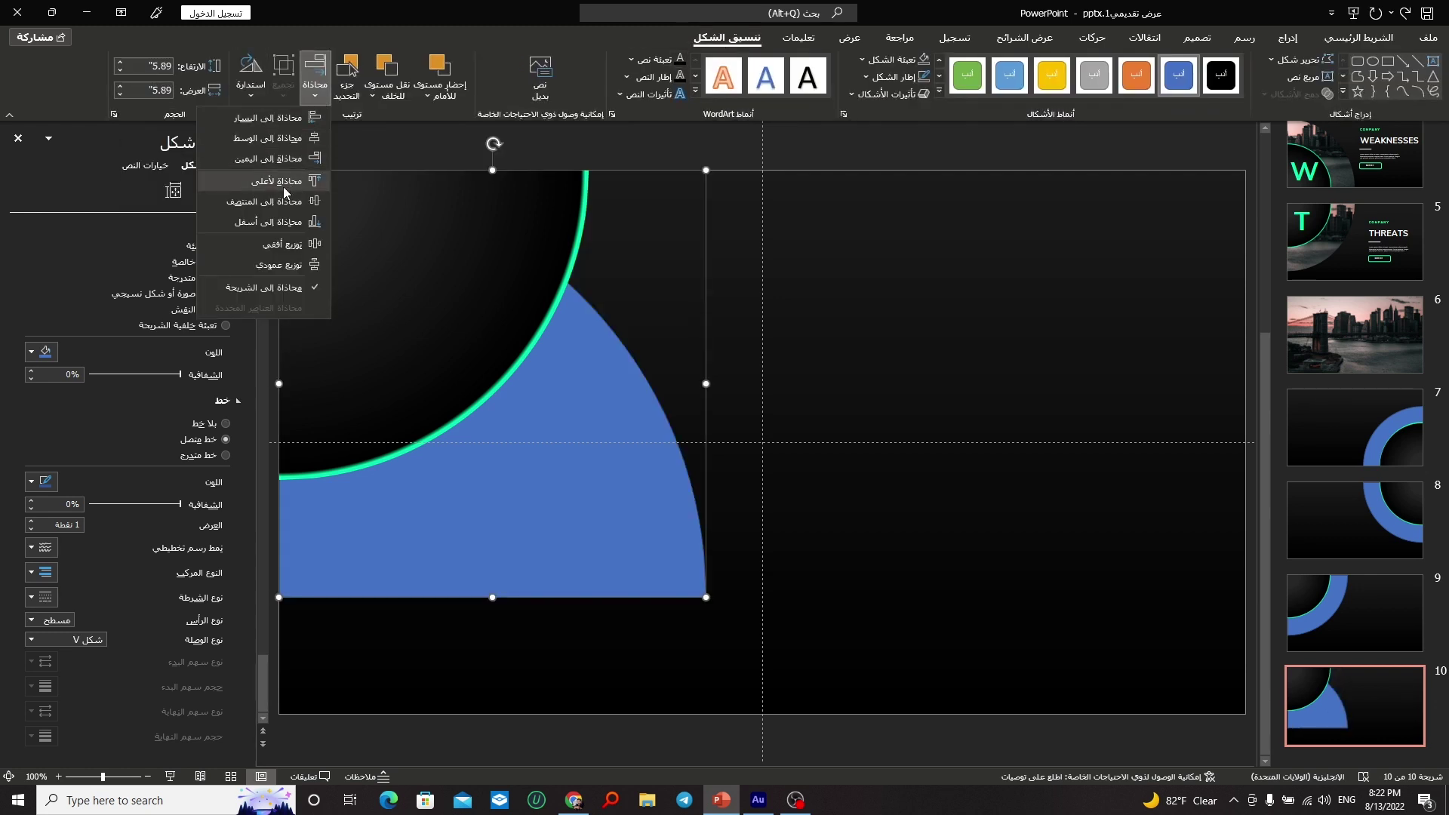
left_click(274, 221)
Step: Flip the green-rimmed quarter-circle vertically and align it to the slide's bottom edge
left_click(406, 200)
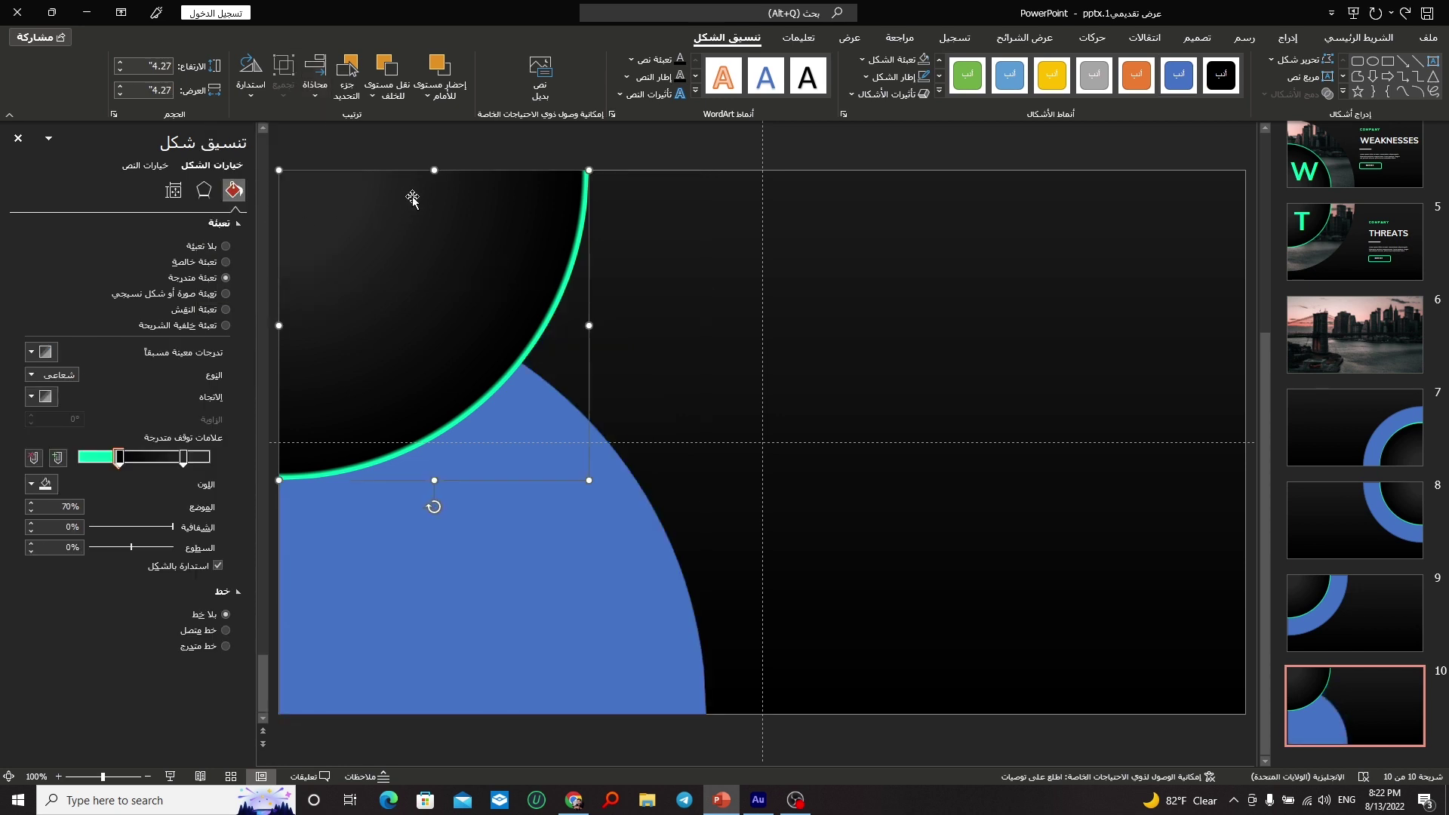
left_click(251, 76)
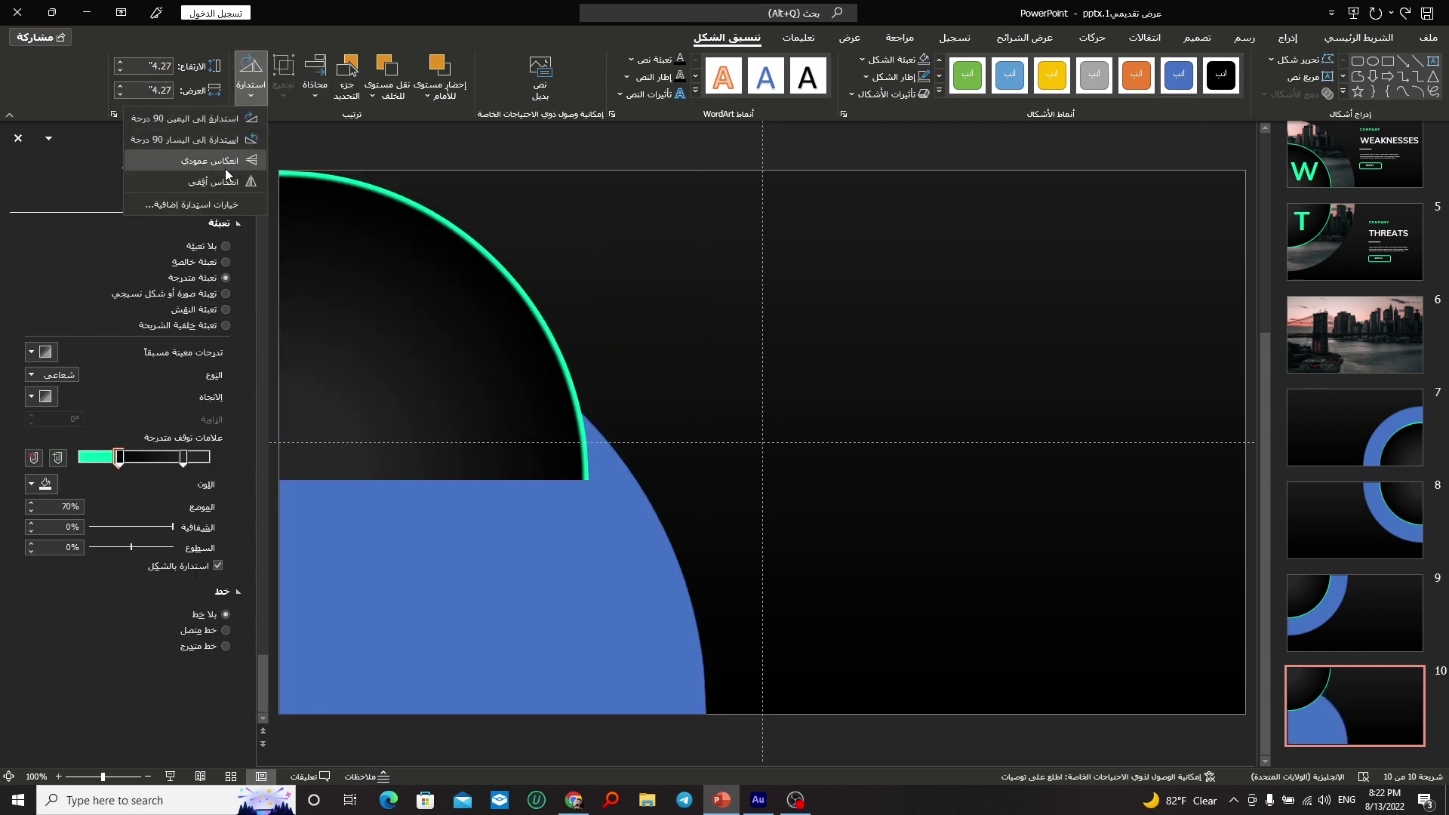
left_click(225, 160)
left_click(315, 75)
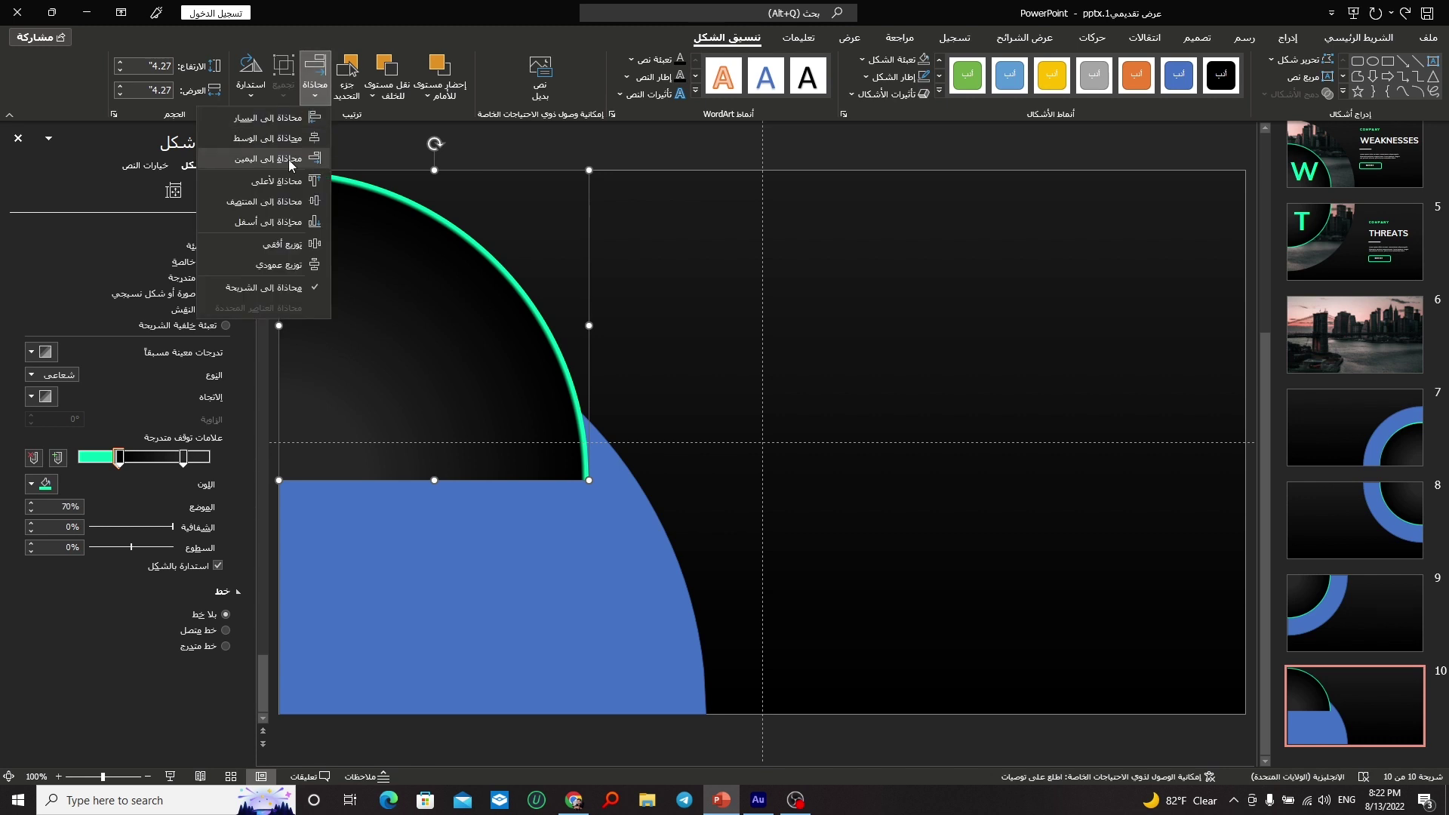
left_click(259, 221)
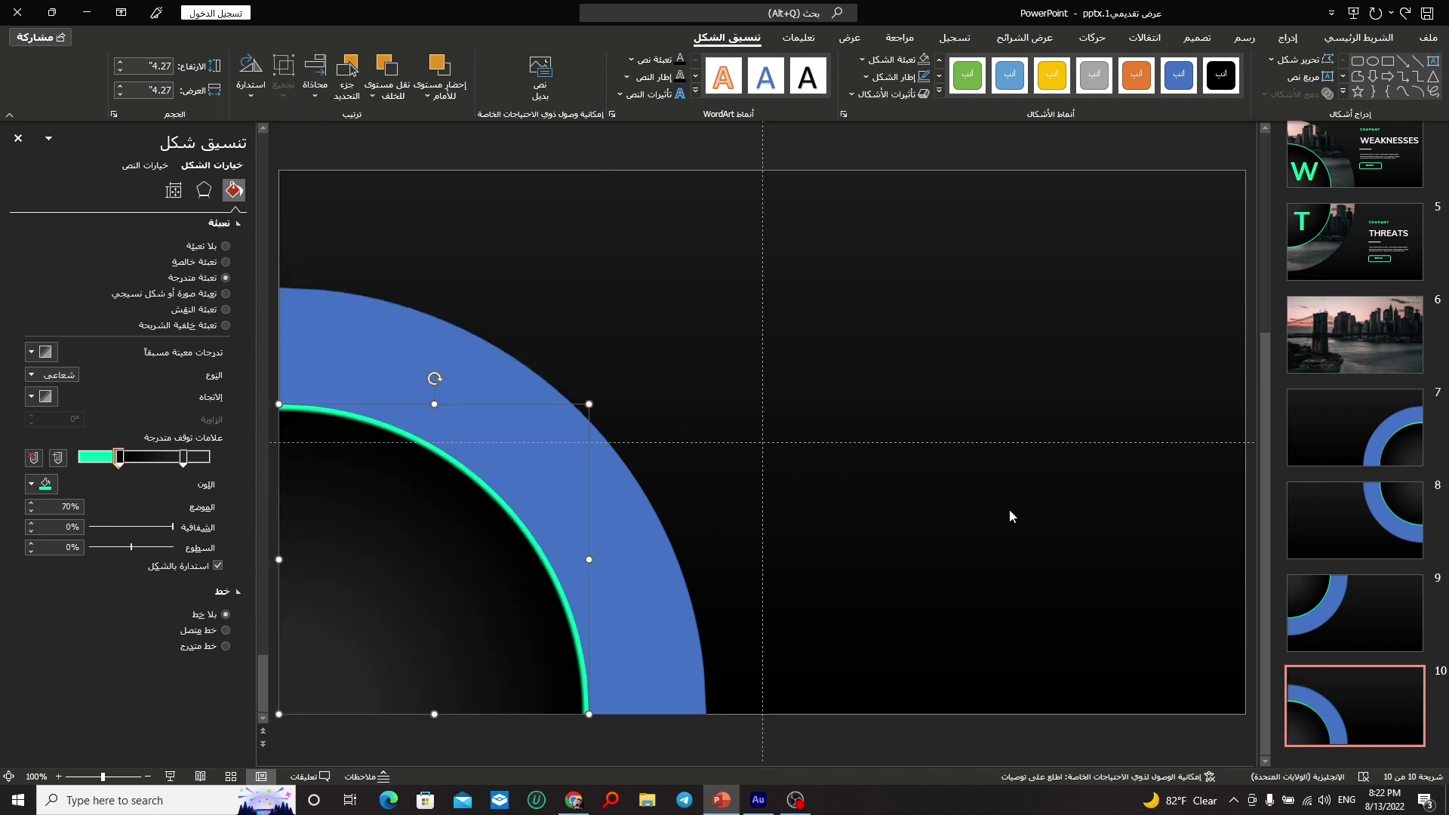
left_click(1340, 686)
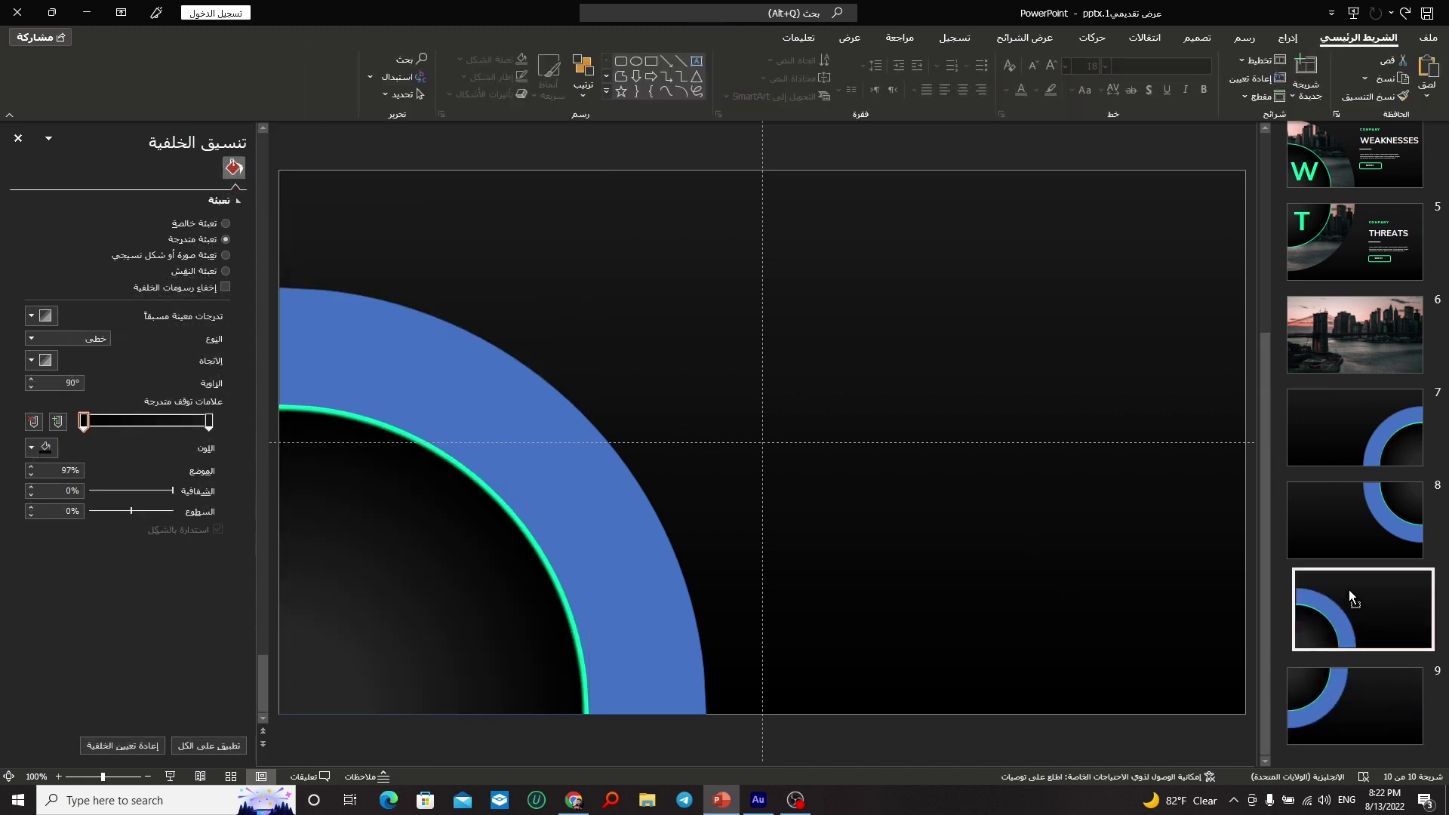
Step: Move the bottom-left ring slide up one place and paste slide 6's bridge photo onto slide 7
left_click(1348, 591)
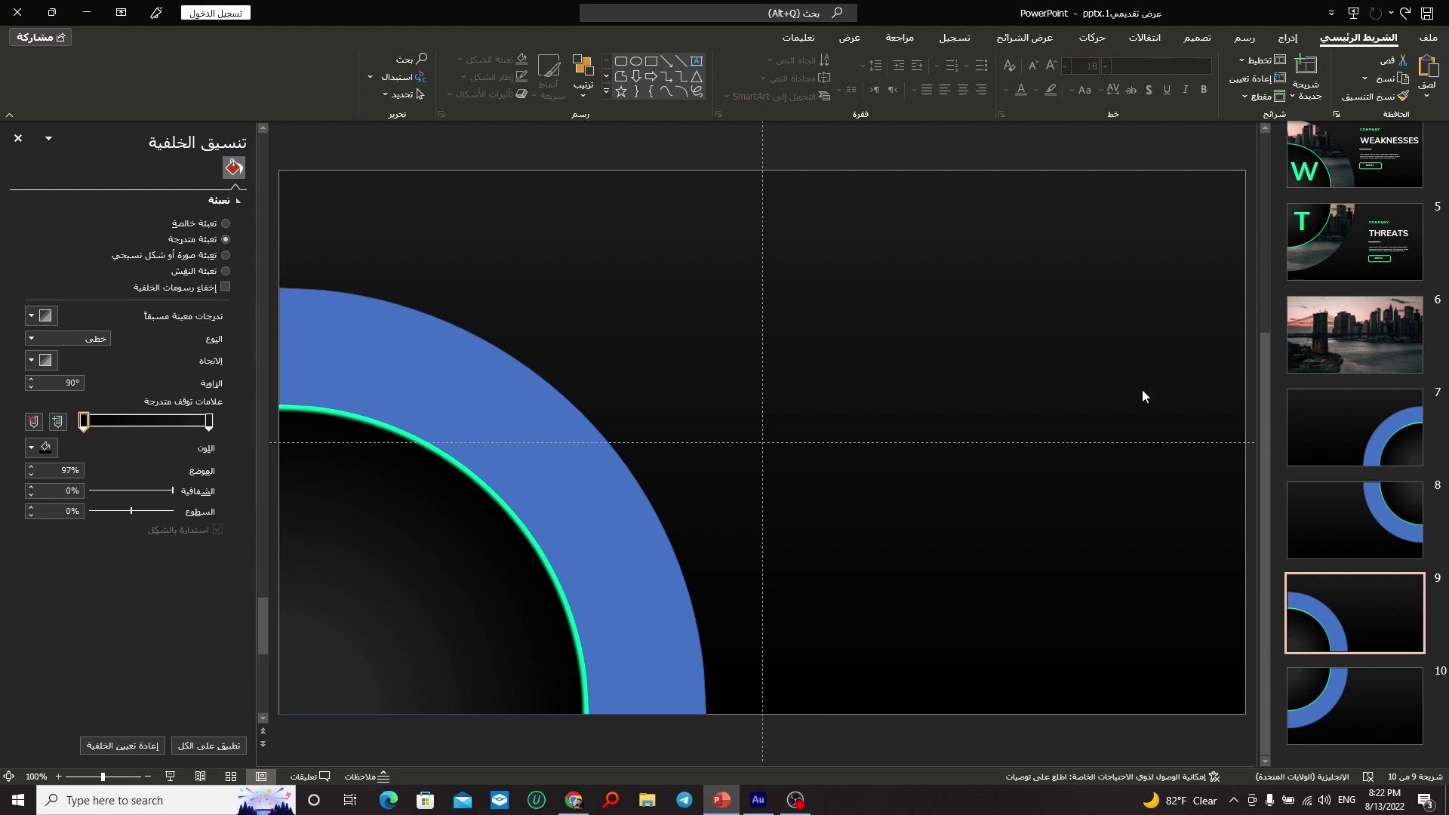
left_click(1350, 354)
left_click(666, 352)
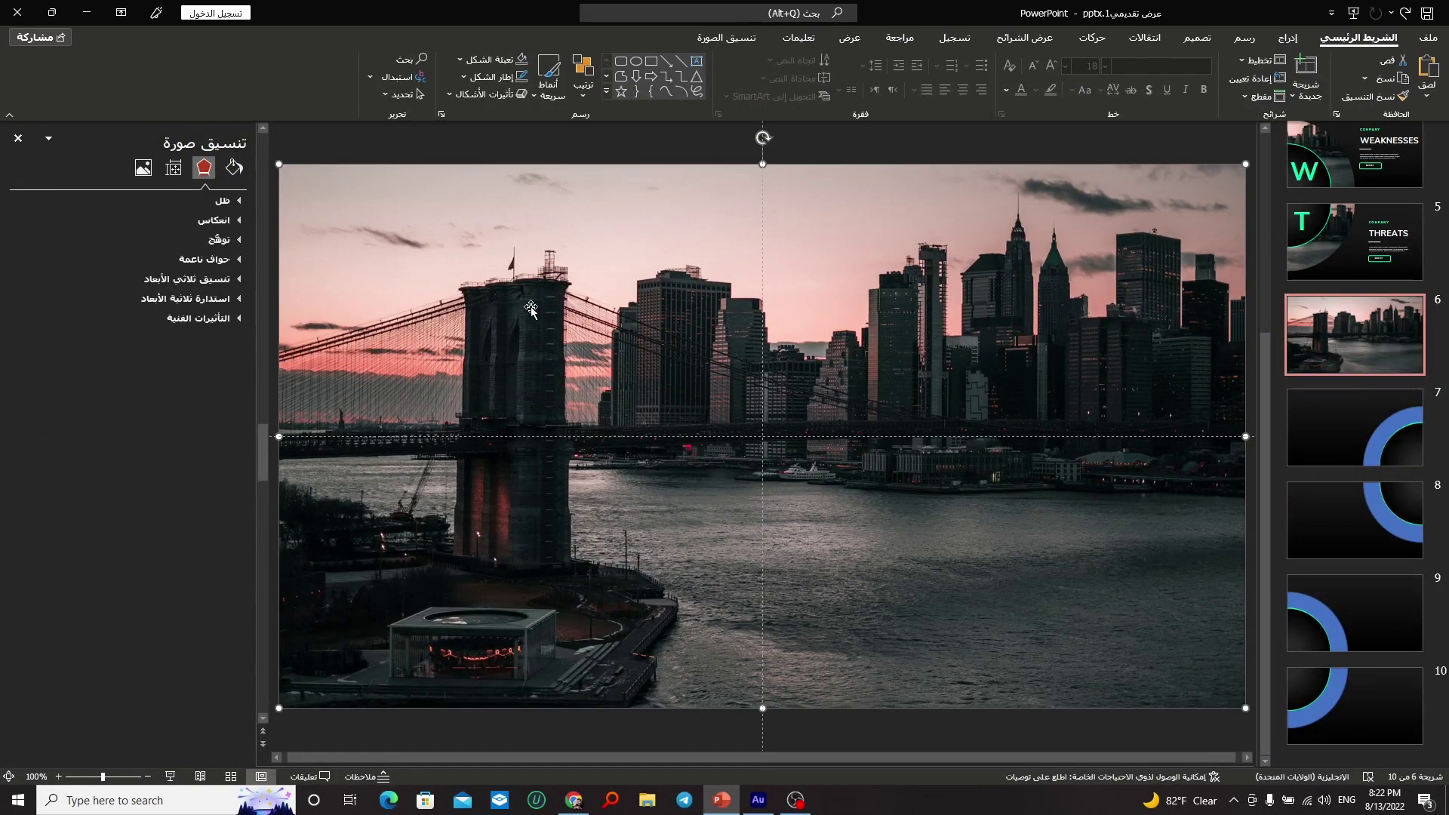
mouse_move(478, 276)
left_mouse_down()
mouse_move(510, 296)
mouse_move(477, 272)
left_mouse_up()
left_click(1355, 428)
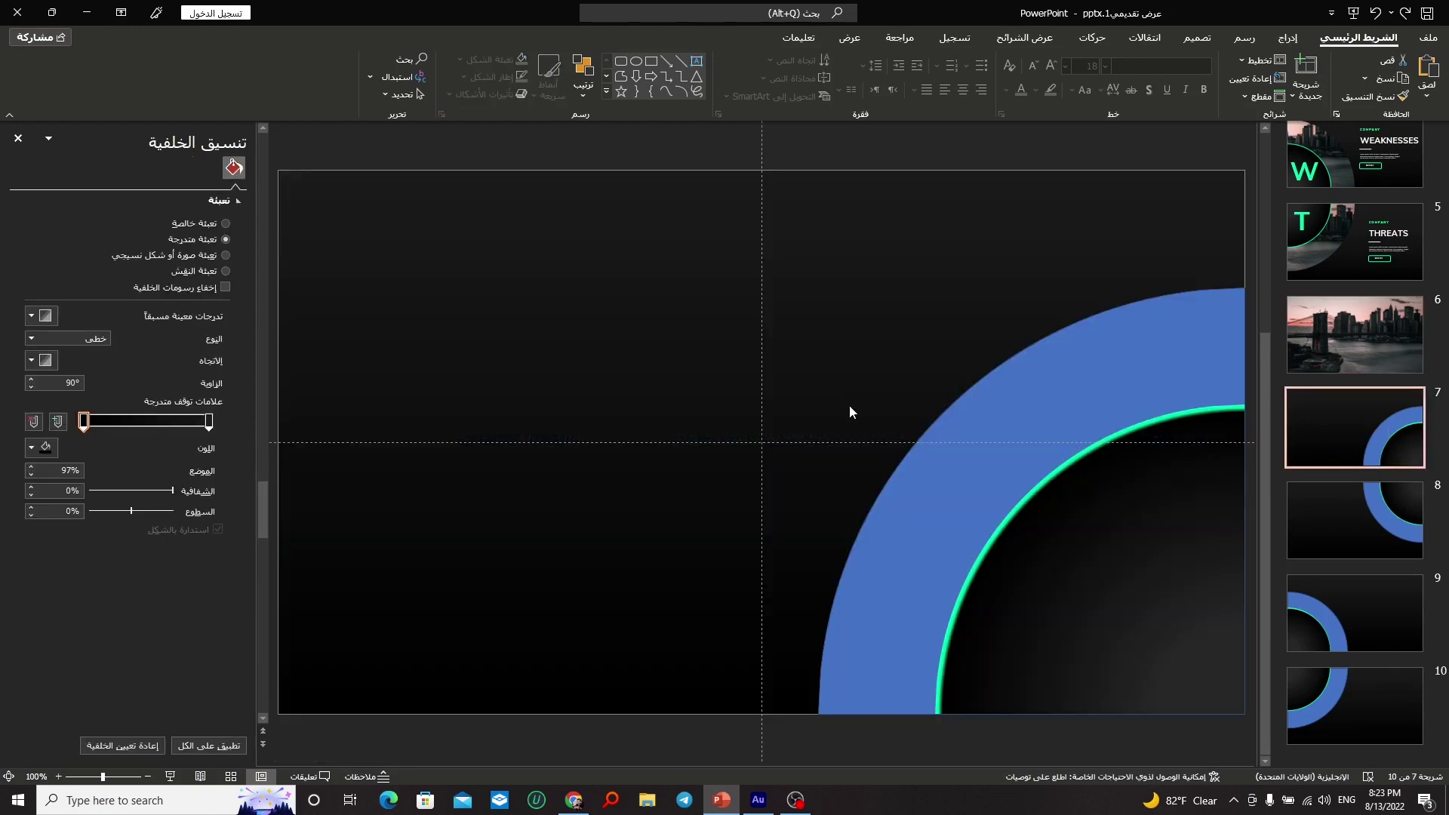
key("ctrl+v")
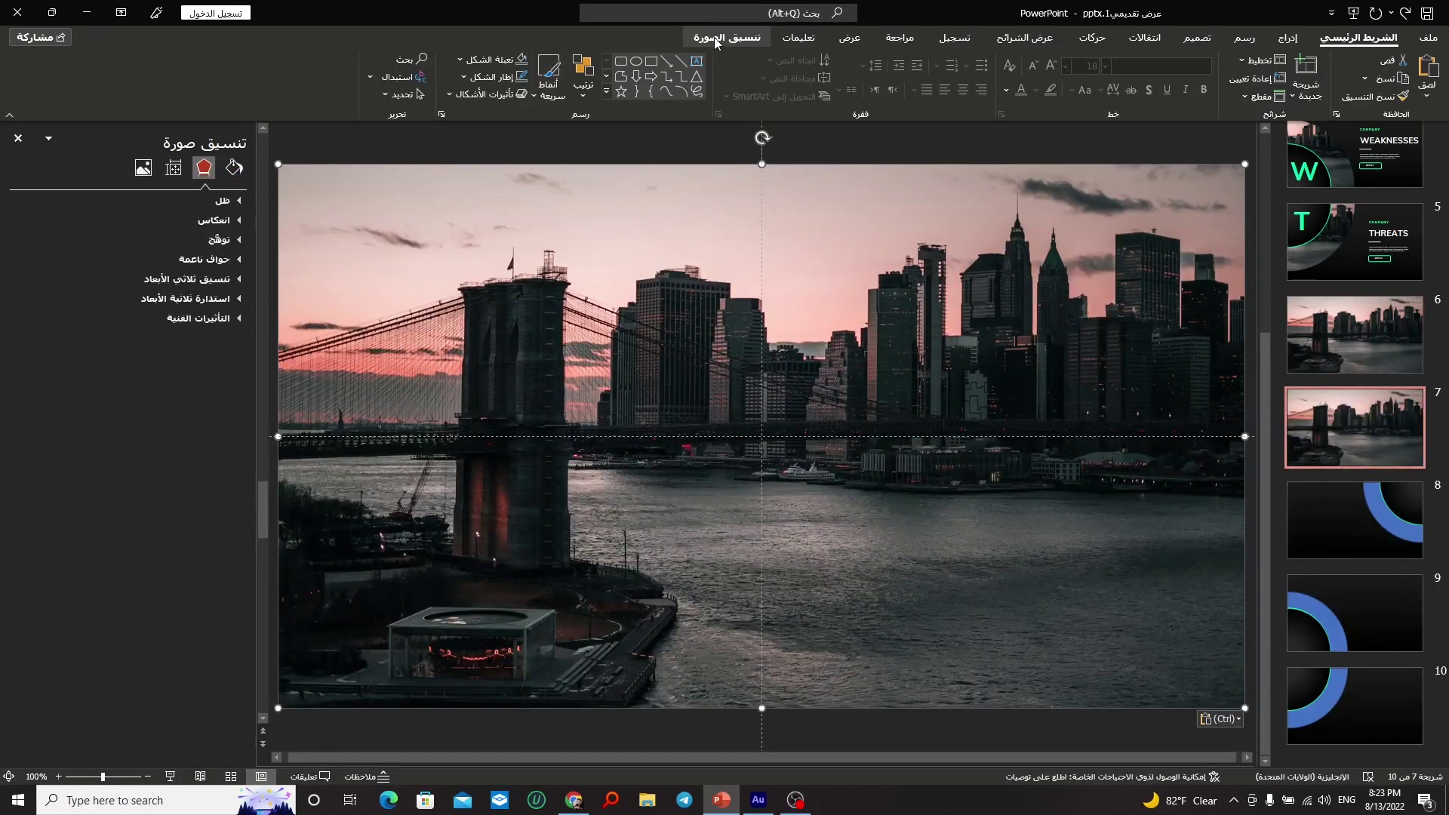
Step: Send the photo behind the blue arc and intersect the two to clip the photo
left_click(717, 43)
left_click(330, 91)
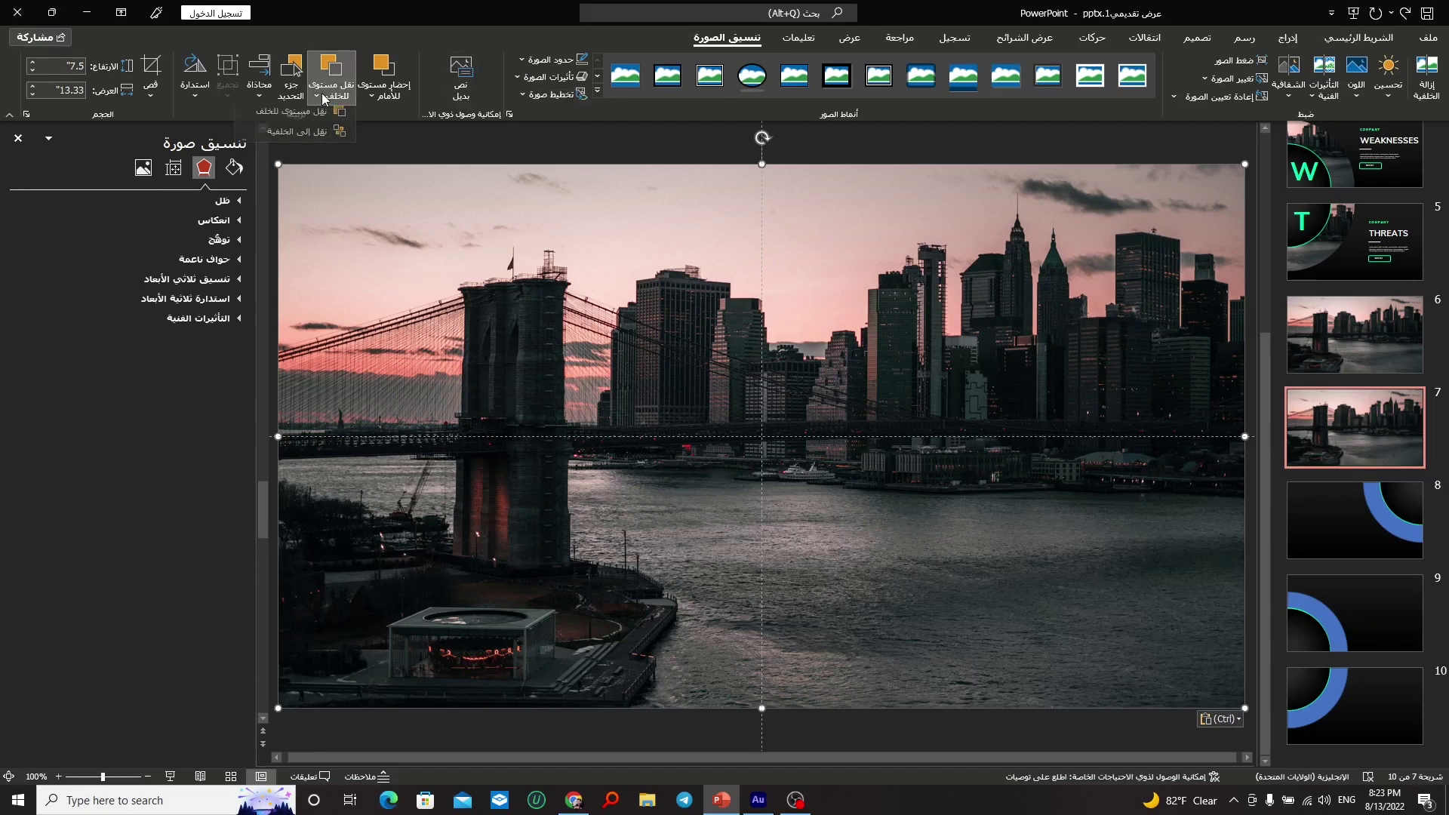
left_click(305, 140)
scroll(657, 355, "down", 3)
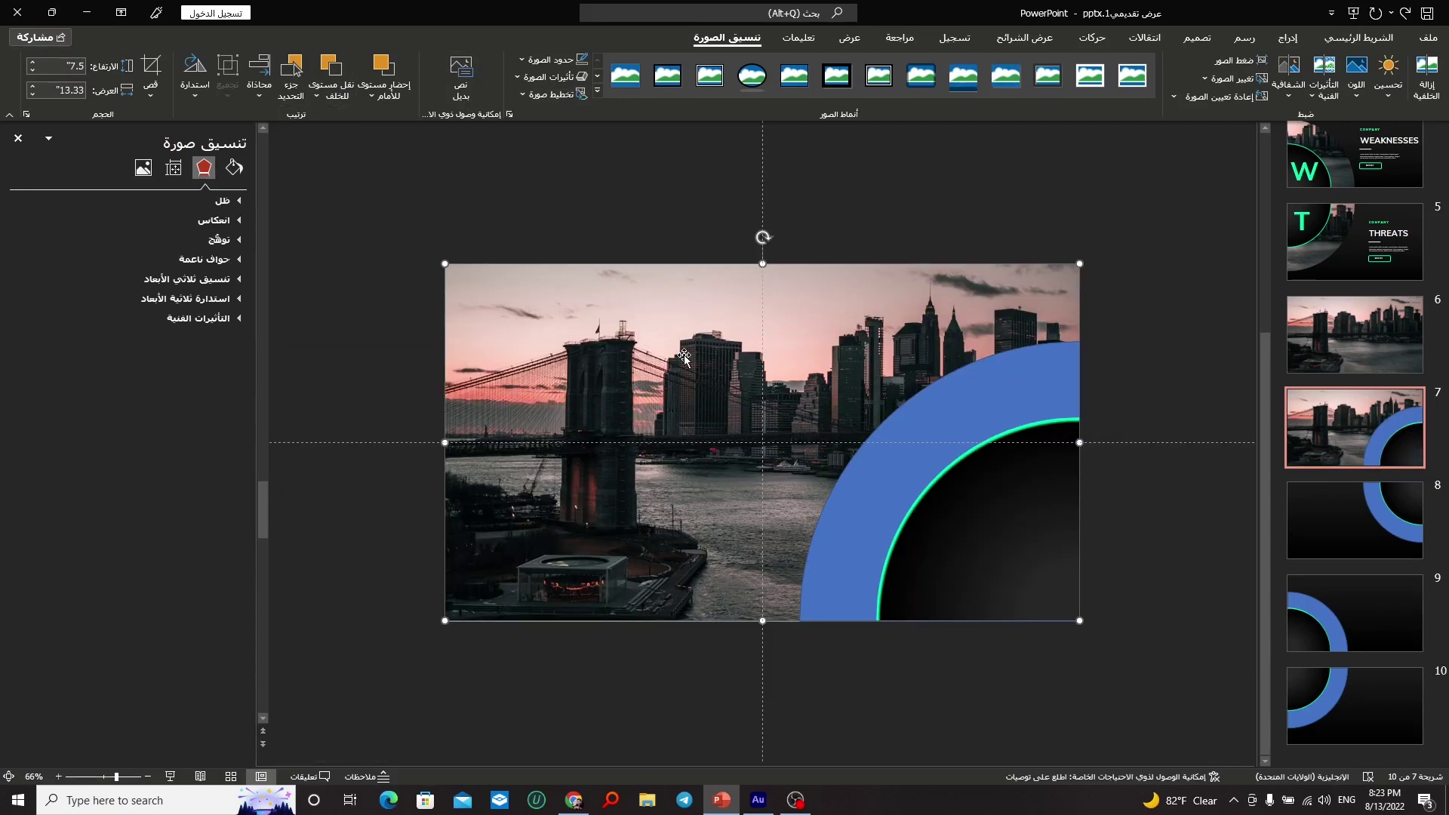
left_click(921, 428)
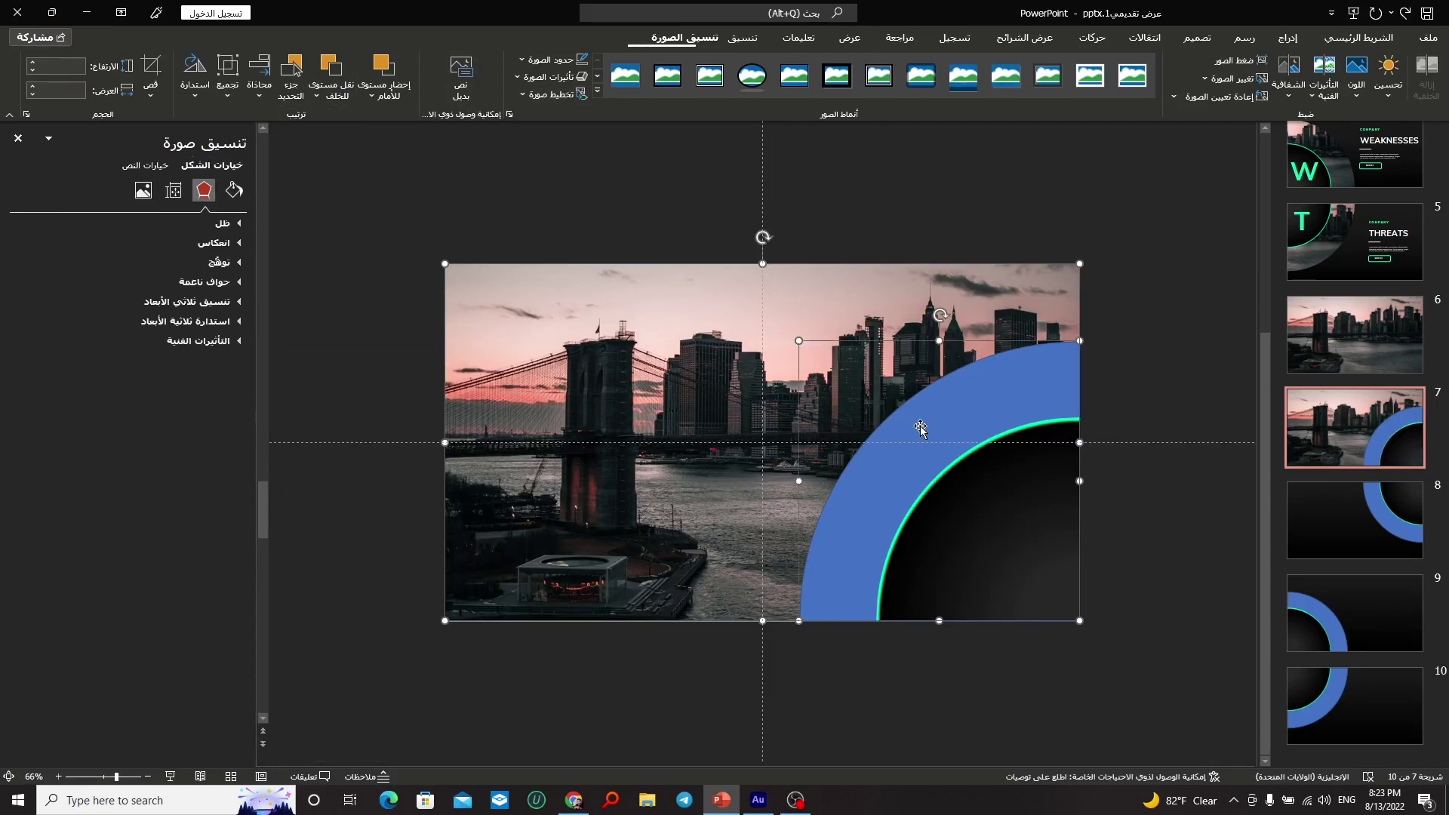
left_click(729, 38)
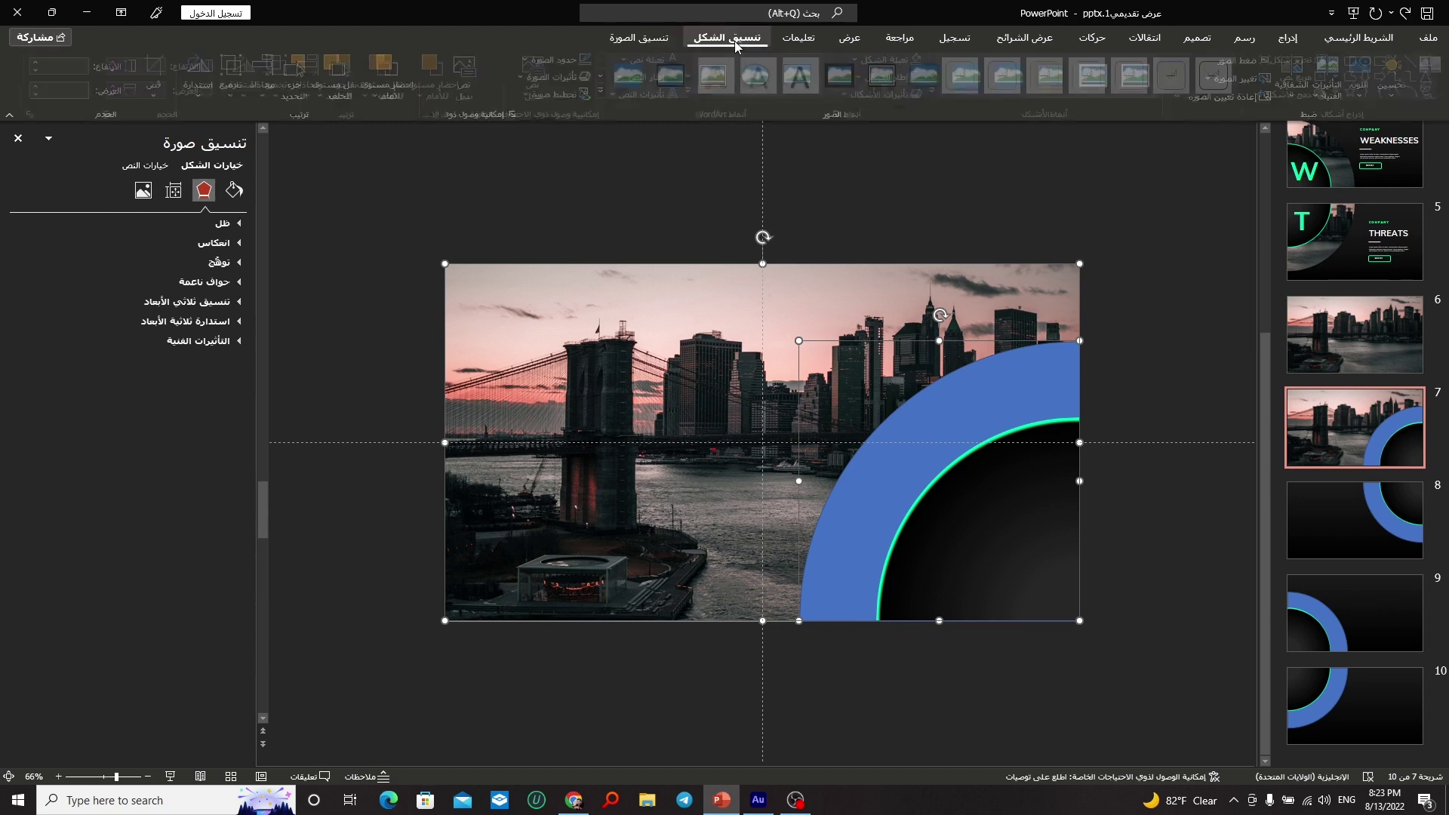
left_click(1282, 98)
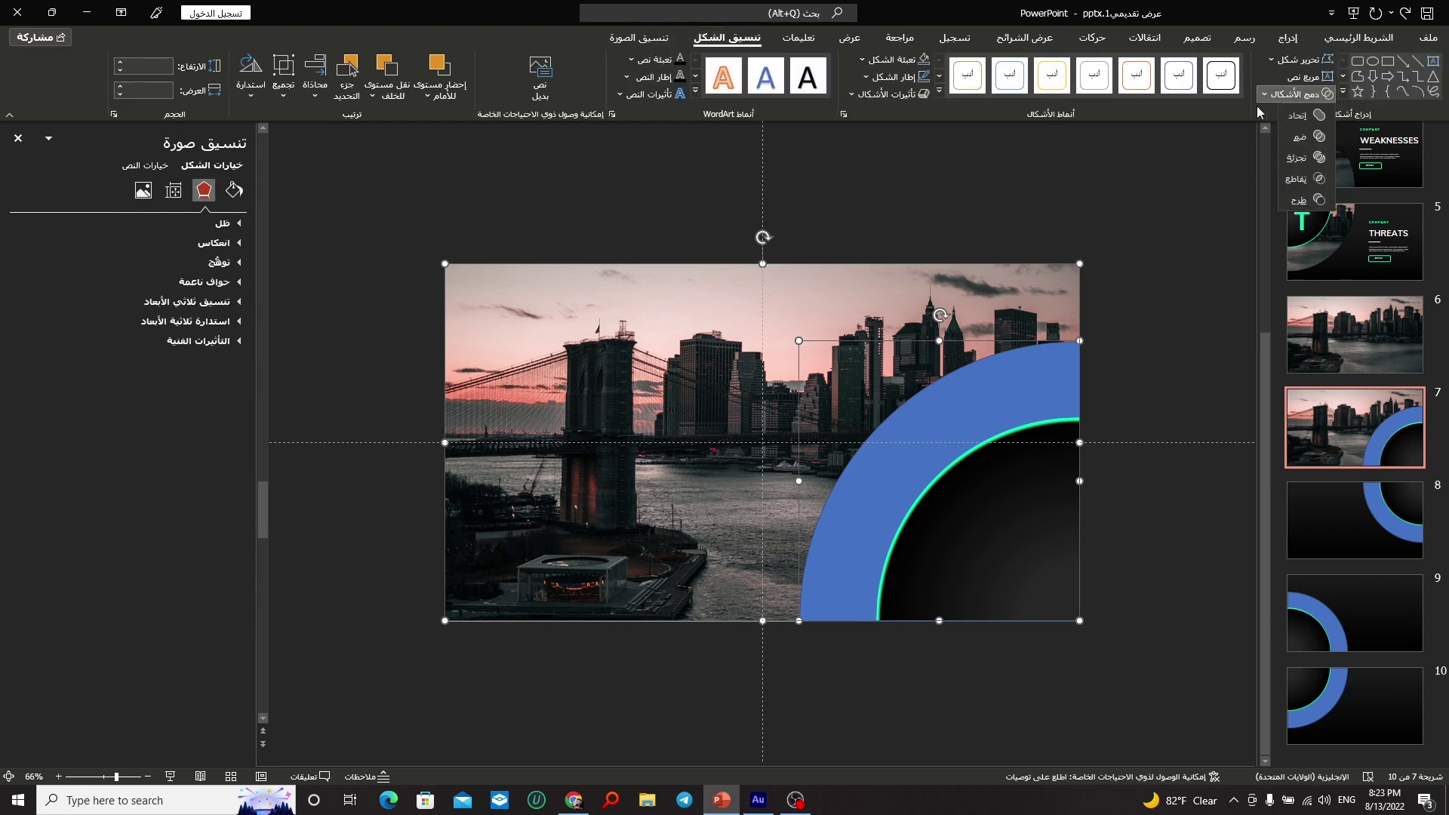
left_click(1290, 178)
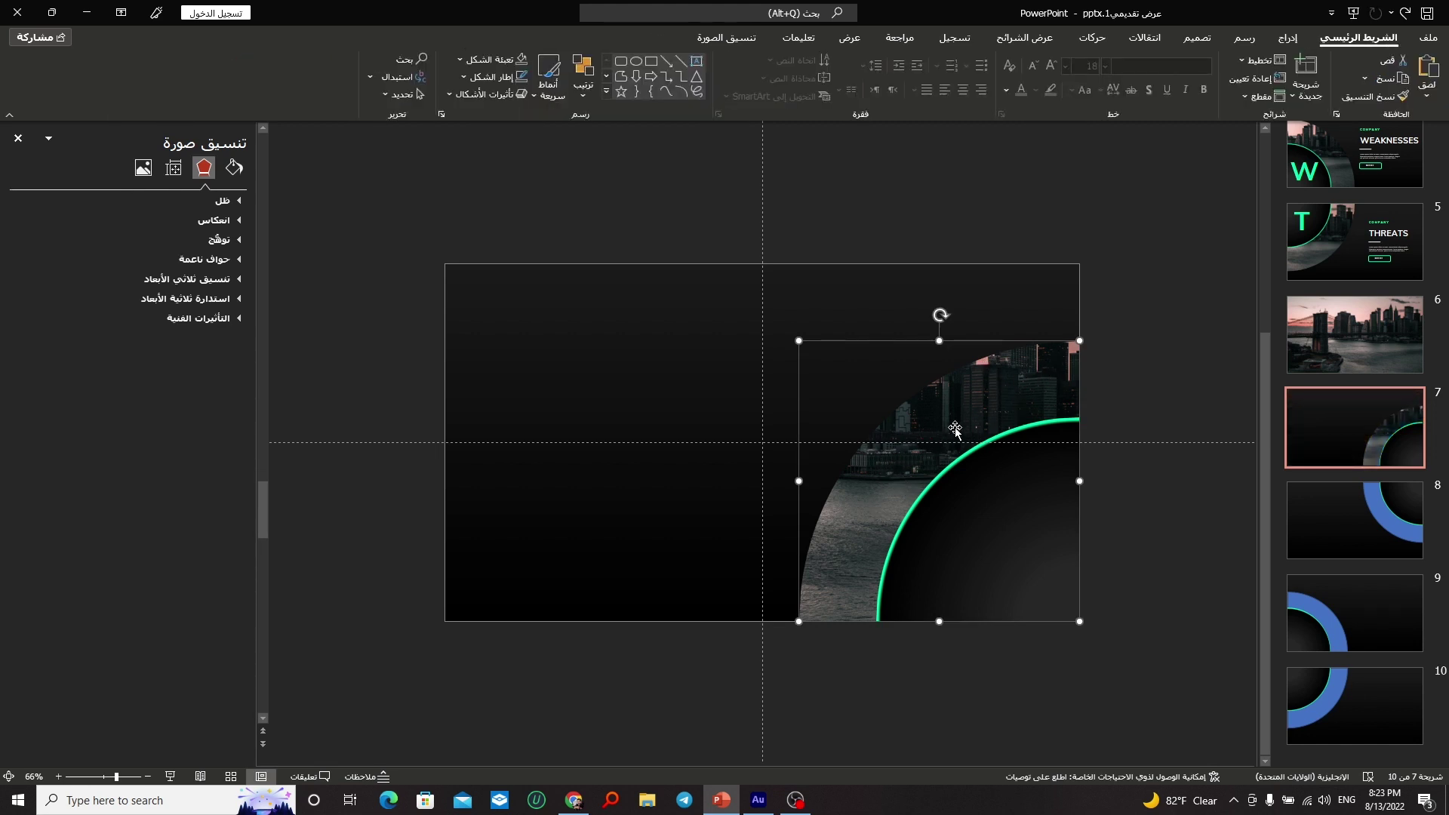
Step: On slide 8, paste the city photo behind the blue arc and intersect them
left_click(1332, 519)
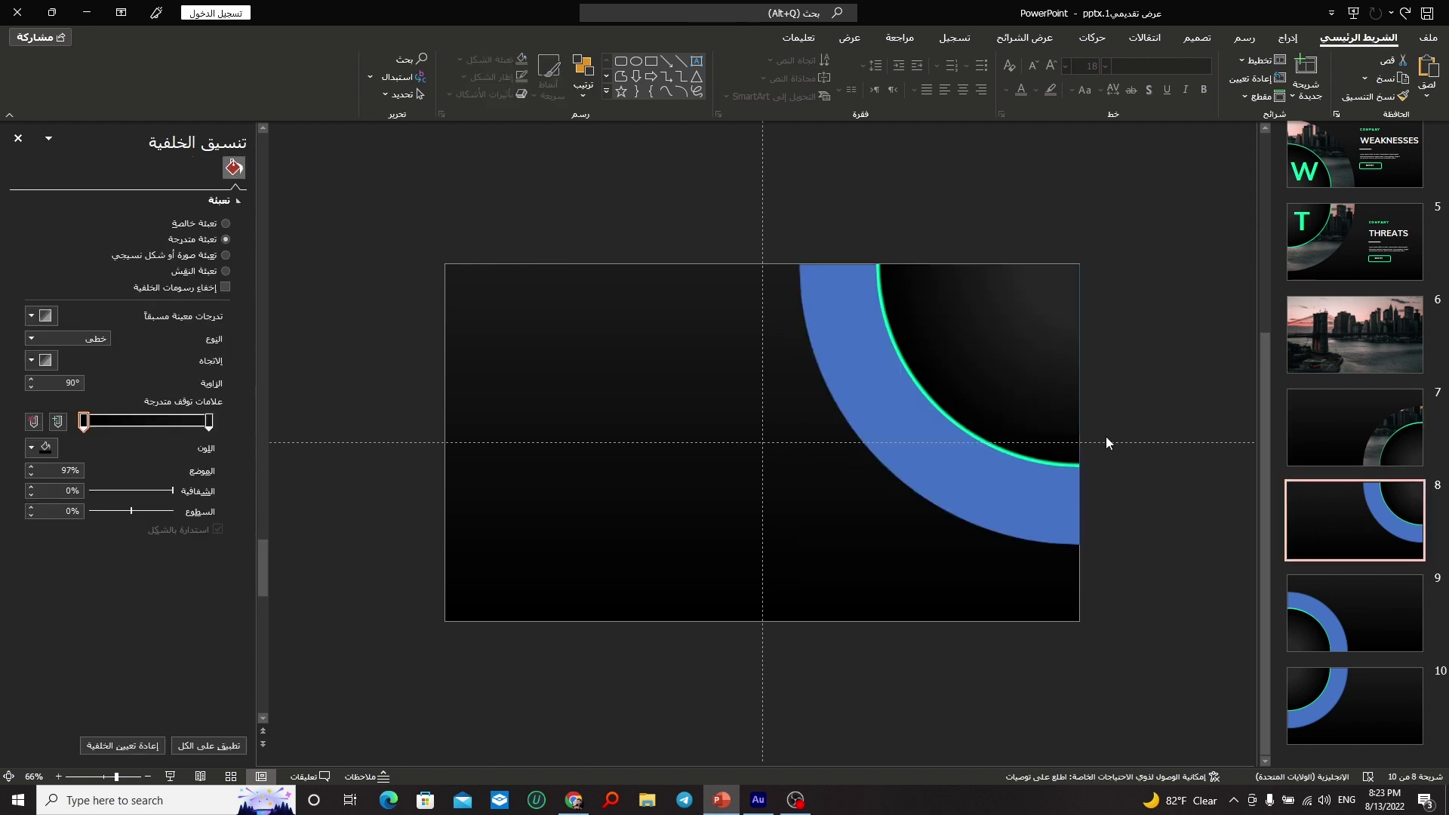
key("ctrl+v")
left_click(726, 38)
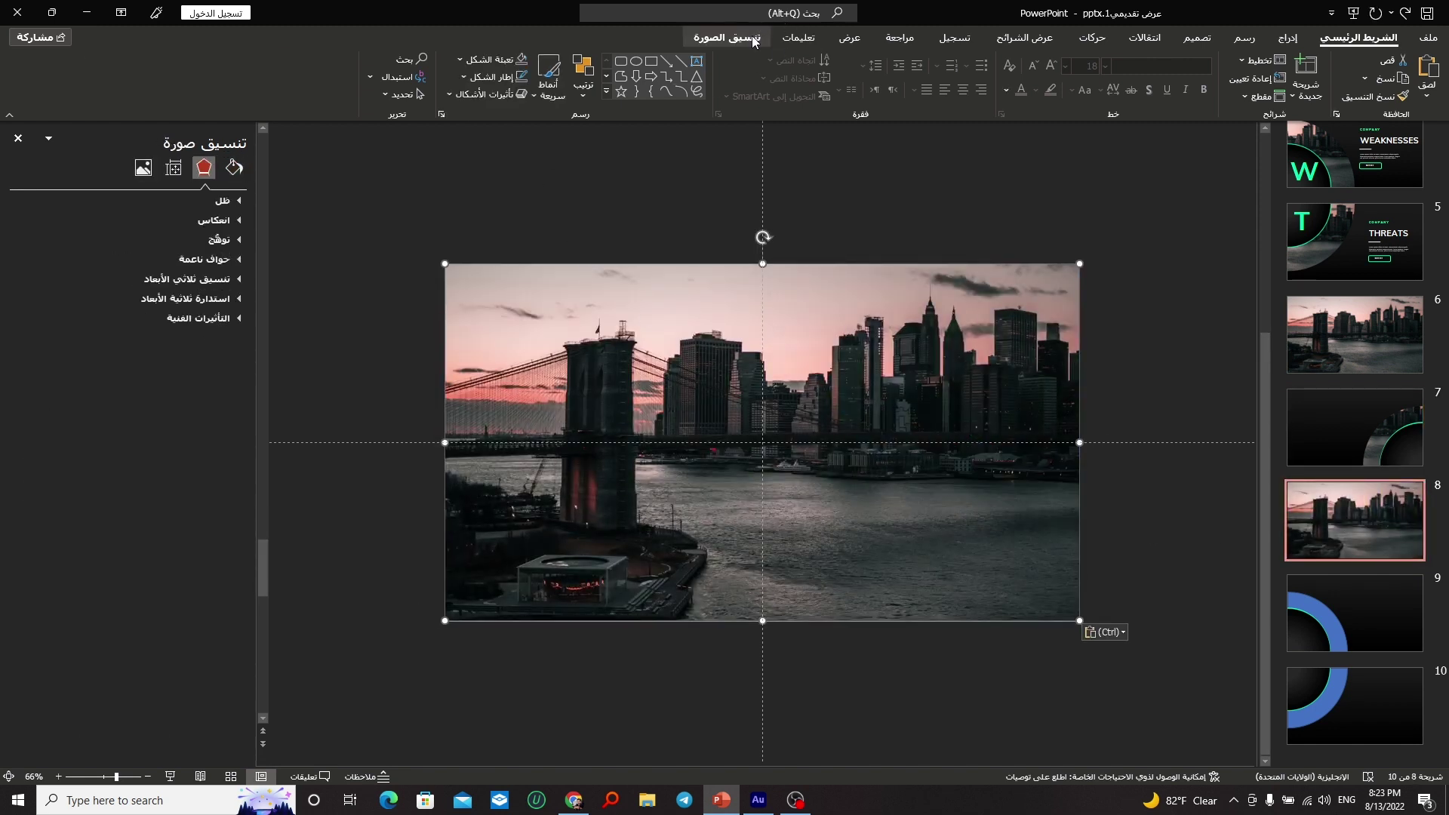
left_click(333, 97)
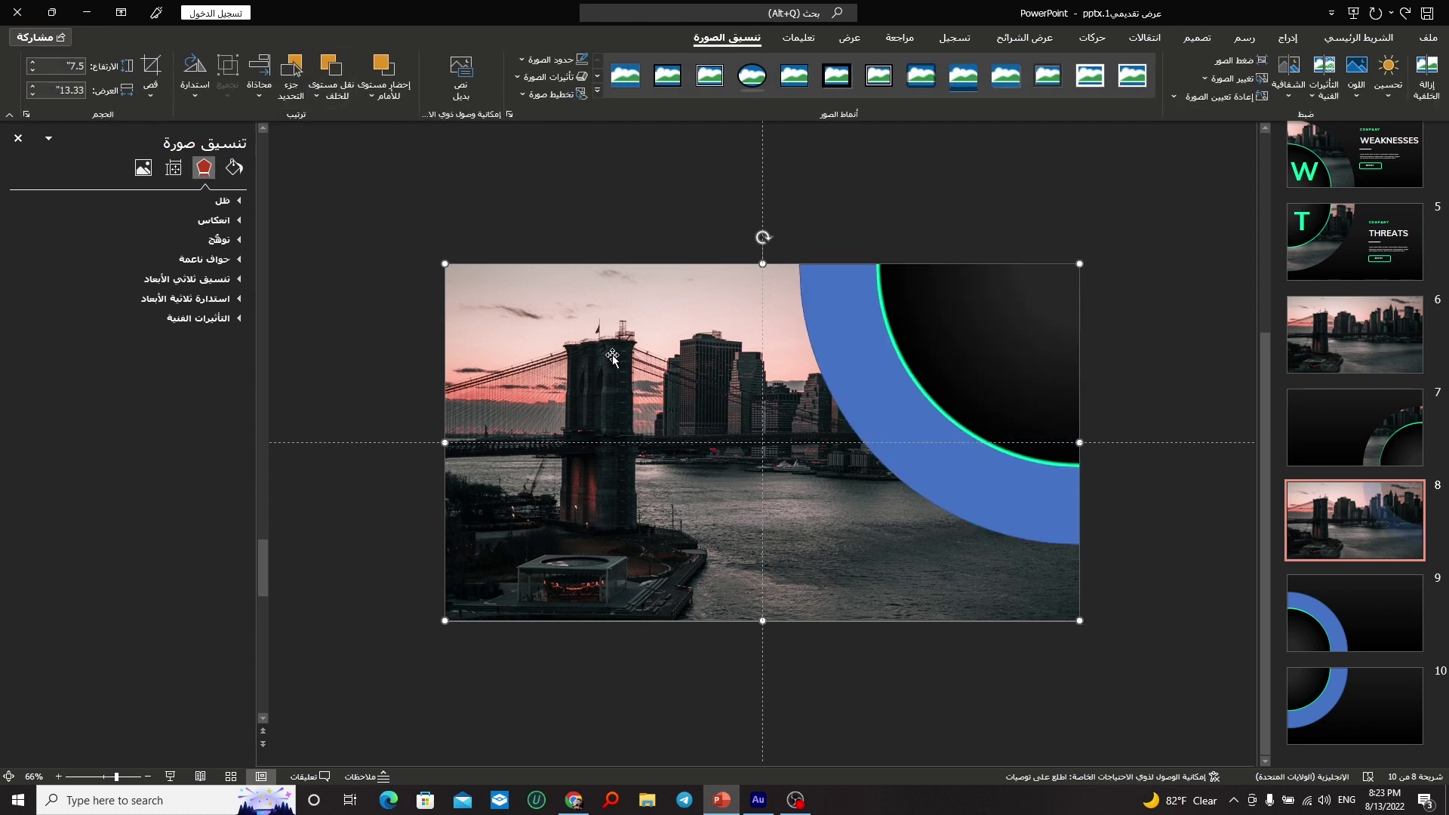
left_click(861, 354, "shift")
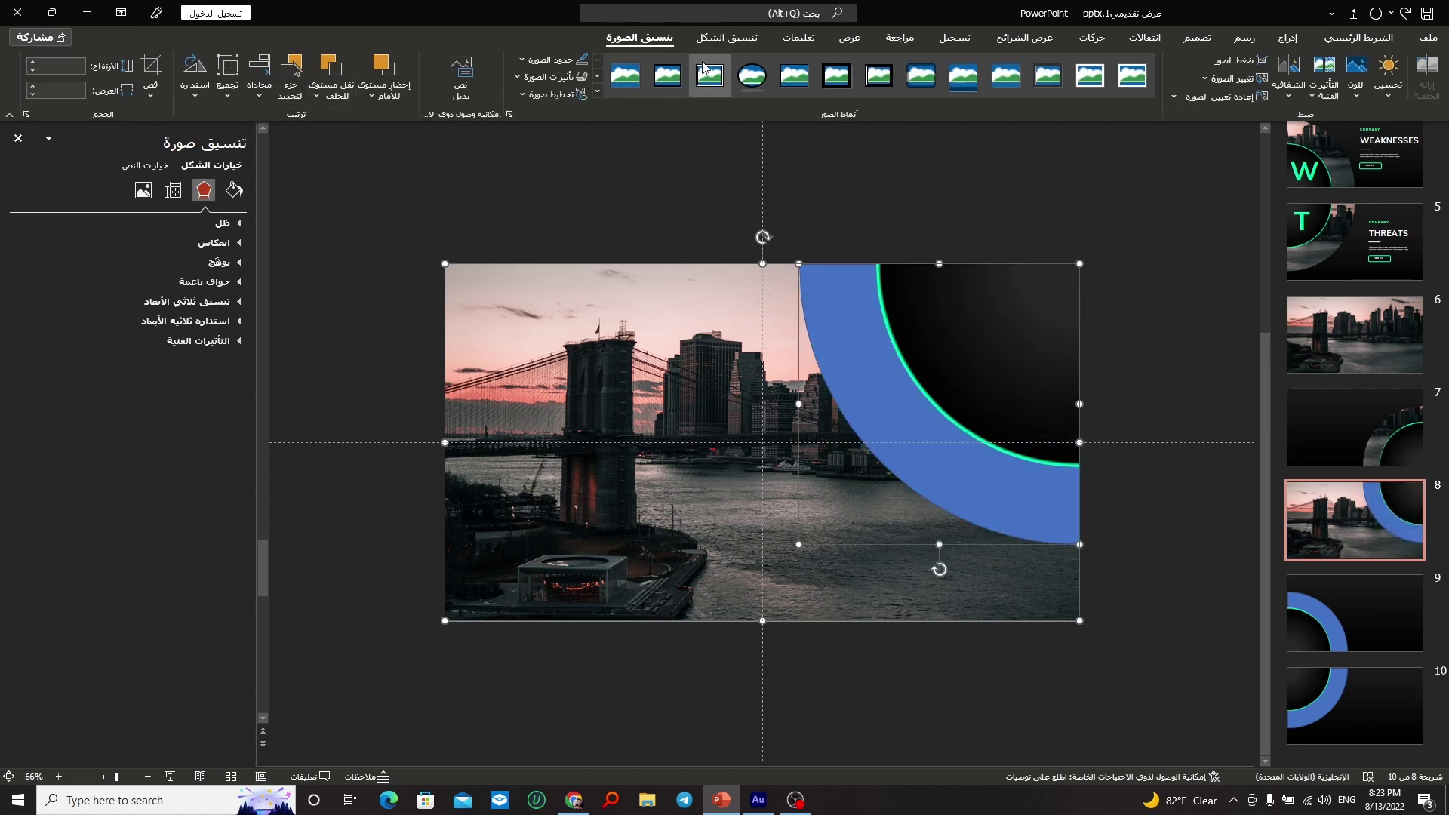
left_click(727, 39)
left_click(1273, 94)
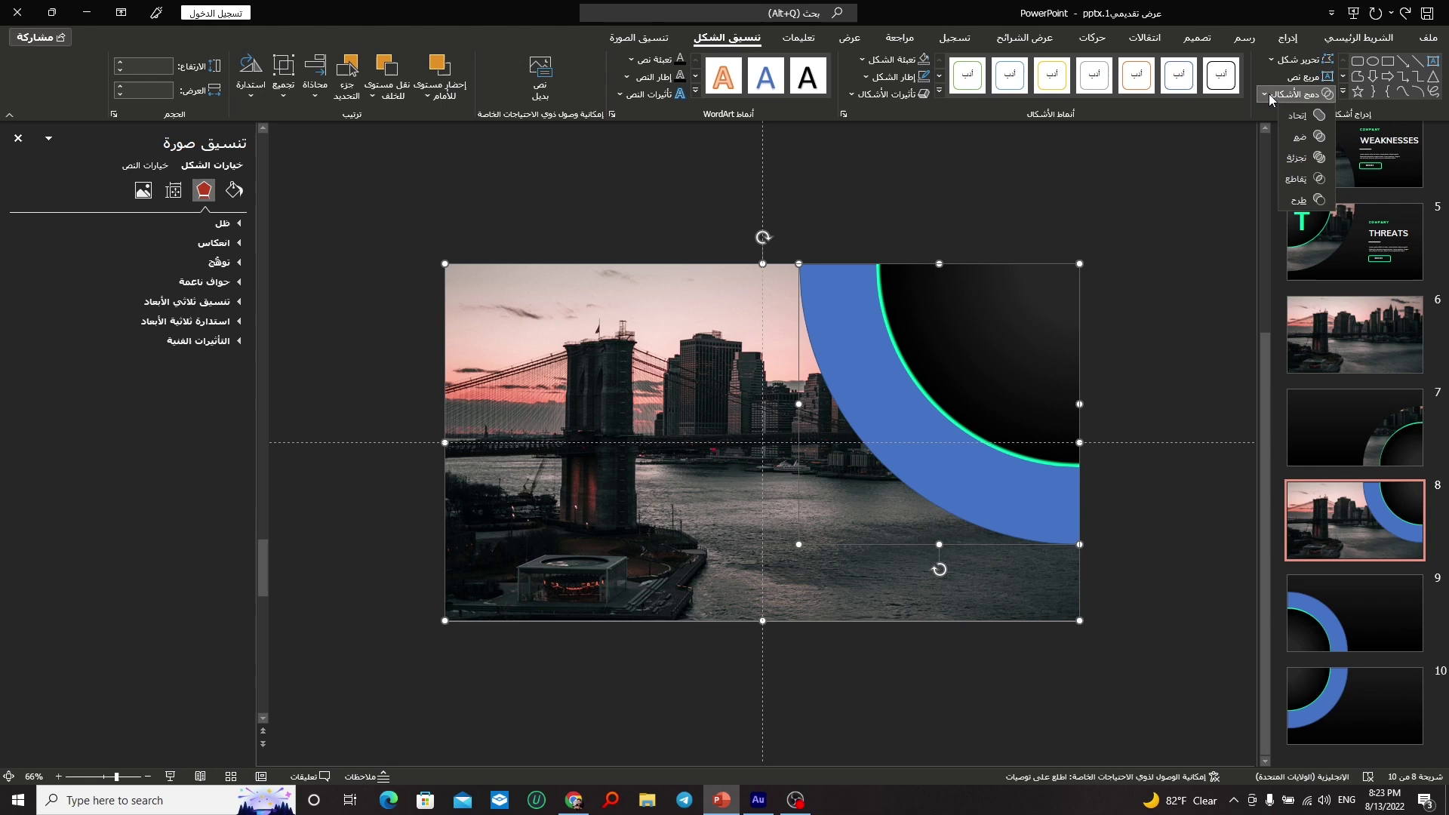
left_click(1295, 179)
Step: On slide 9, paste the city photo behind the blue arc and intersect them
left_click(1311, 614)
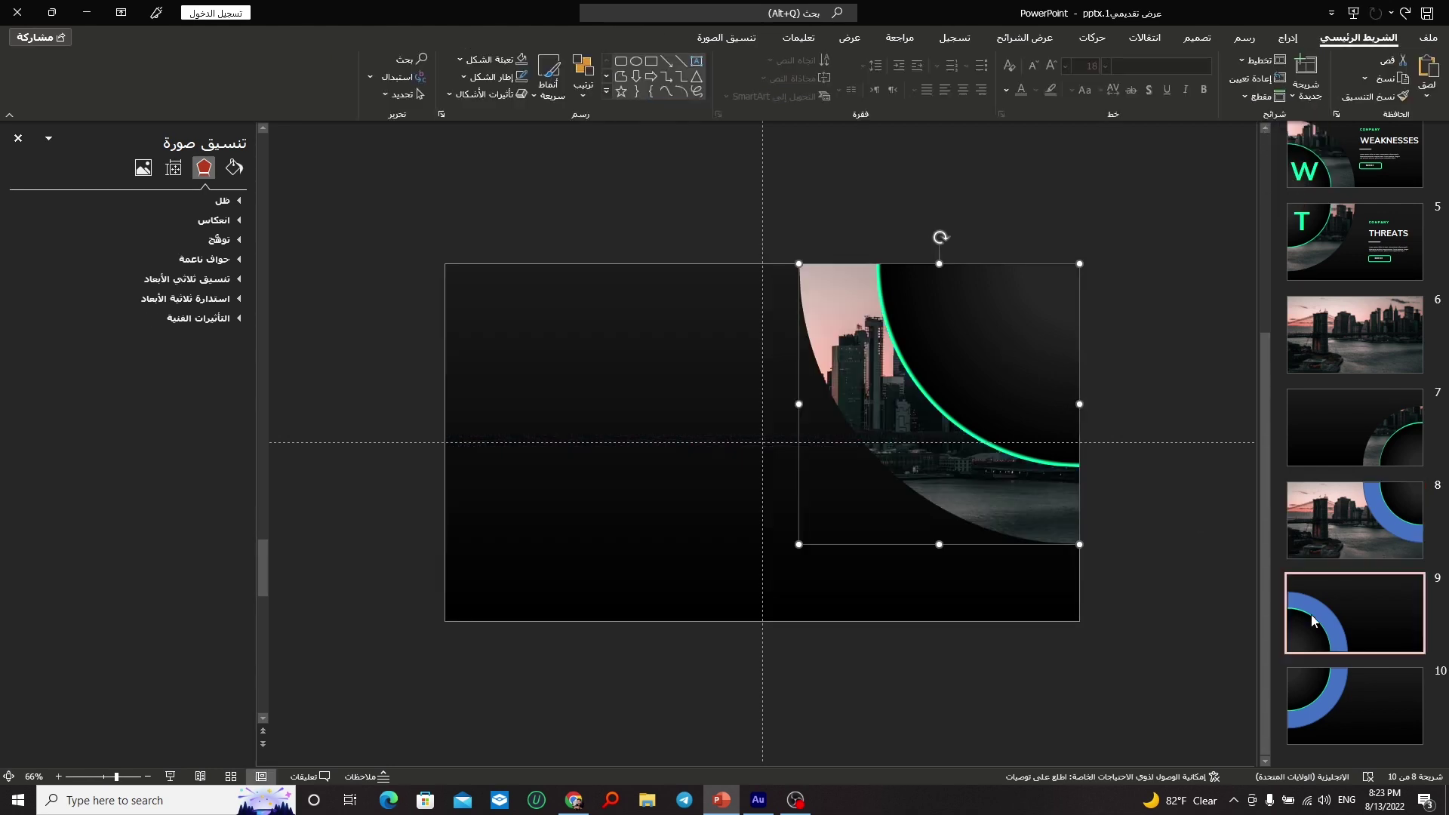
key("ctrl+v")
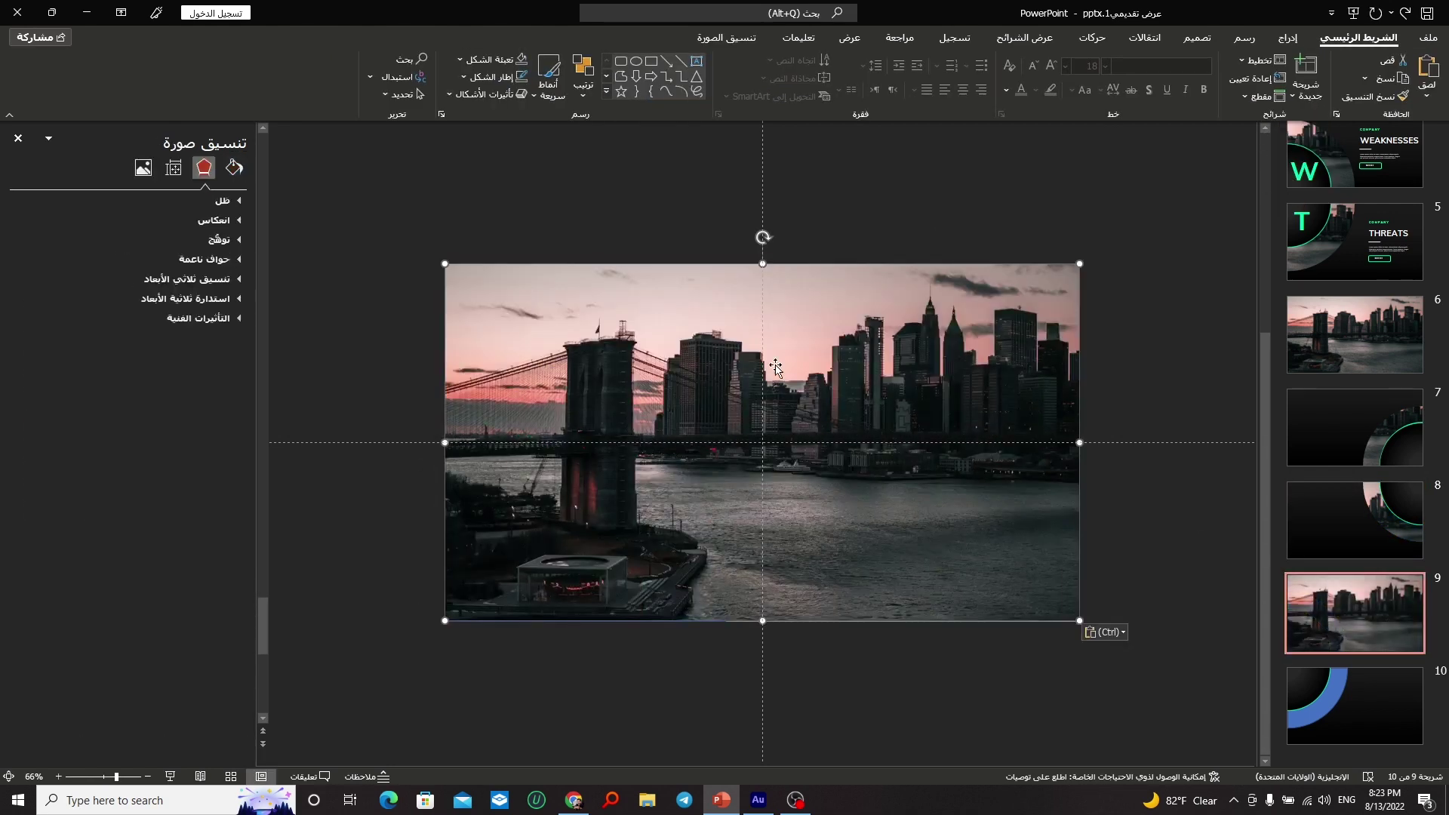
left_click(708, 35)
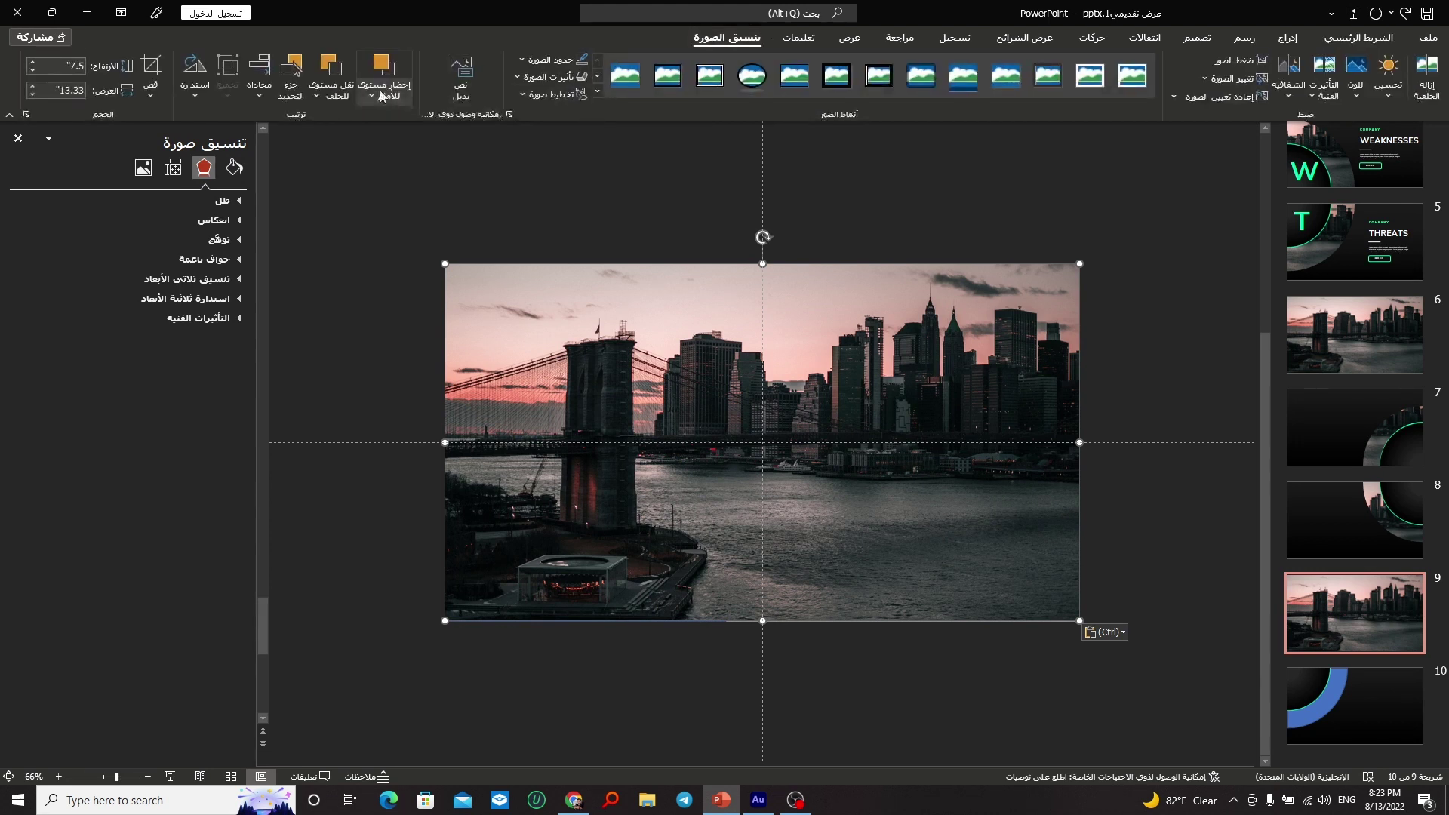
left_click(332, 95)
left_click(295, 142)
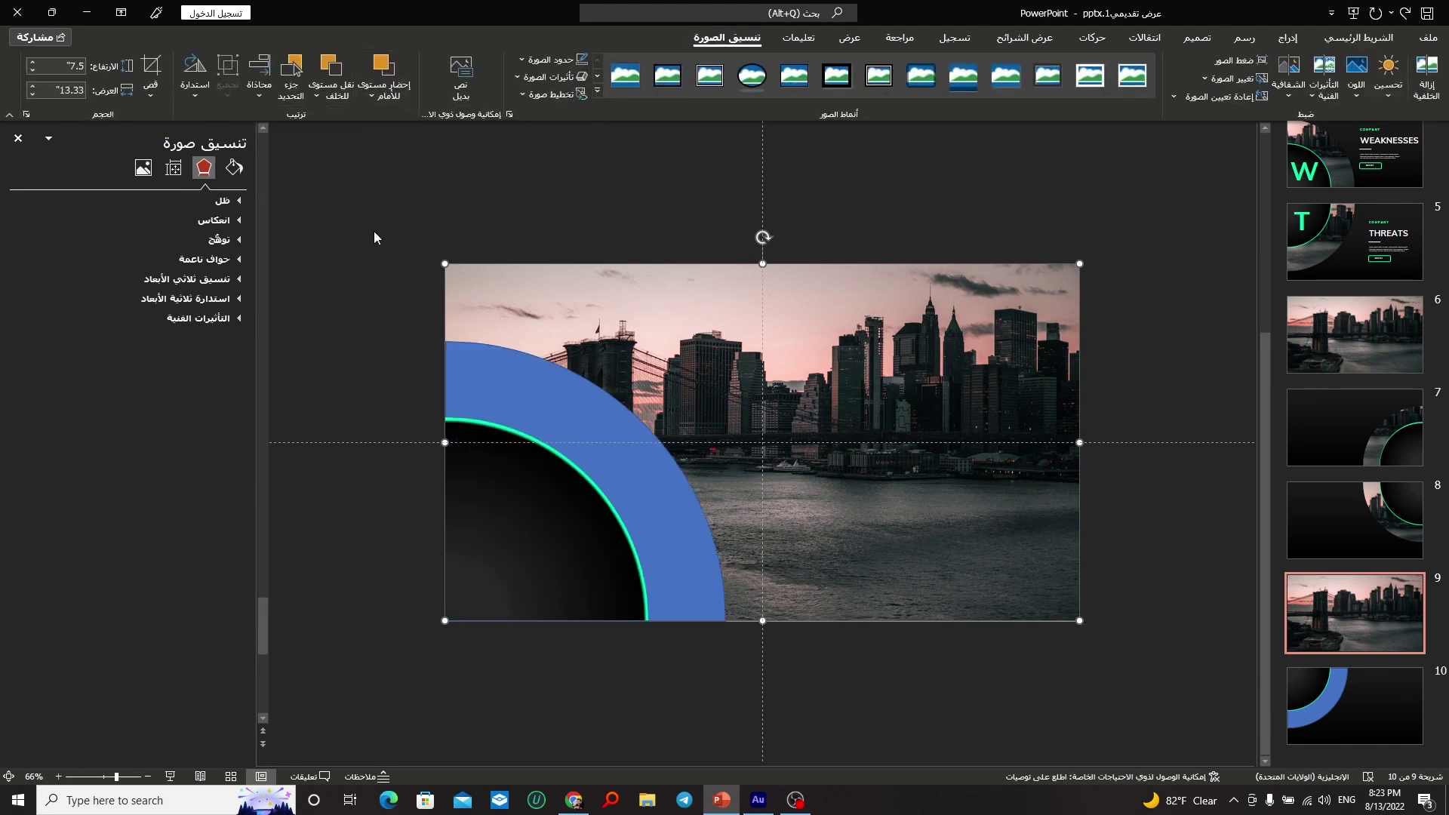
left_click(537, 380, "shift")
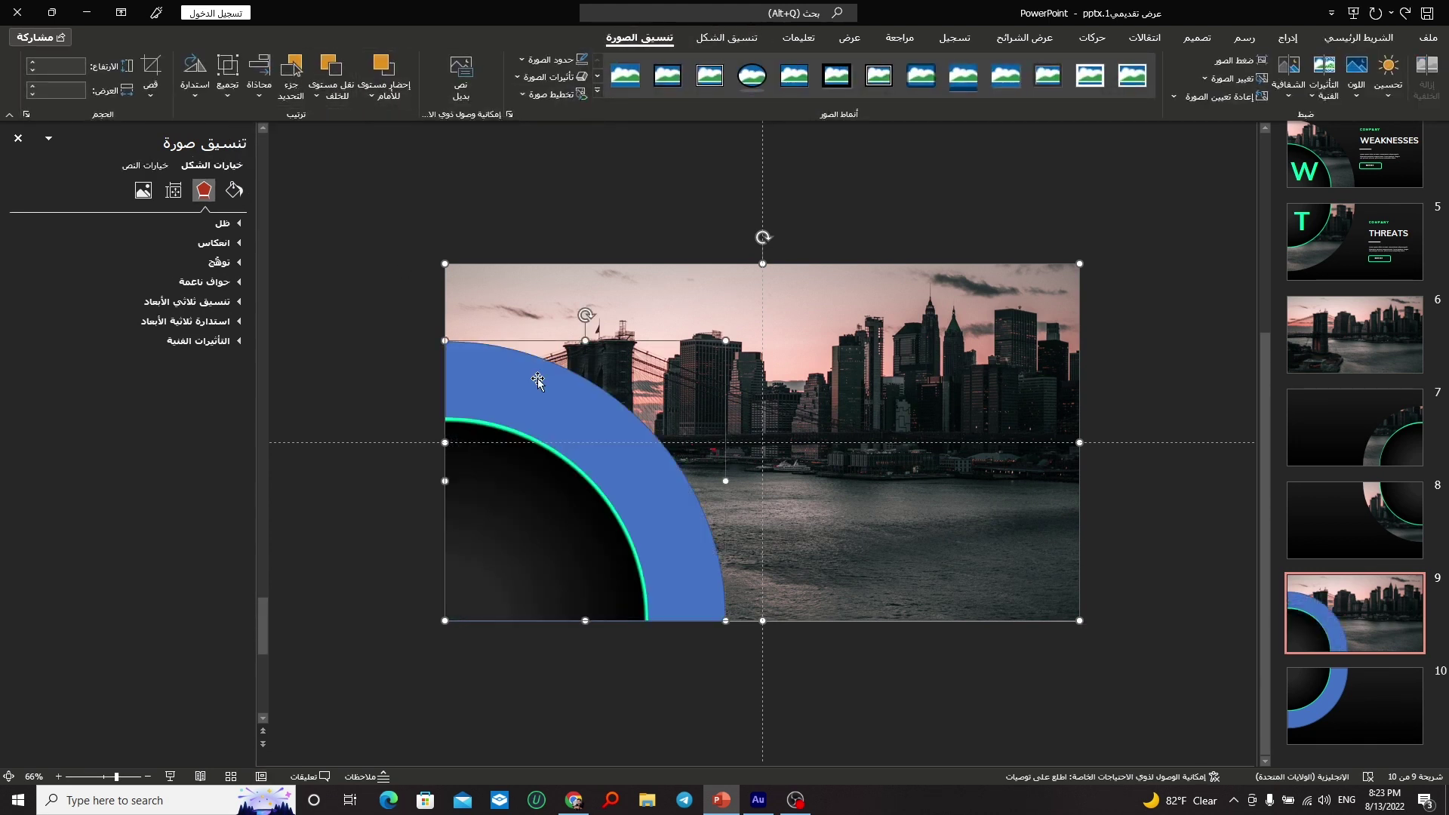
left_click(727, 37)
left_click(1291, 94)
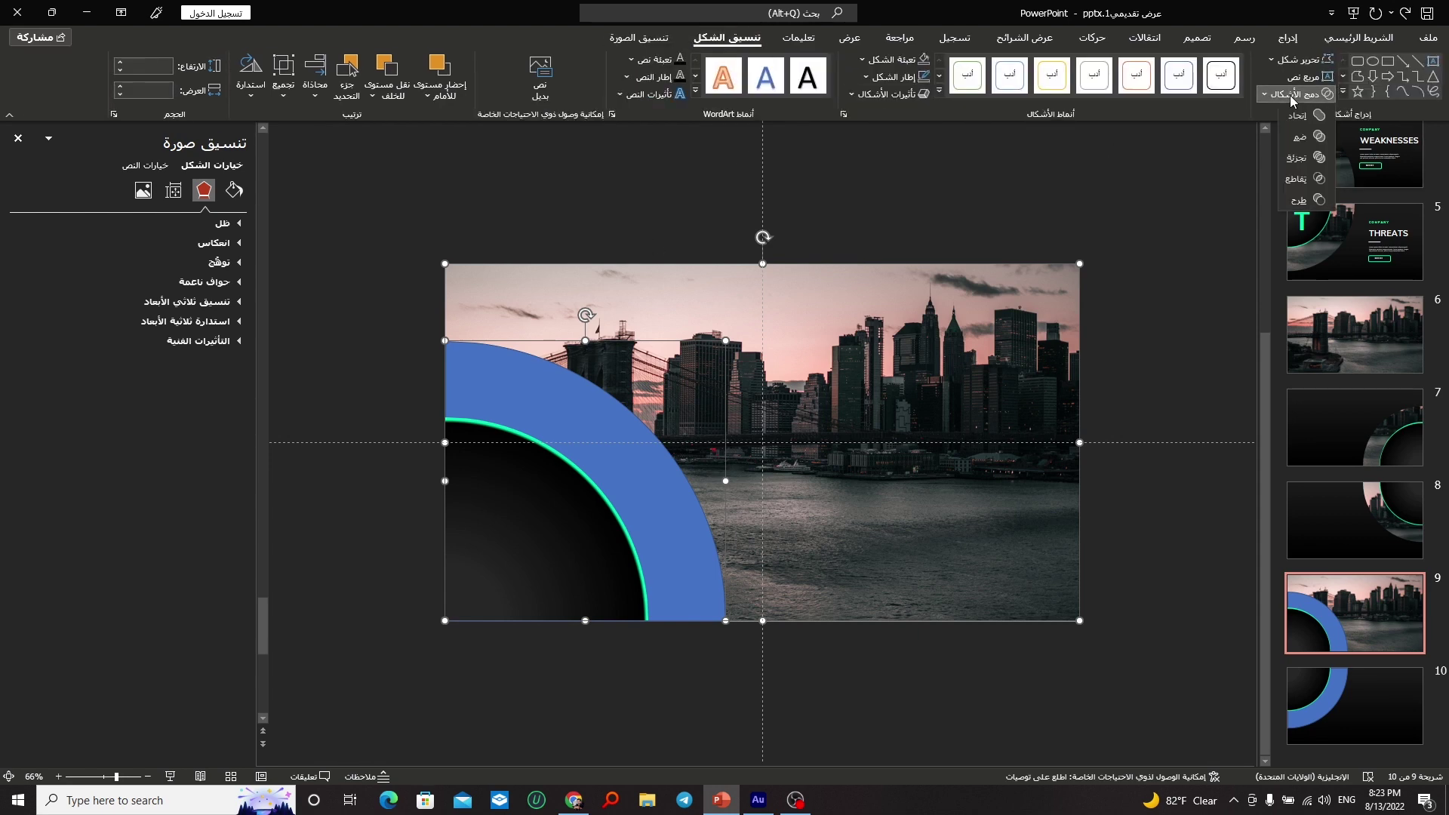
left_click(1288, 181)
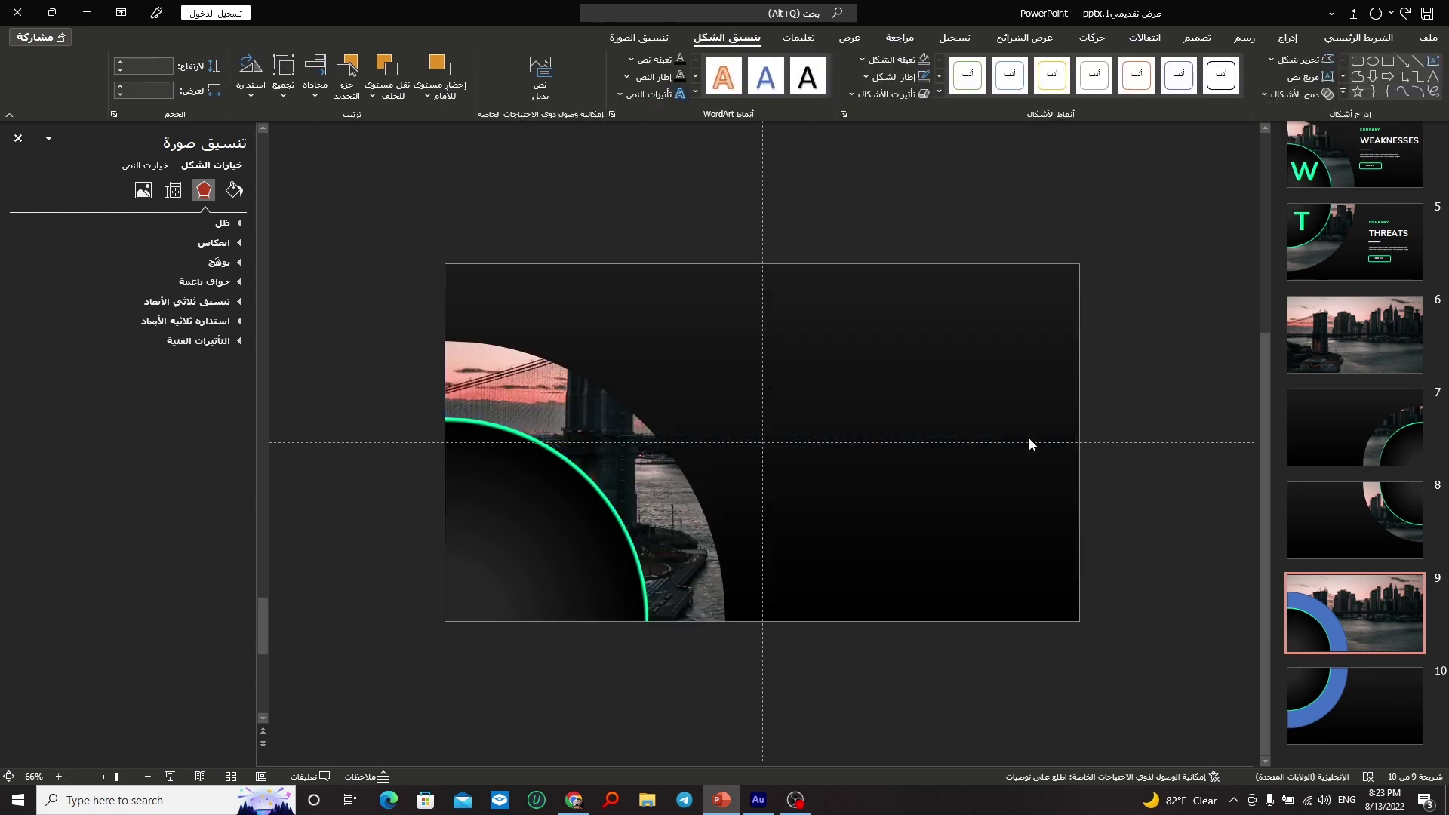
Step: On slide 10, paste the city photo behind the blue arc and intersect them
left_click(1336, 694)
key("ctrl+v")
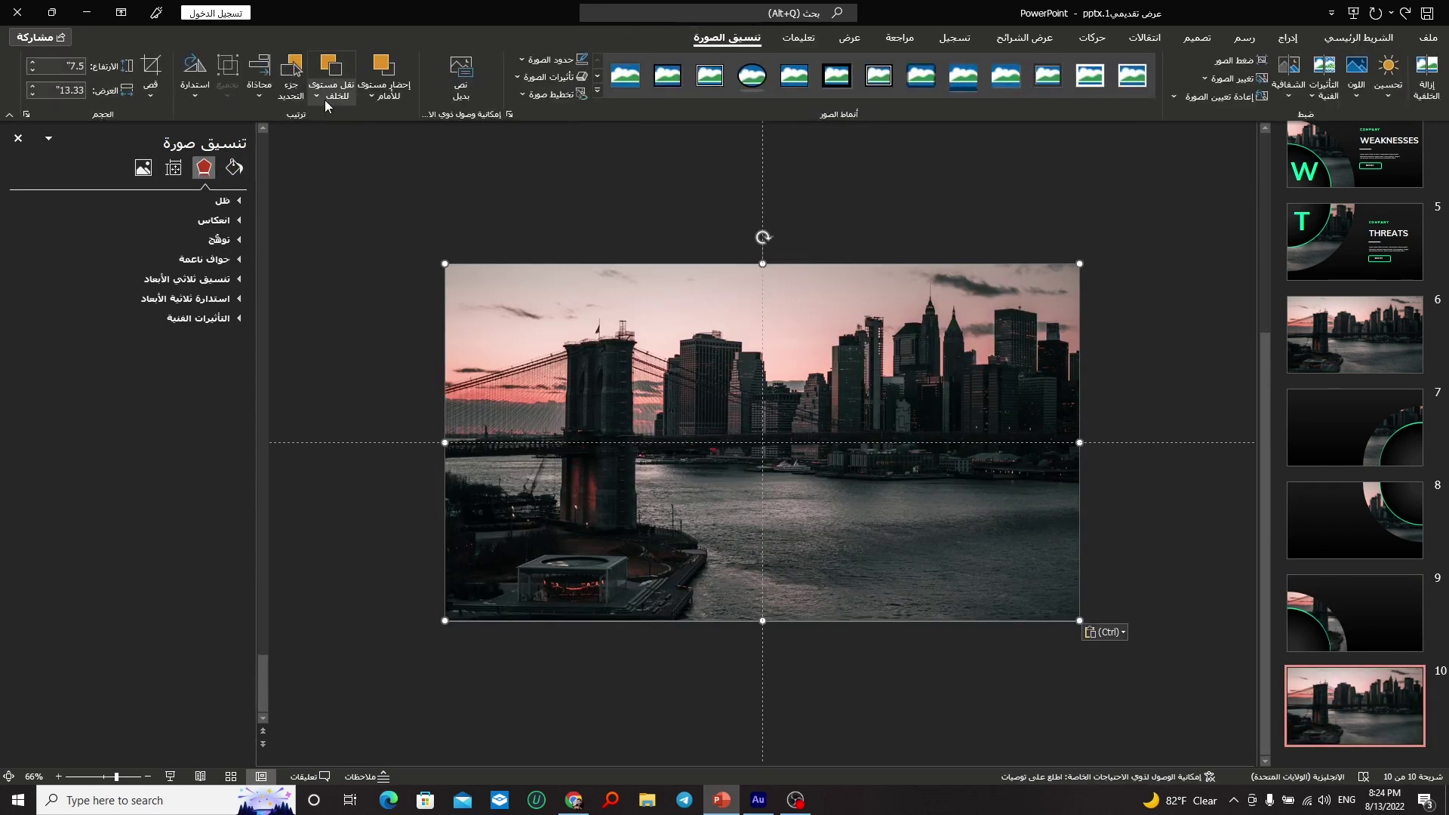
left_click(330, 68)
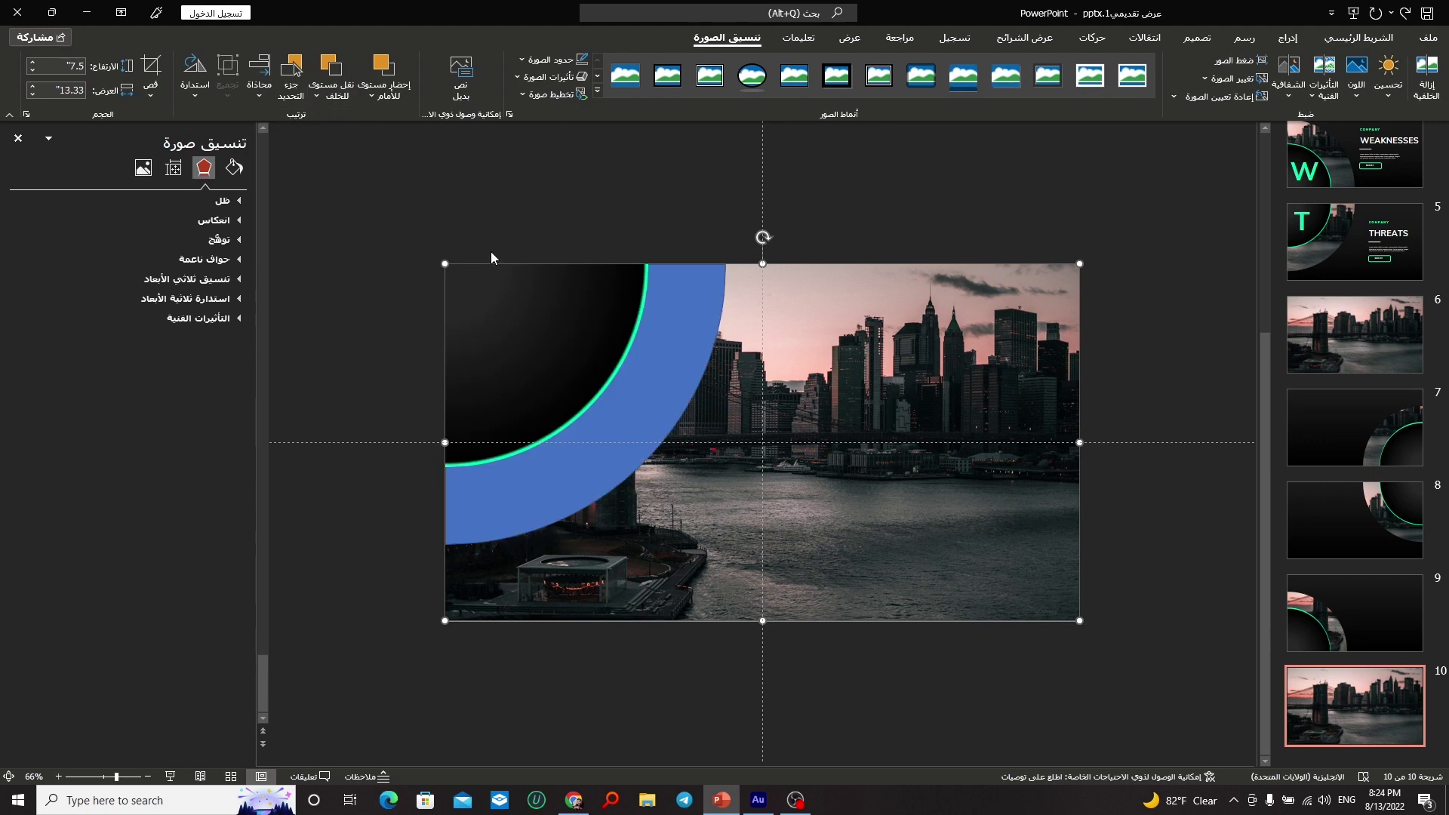
left_click(683, 350, "shift")
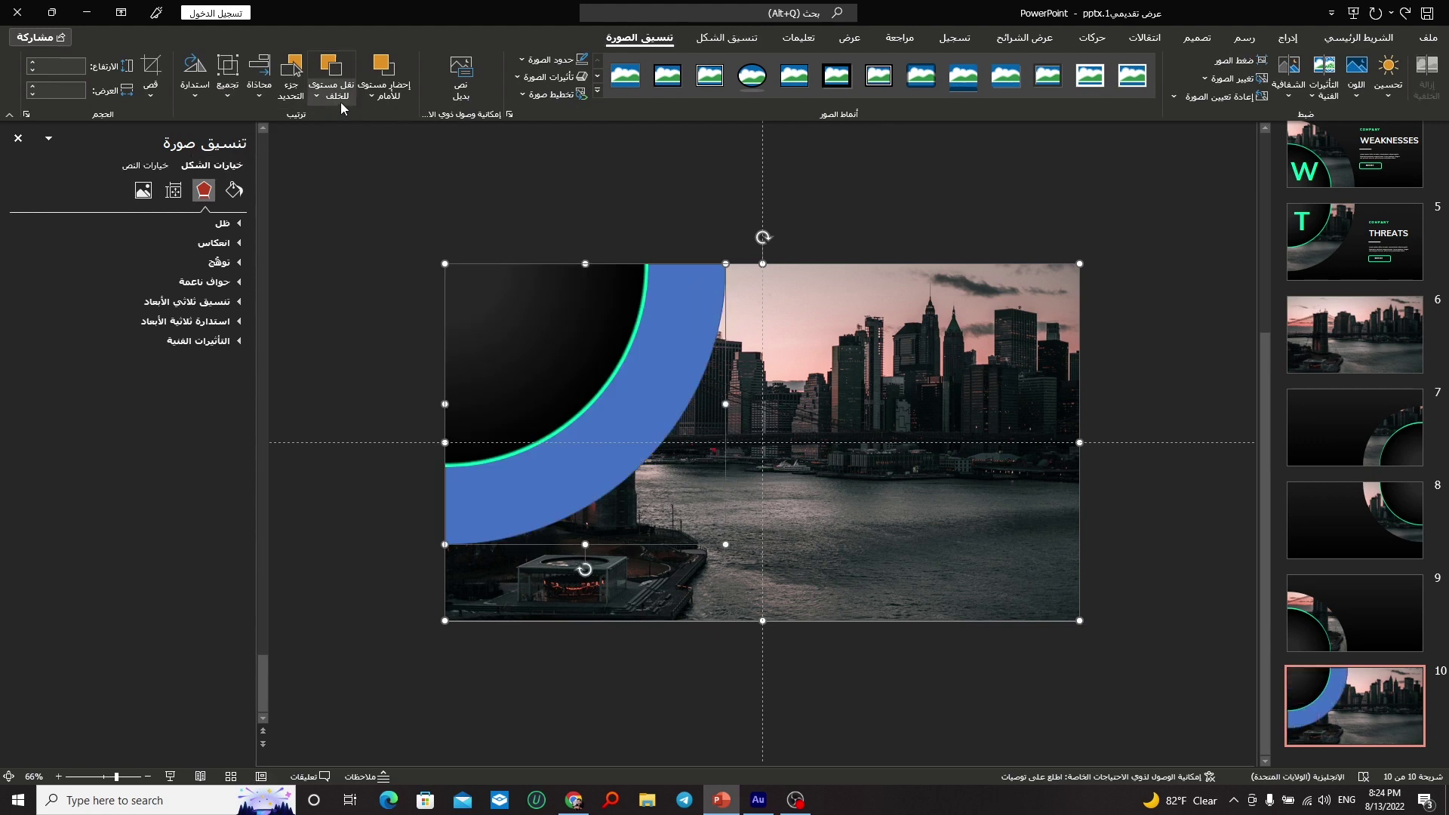
left_click(727, 38)
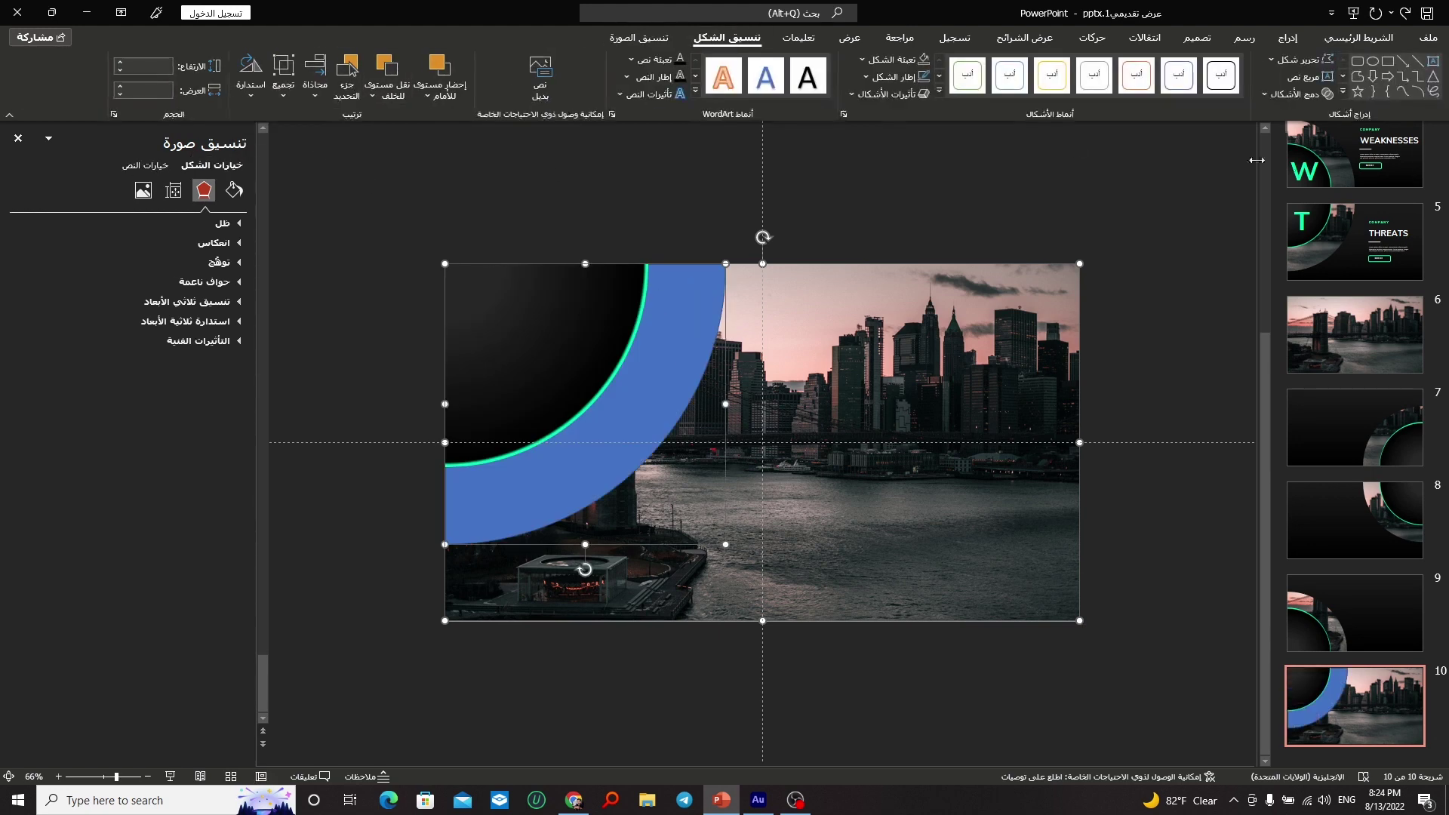
left_click(1281, 97)
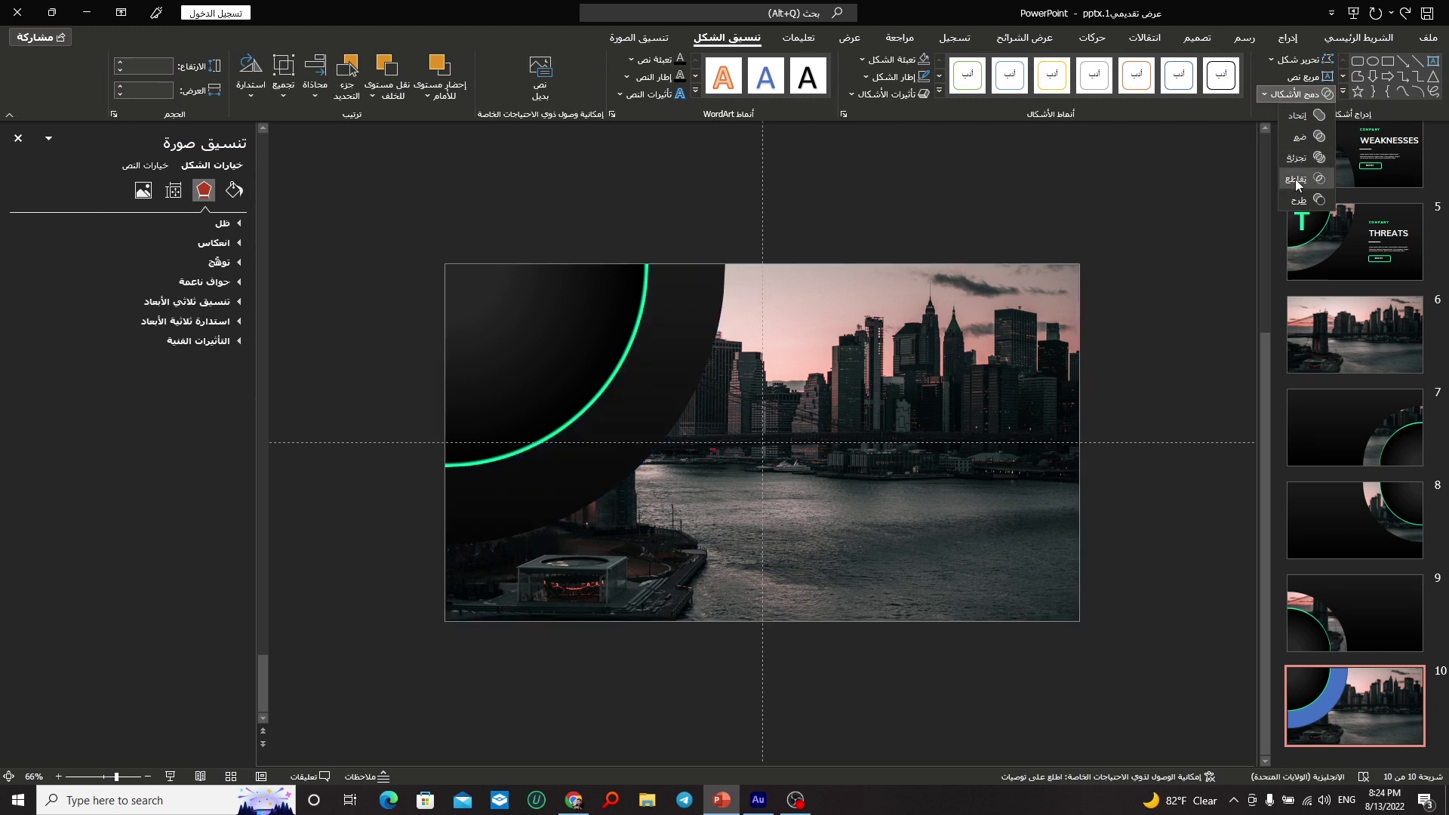
left_click(1298, 181)
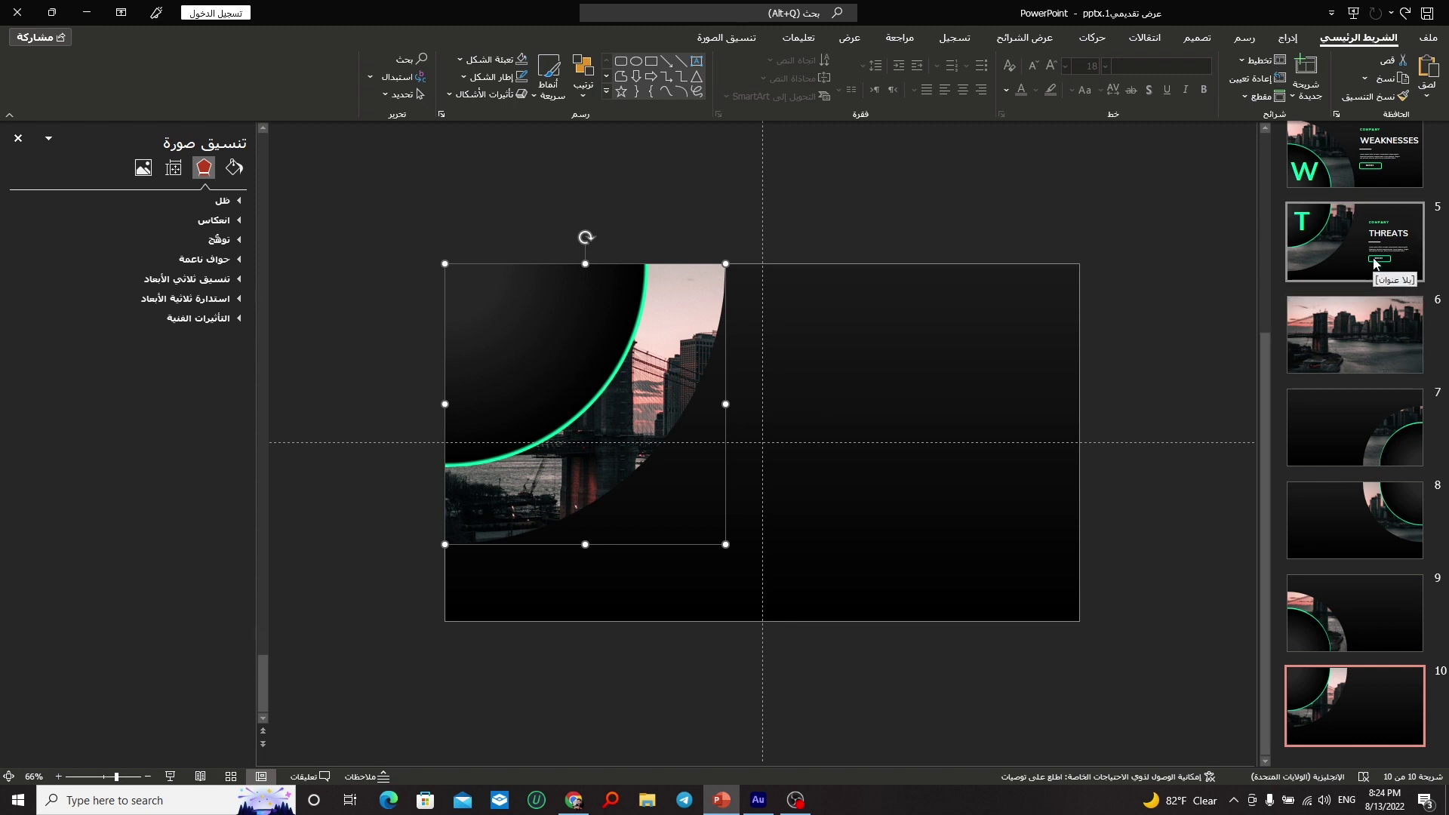
scroll(1374, 262, "up", 3)
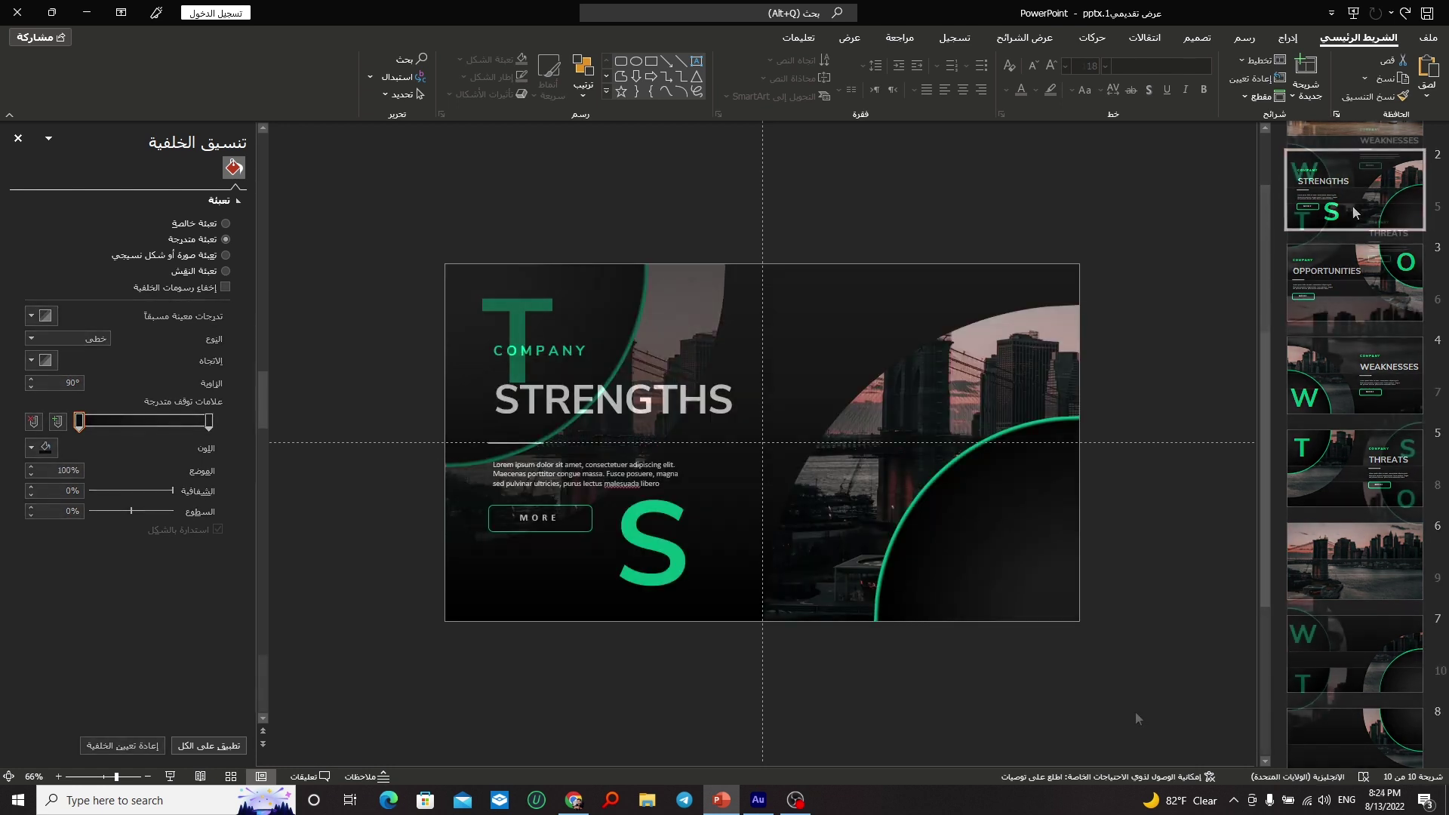
Step: Duplicate slide 10, move the copy to position 7 and delete all its contents
right_click(1335, 705)
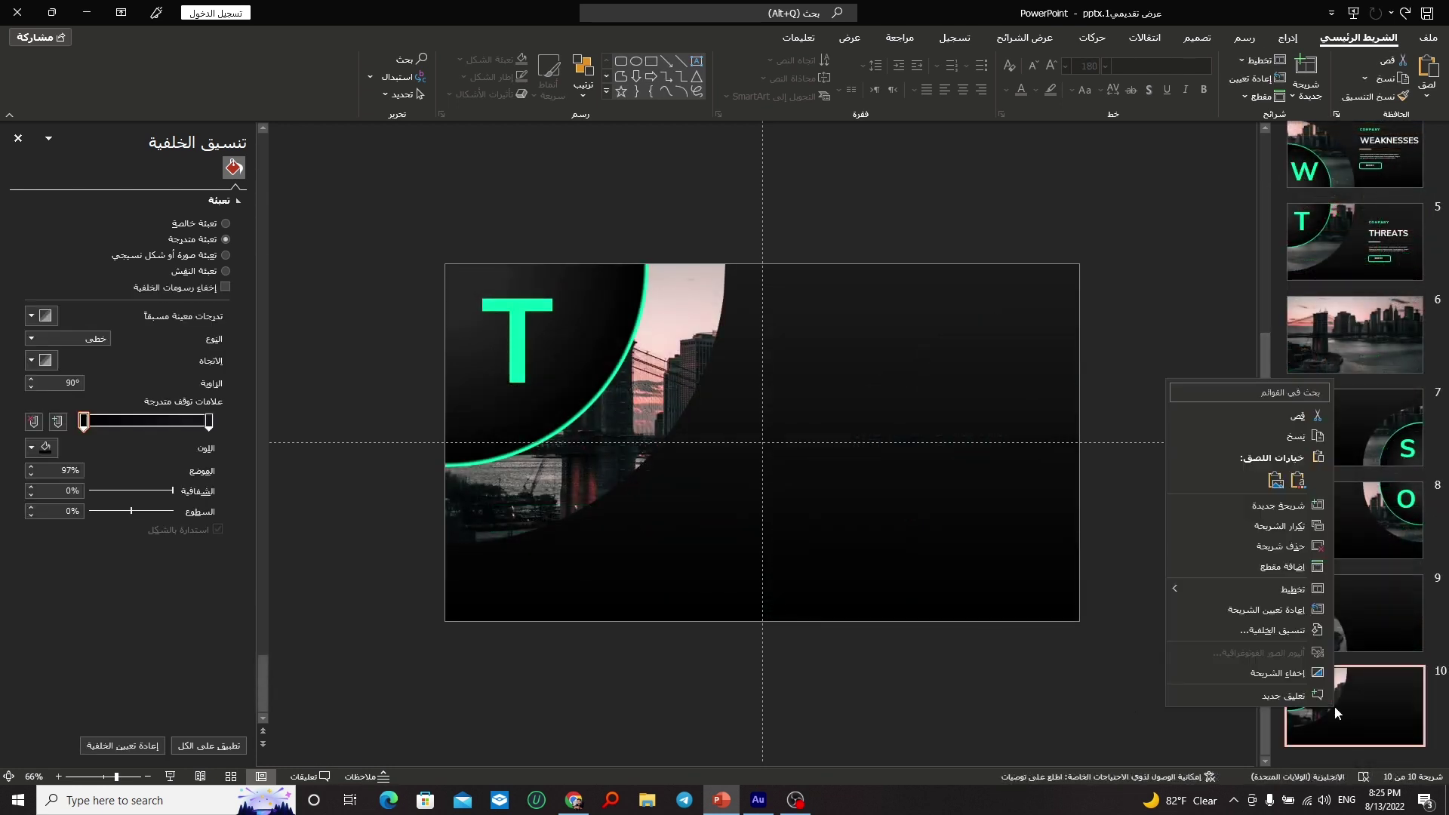
left_click(1257, 525)
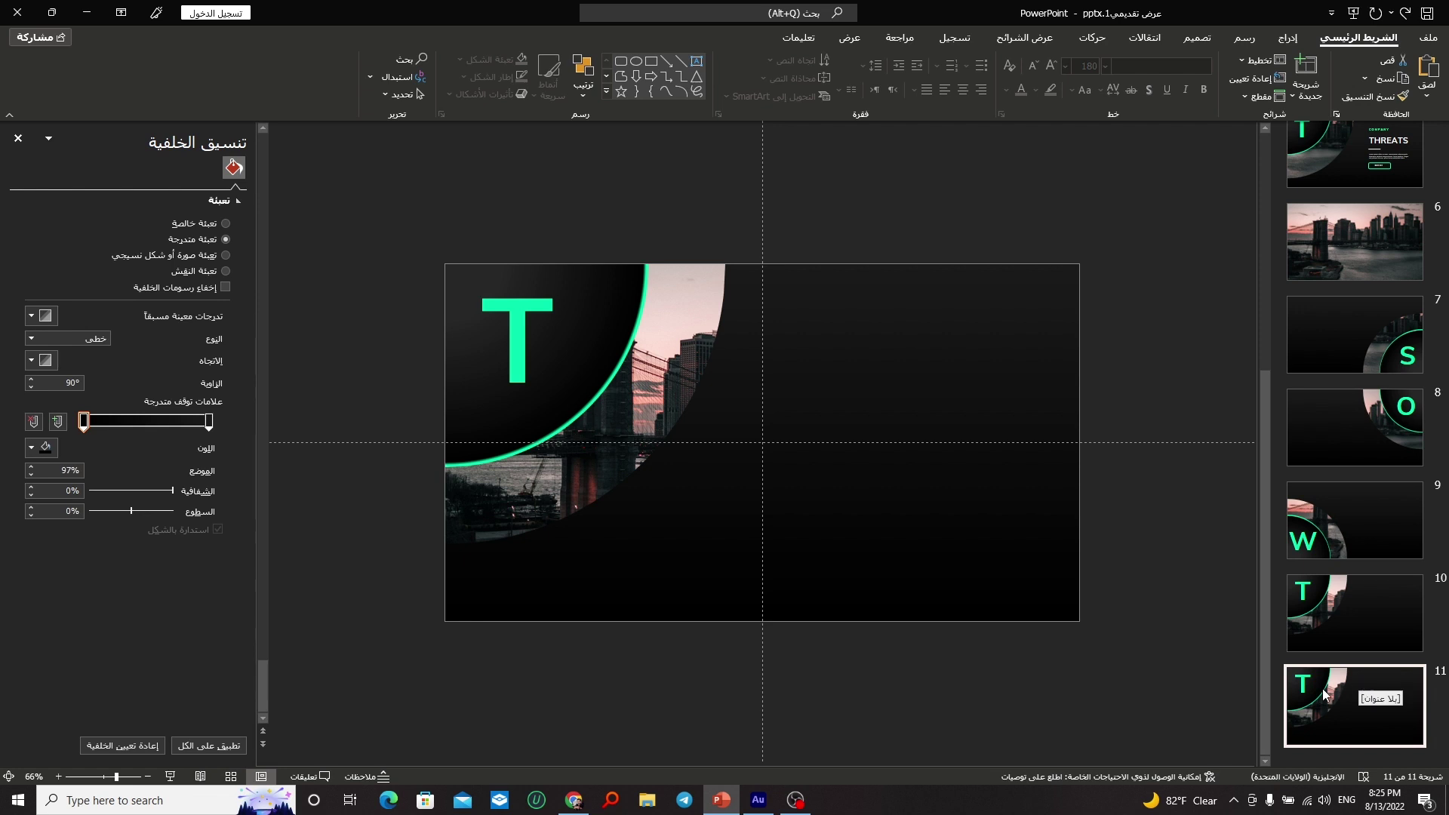
mouse_move(1322, 689)
left_mouse_down()
mouse_move(1365, 305)
mouse_move(1364, 325)
left_mouse_up()
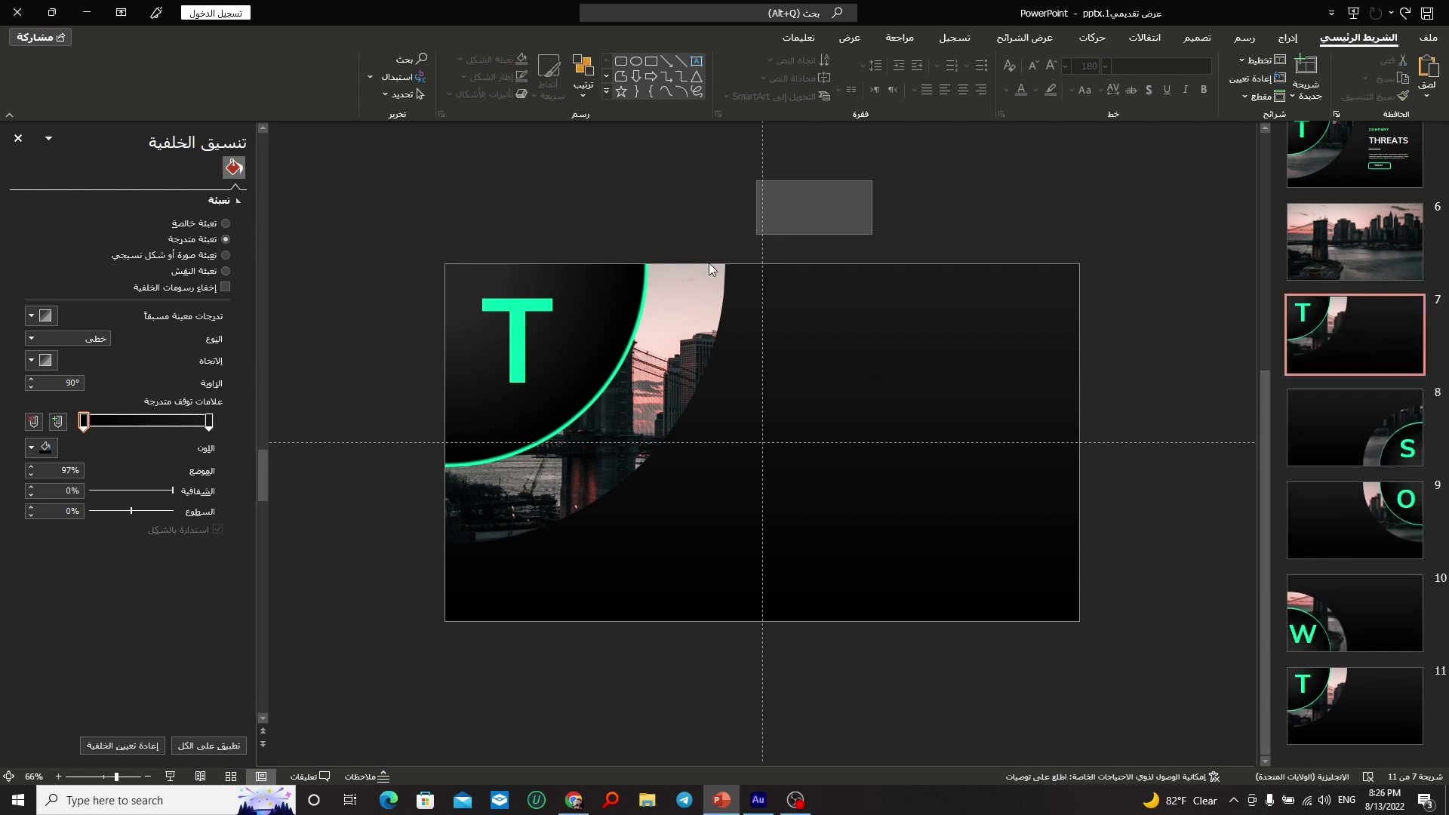
left_click_drag(709, 262, 305, 622)
key("Delete")
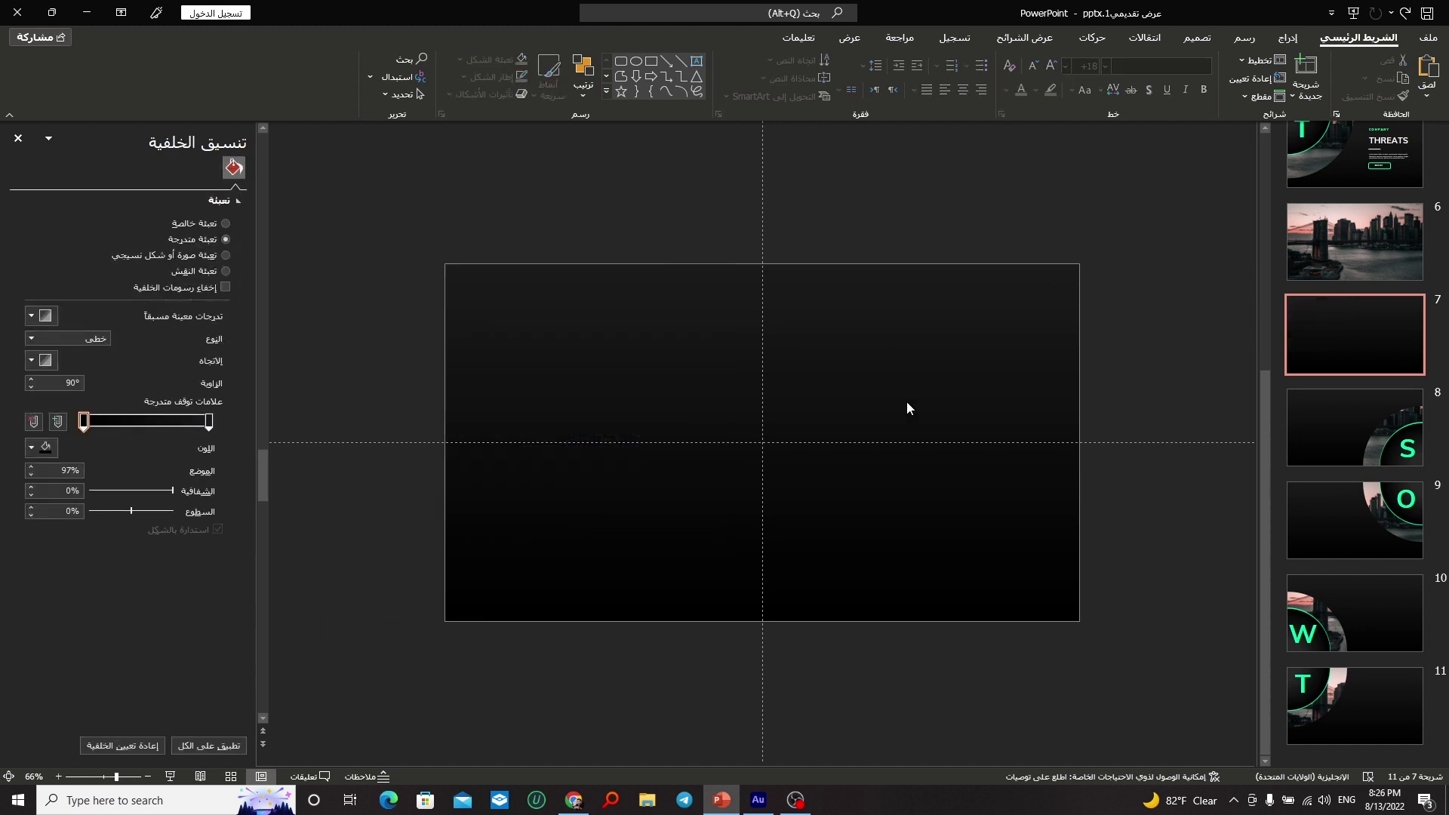
Step: Copy the living-room picture from slide 1 and paste it onto the empty slide 7
scroll(1384, 449, "up", 1)
scroll(1384, 450, "up", 2)
scroll(1384, 450, "up", 2)
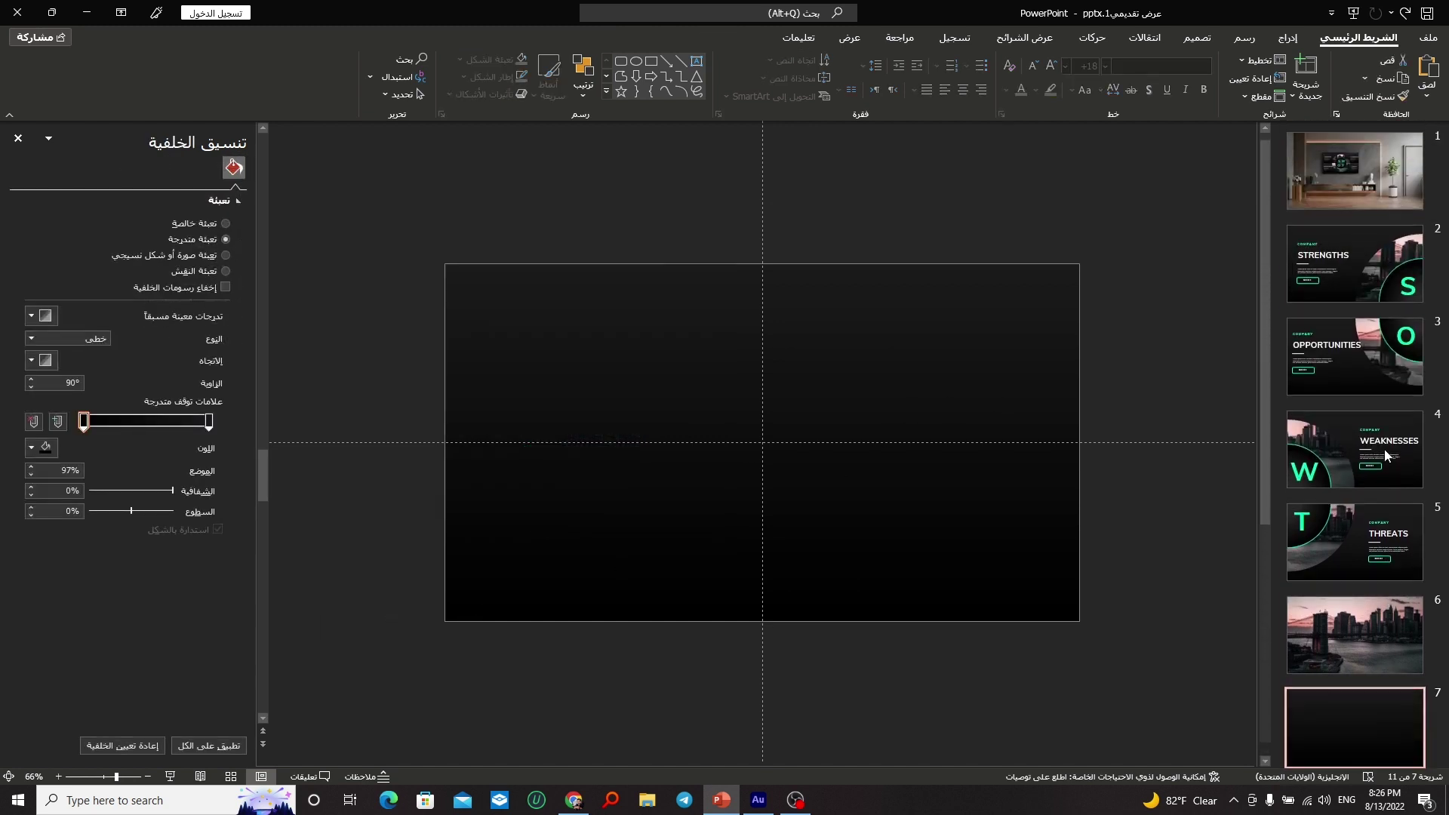
left_click(1379, 197)
left_click(953, 452)
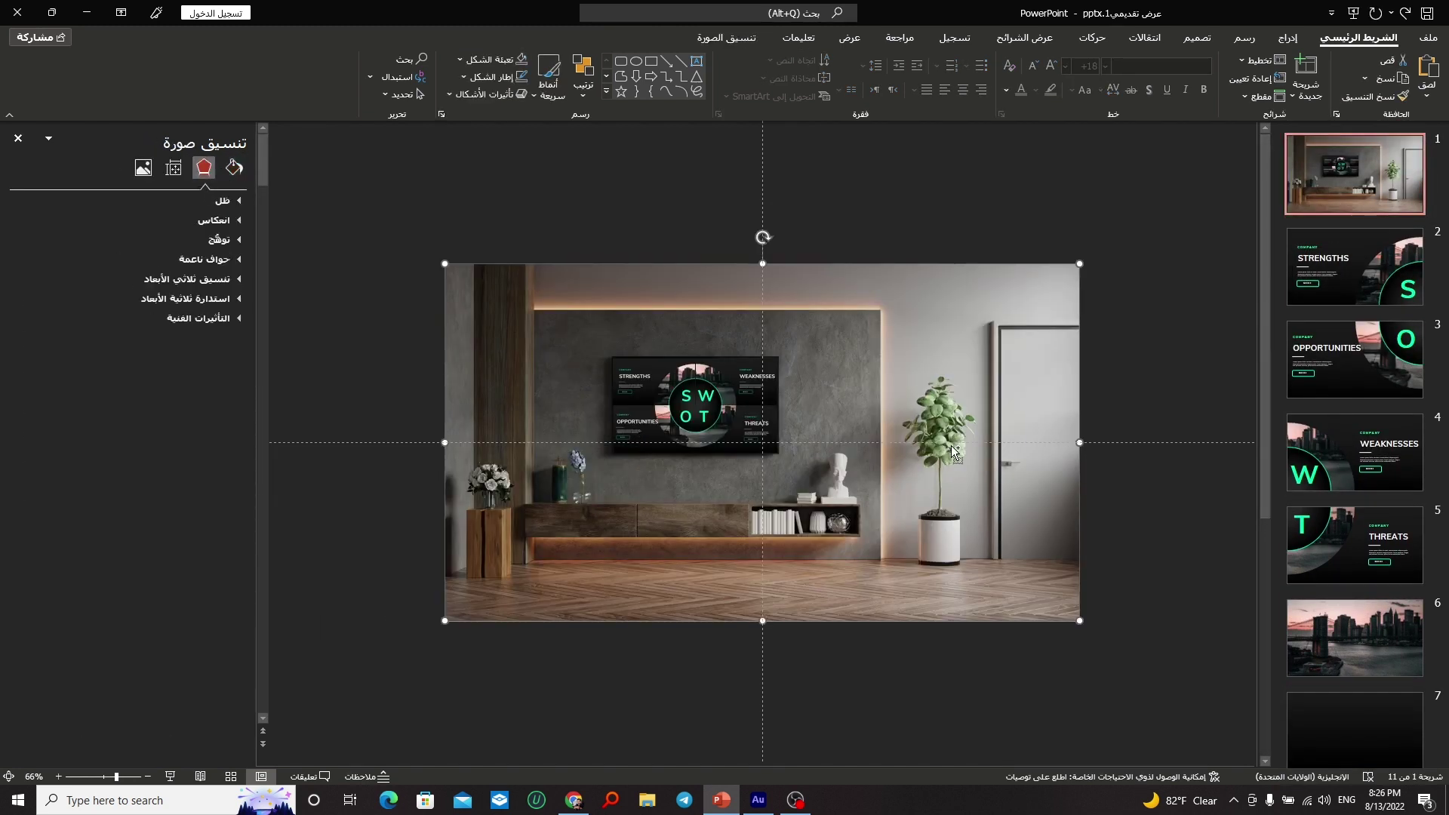
left_click(1355, 729)
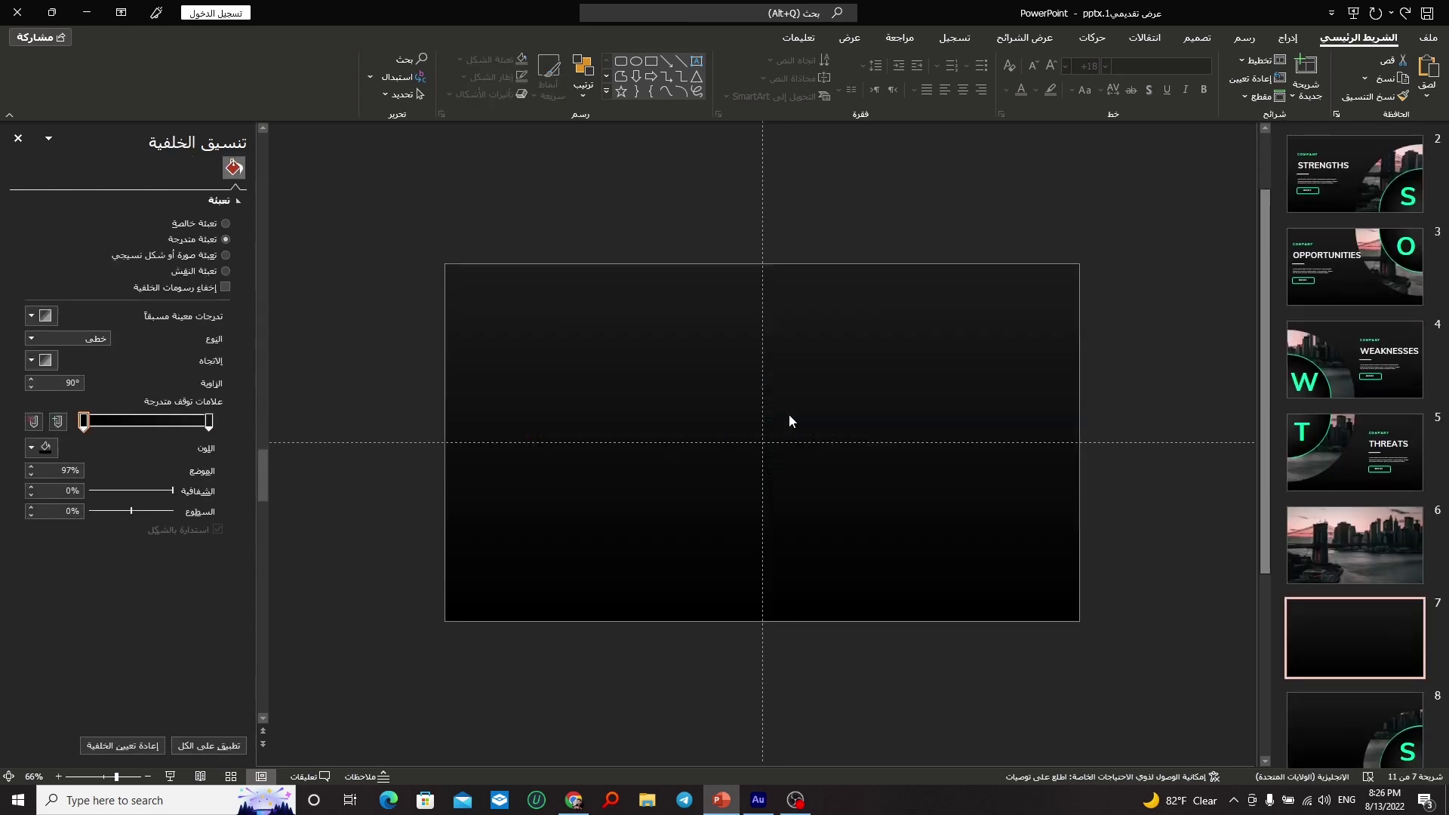
key("ctrl+v")
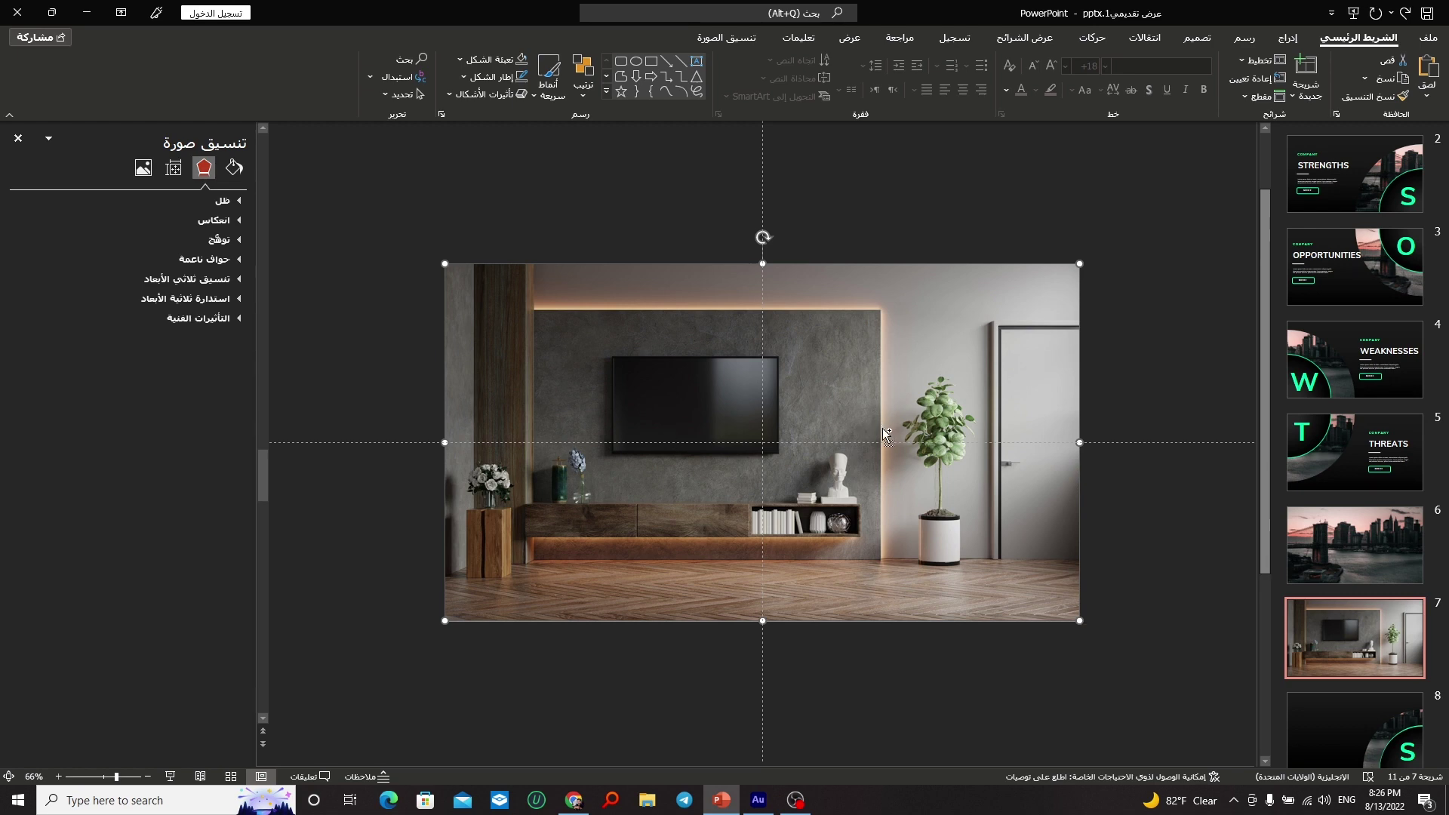
scroll(883, 431, "up", 1, "ctrl")
scroll(883, 430, "up", 3, "ctrl")
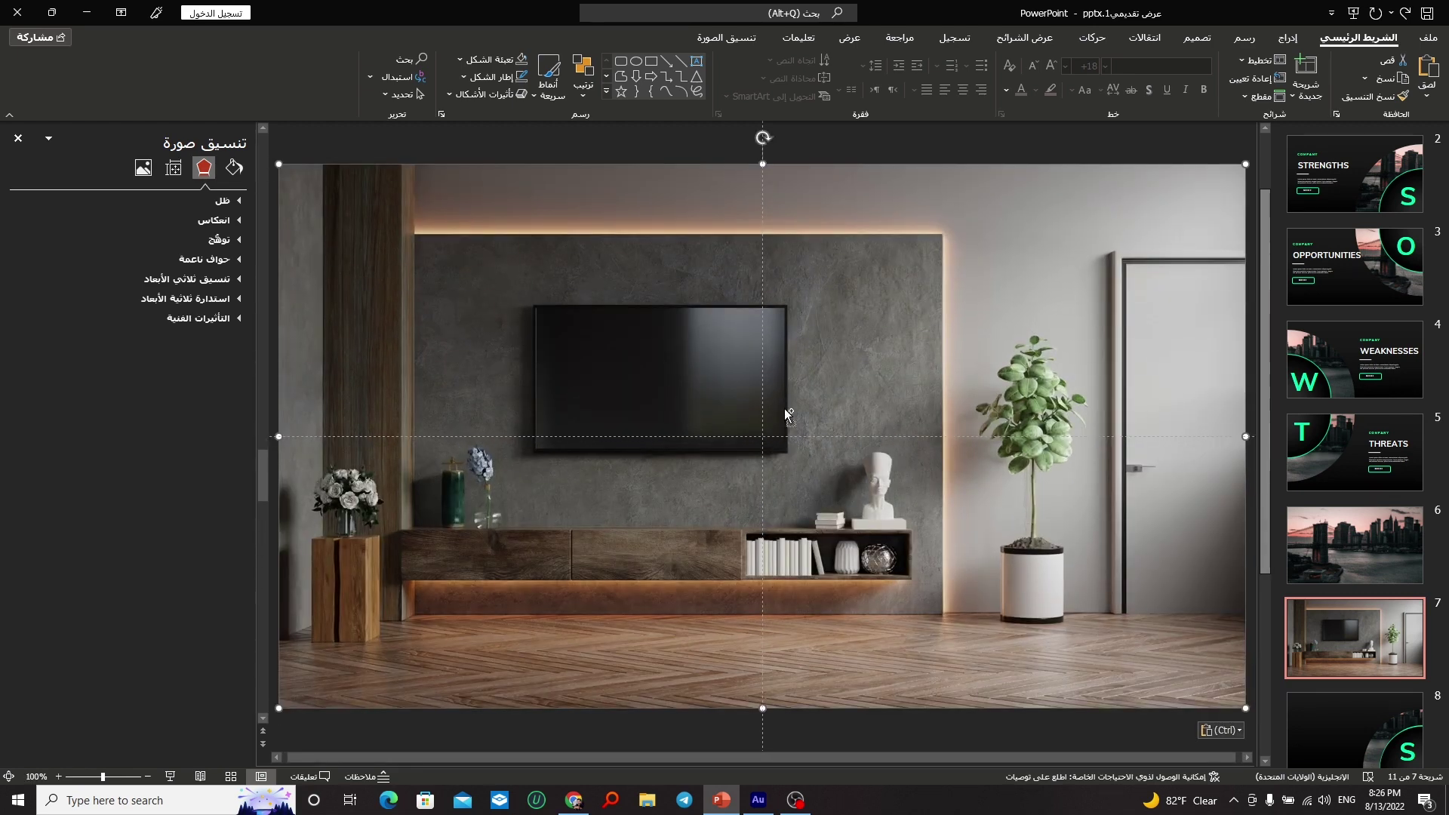
scroll(778, 423, "down", 2, "ctrl")
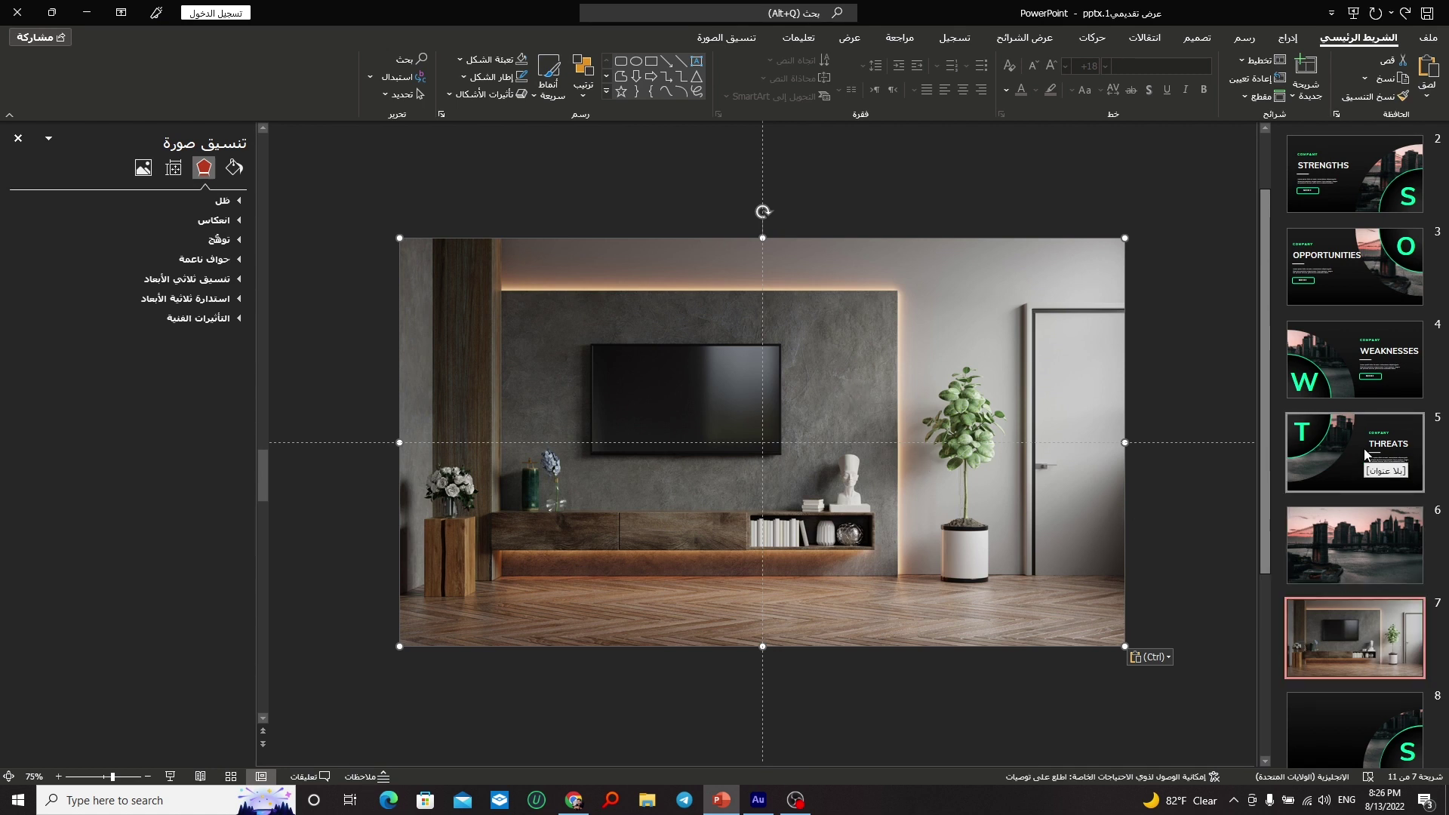
Step: Copy the STRENGTHS and OPPORTUNITIES text groups onto ring slides 8 and 9
left_click(1349, 177)
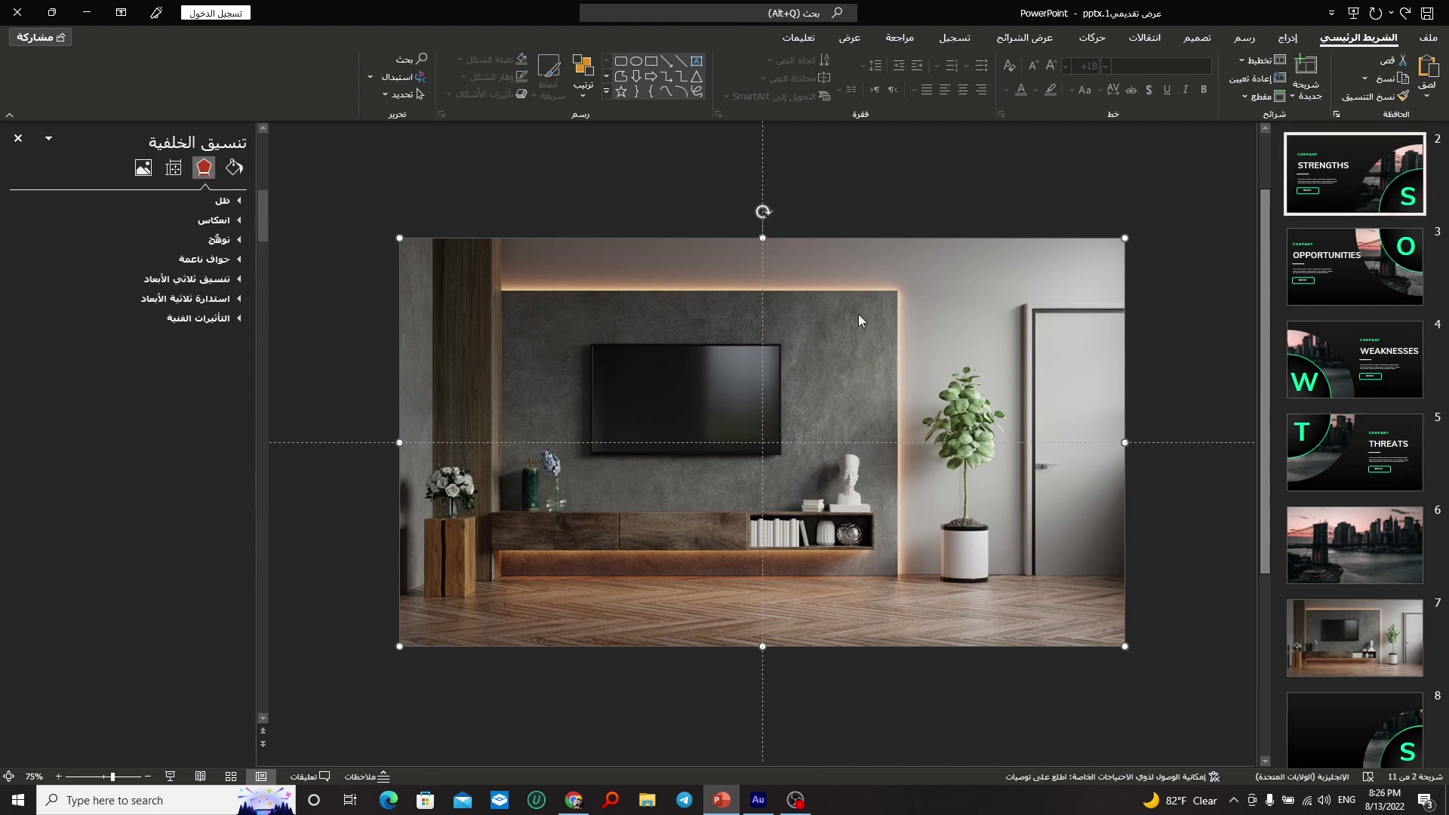
left_click(572, 393)
left_click(639, 320)
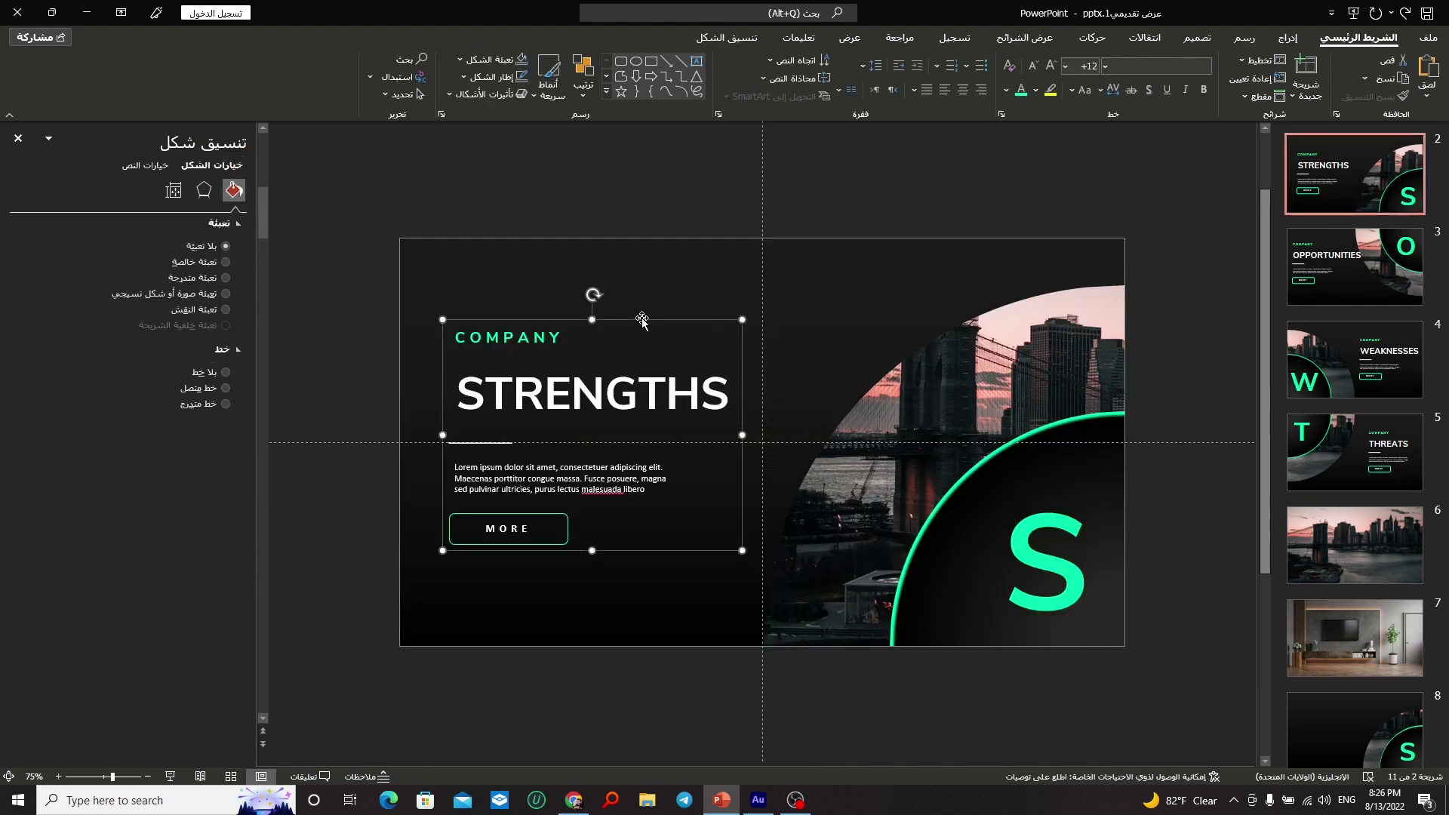
left_click(963, 426)
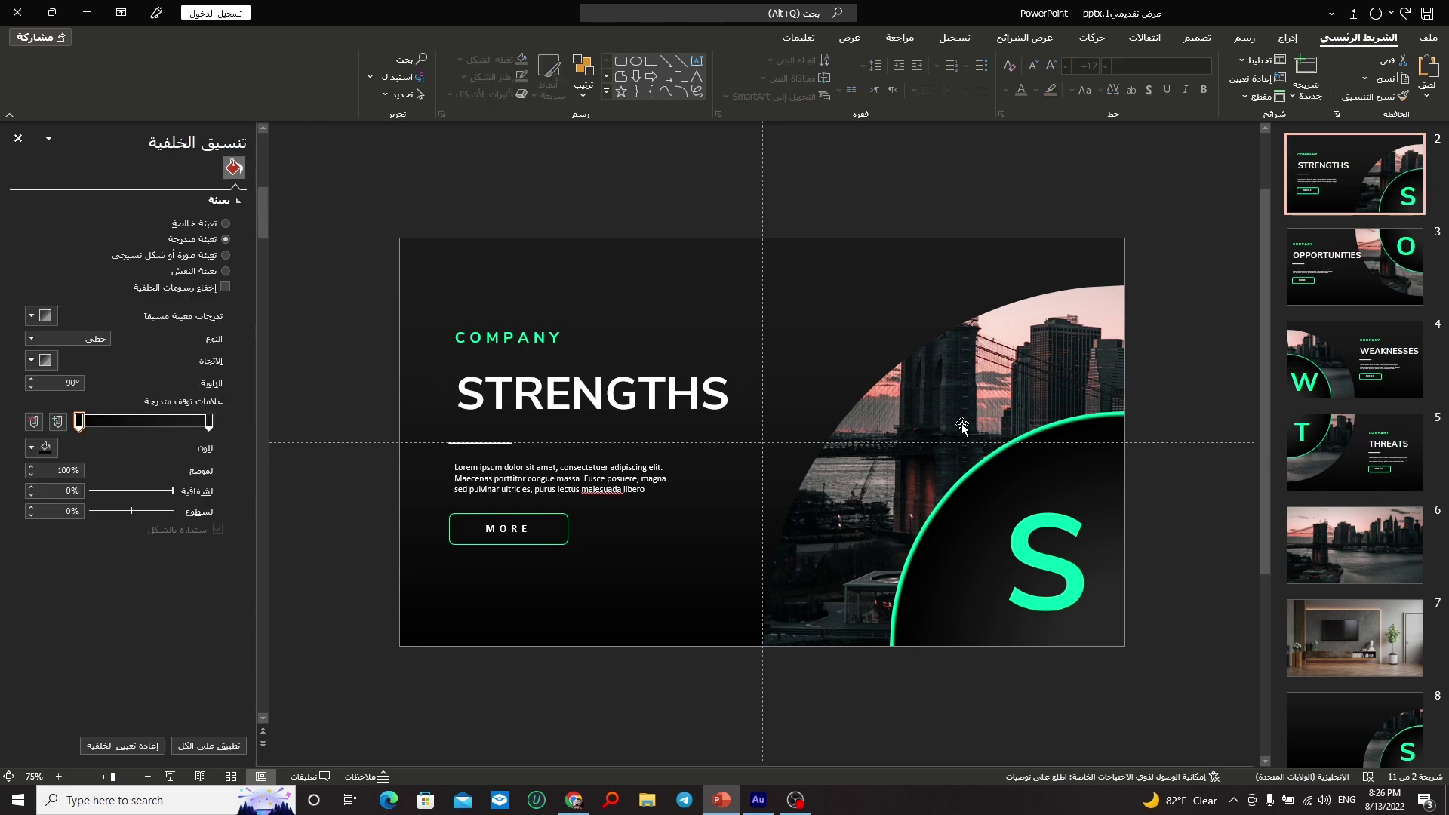
left_click(1358, 734)
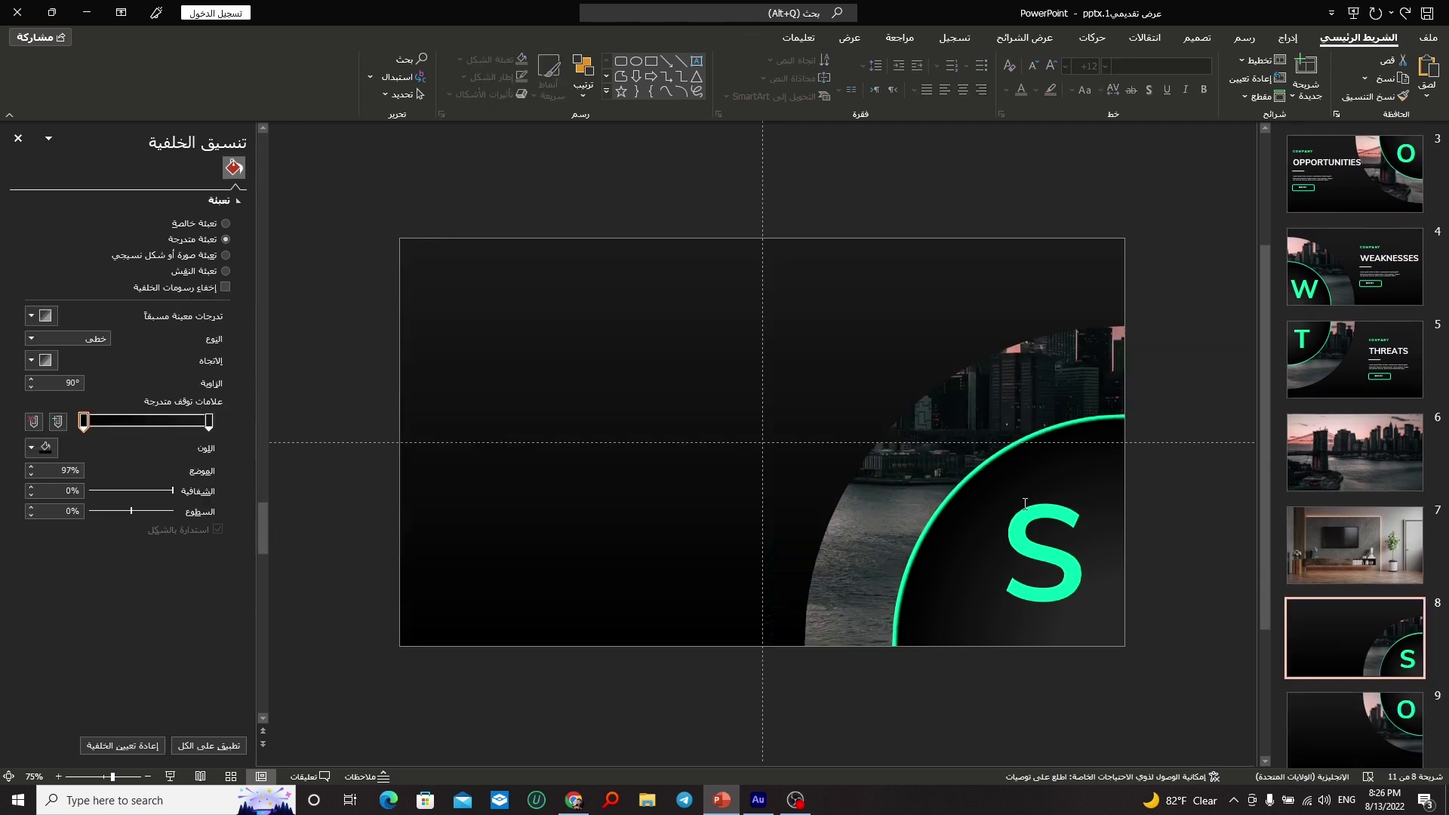
key("ctrl+v")
scroll(1336, 351, "up", 3)
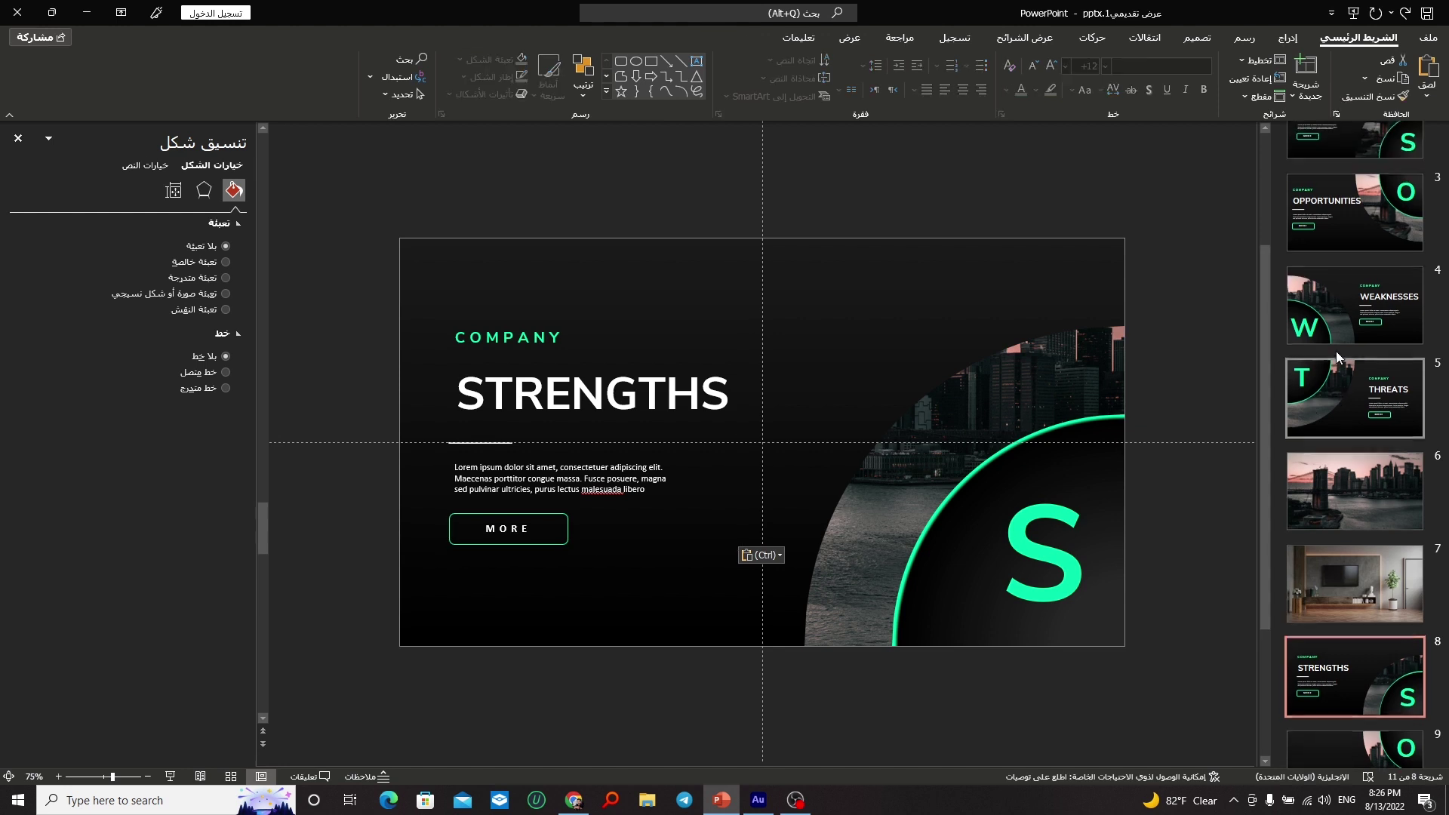
left_click(1338, 346)
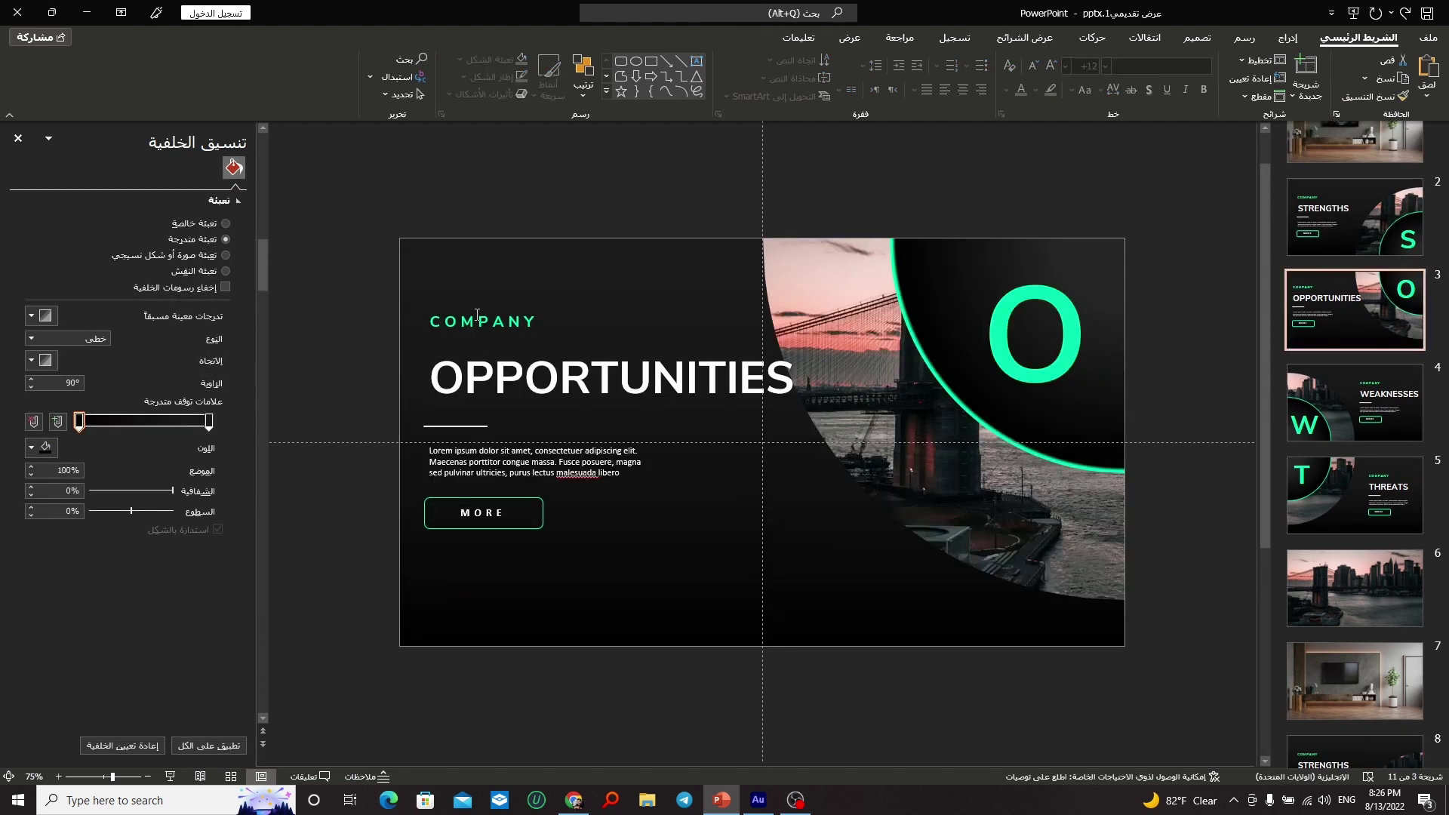
left_click(477, 315)
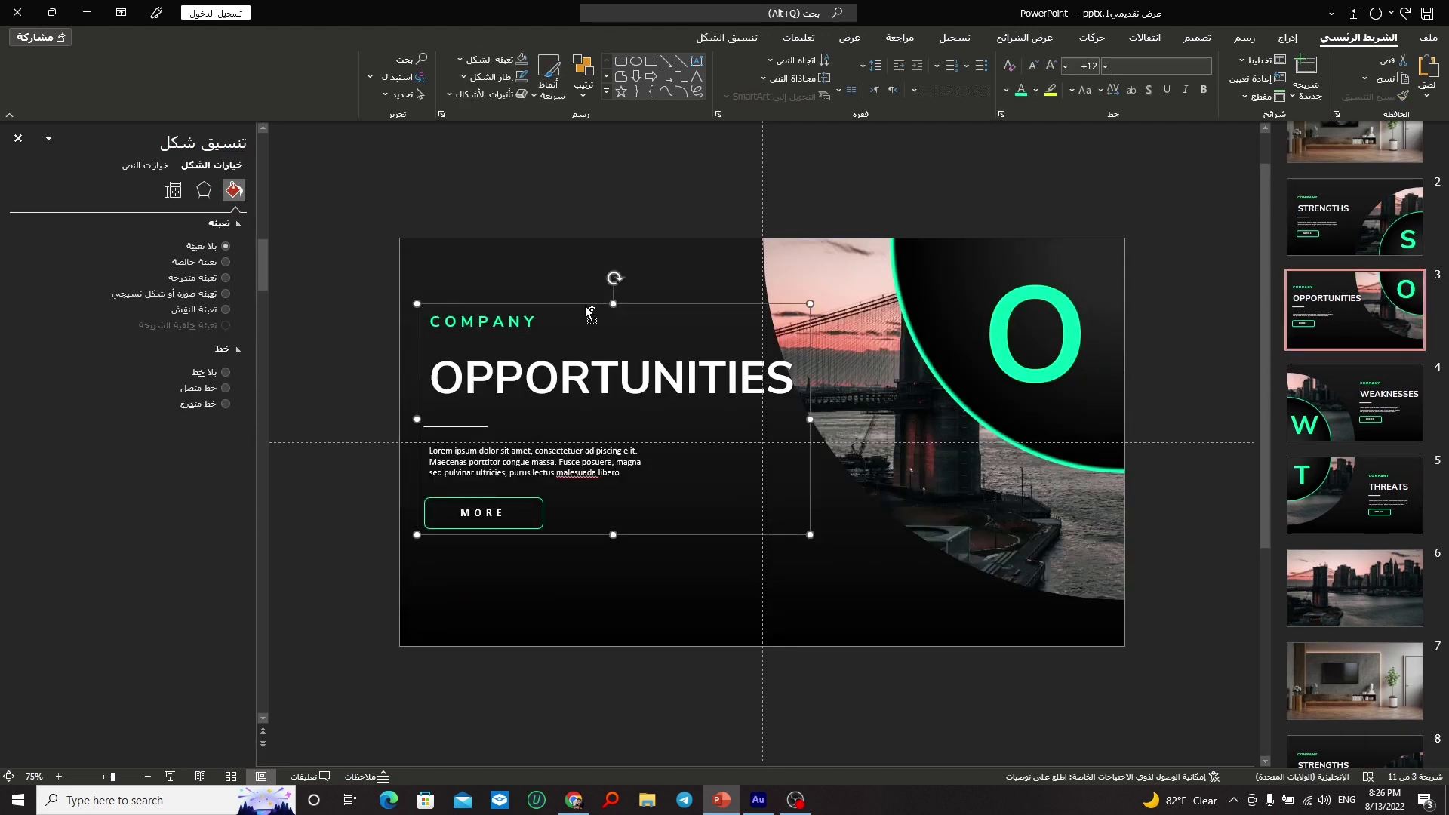
scroll(1355, 574, "down", 2)
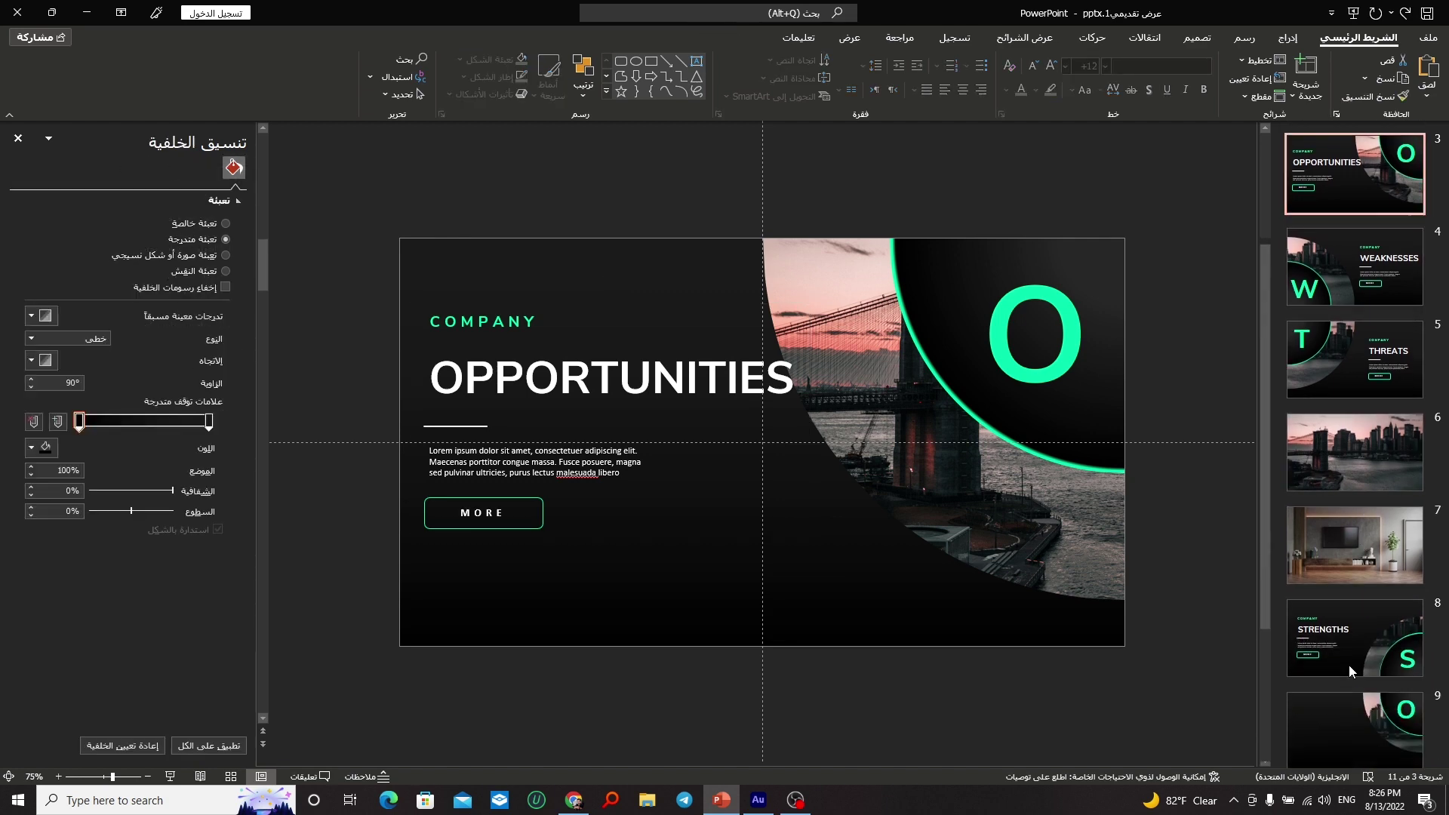
left_click(1377, 717)
key("ctrl+v")
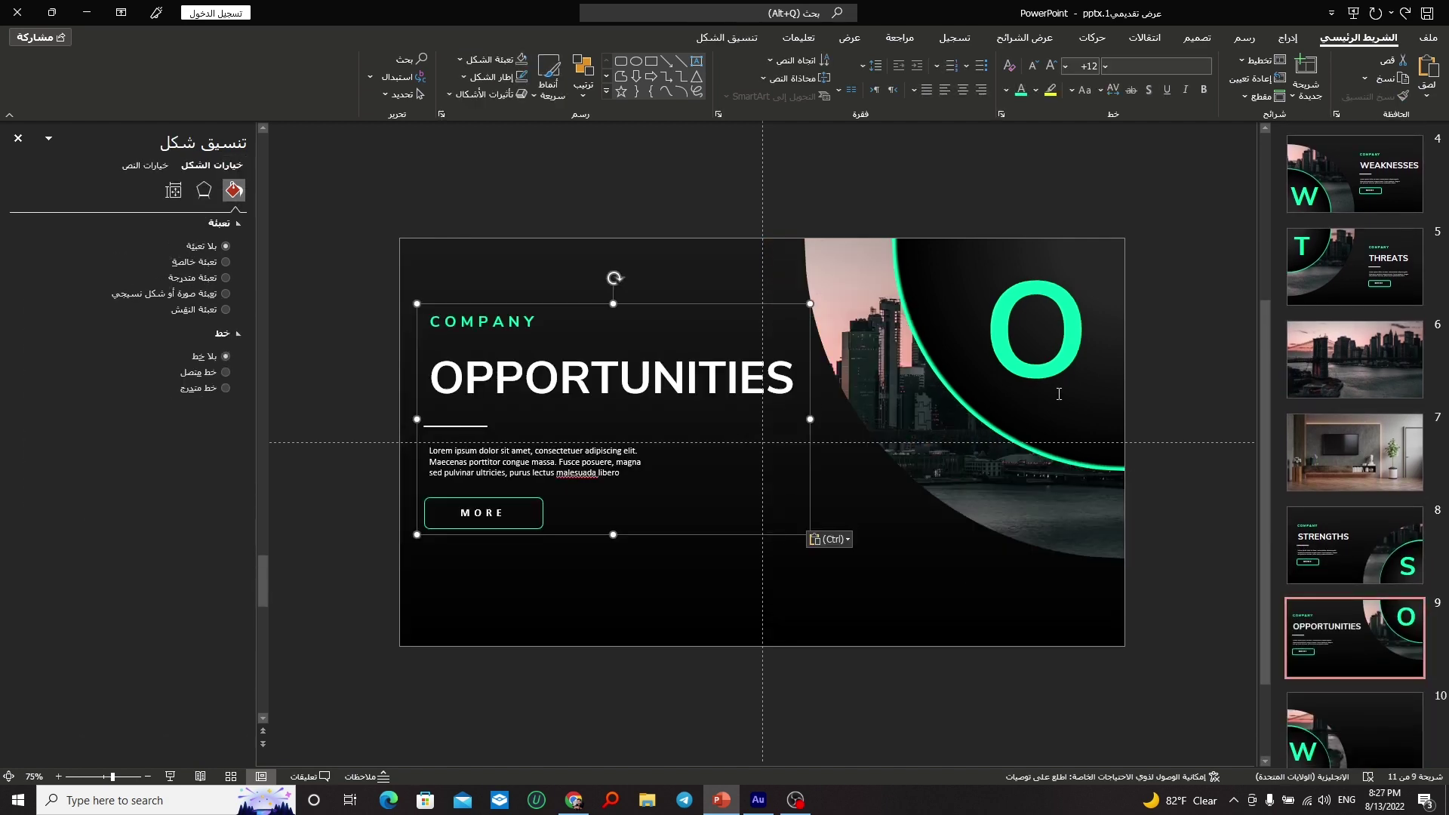
Step: Copy the THREATS and WEAKNESSES text groups onto ring slides 11 and 10
left_click(1366, 273)
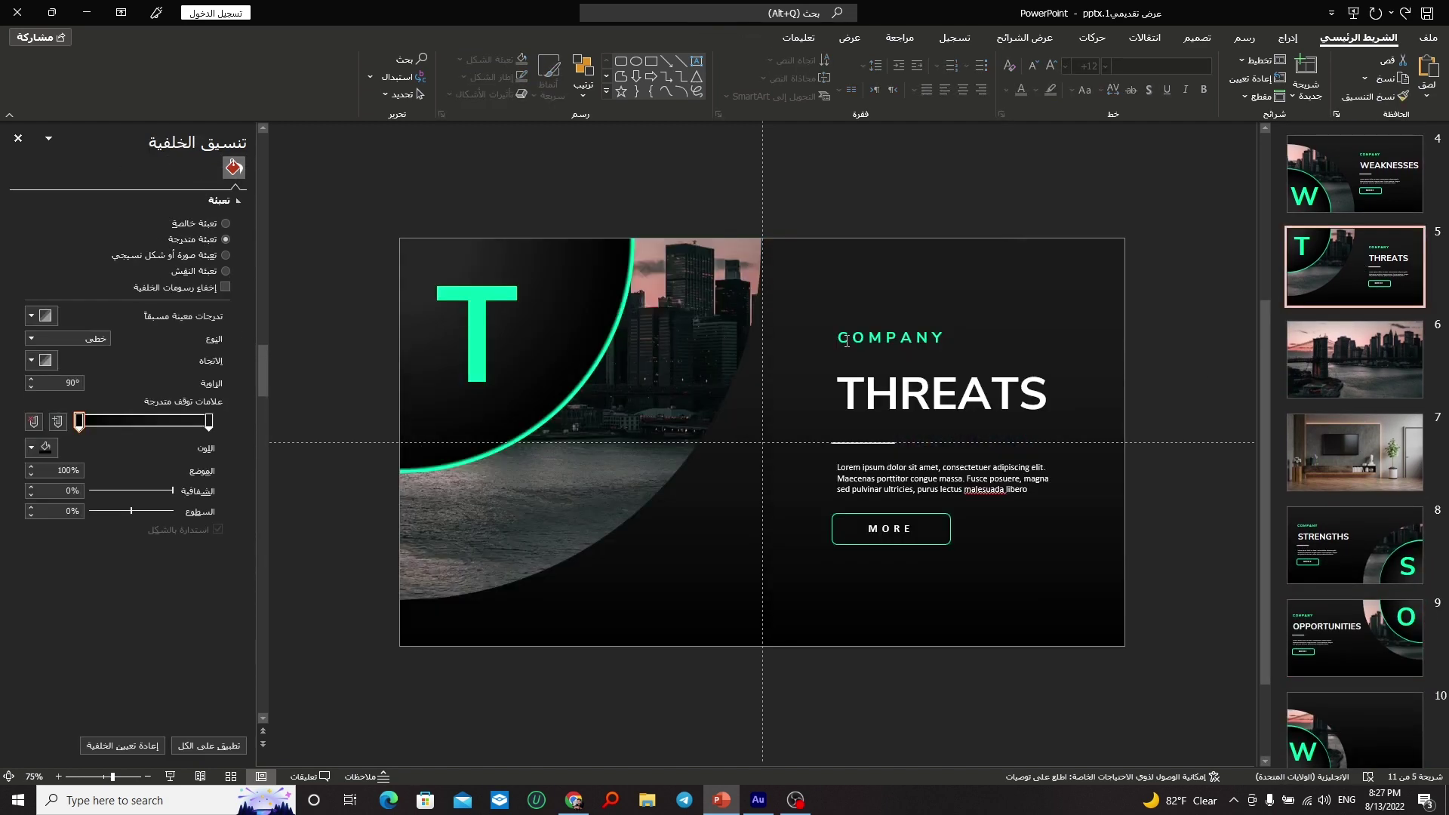
left_click(846, 340)
left_click(987, 321)
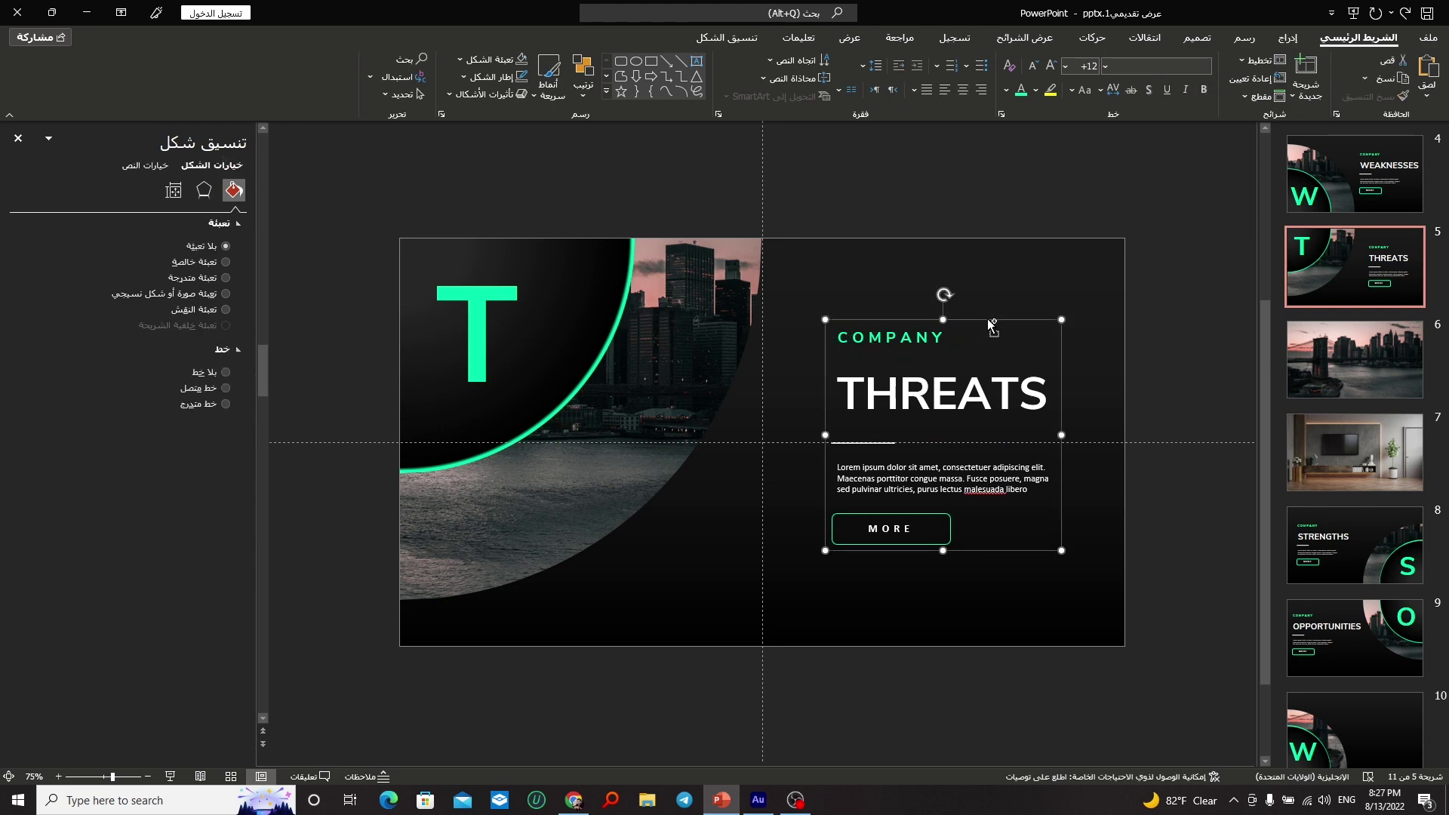
scroll(1369, 722, "down", 2)
left_click(1365, 728)
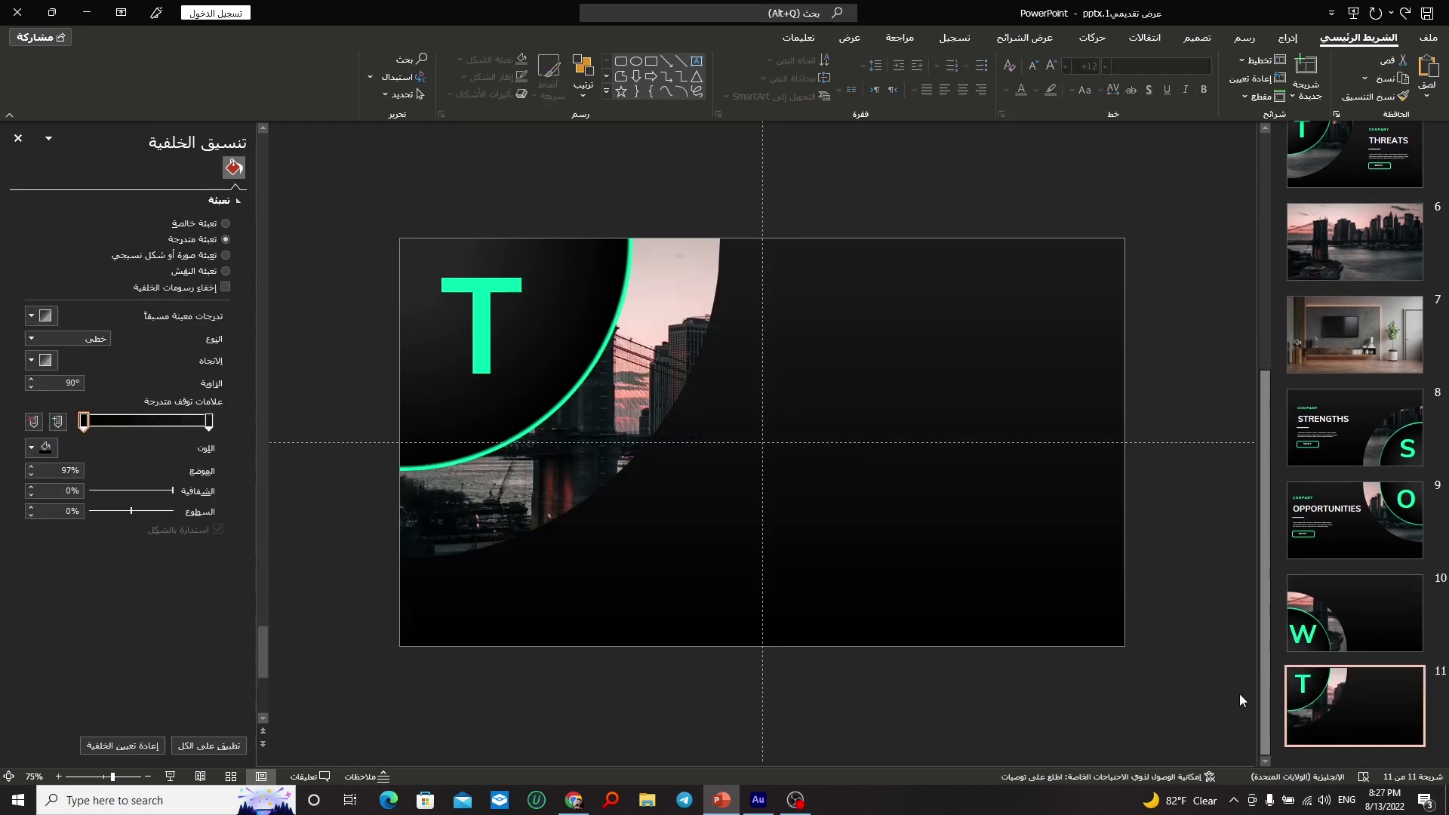
key("ctrl+v")
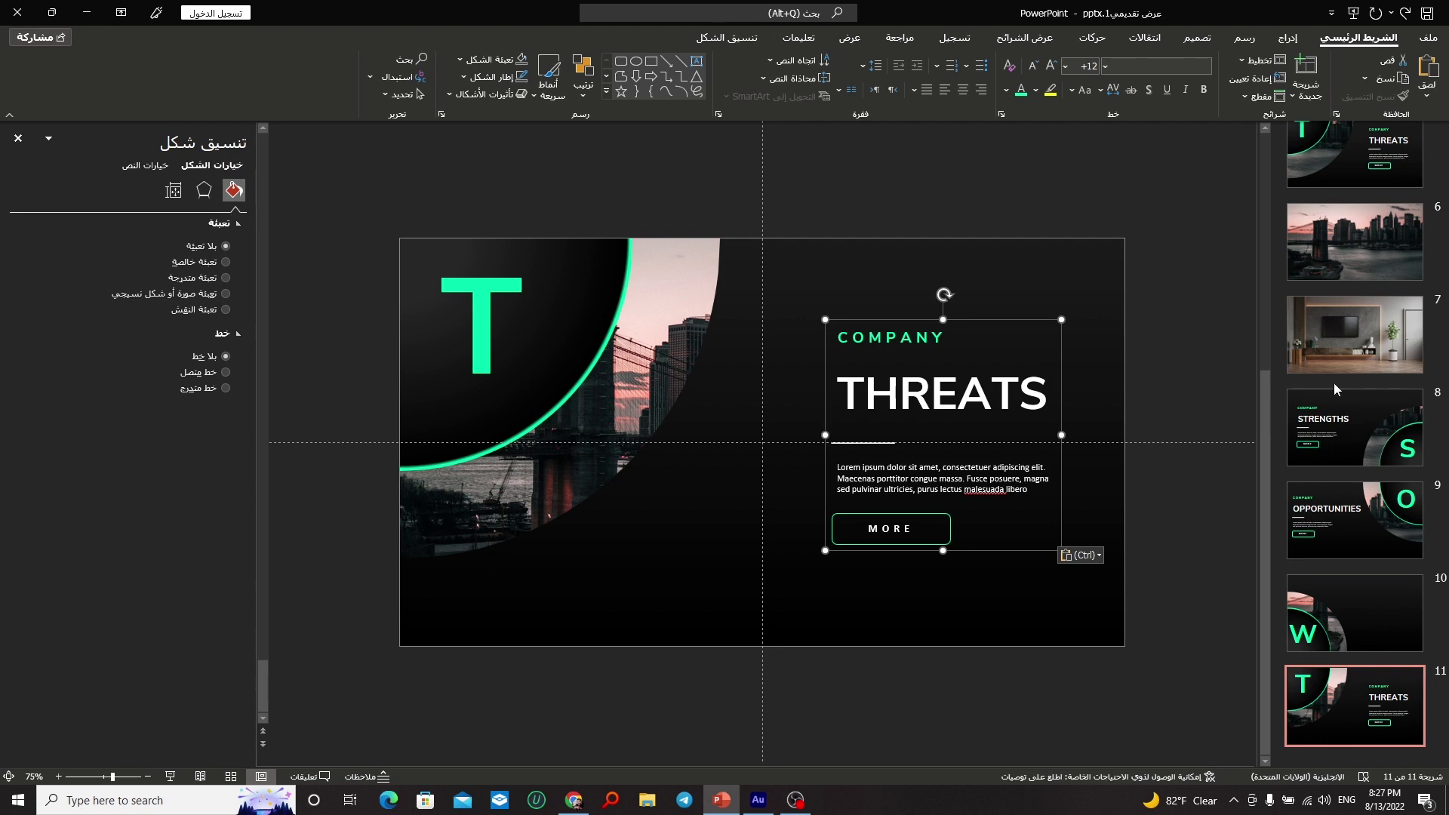
scroll(1348, 527, "up", 3)
left_click(1356, 163)
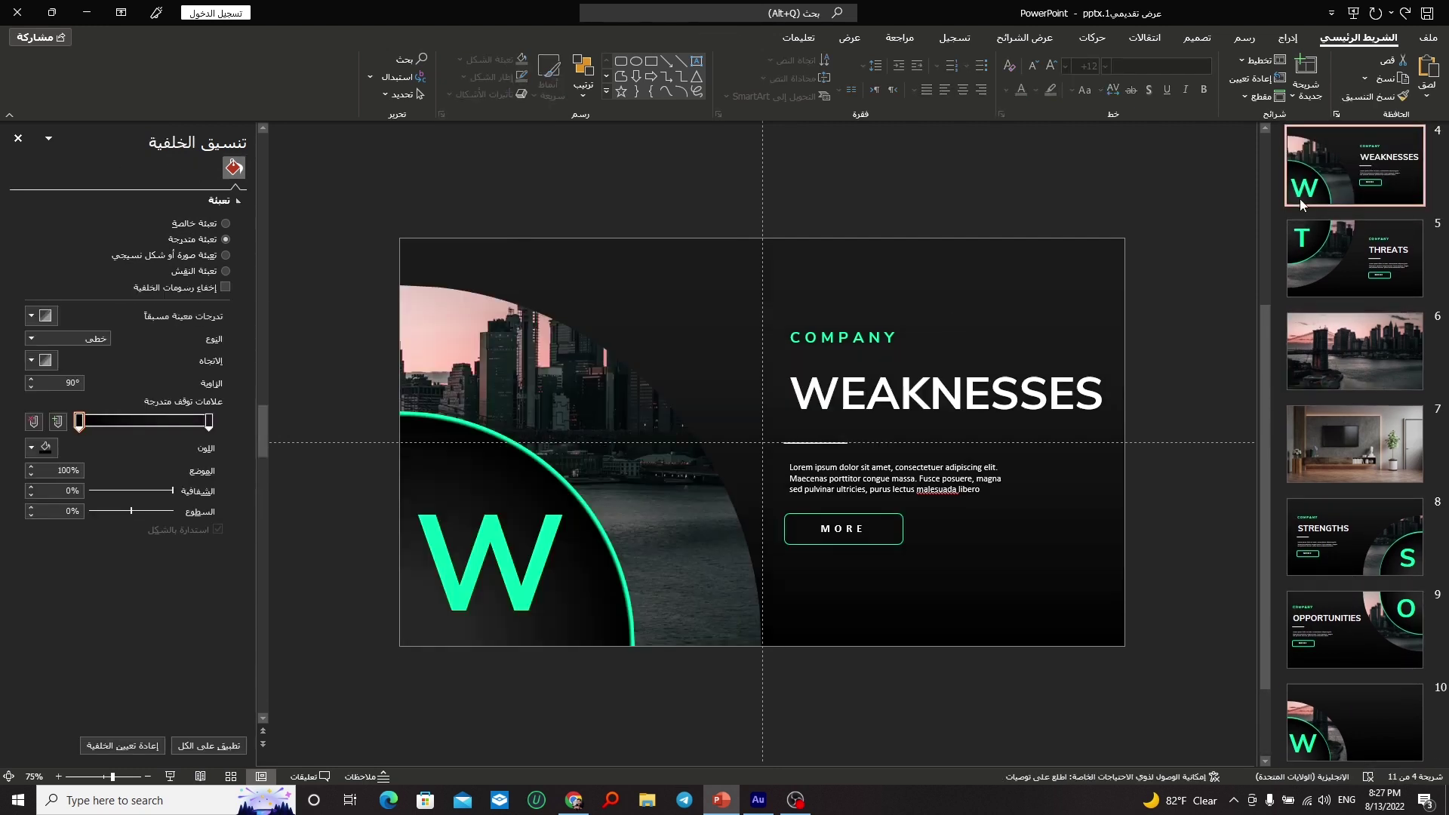
left_click(841, 332)
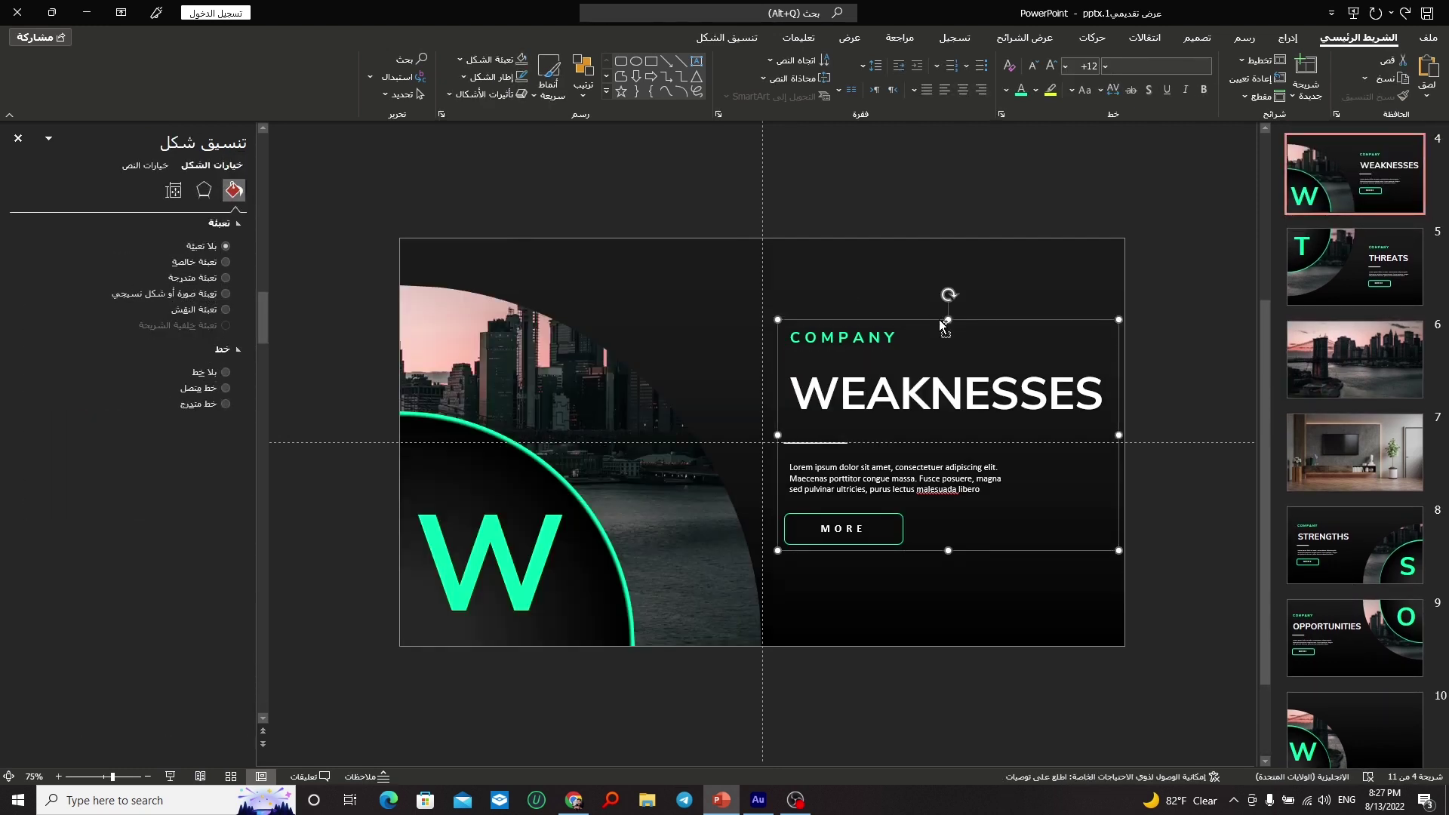
left_click(1355, 729)
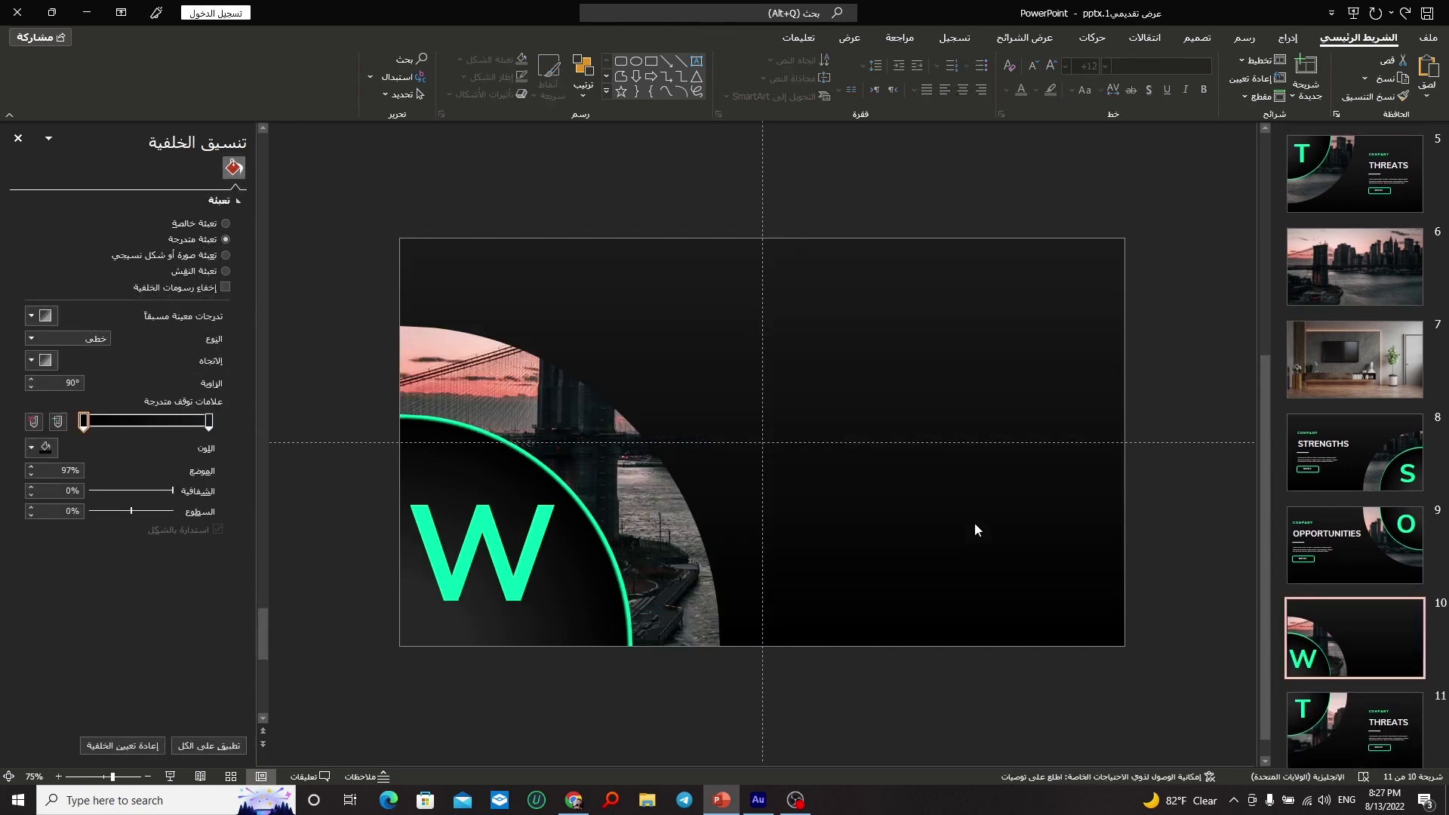
key("ctrl+v")
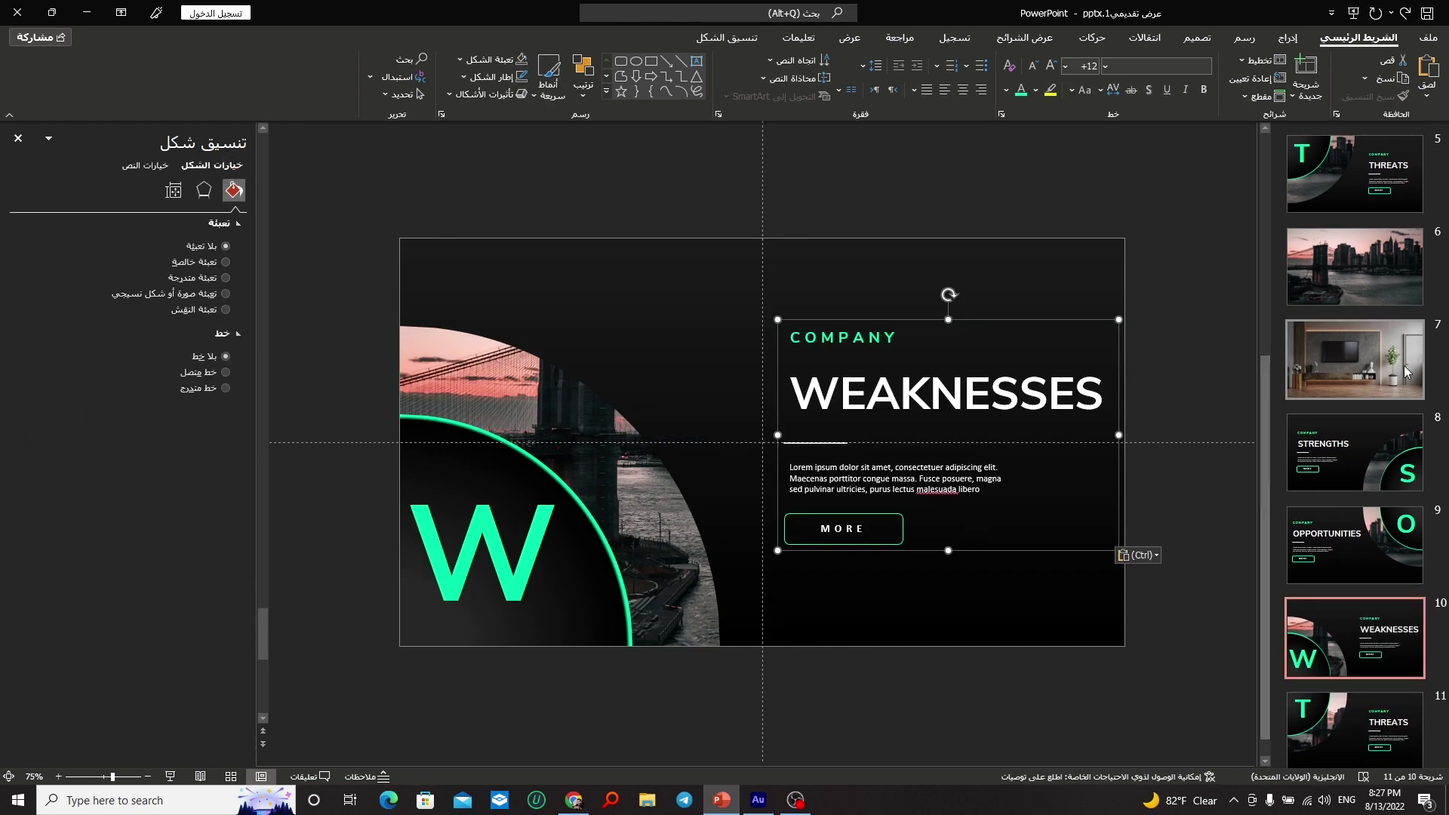
left_click(1355, 359)
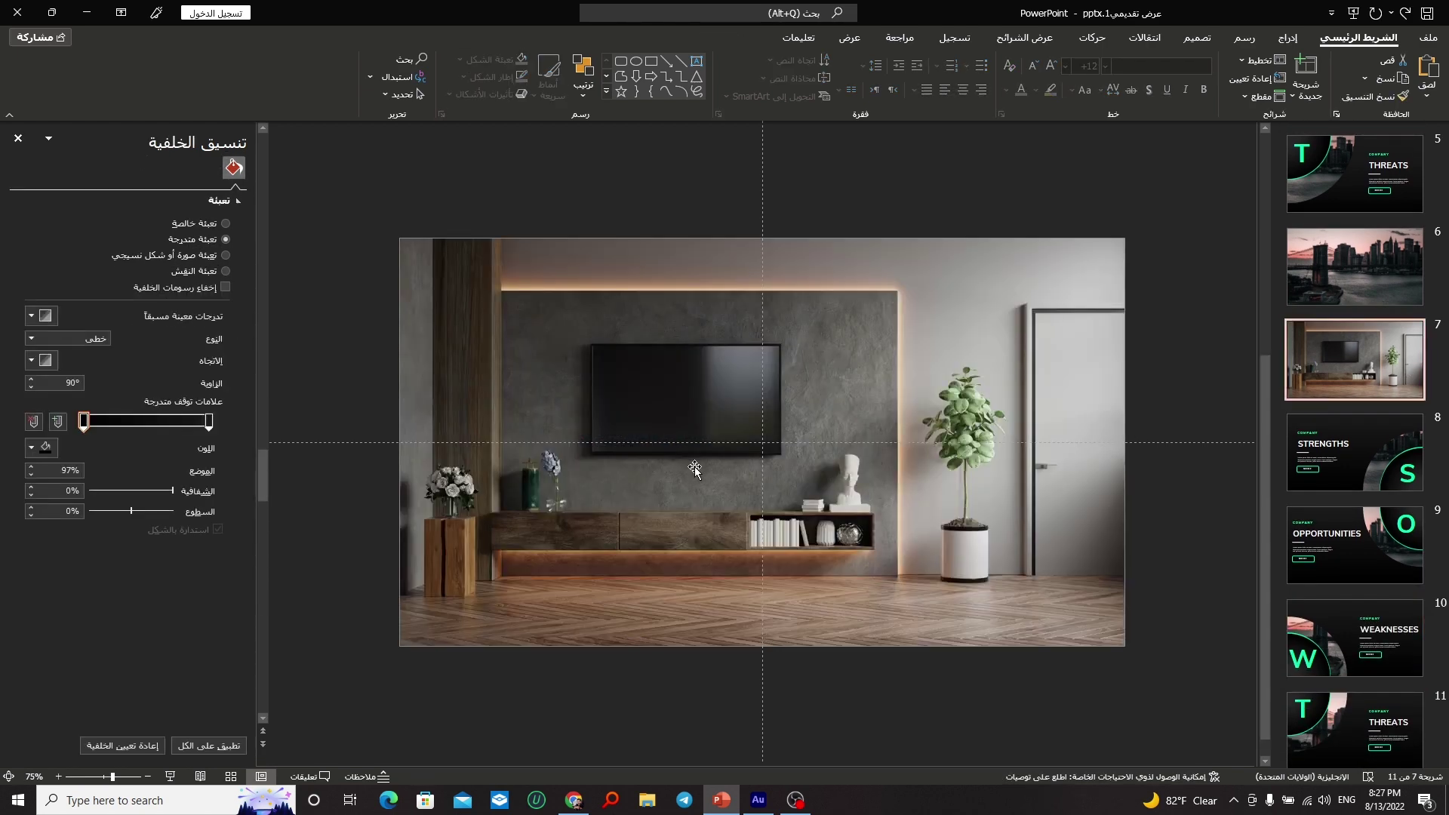
Step: Insert slide zooms of slides 8, 9, 10 and 11 onto the TV room slide 7
scroll(696, 456, "up", 3)
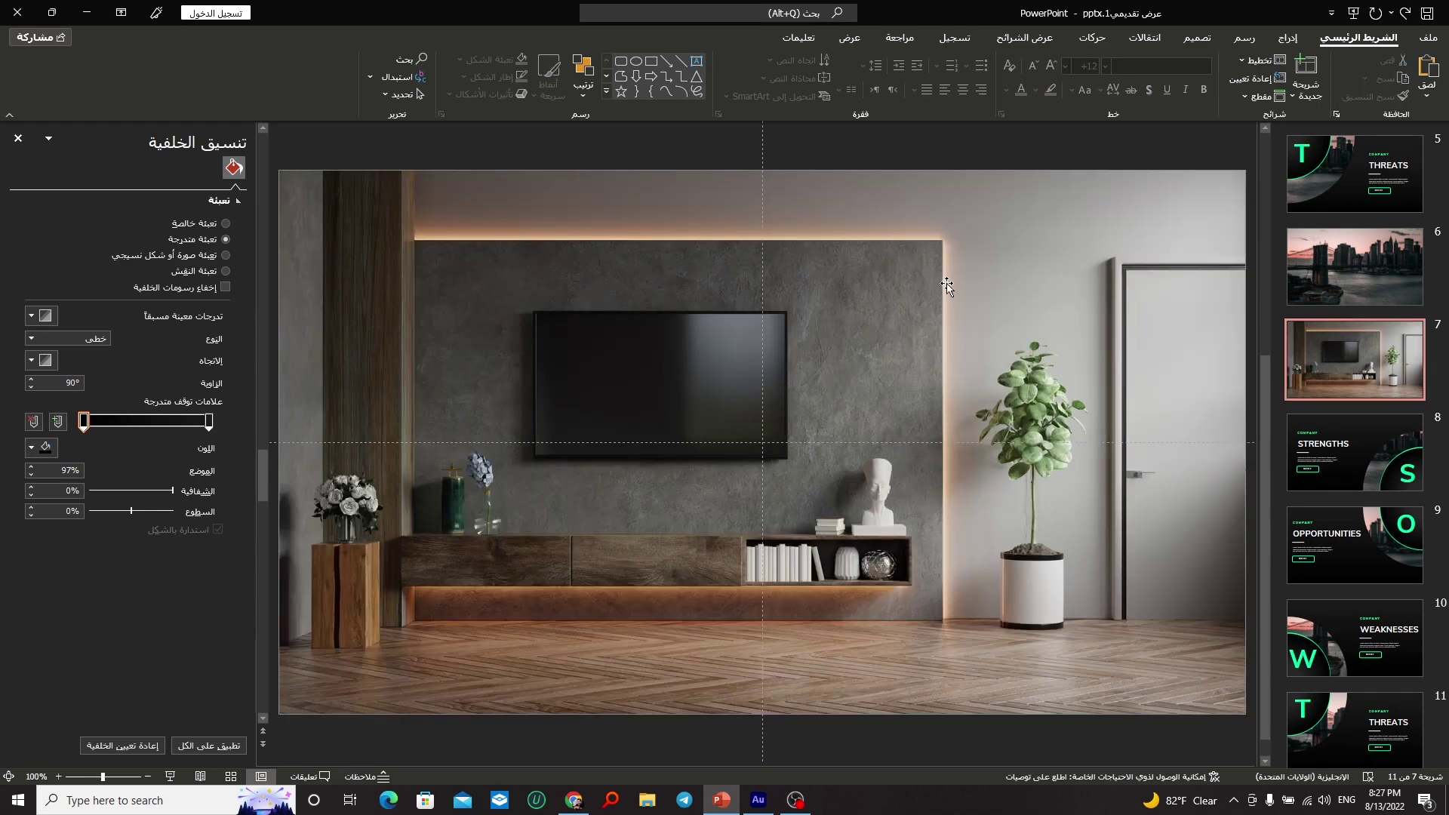
left_click(1286, 37)
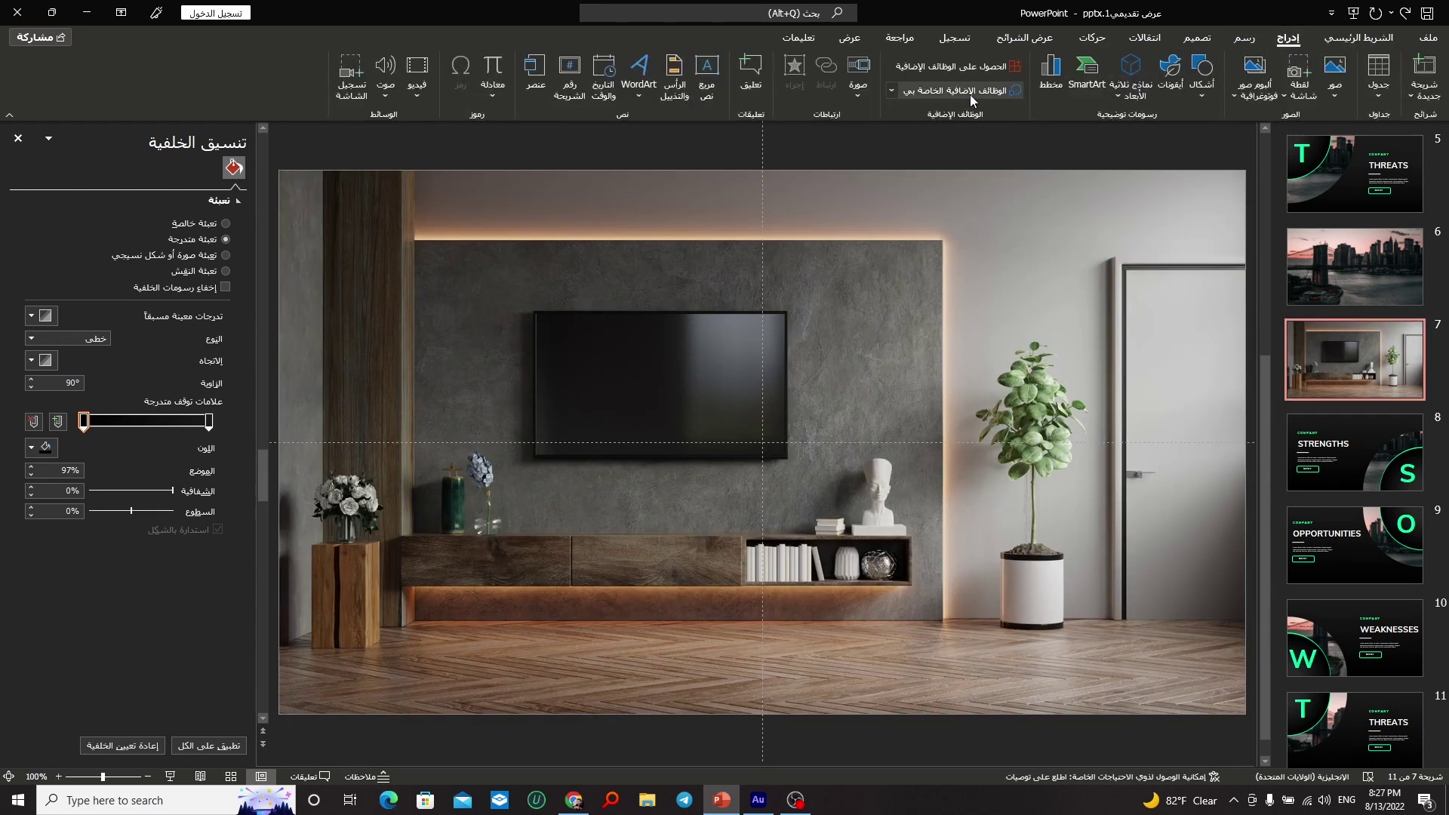
left_click(857, 94)
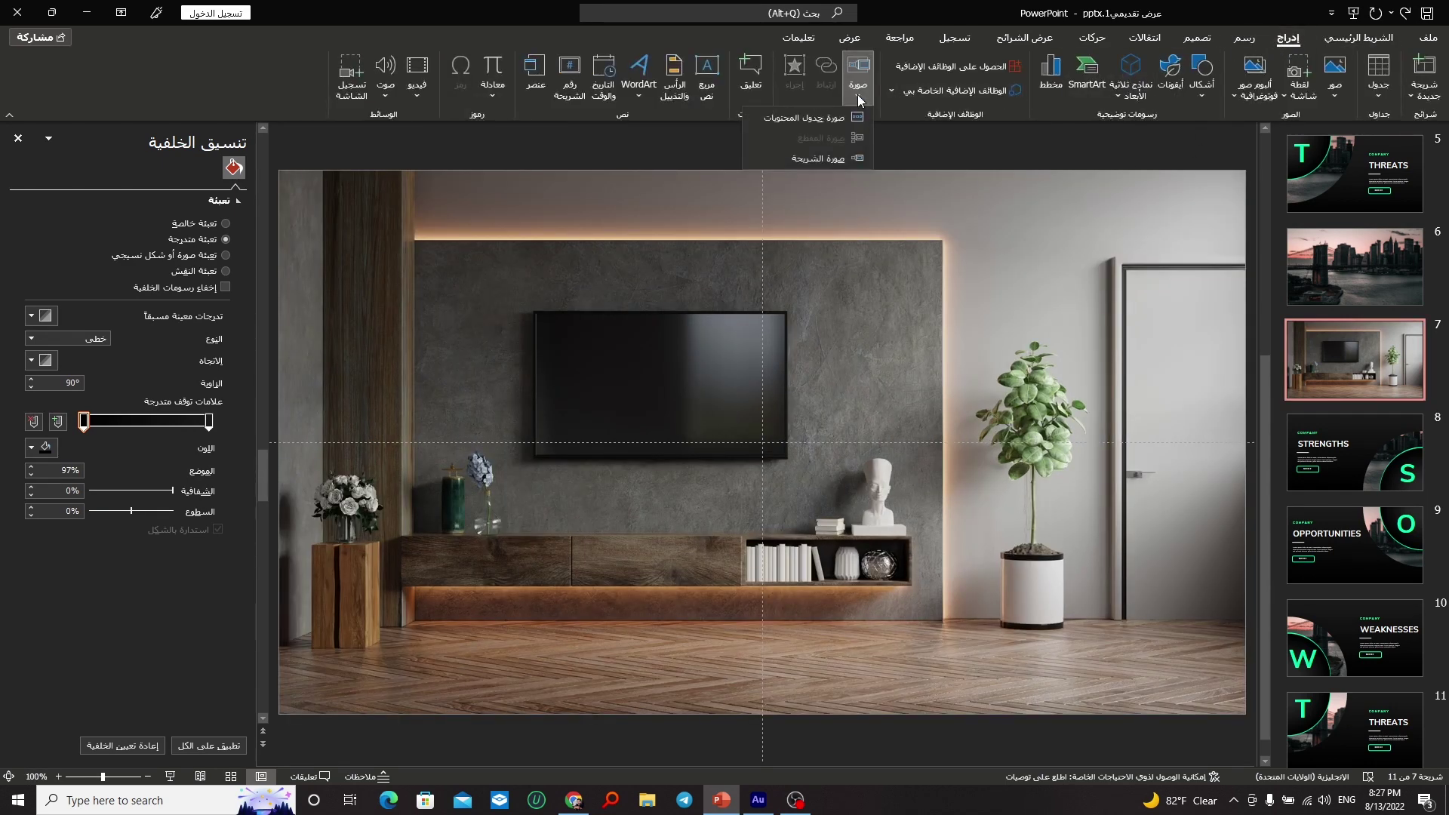
left_click(784, 156)
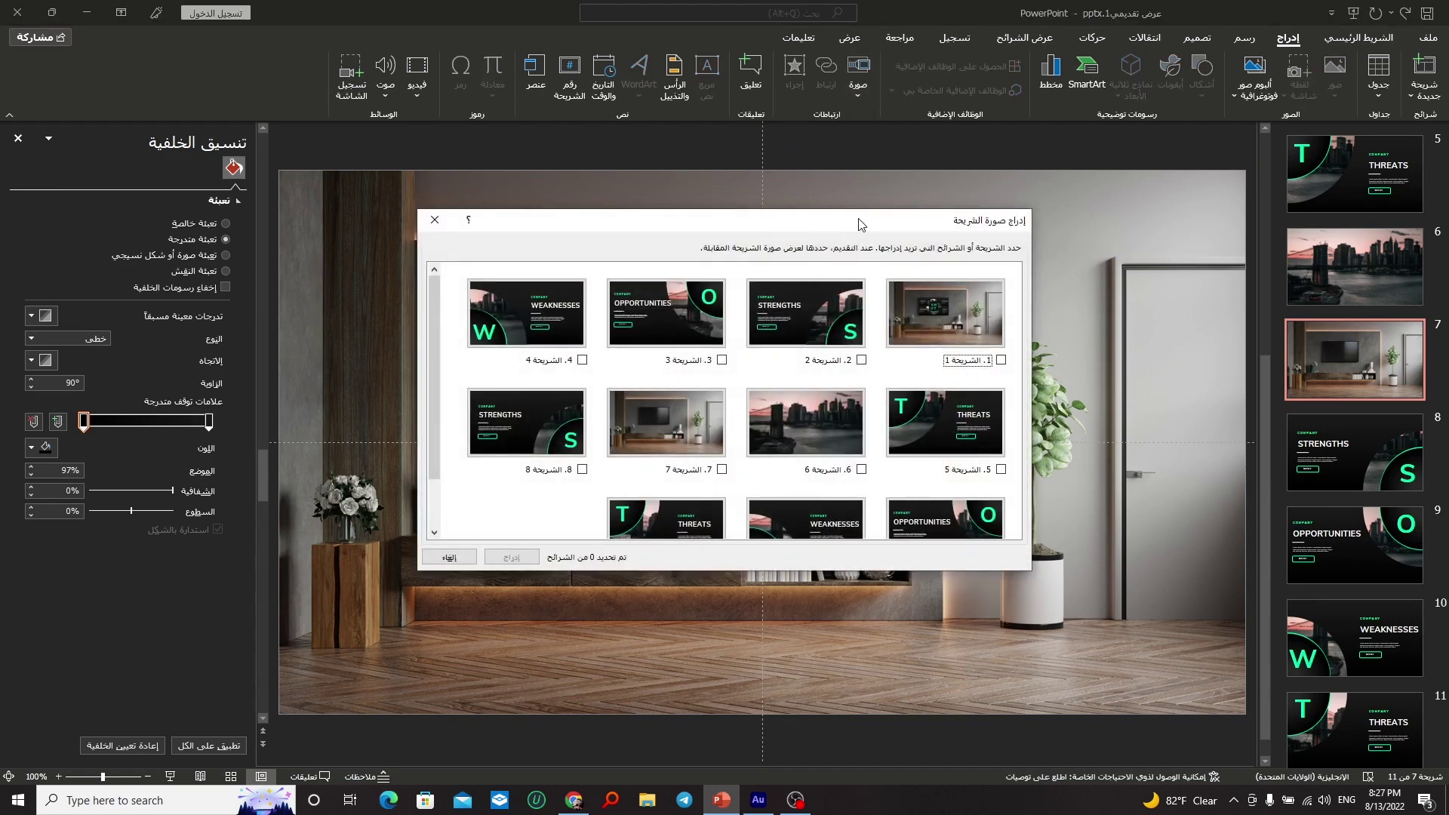
left_click_drag(858, 224, 843, 201)
left_click_drag(415, 300, 401, 369)
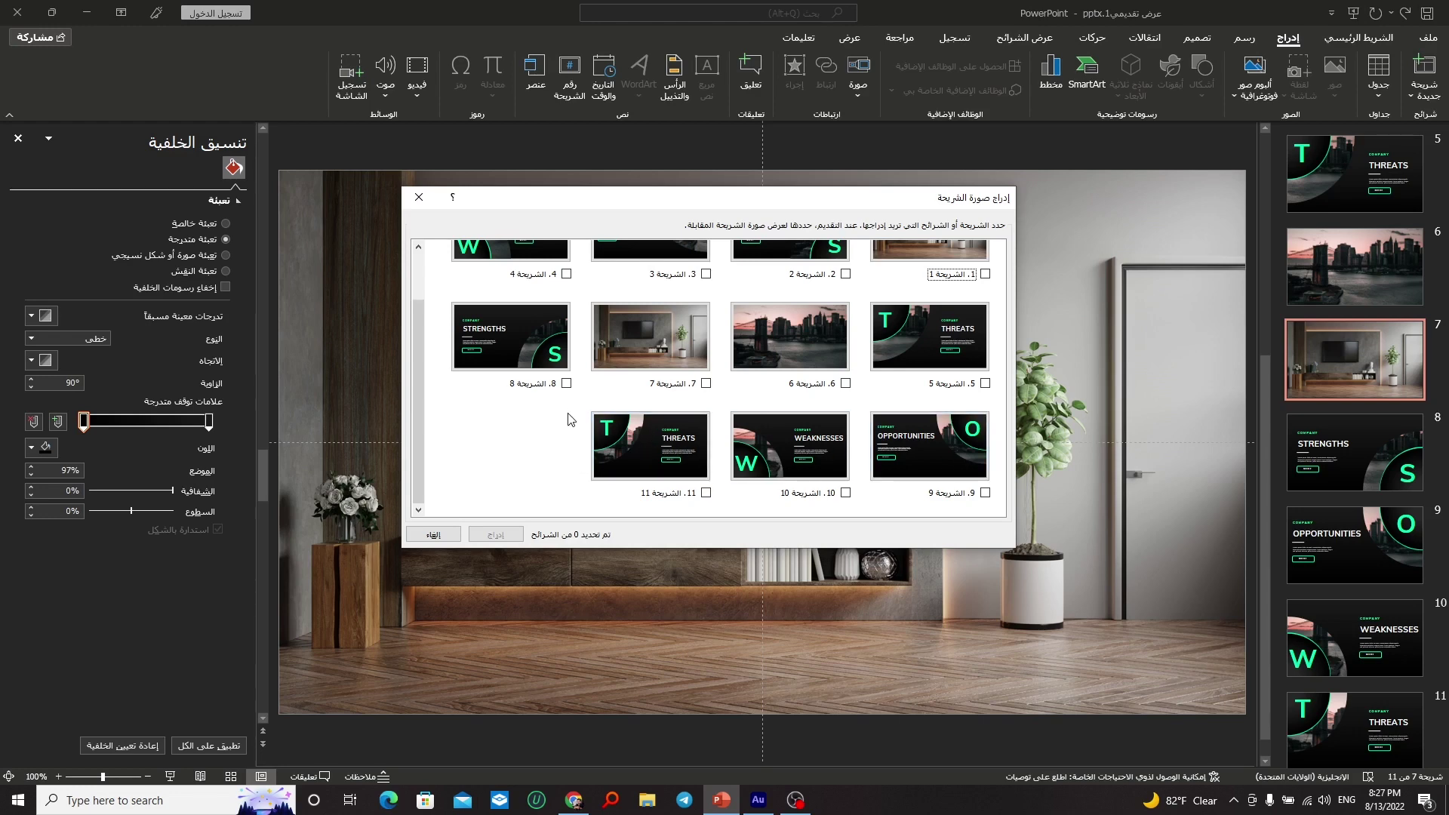
left_click(566, 384)
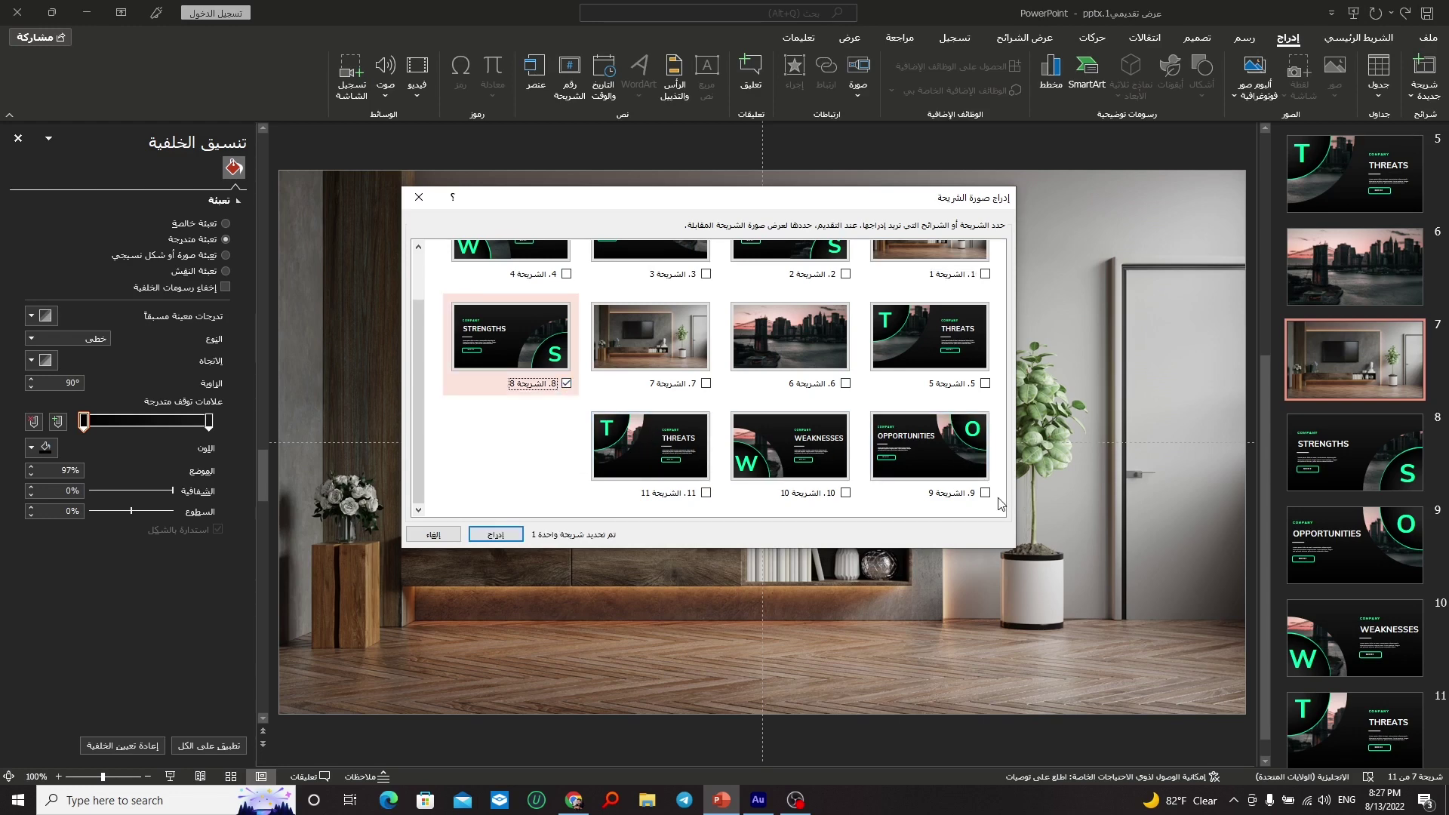
left_click(986, 493)
left_click(845, 493)
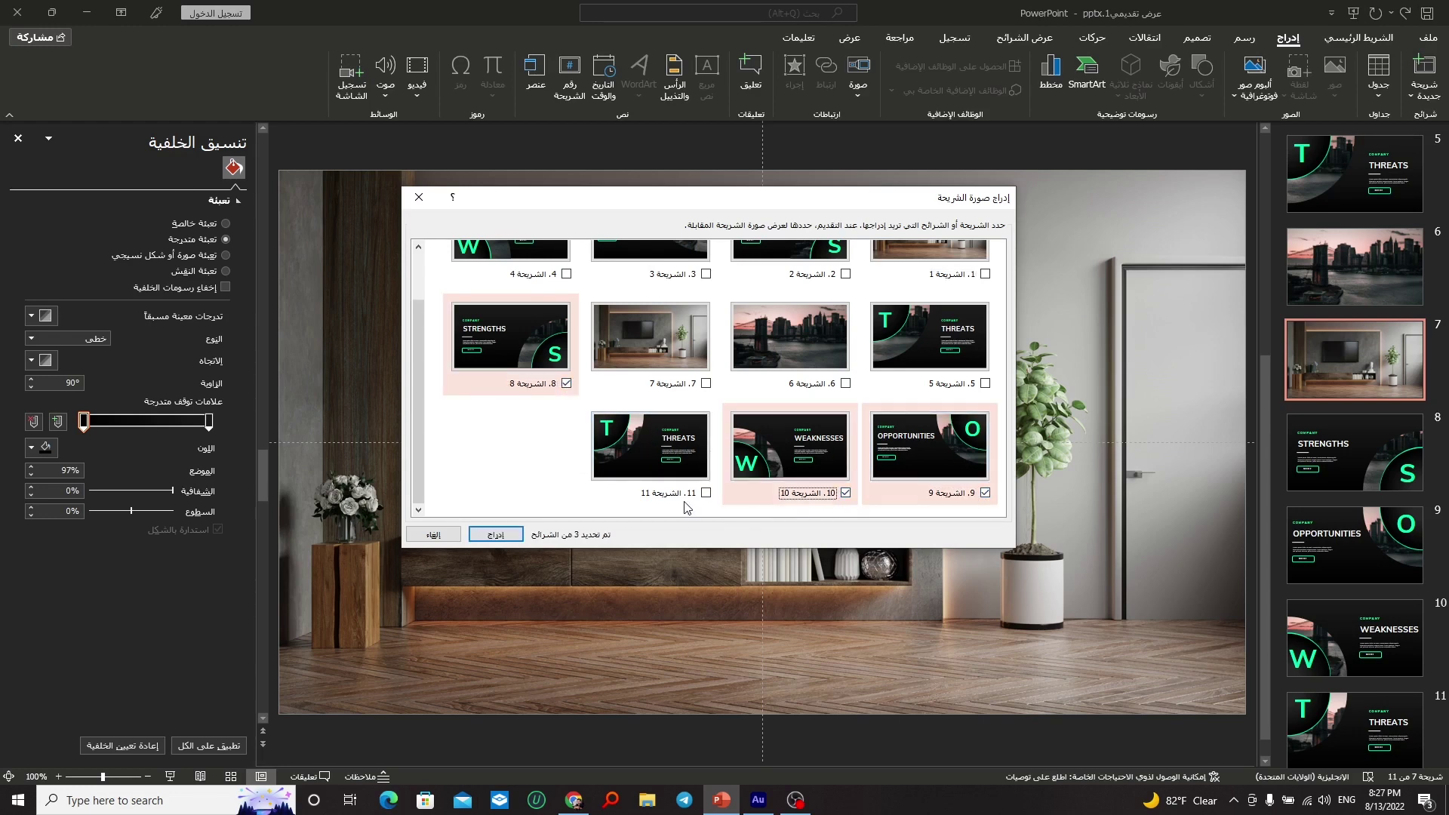
left_click(706, 493)
left_click(495, 535)
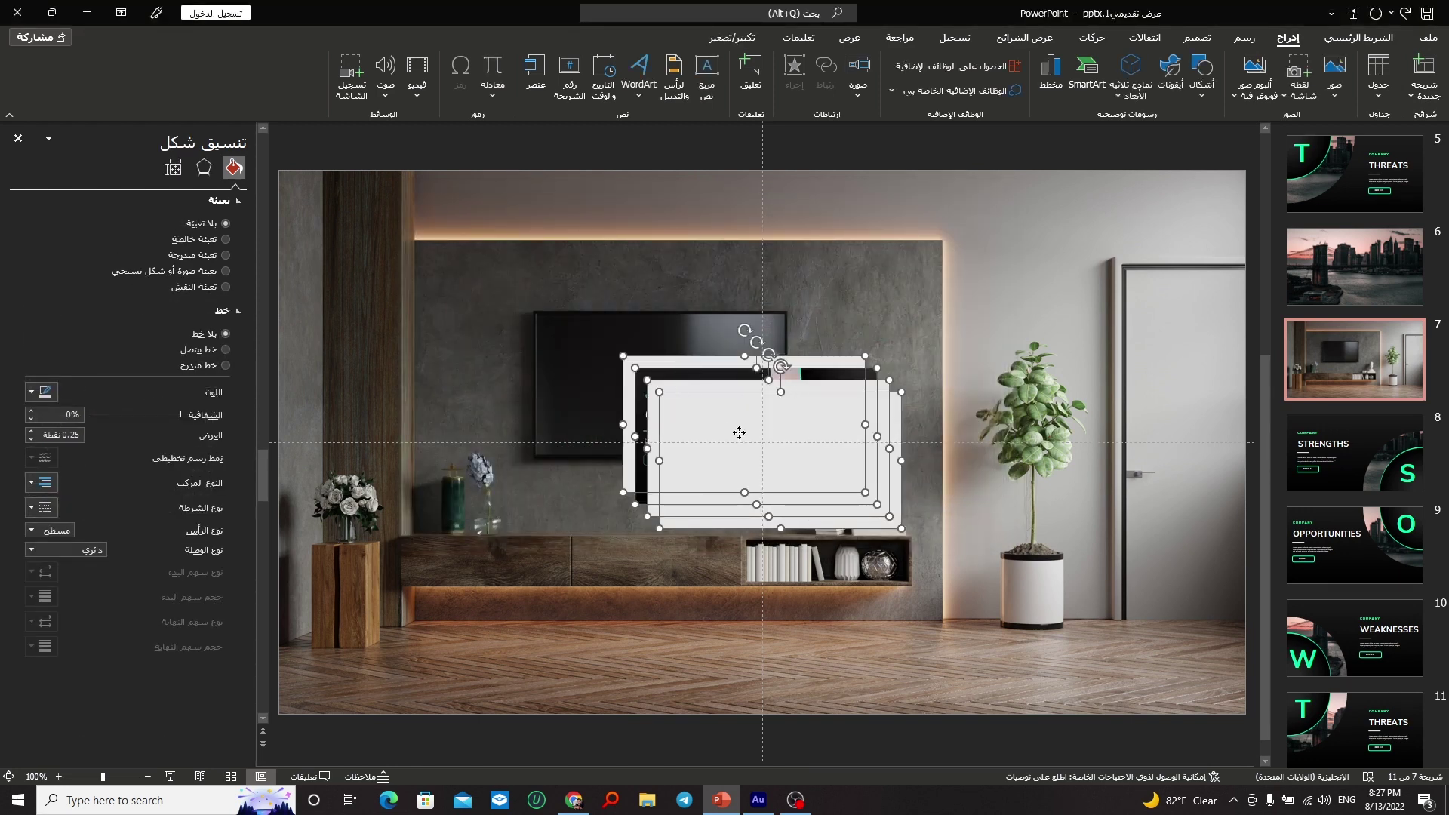
Step: Remove the border from the slide zoom pictures
key("Escape")
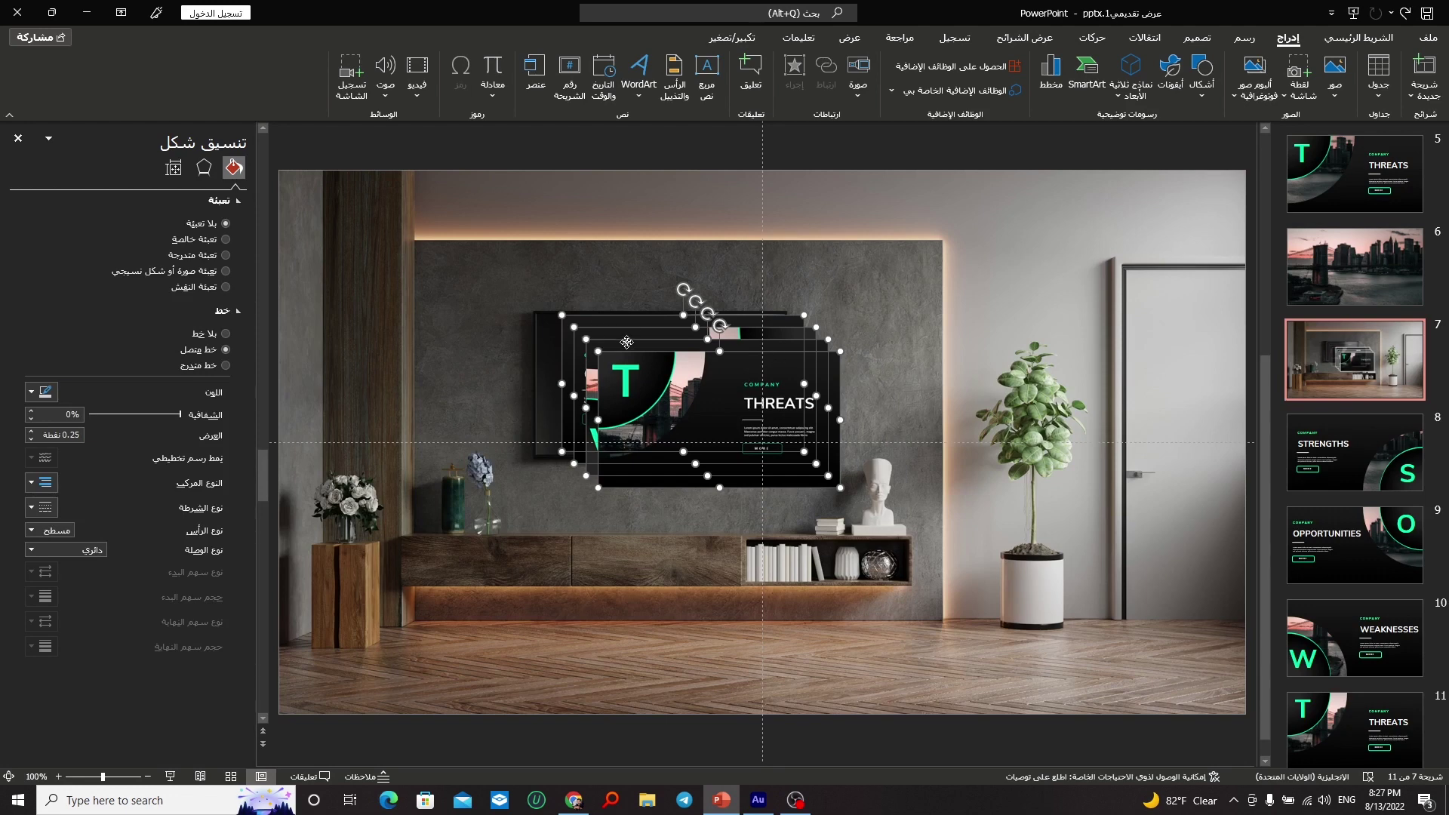
left_click(723, 39)
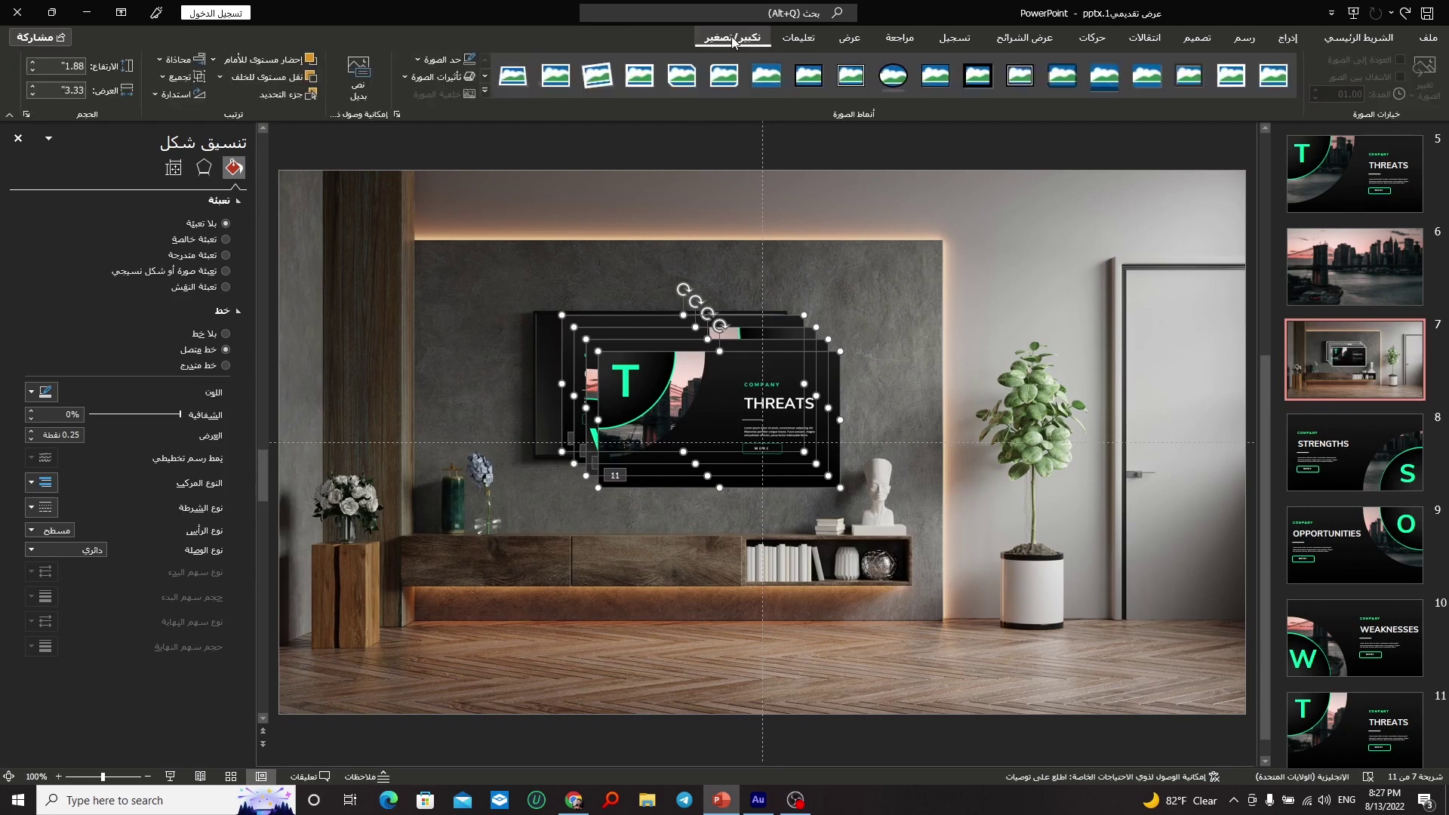
left_click(438, 60)
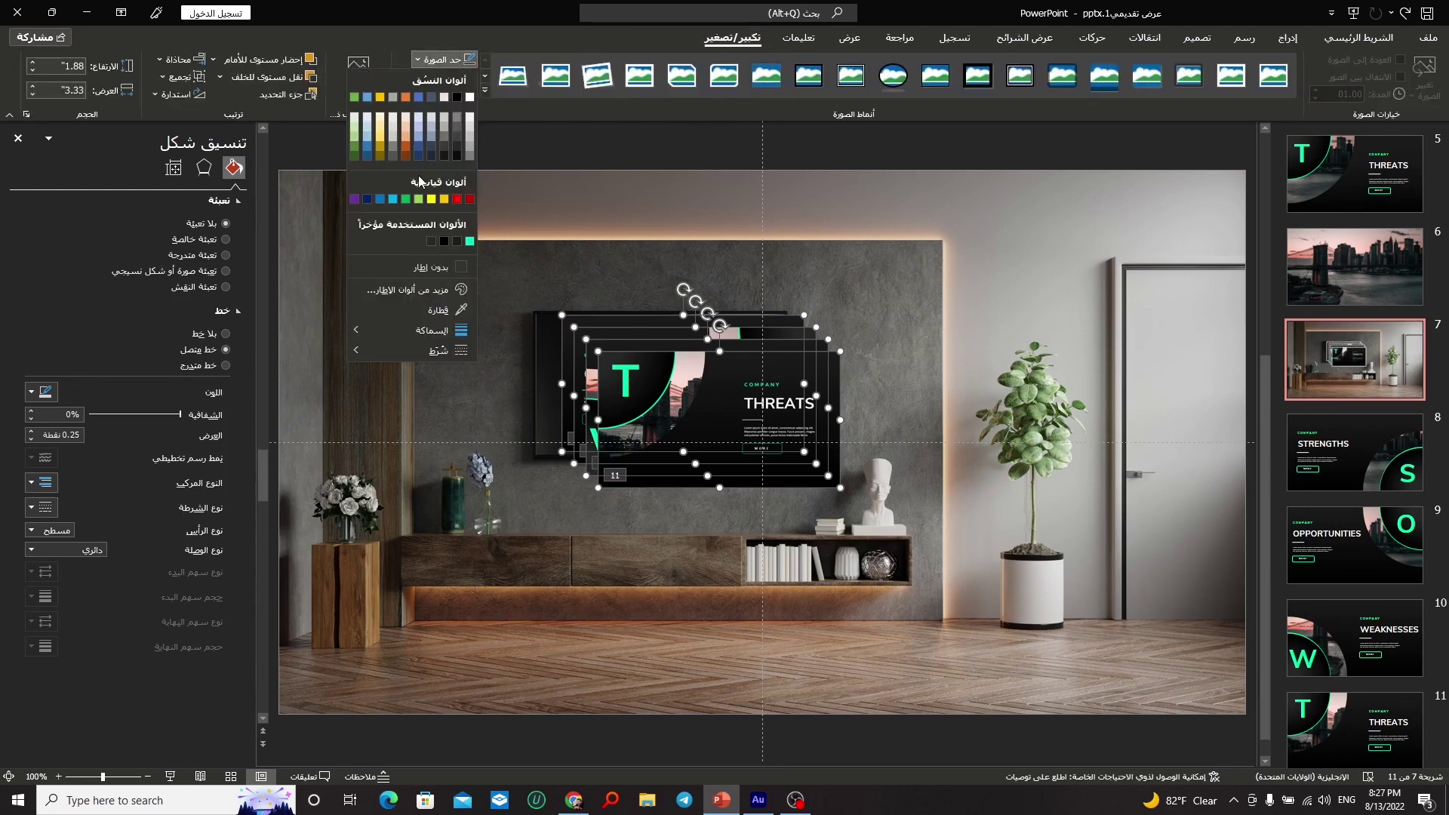
left_click(411, 267)
Step: Drag the STRENGTHS, WEAKNESSES, OPPORTUNITIES and THREATS zooms into a 2×2 grid over the TV
mouse_move(708, 377)
left_mouse_down()
mouse_move(822, 346)
mouse_move(907, 516)
left_mouse_up()
left_click(840, 347)
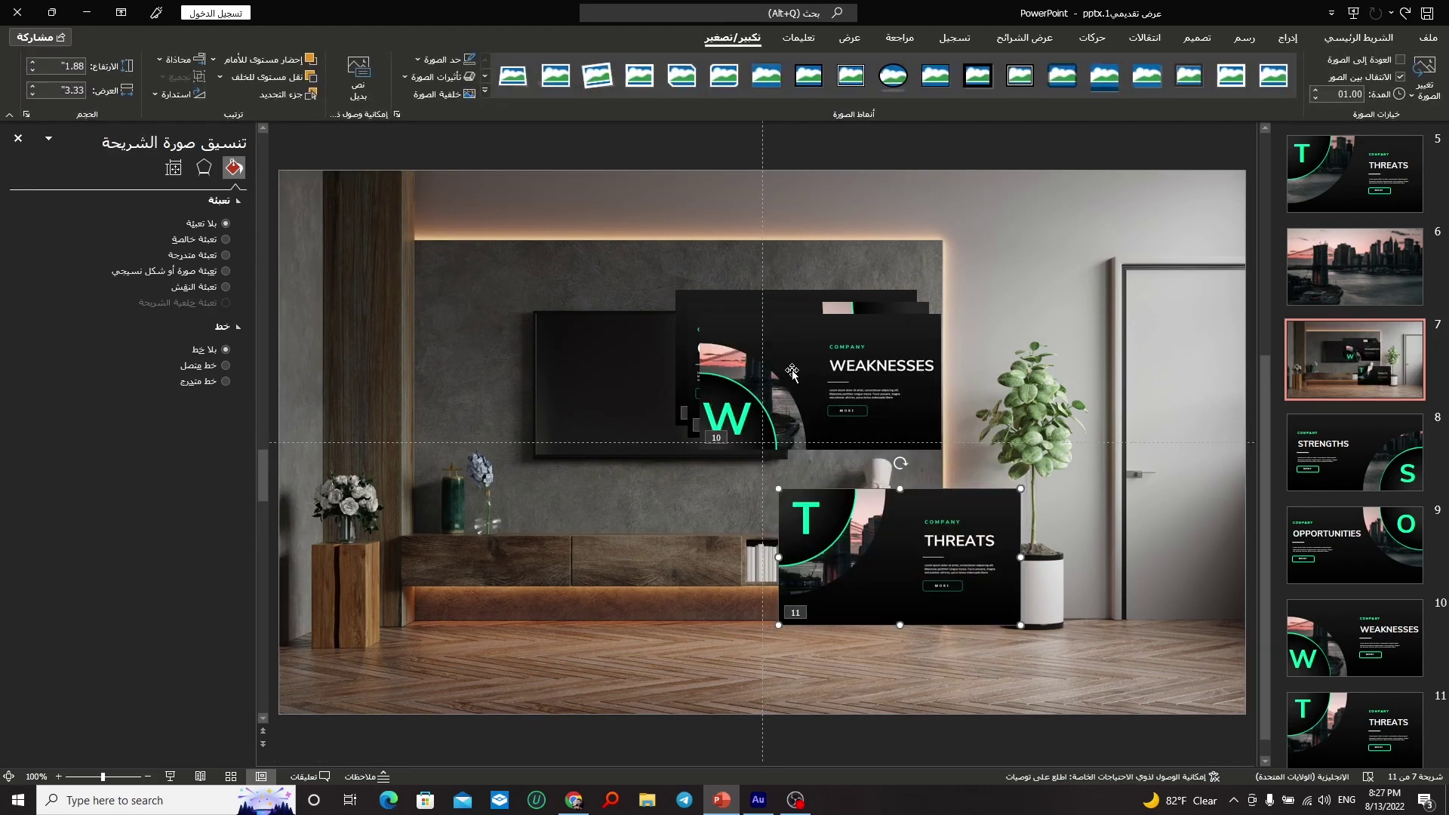
left_click_drag(798, 358, 955, 336)
left_click_drag(782, 311, 597, 489)
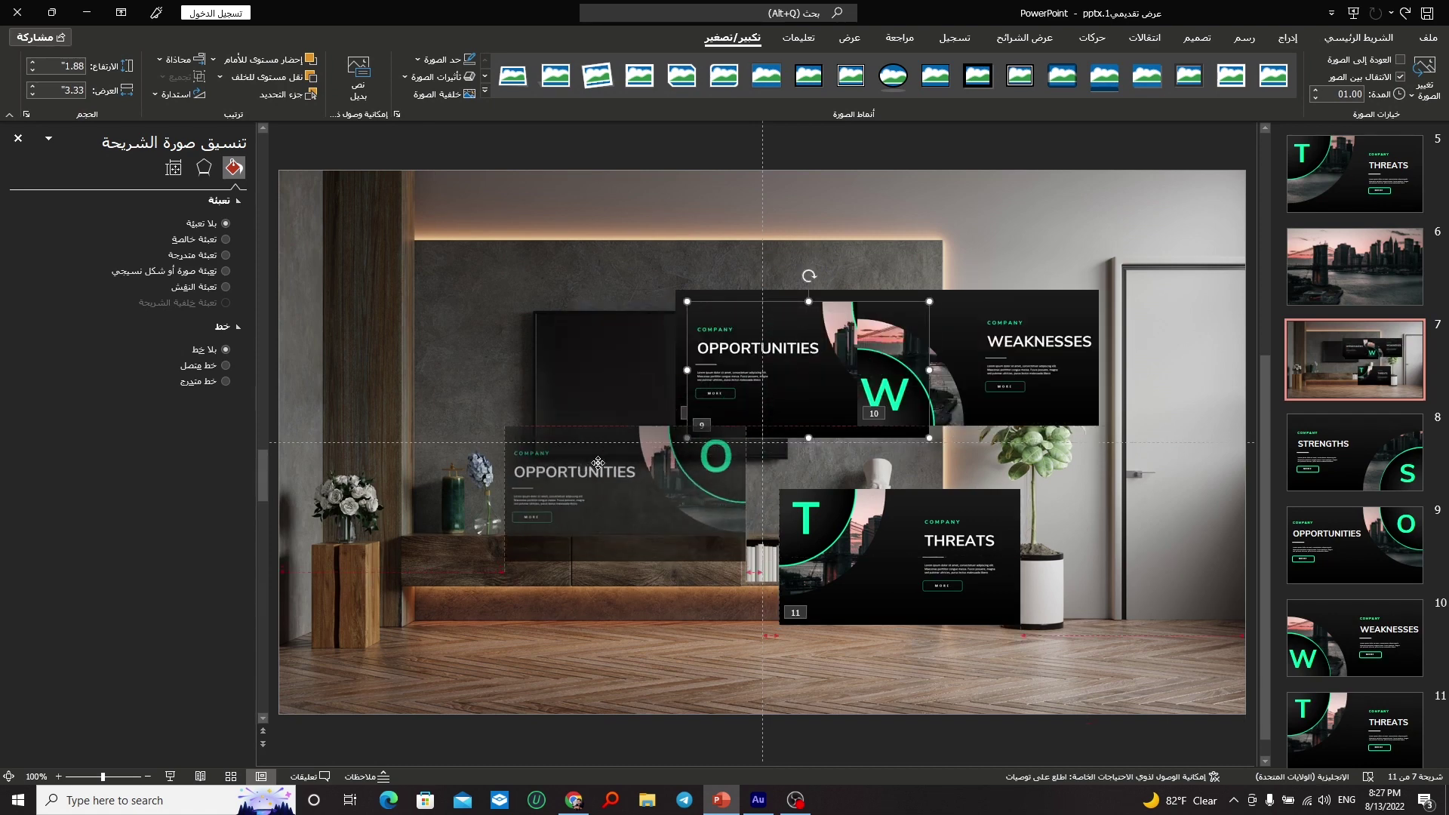
left_click_drag(821, 317, 667, 342)
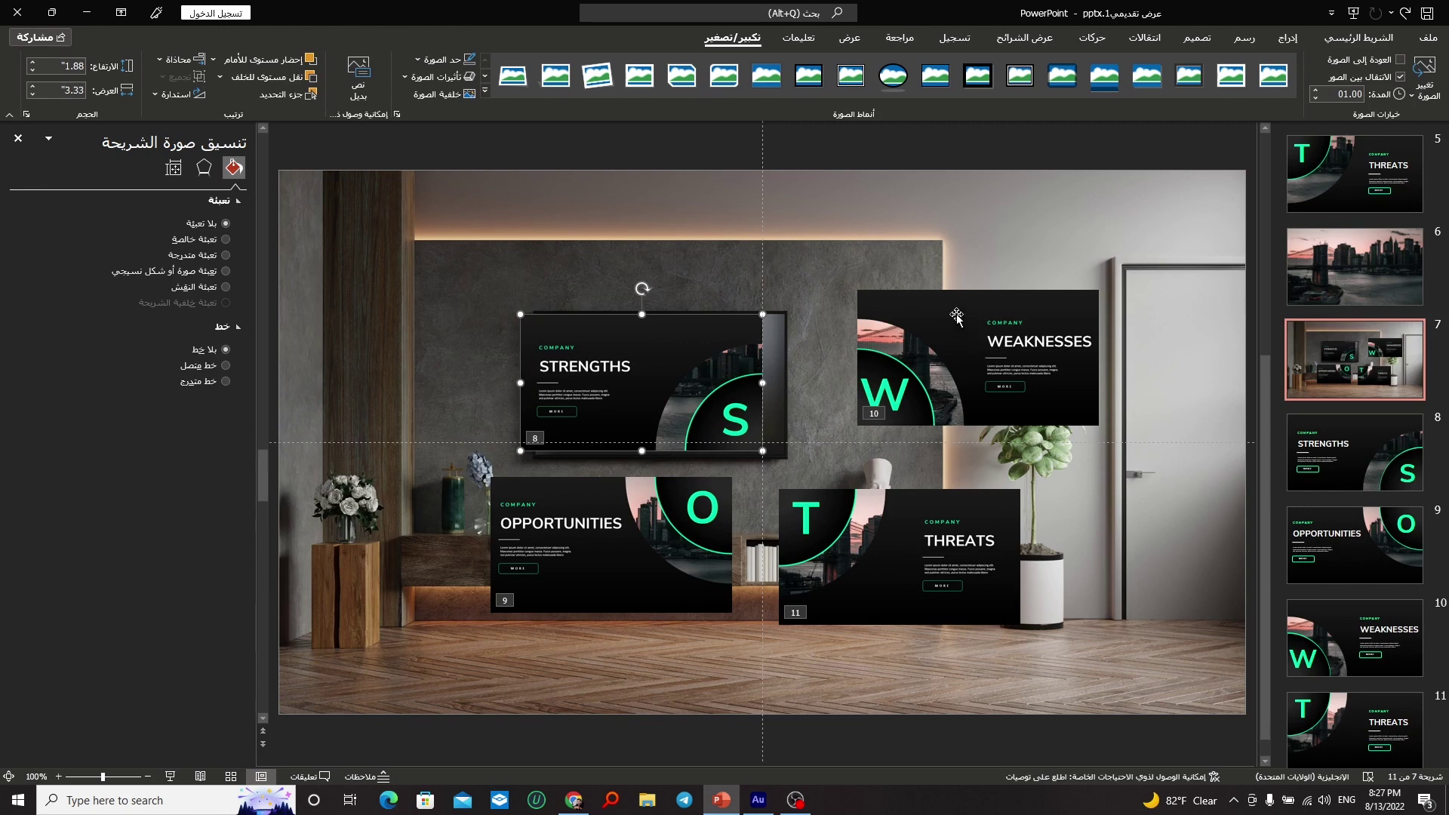
left_click_drag(956, 316, 797, 425)
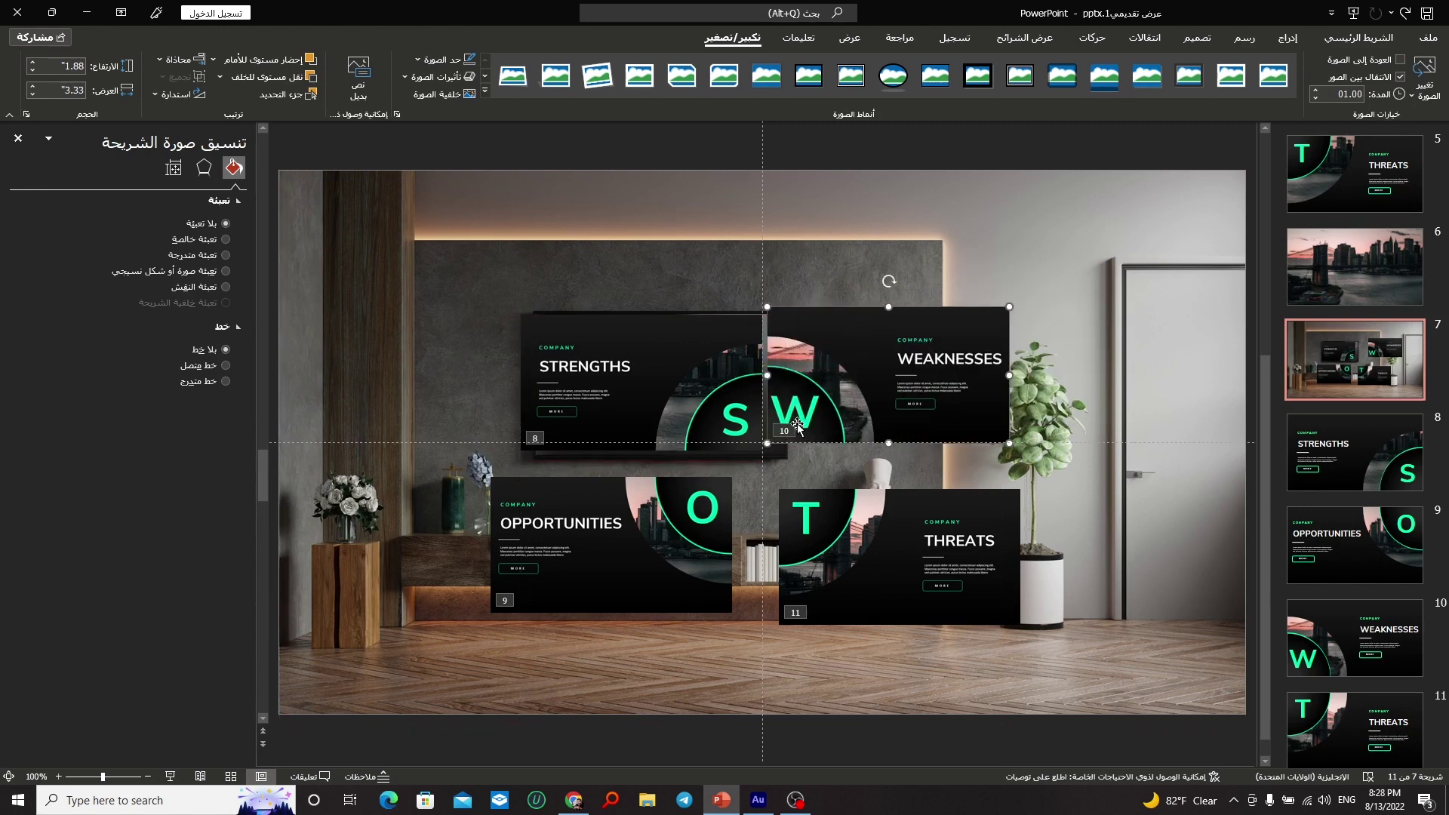
left_click_drag(936, 514, 923, 464)
left_click_drag(581, 493, 611, 463)
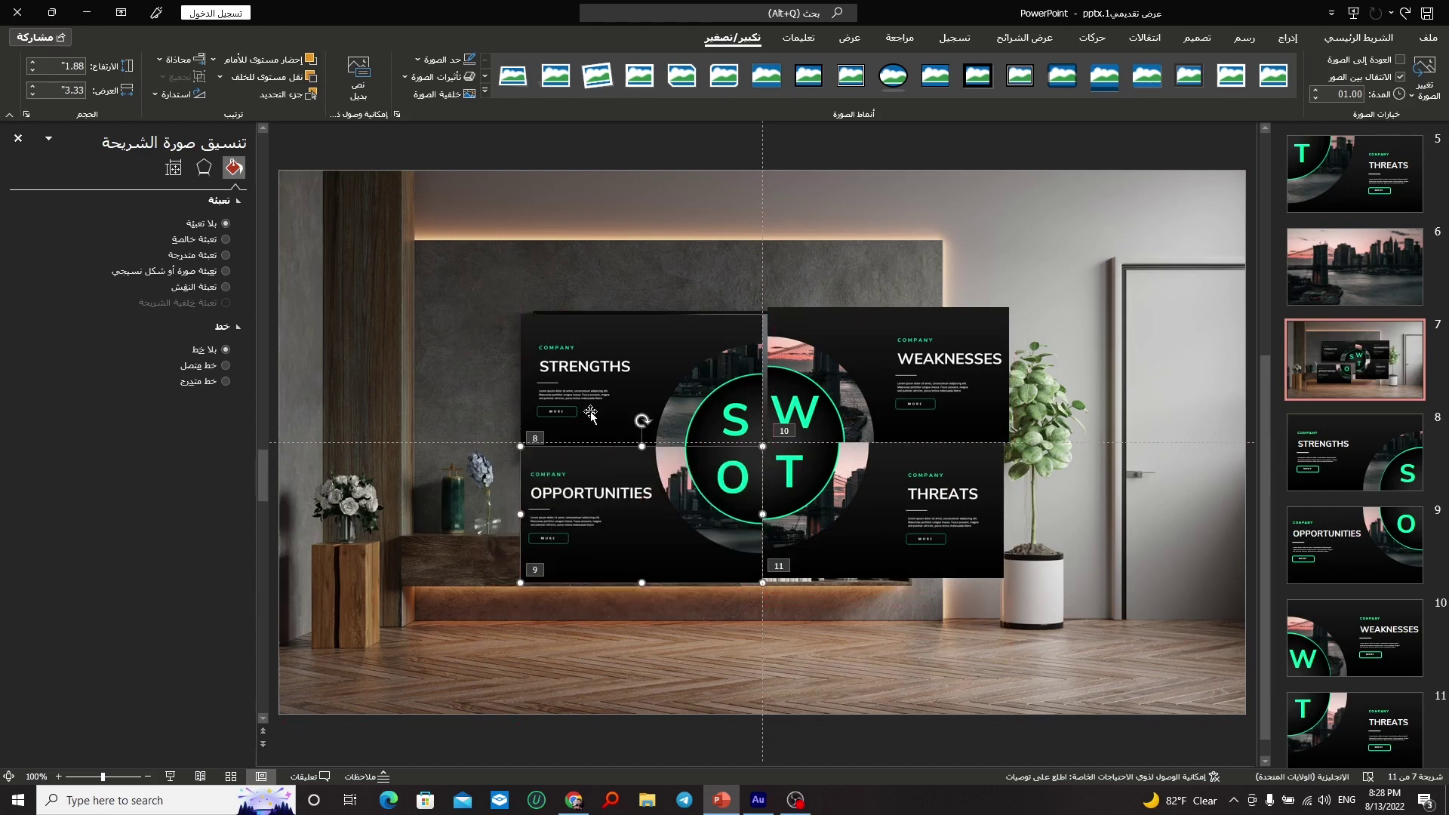
left_click_drag(697, 327, 696, 321)
Step: Hide the room photo (Picture 1) using the Selection Pane
right_click(1005, 228)
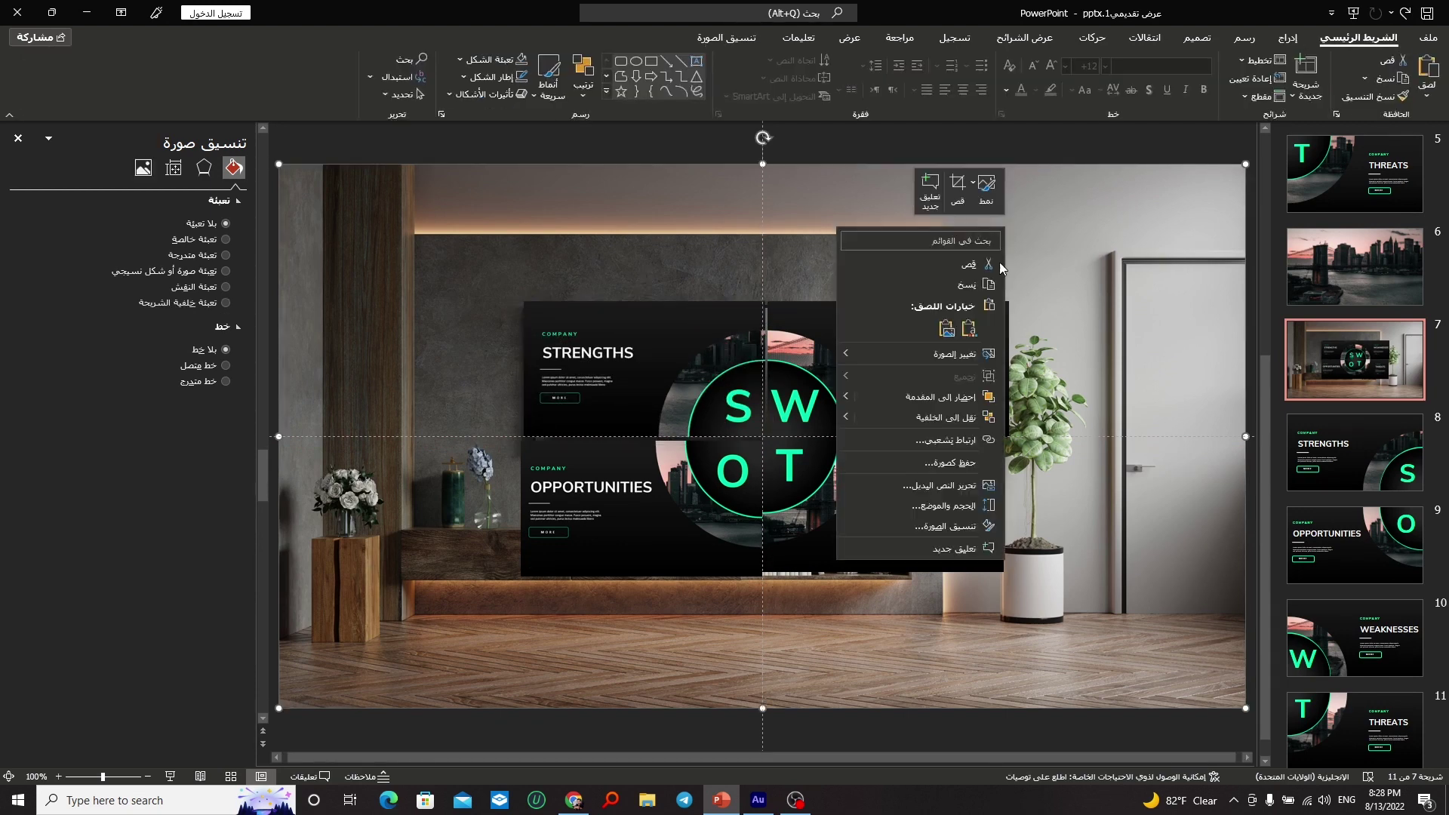
left_click(549, 197)
left_click(583, 75)
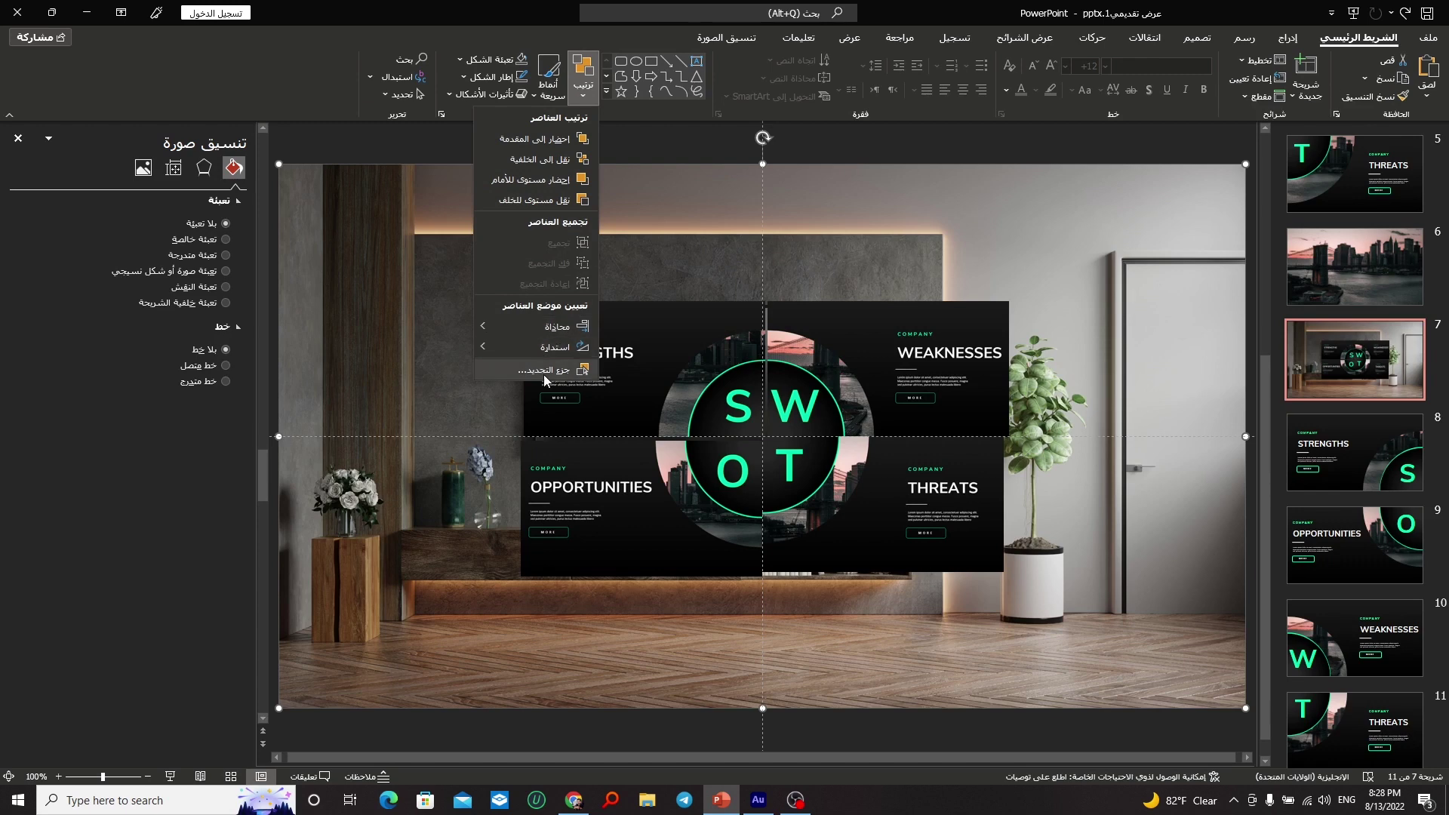
left_click(543, 369)
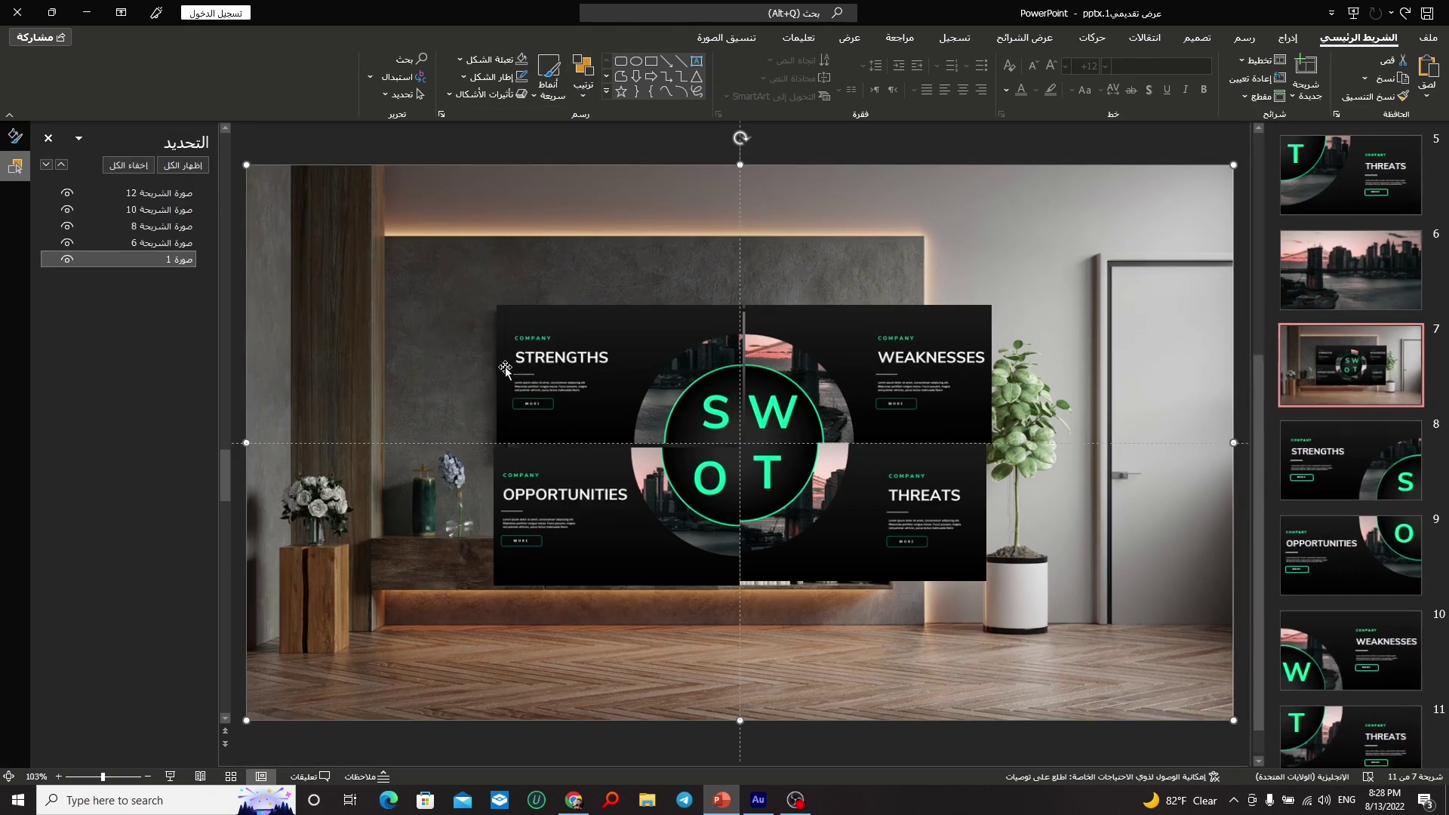
left_click(67, 259)
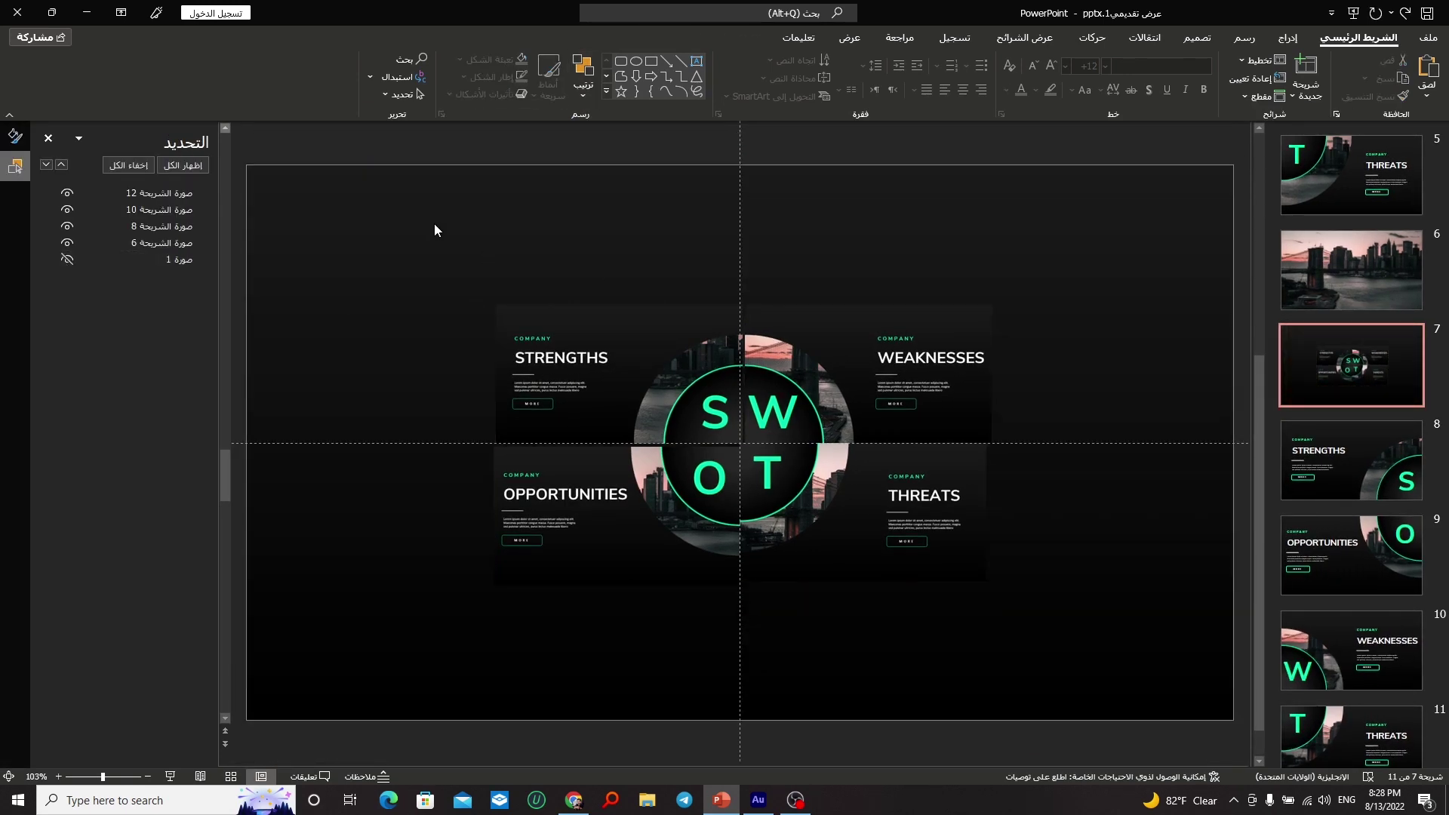
Step: Set the slide background to a solid white fill
left_click(15, 136)
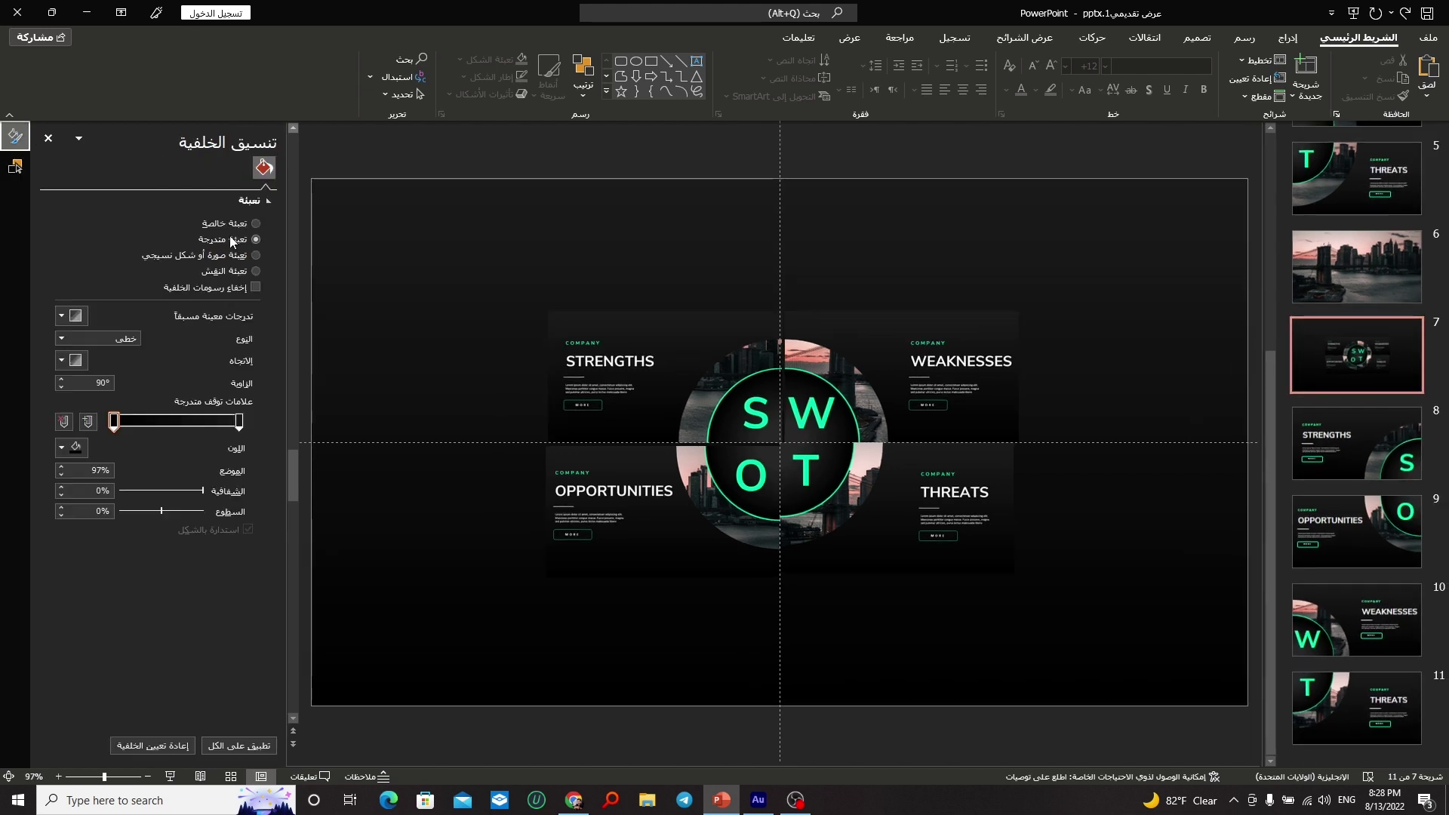
left_click(231, 224)
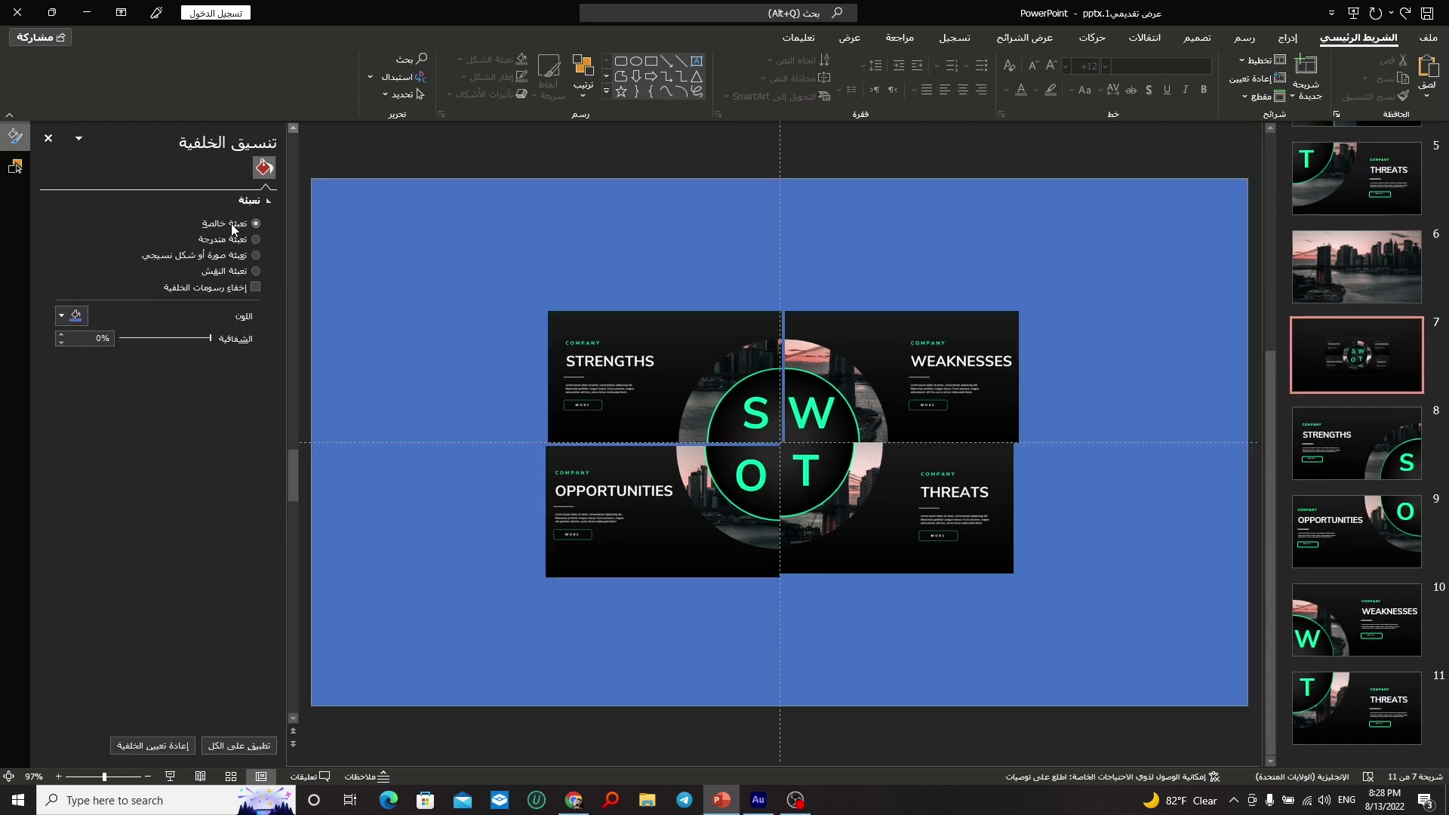
left_click(63, 323)
left_click(122, 373)
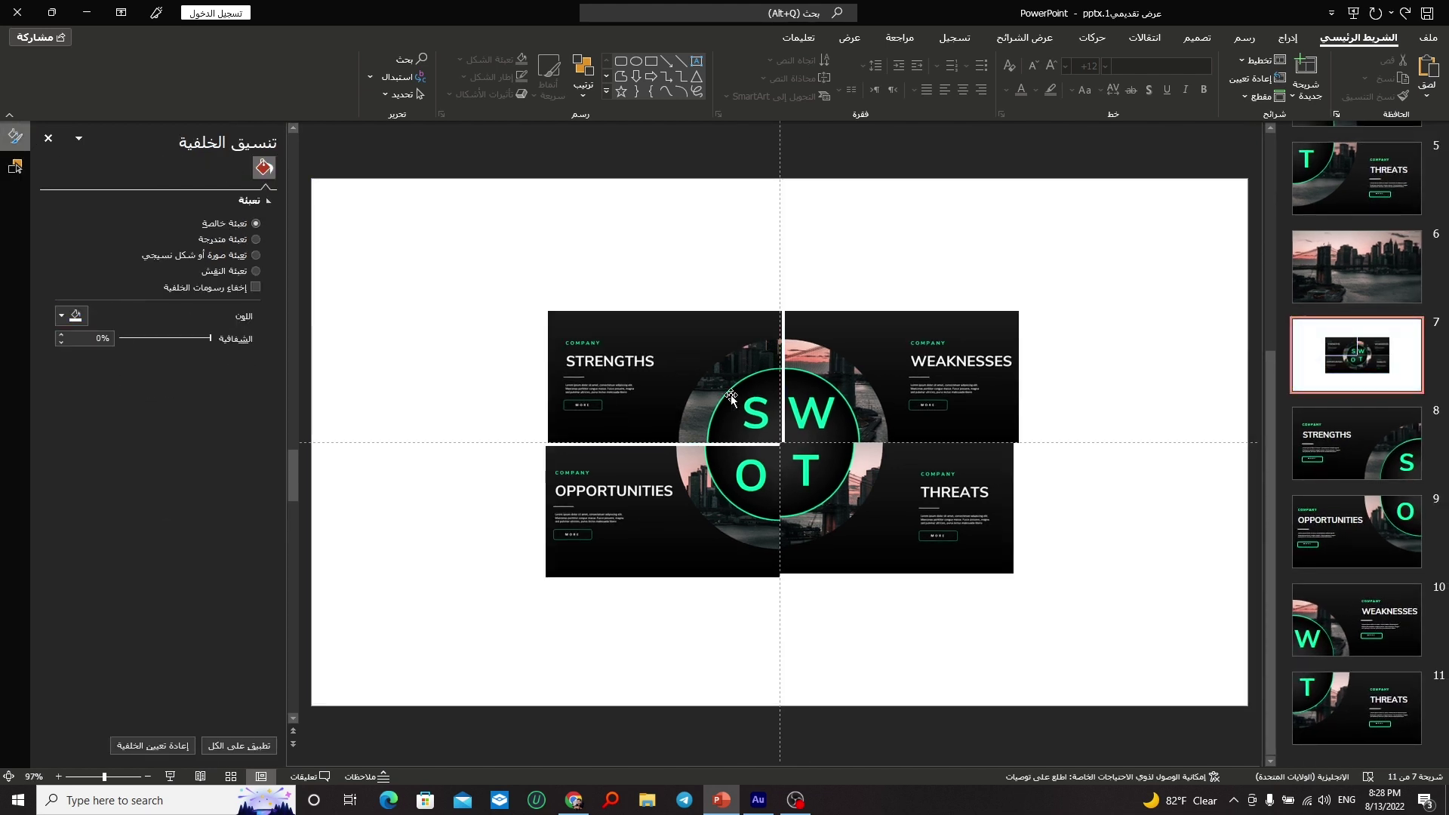
Step: Align the four SWOT zoom pictures edge to edge, select them all and group them with Ctrl+G
mouse_move(745, 326)
left_mouse_down()
mouse_move(713, 306)
mouse_move(747, 319)
left_mouse_up()
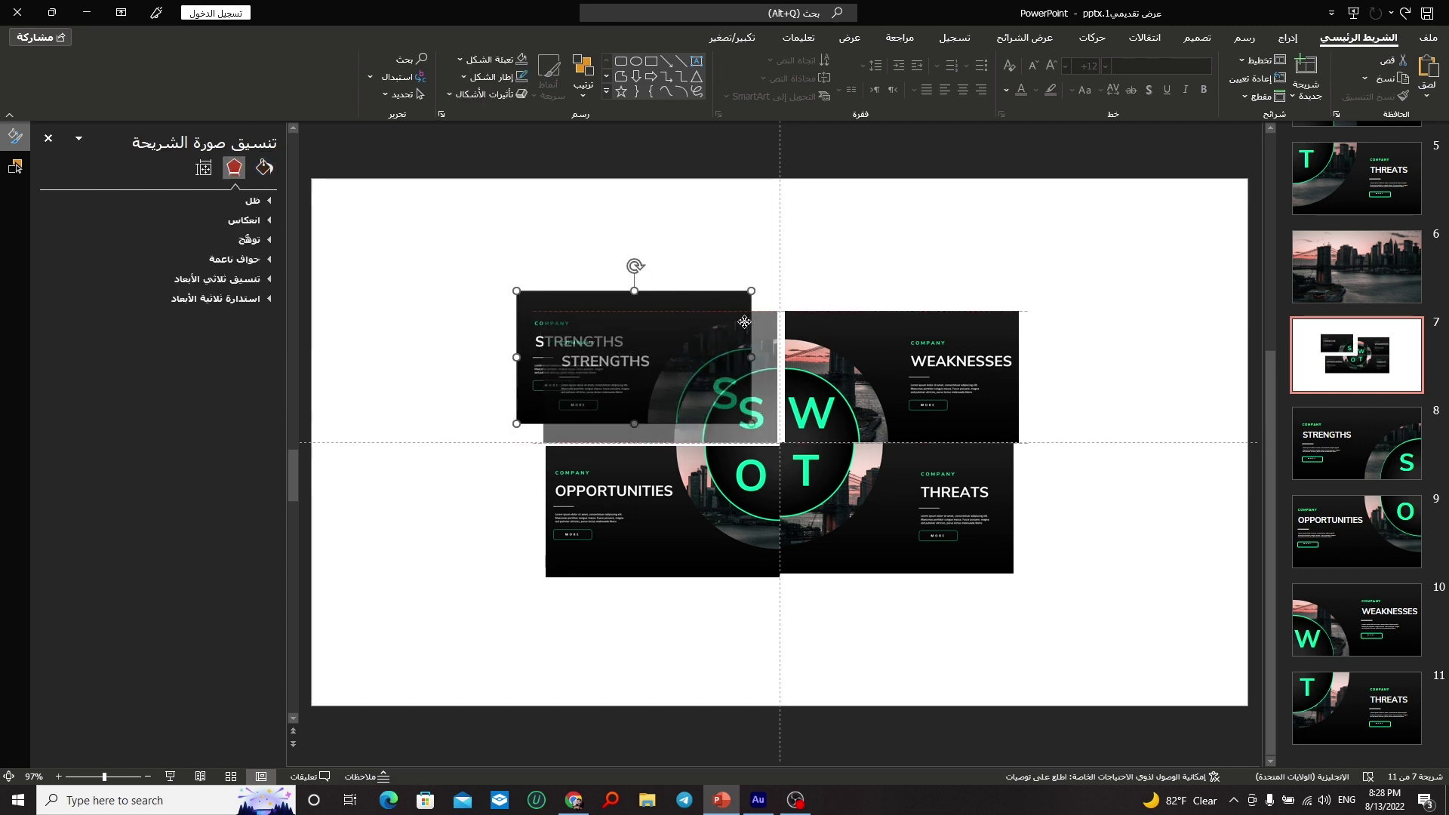
left_click_drag(833, 331, 828, 326)
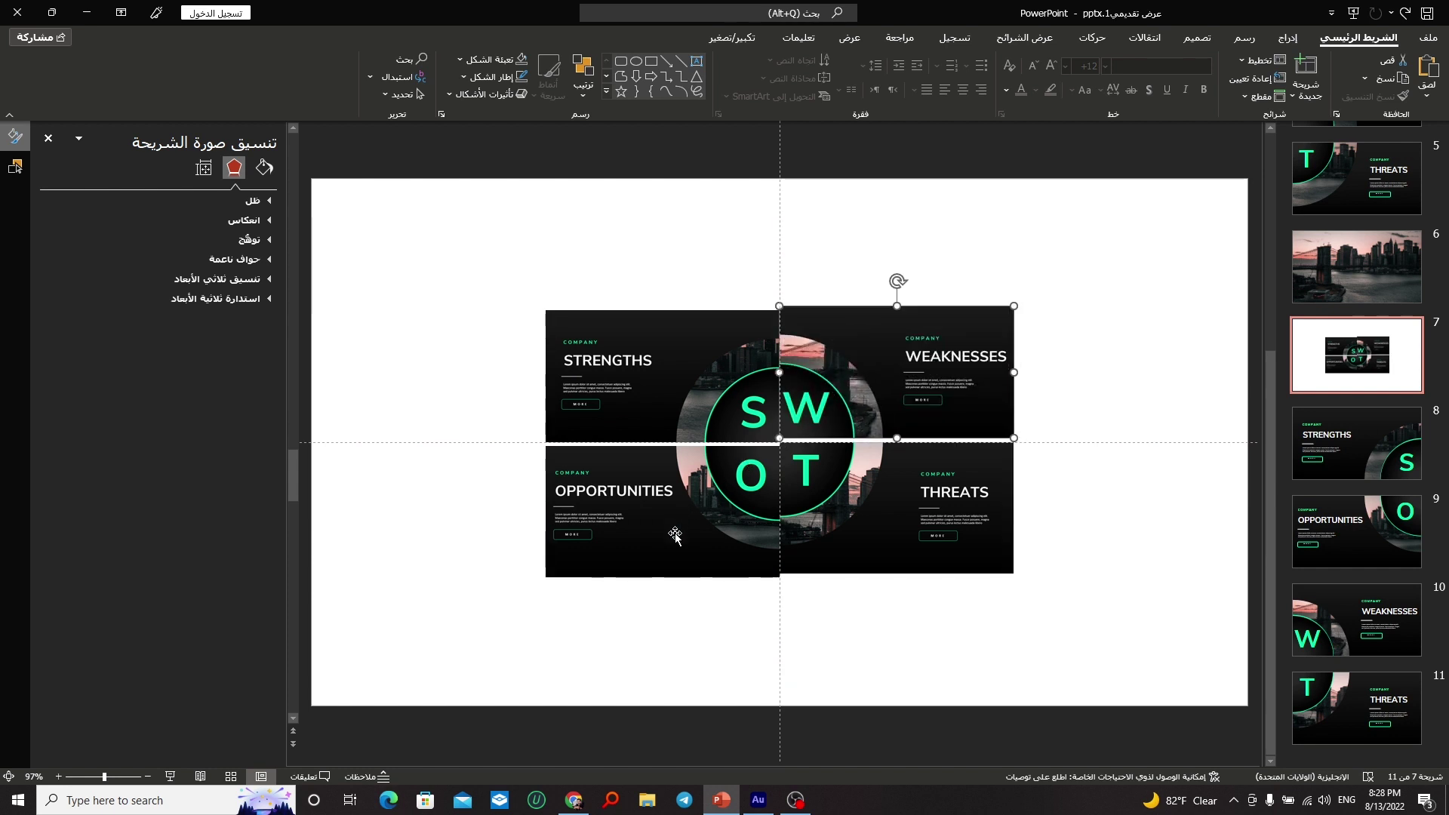
left_click_drag(675, 536, 676, 531)
left_click_drag(864, 403, 863, 406)
left_click(865, 623)
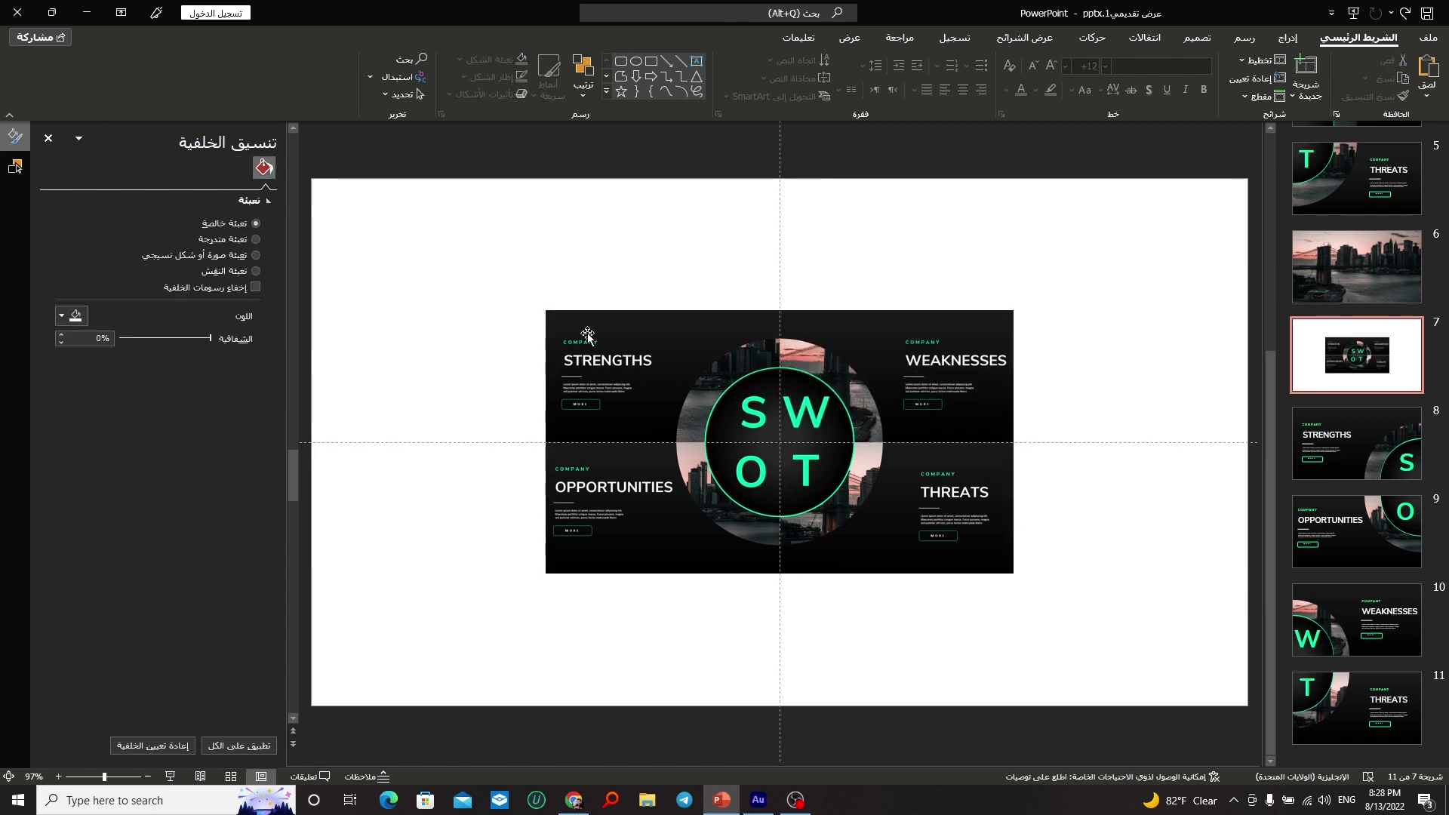
left_click_drag(468, 244, 1117, 646)
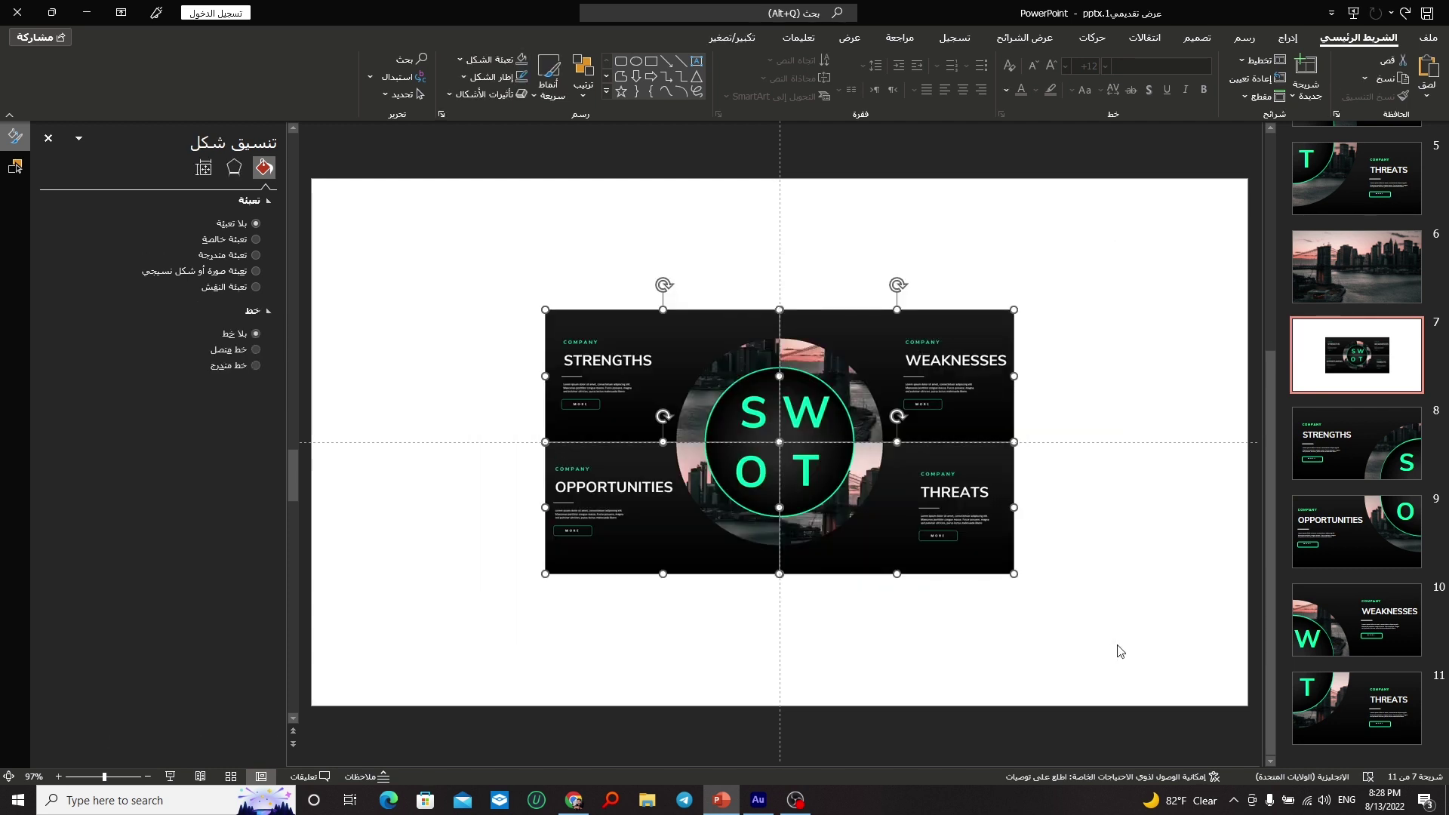
key("ctrl+g")
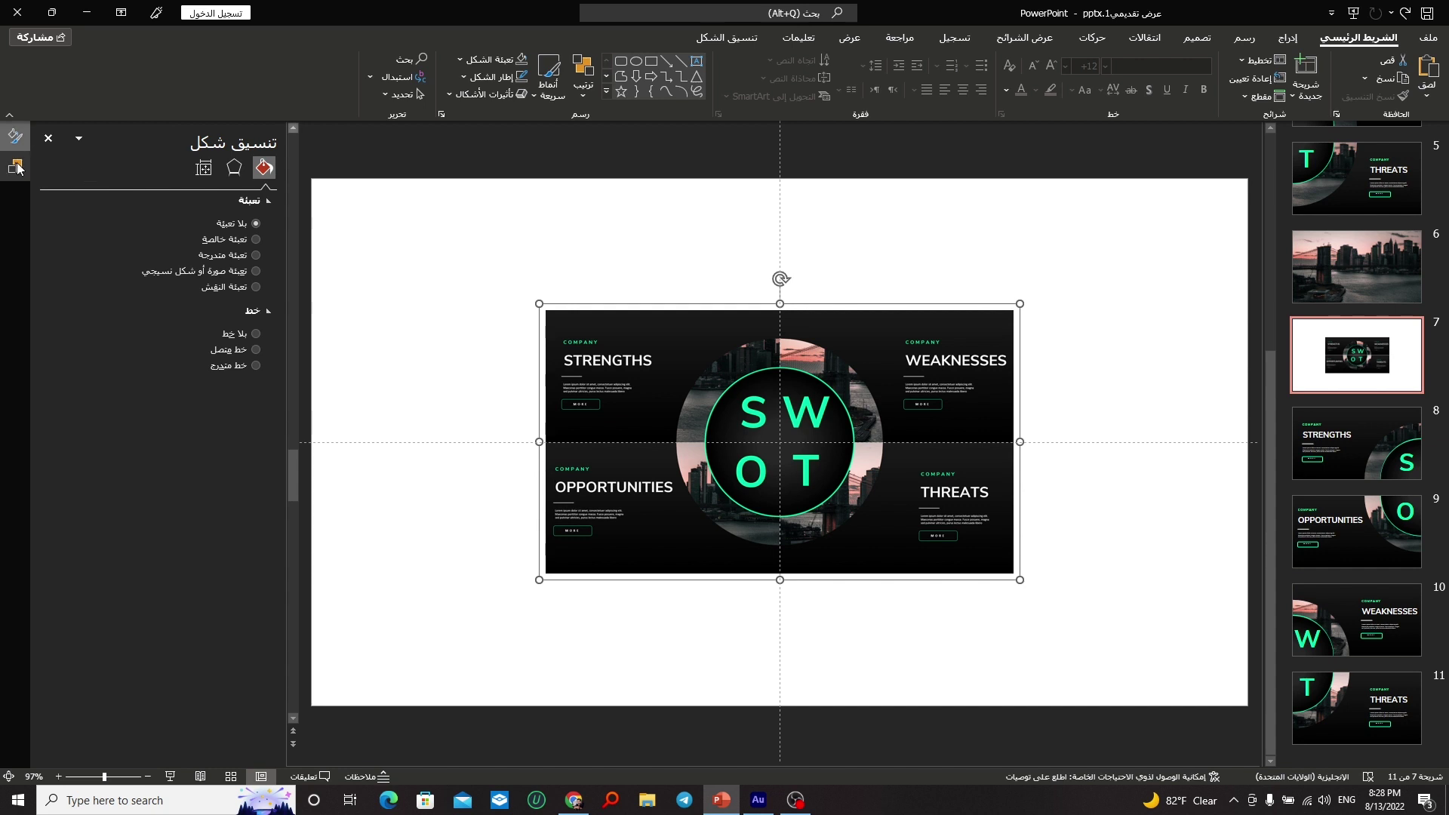
Step: Unhide the room photo, then resize and nudge the SWOT group to fit the TV screen
left_click(15, 166)
left_click(67, 277)
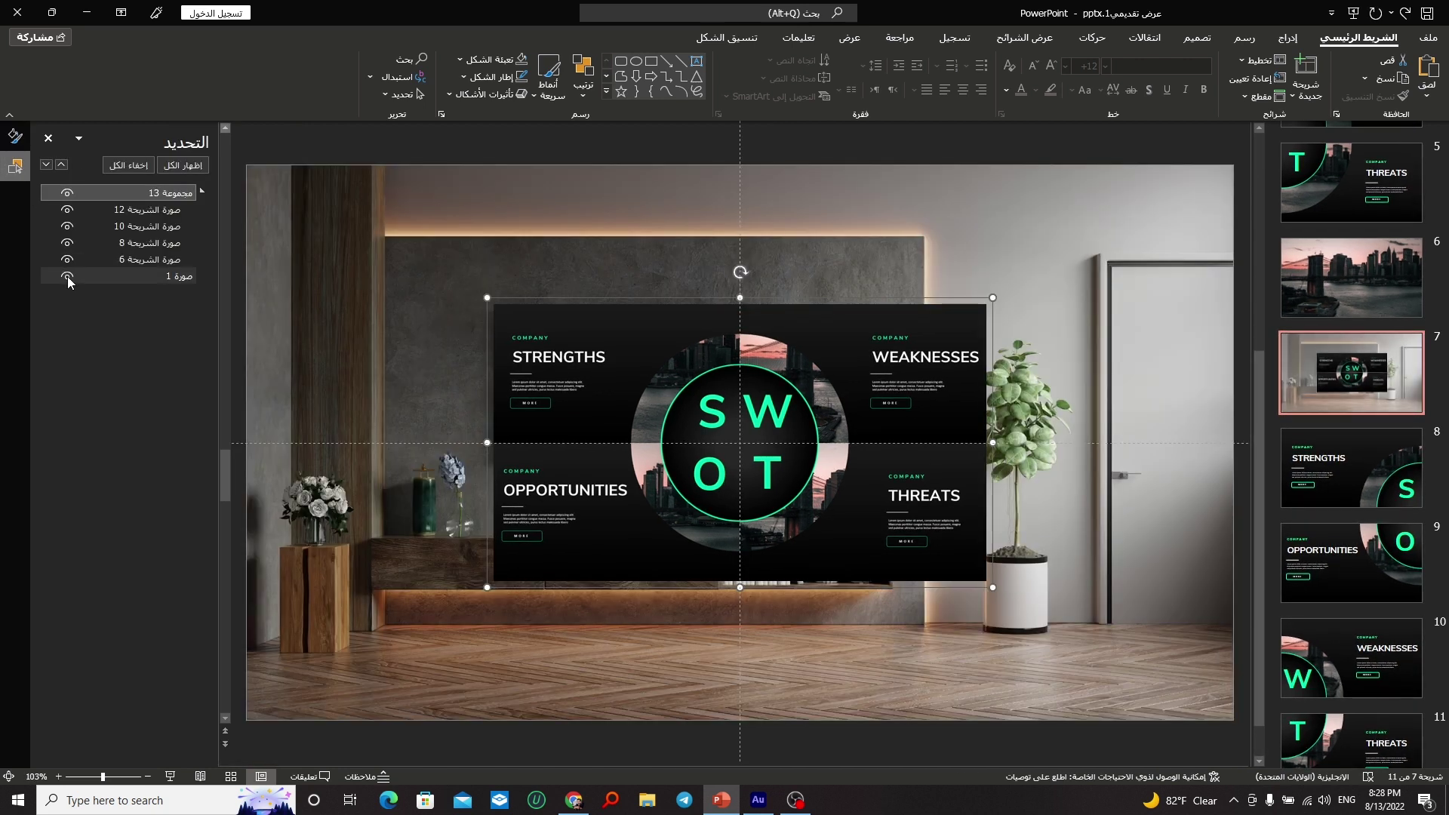
left_click_drag(852, 300, 867, 305)
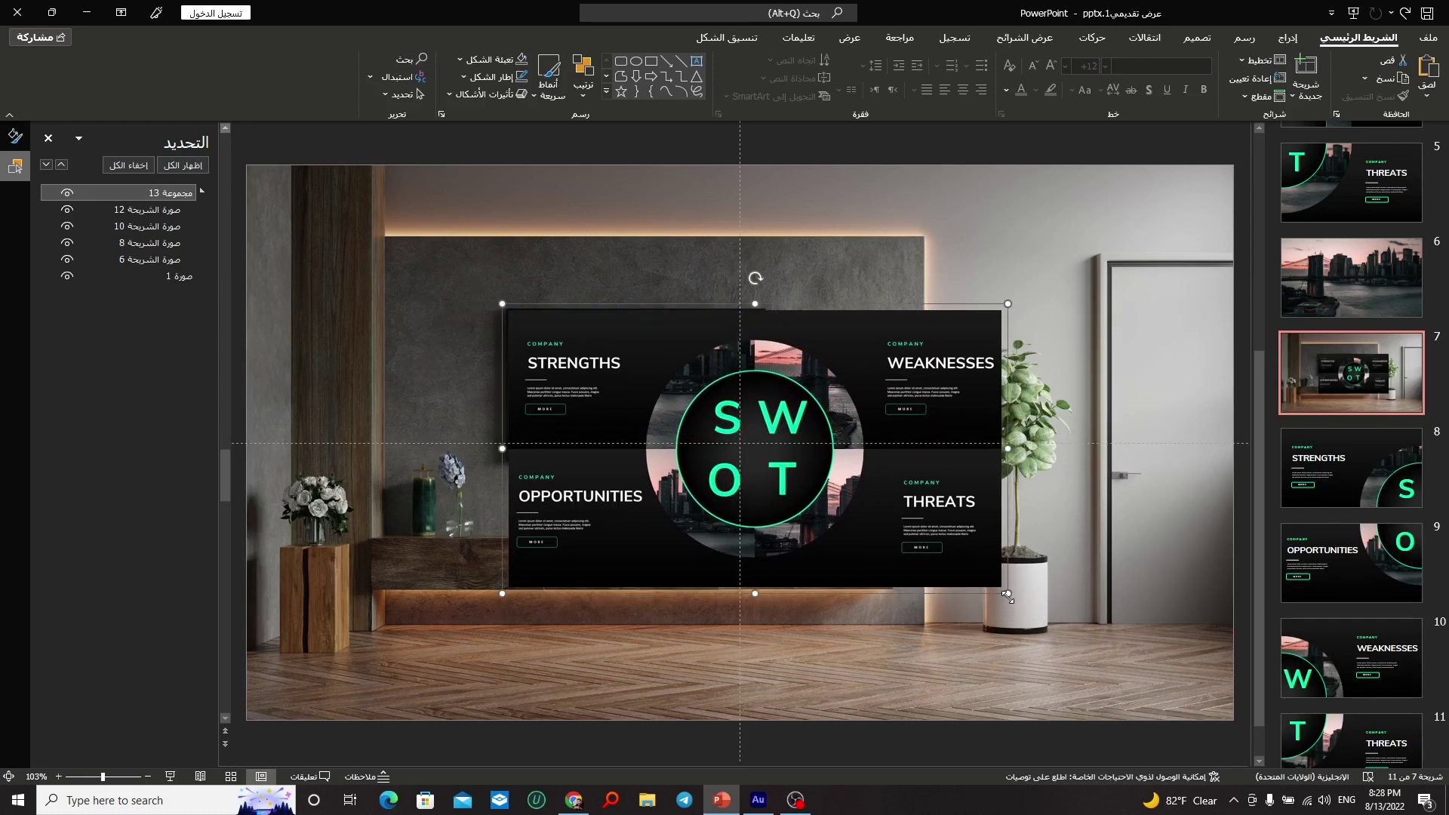
left_click_drag(1008, 594, 765, 459)
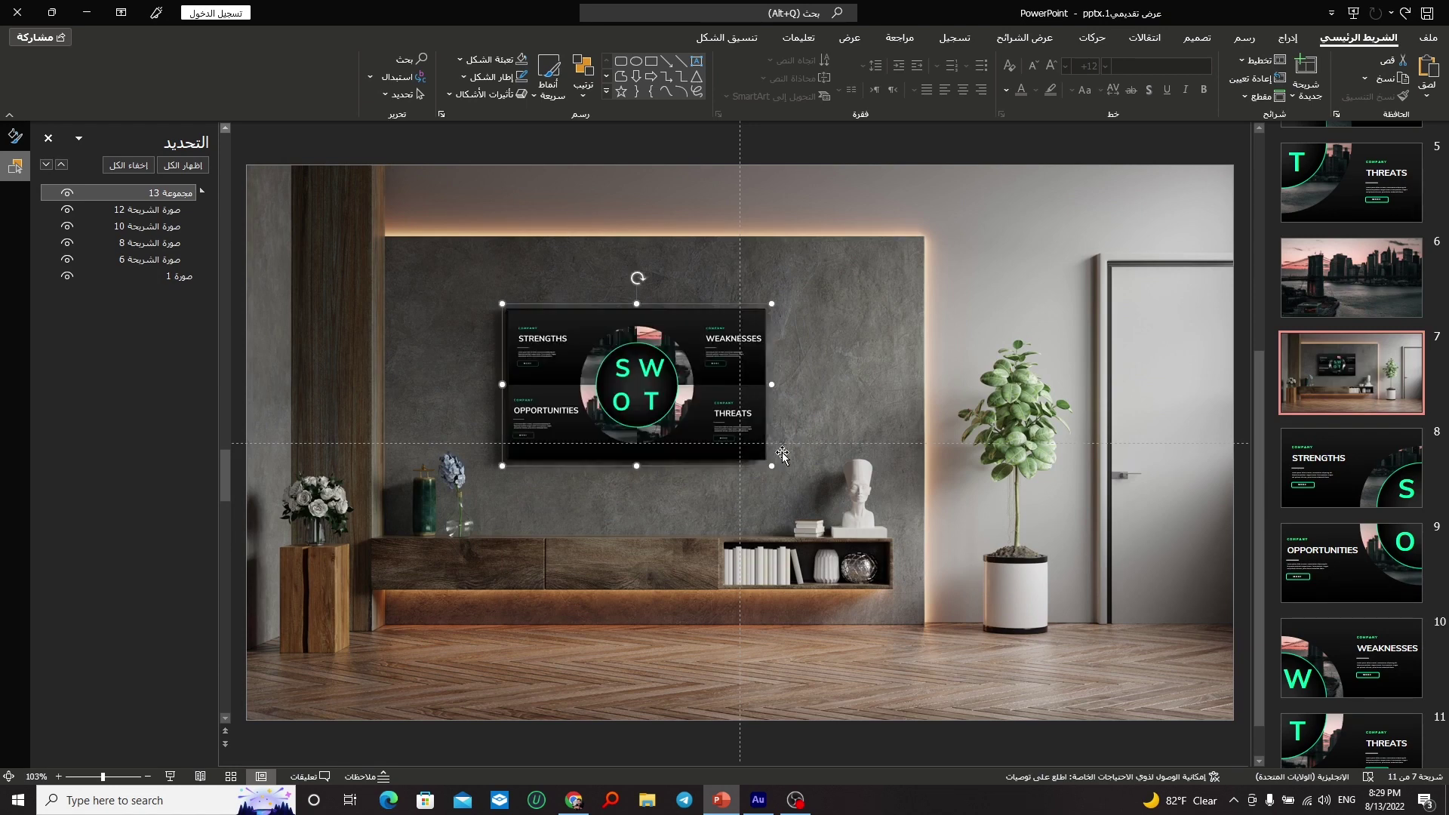
key("Left")
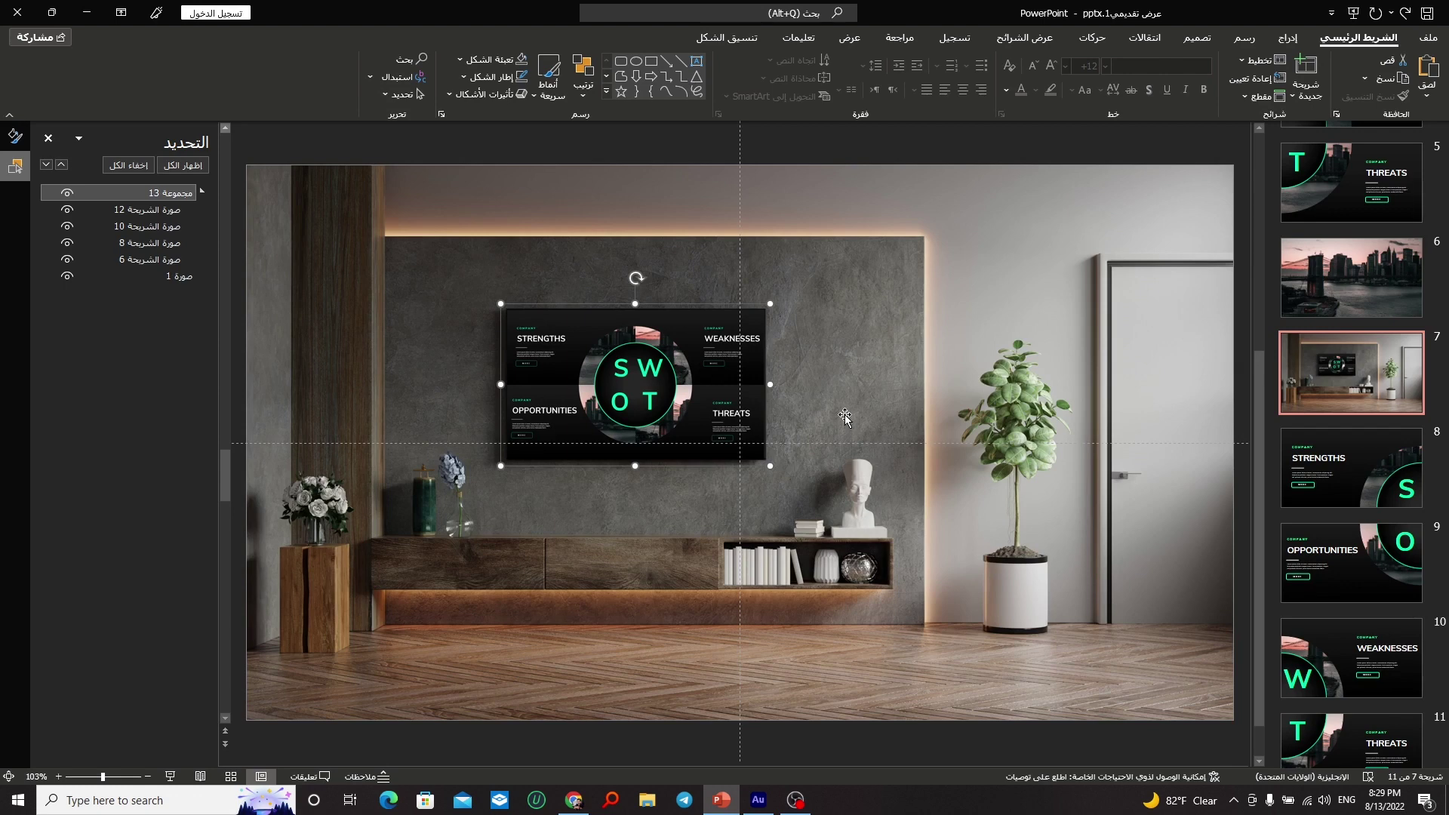
left_click(845, 416)
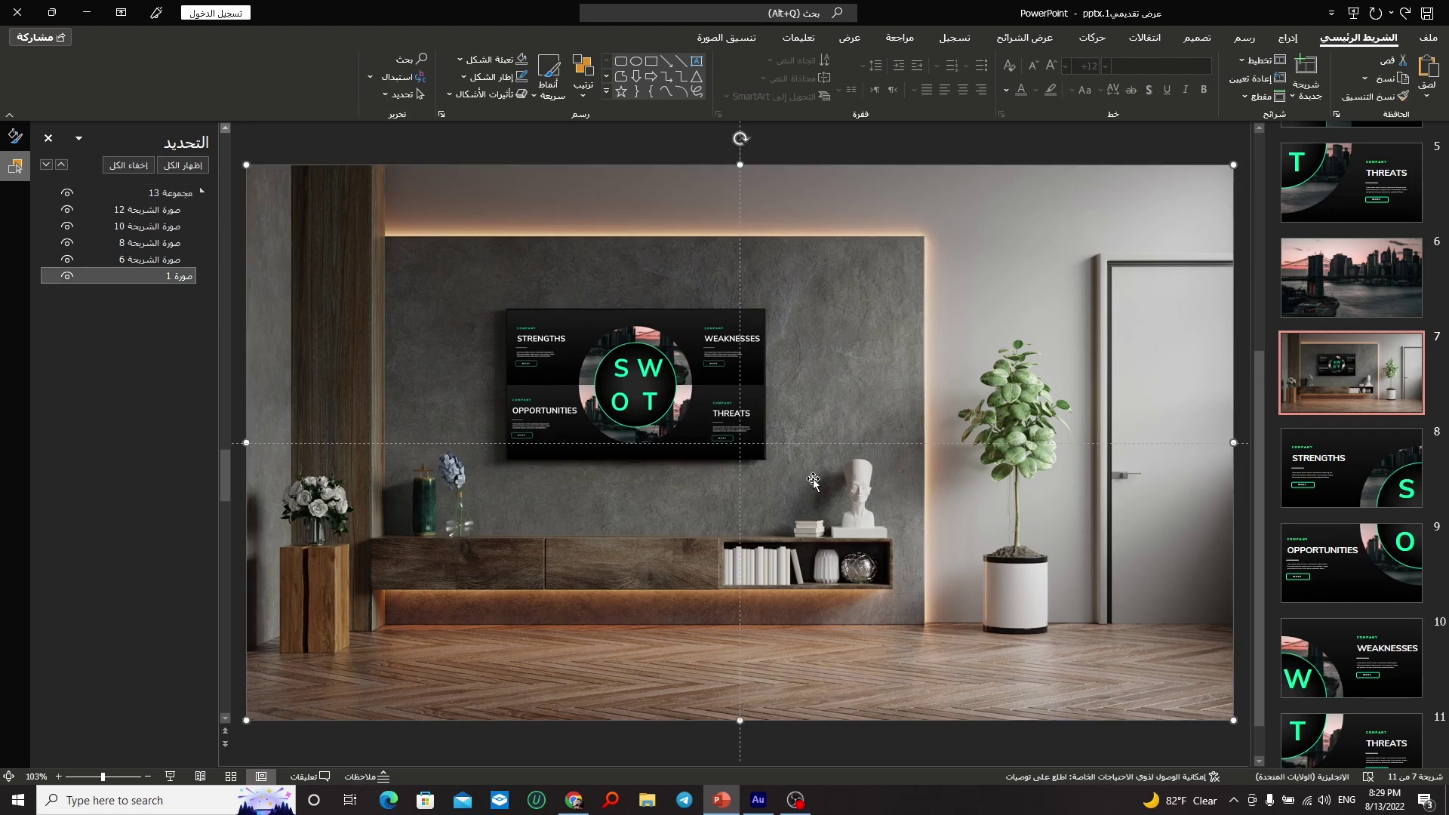
Step: Turn off guides and close the Selection and Format Picture panes
left_click(850, 37)
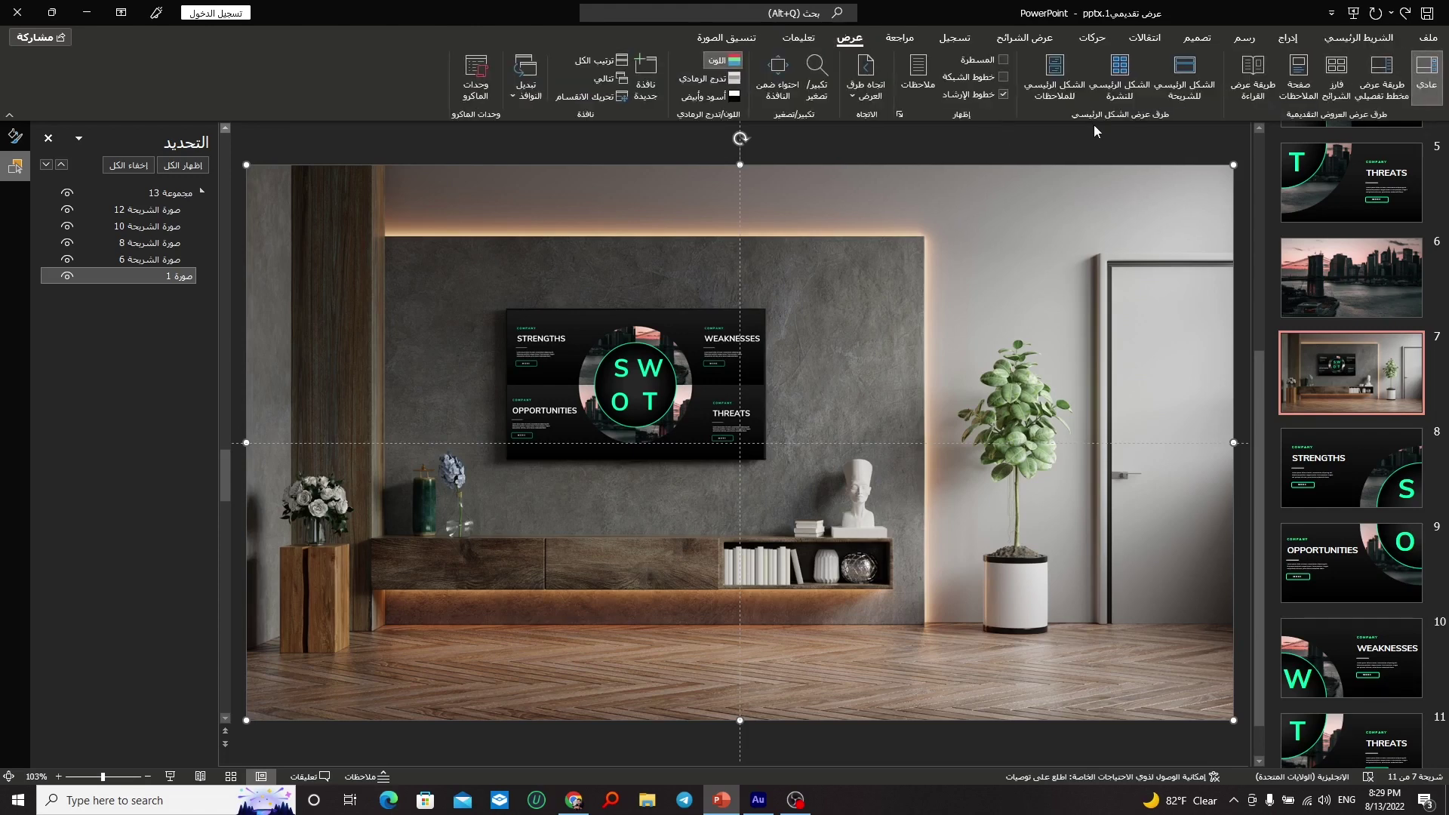
left_click(973, 101)
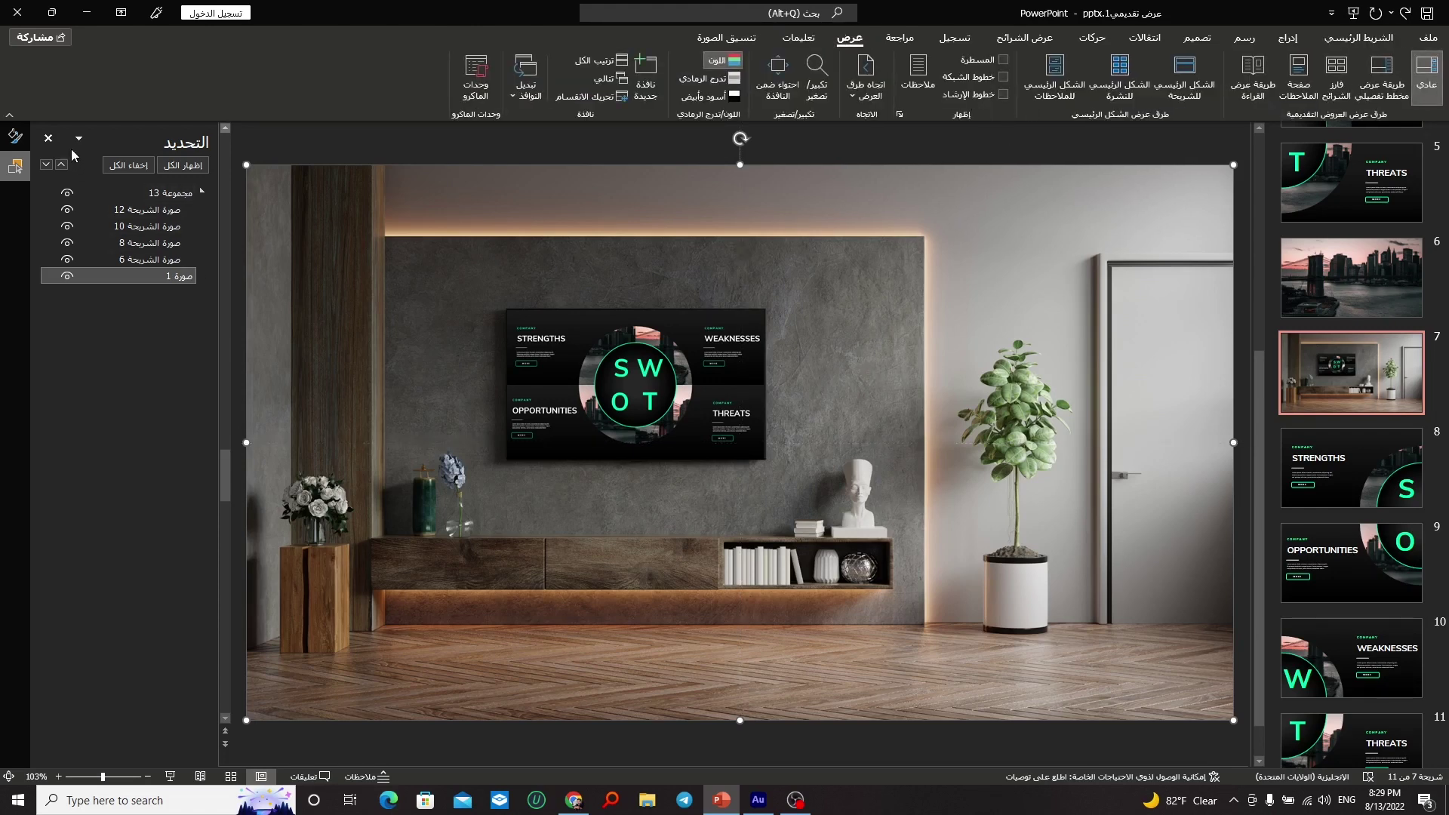
left_click(41, 146)
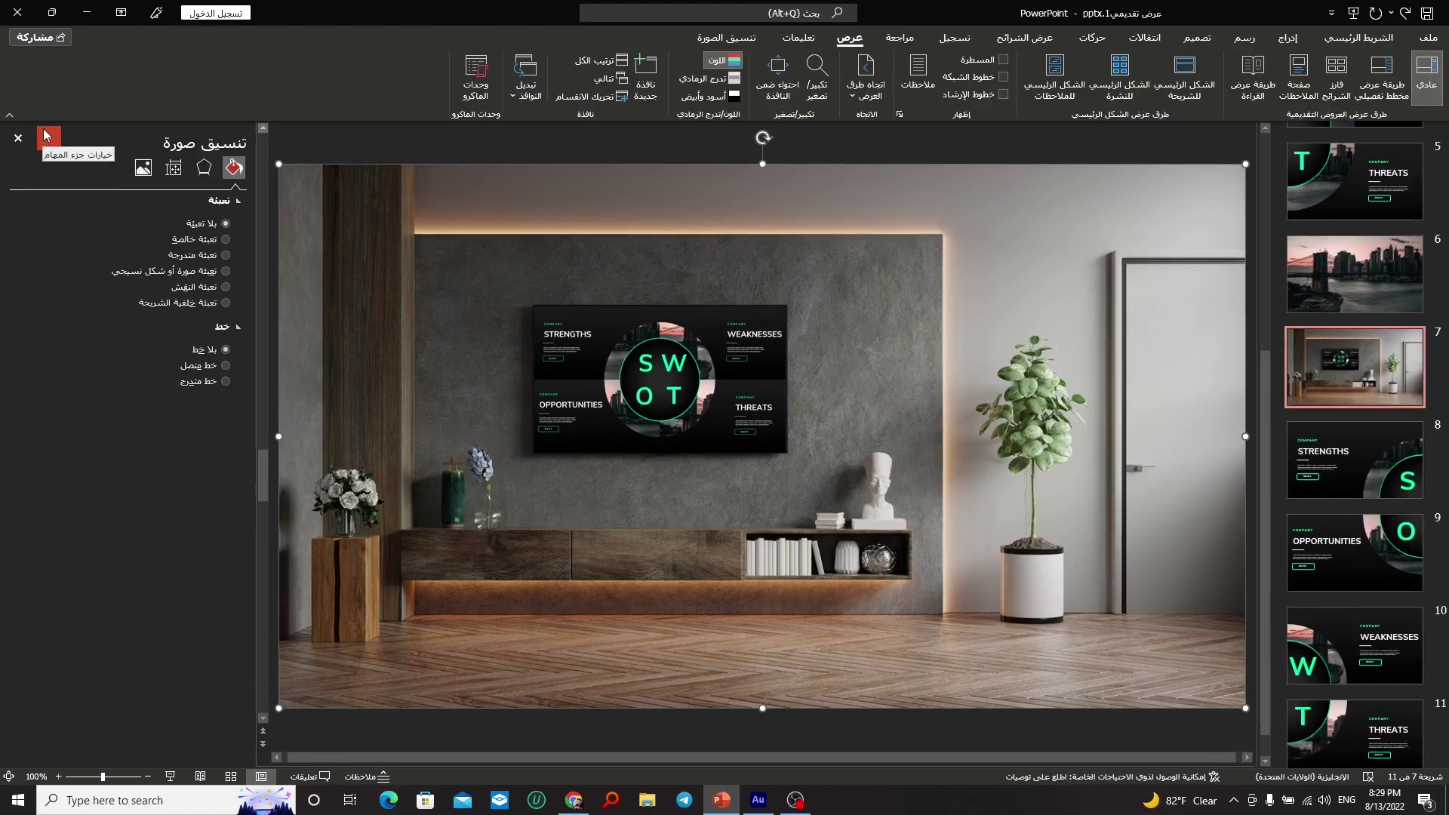
left_click(17, 138)
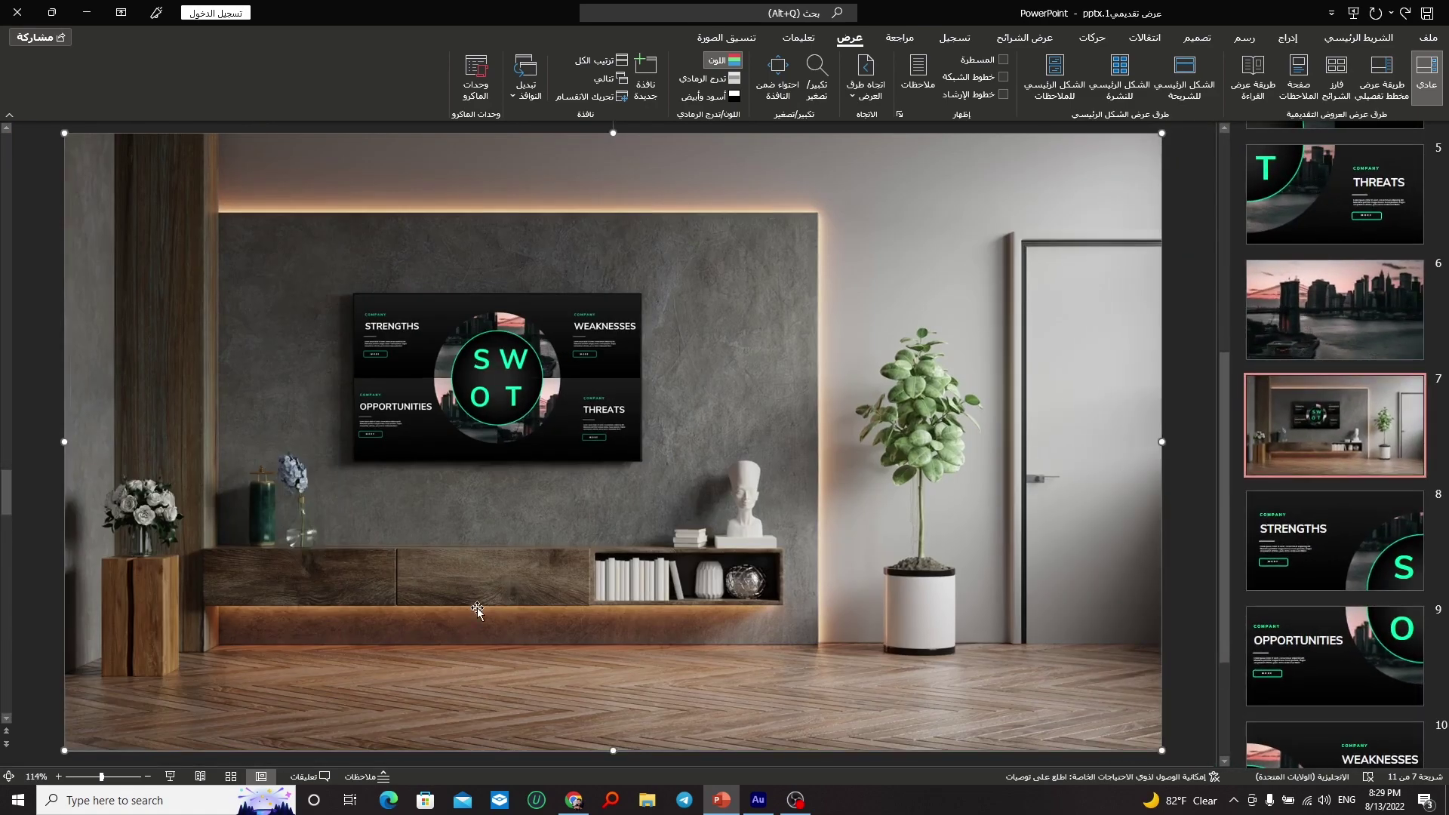
Step: Run the slideshow from slide 7, zooming into STRENGTHS and clicking through to THREATS
left_click(172, 778)
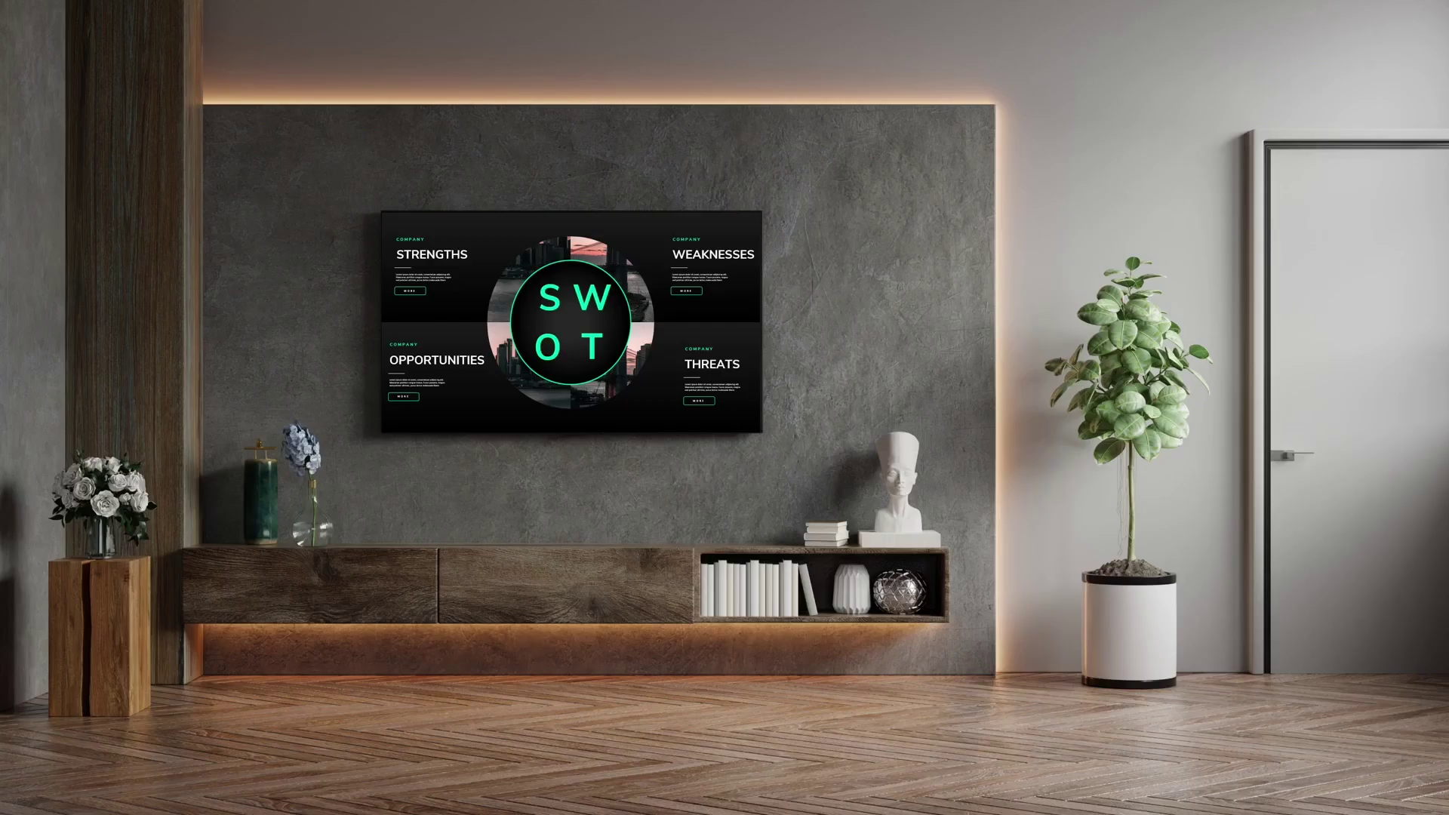
left_click(492, 248)
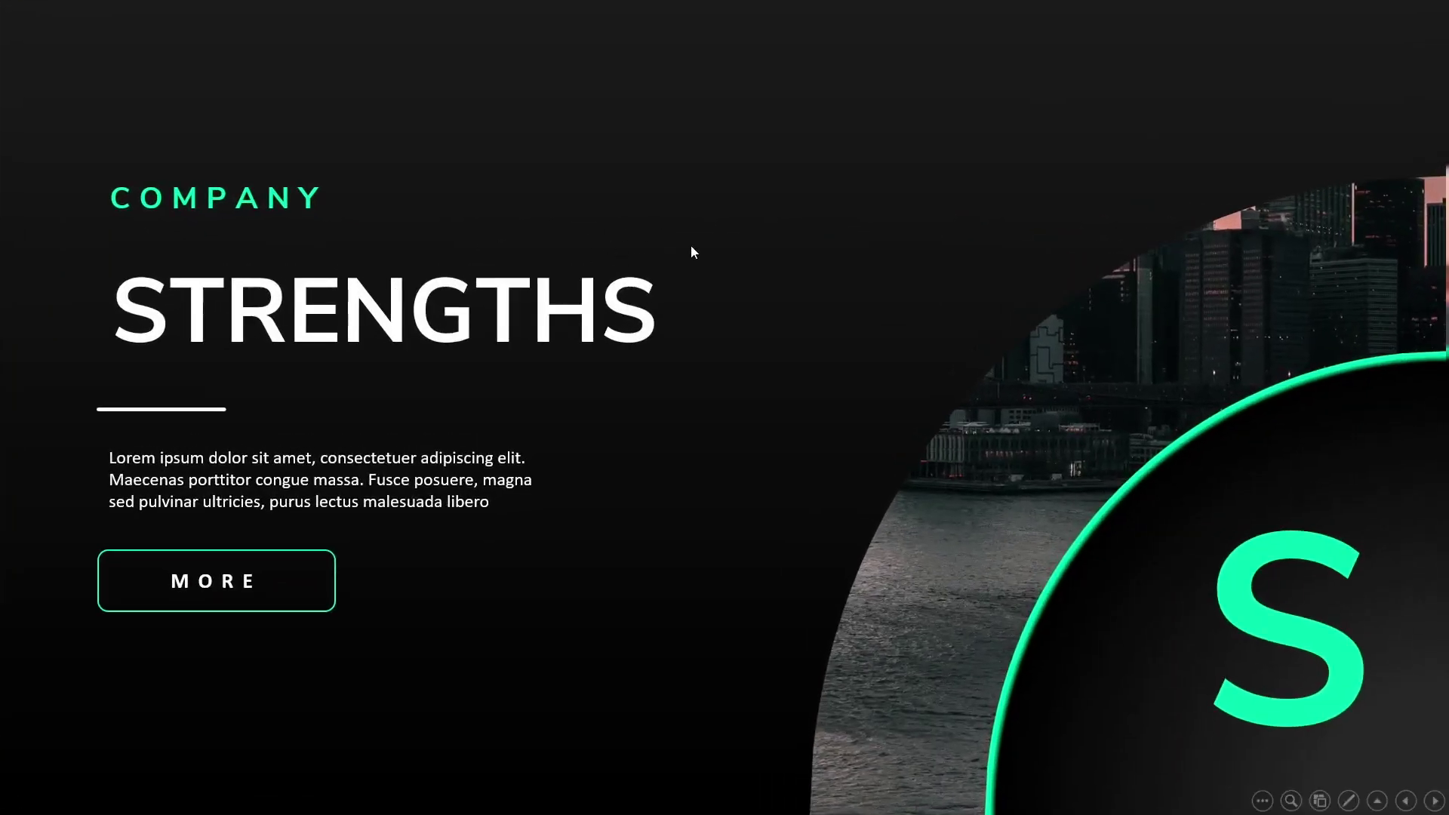
left_click(803, 254)
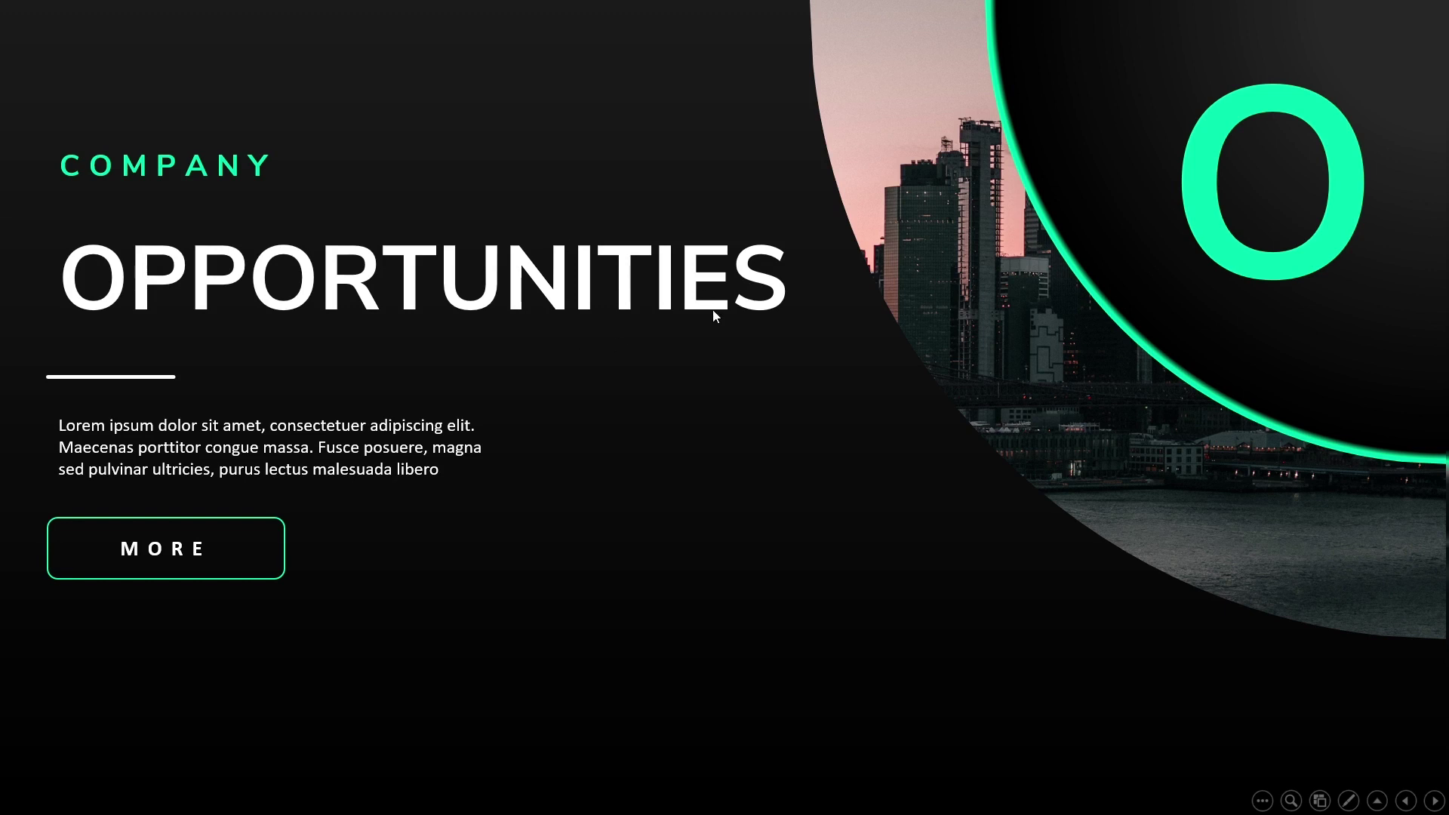
left_click(713, 309)
left_click(715, 312)
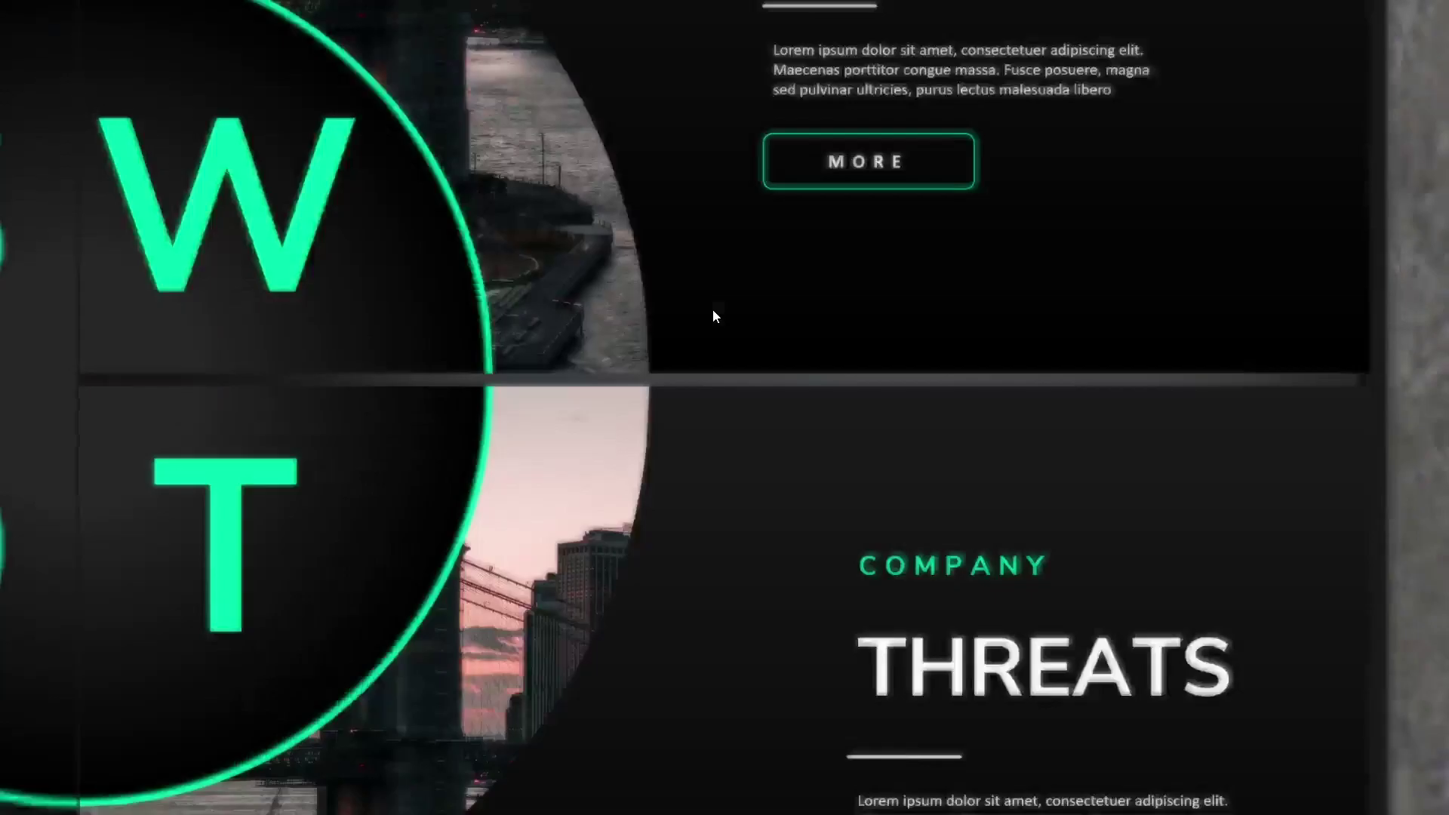
key("Escape")
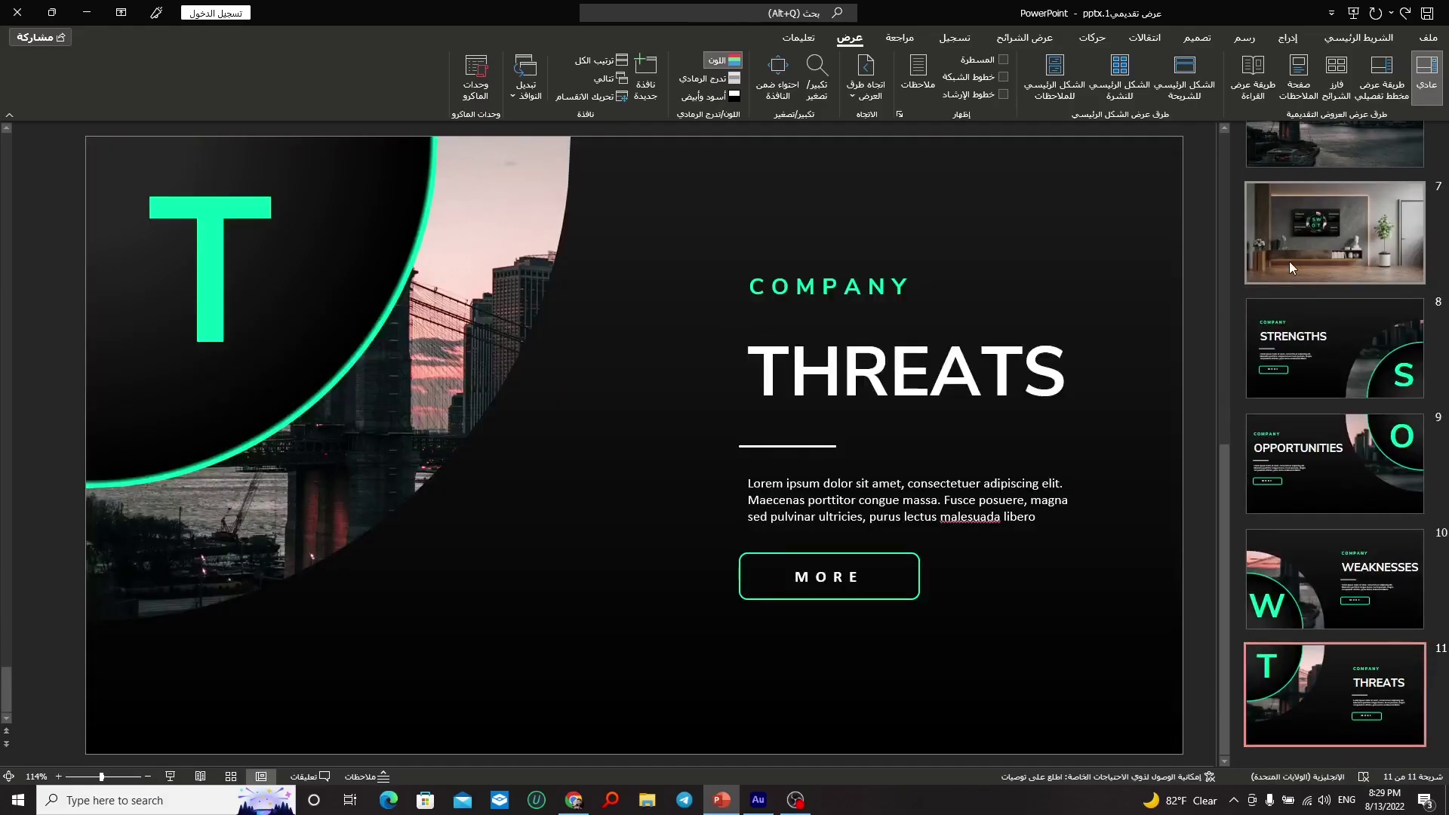
Step: Enable Return to Zoom for the STRENGTHS, WEAKNESSES and THREATS zooms on slide 7
left_click(1290, 259)
left_click(587, 360)
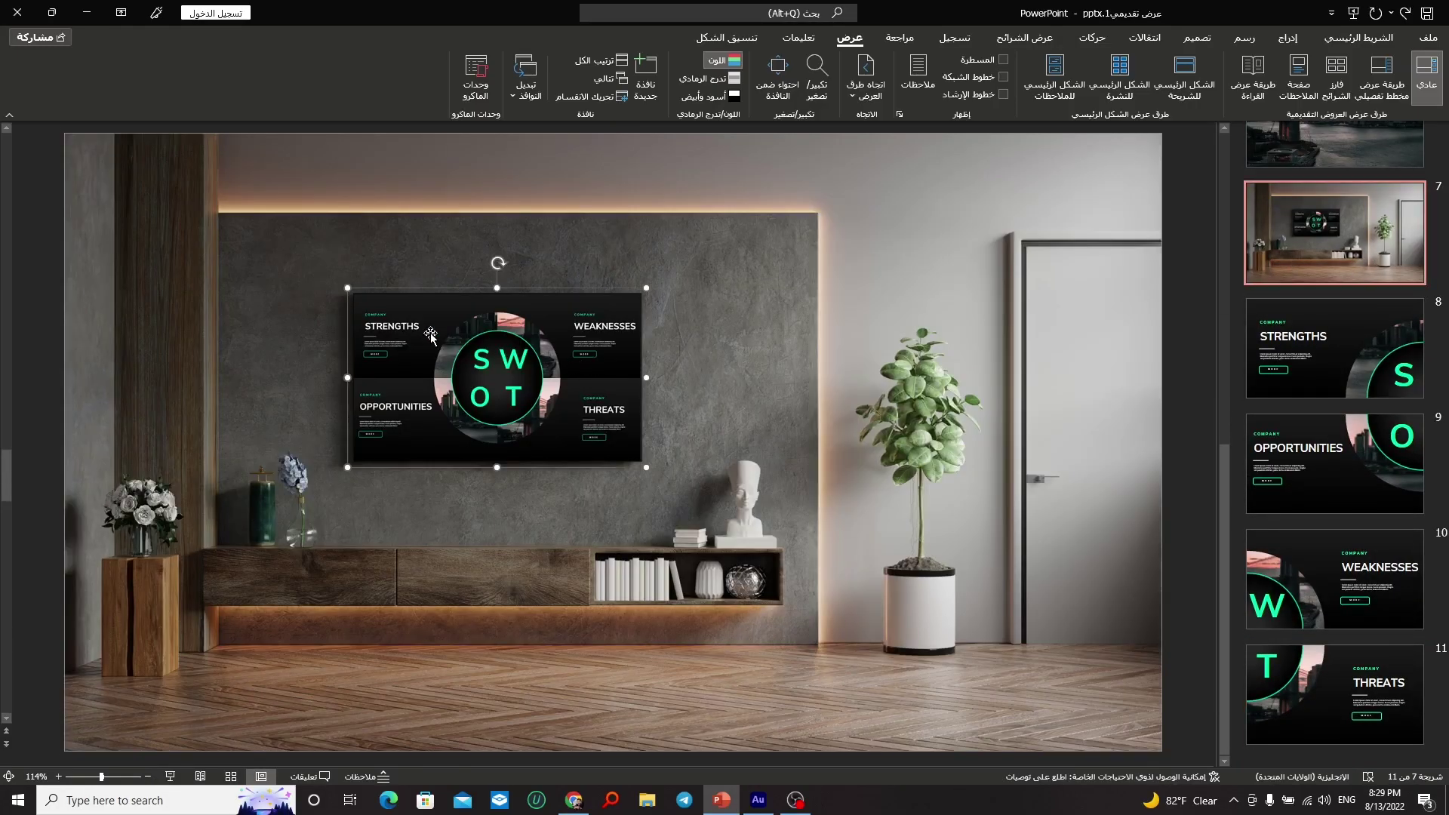
left_click(419, 329)
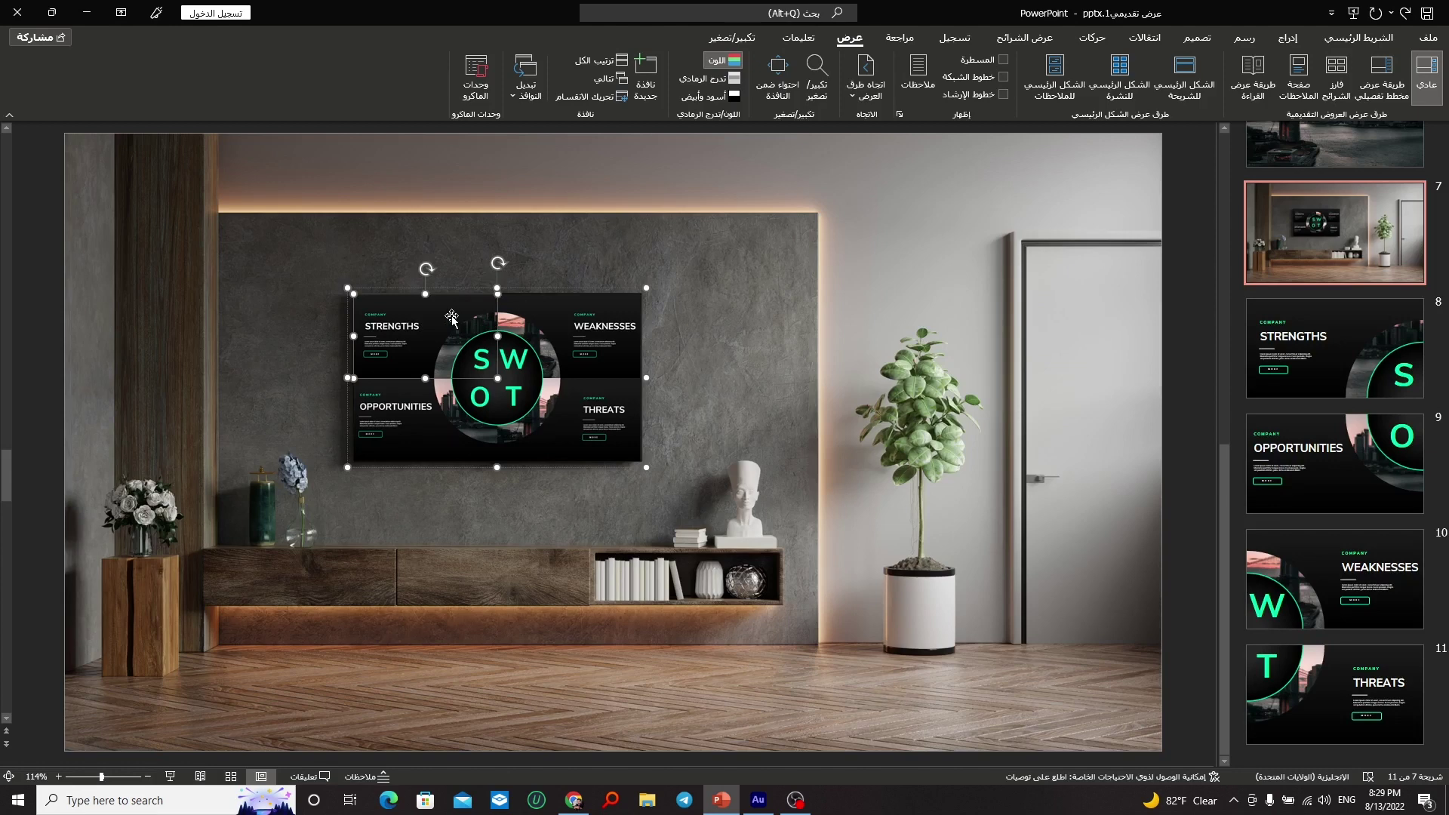
left_click(732, 37)
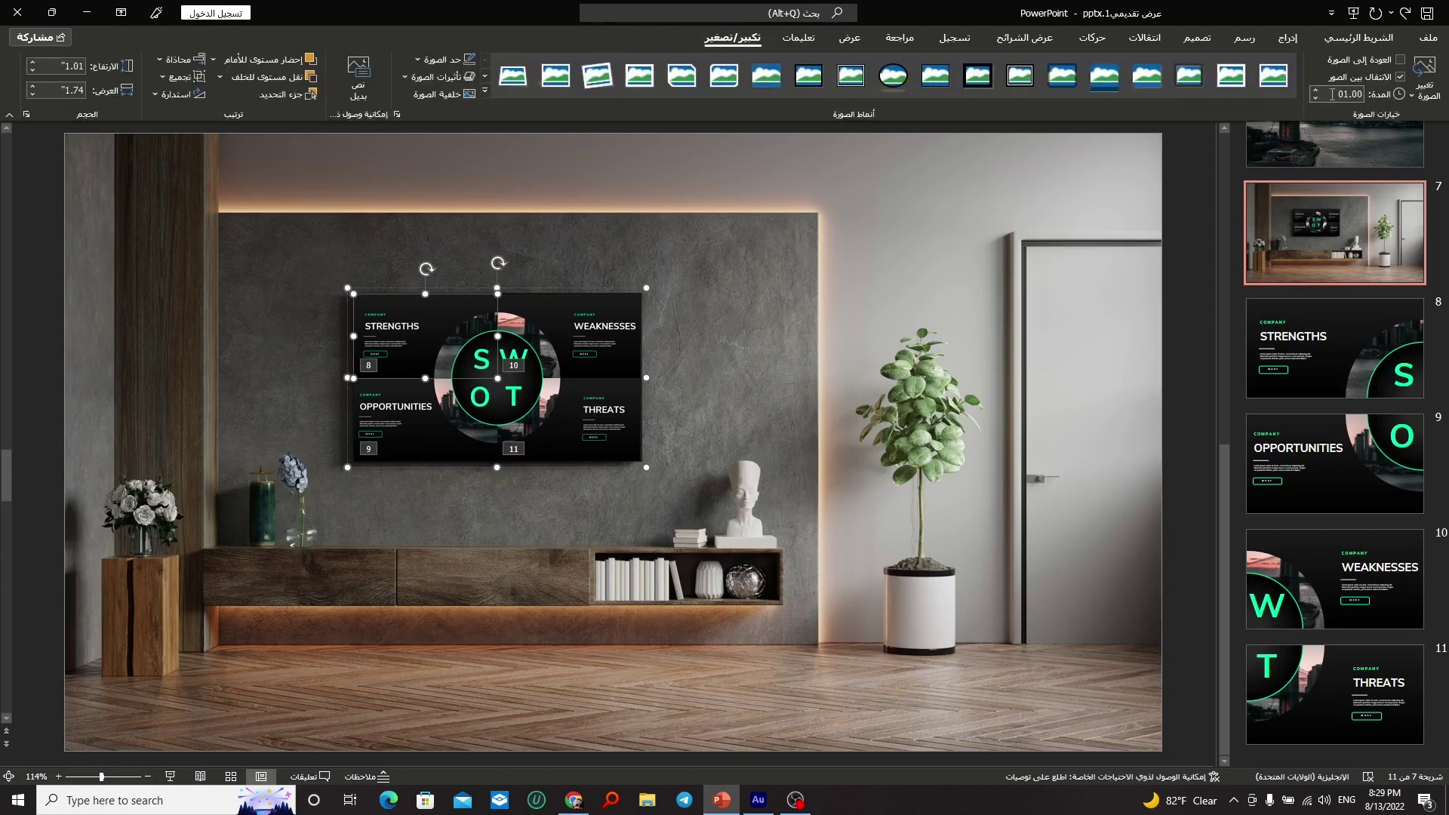
left_click(569, 305)
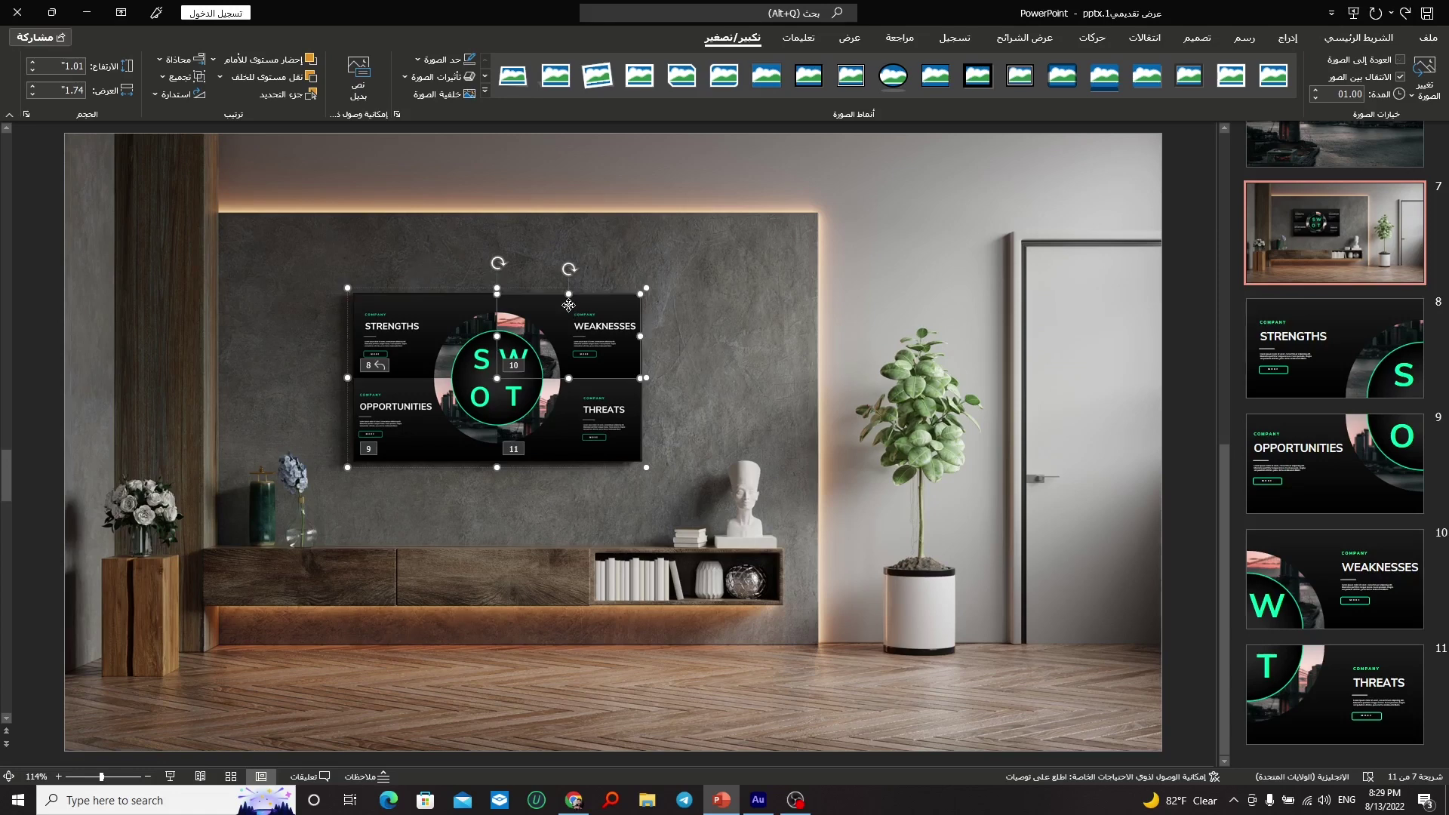
left_click(1360, 65)
left_click(540, 446)
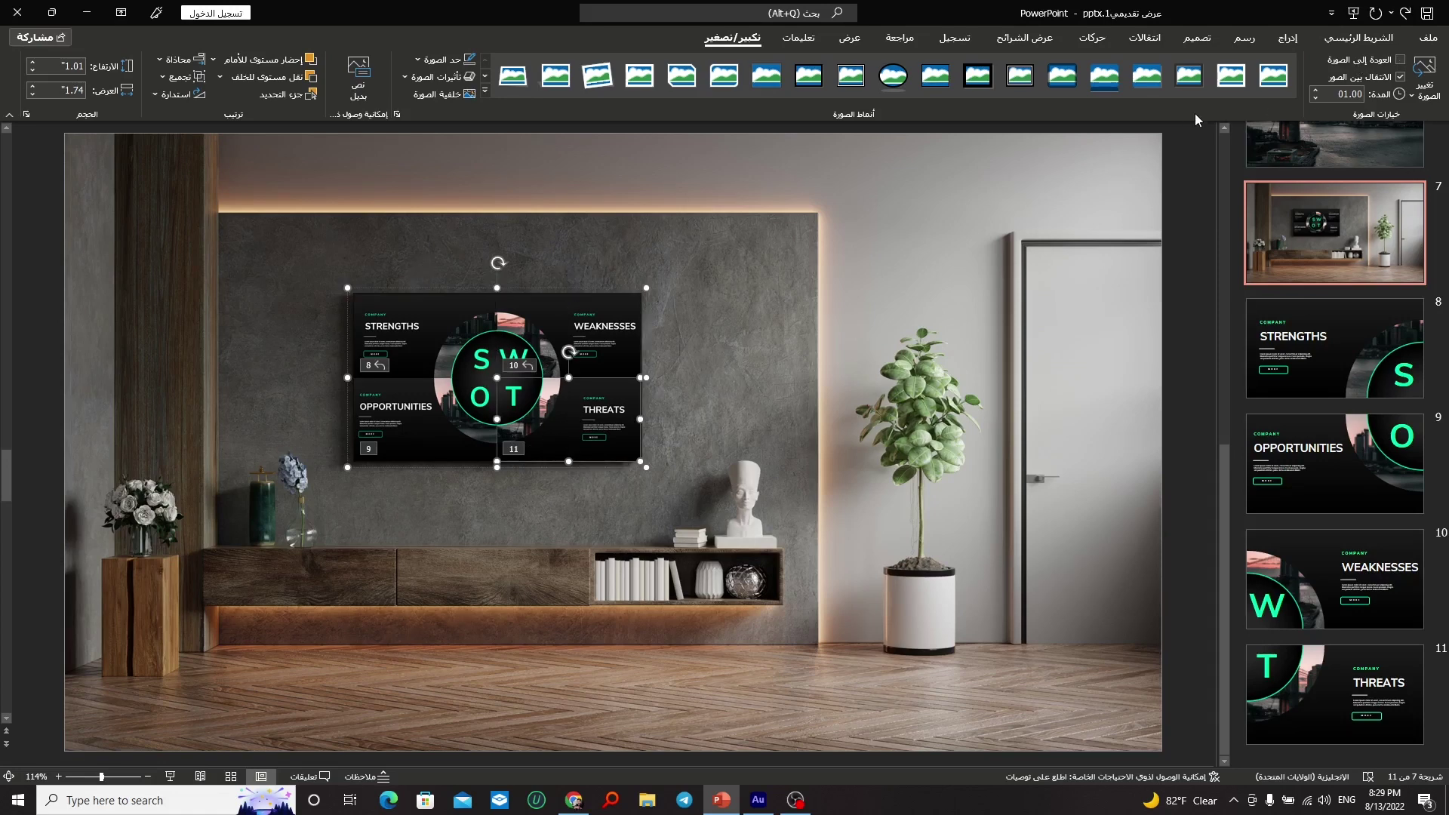
left_click(1381, 69)
left_click(448, 451)
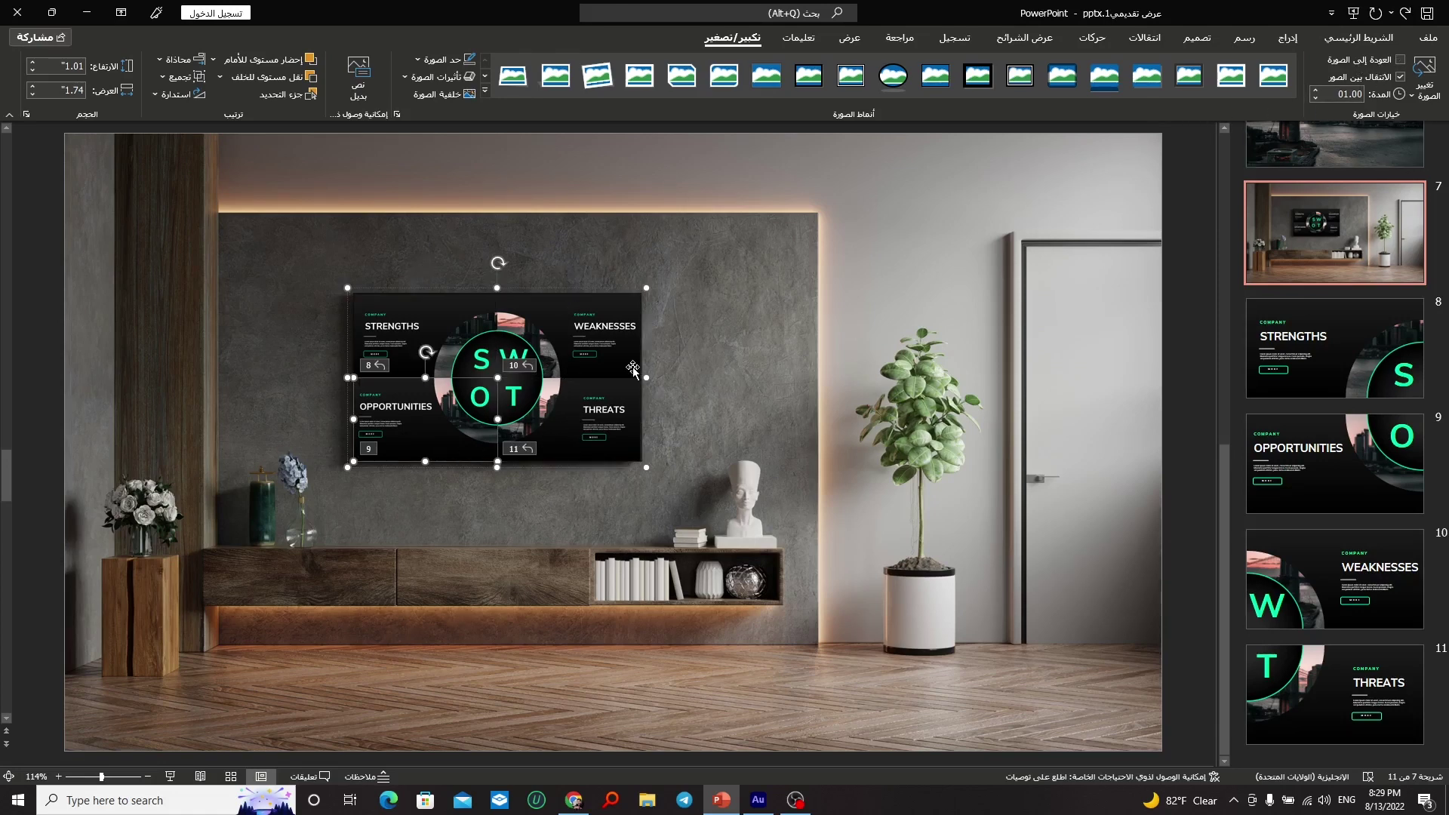
Step: Play the room slide, zooming into STRENGTHS and back, then into THREATS, and exit
left_click(519, 507)
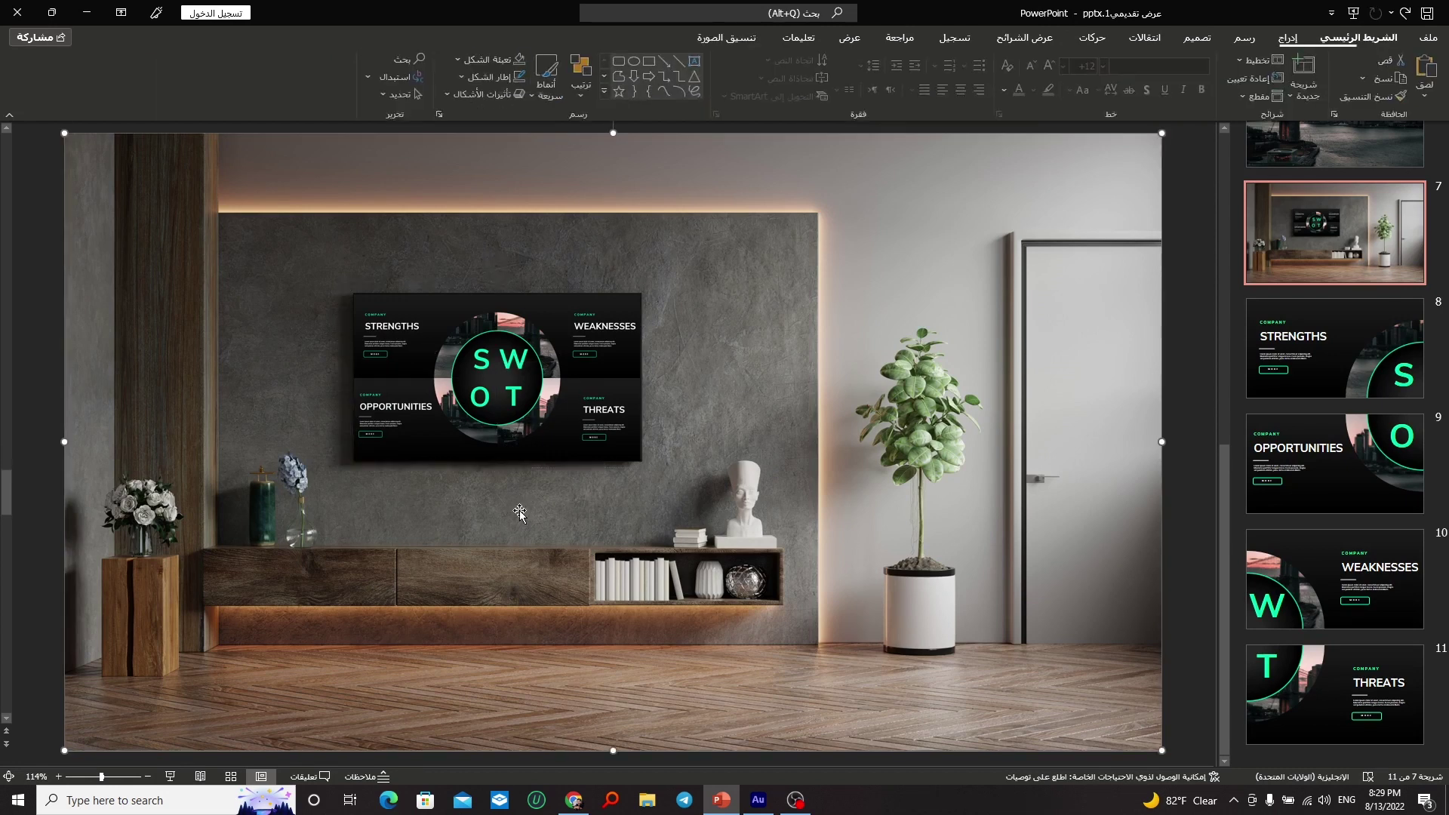
left_click(170, 778)
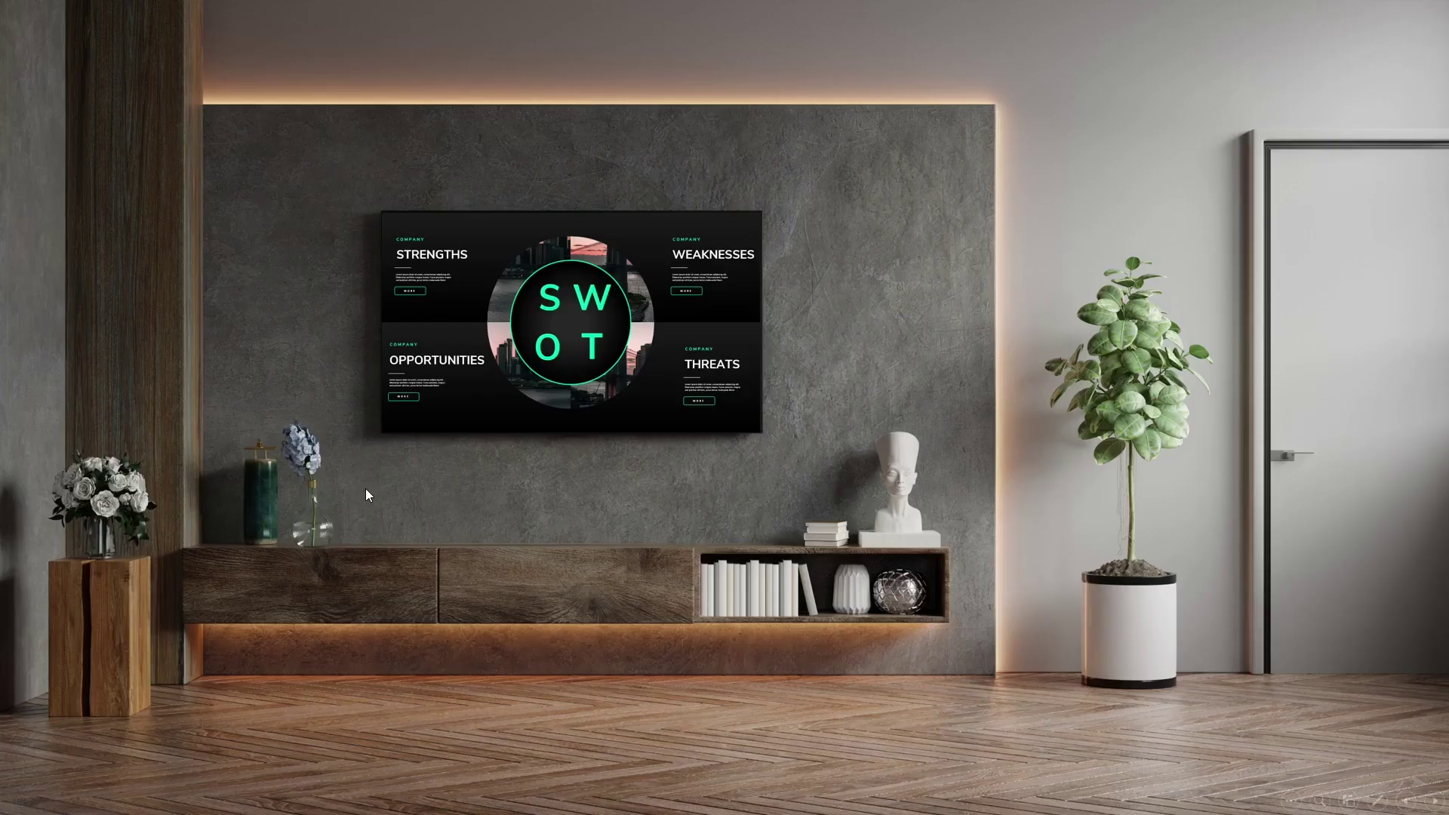
left_click(486, 241)
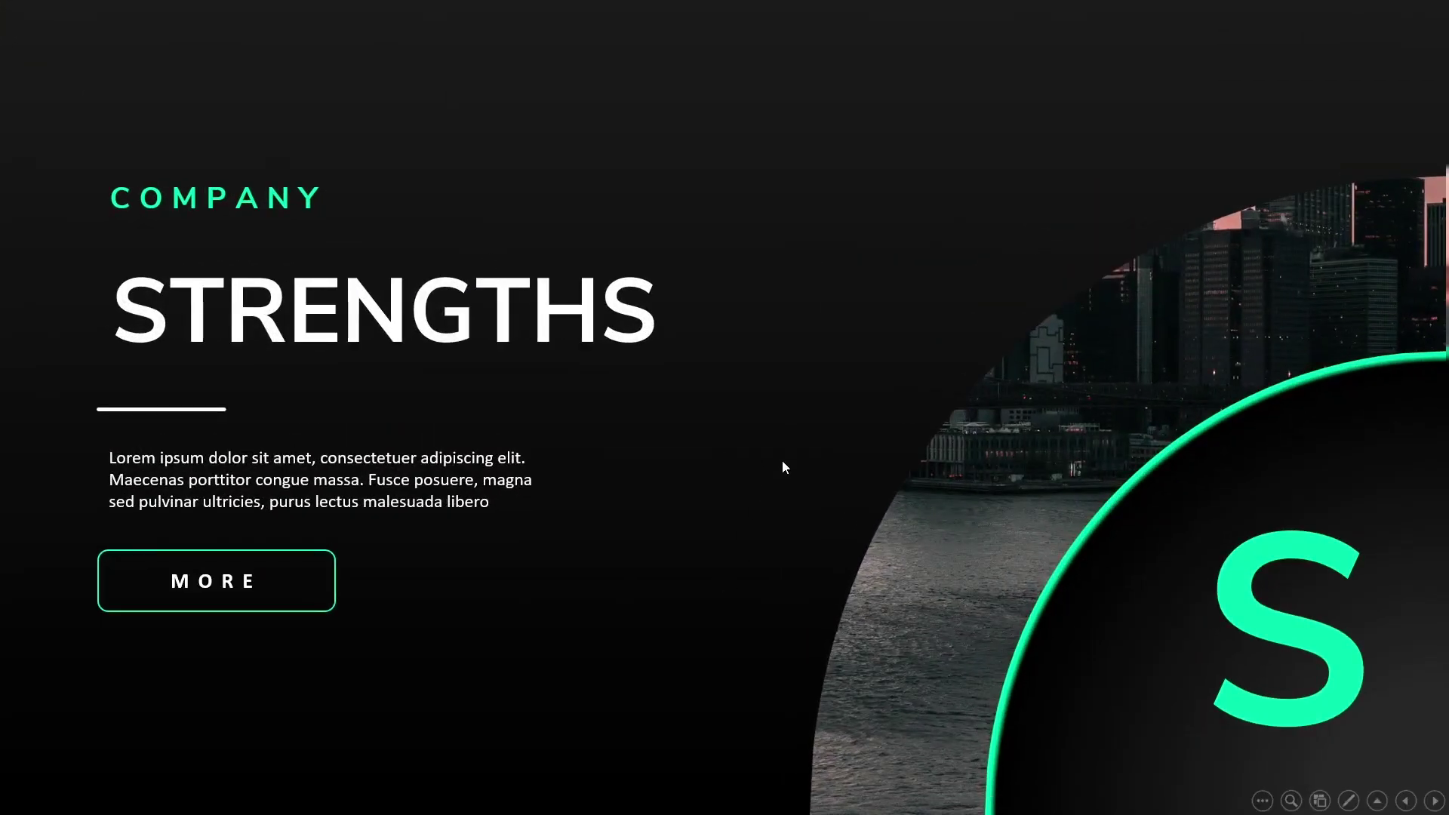
left_click(844, 283)
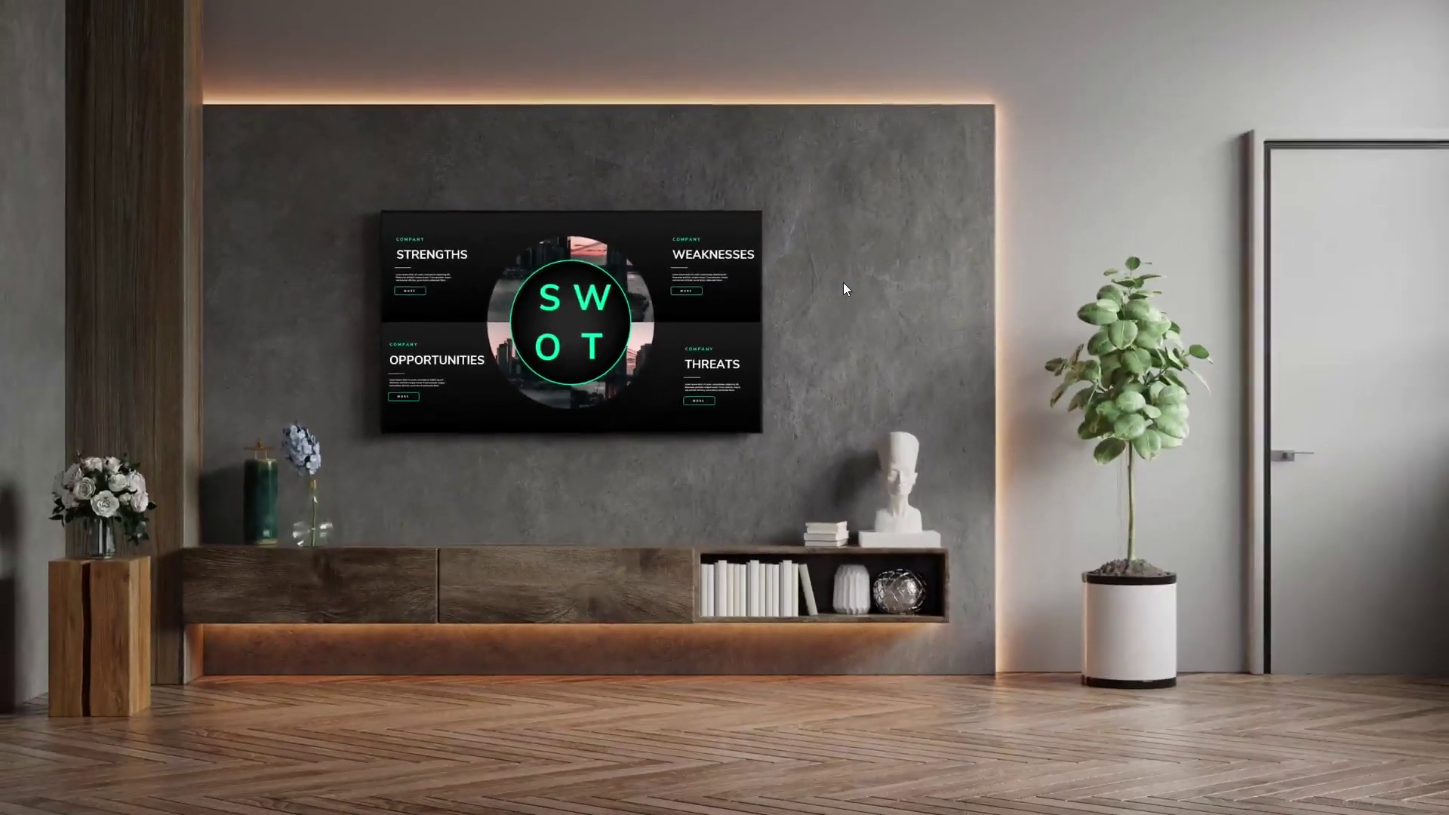
left_click(660, 373)
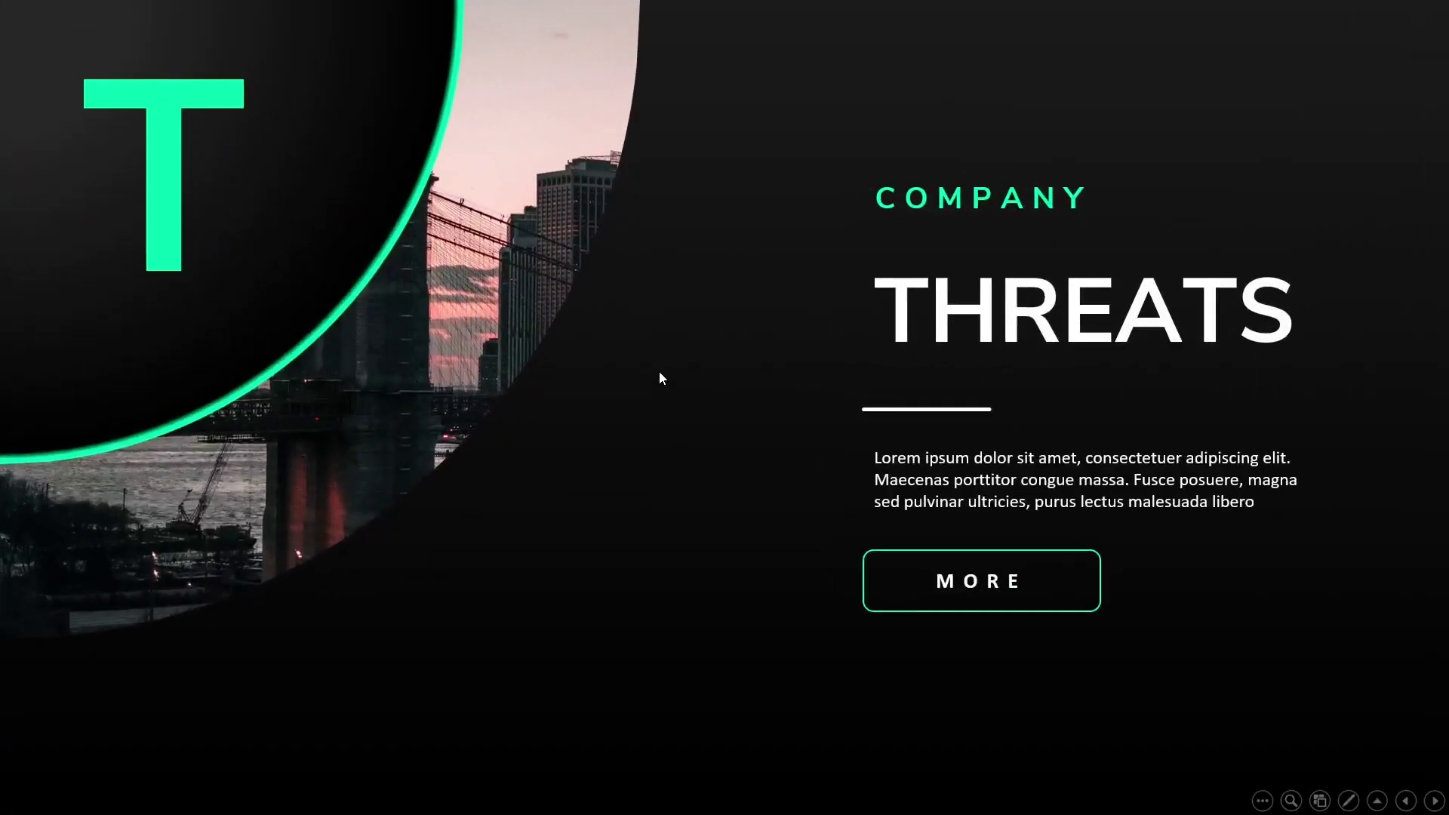
key("Escape")
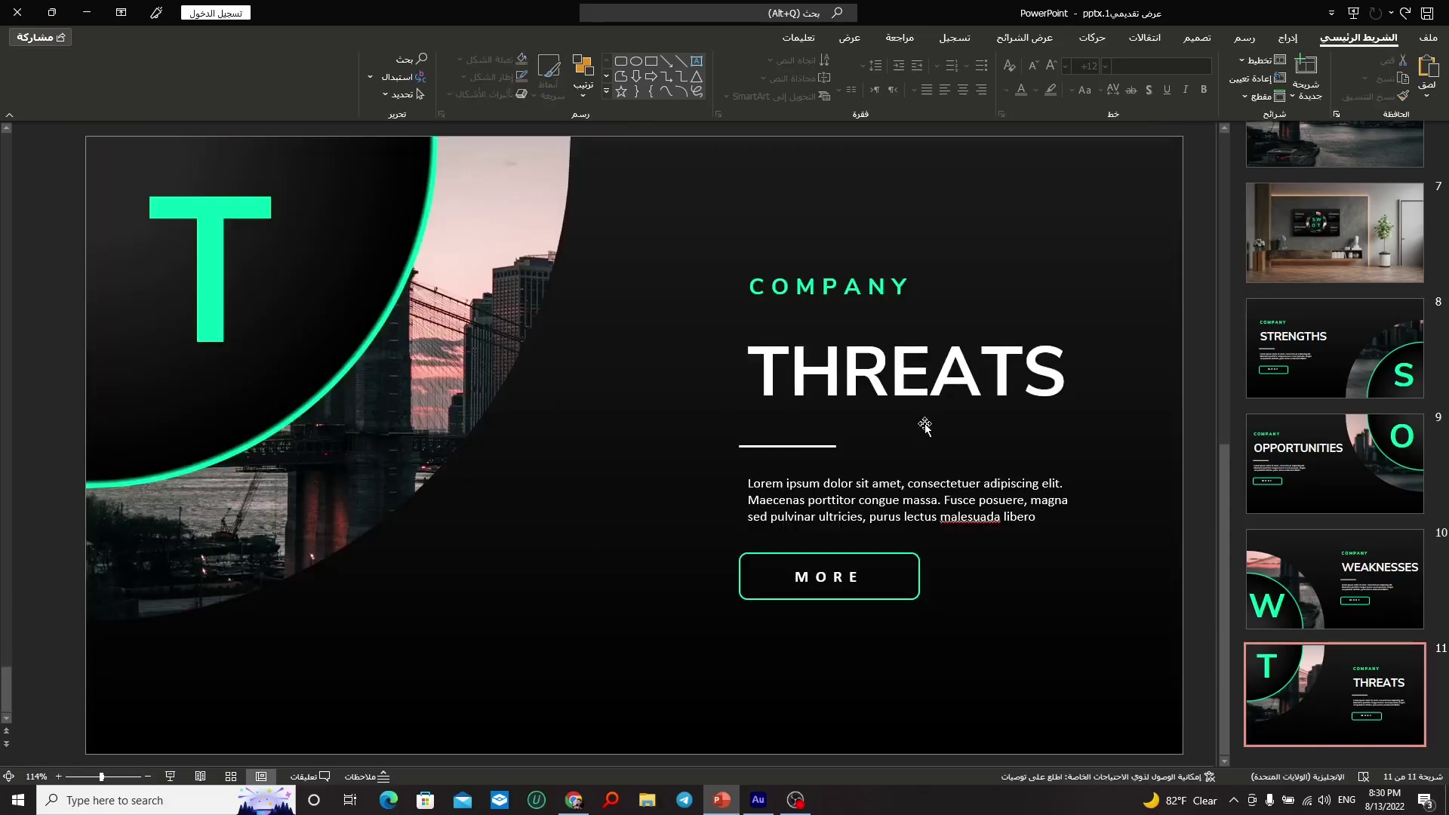
Step: Select and copy the city bridge photo on slide 6
left_click(1310, 244)
scroll(1314, 445, "up", 1)
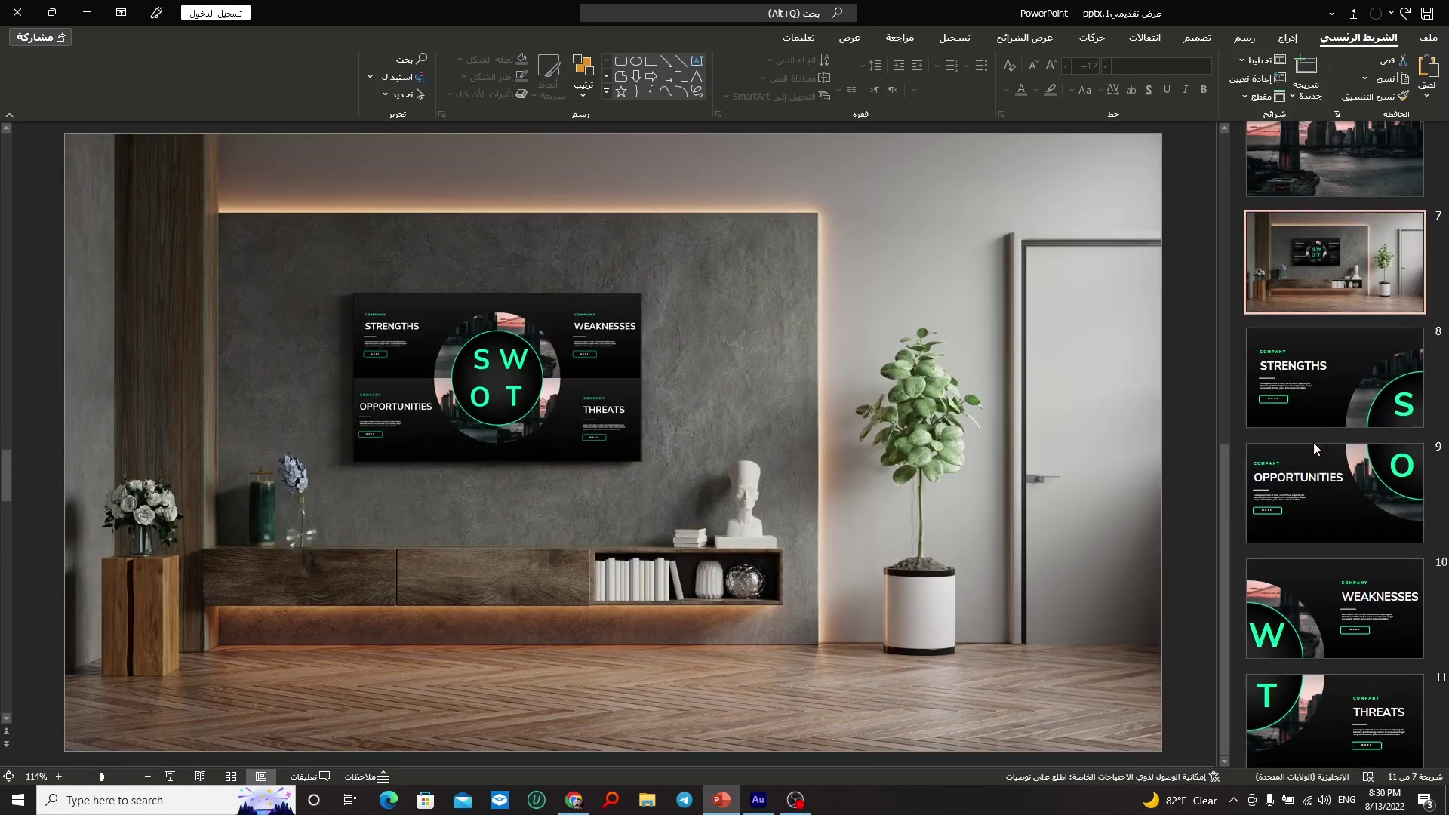
scroll(1314, 450, "up", 1)
left_click(1326, 205)
left_click(604, 438)
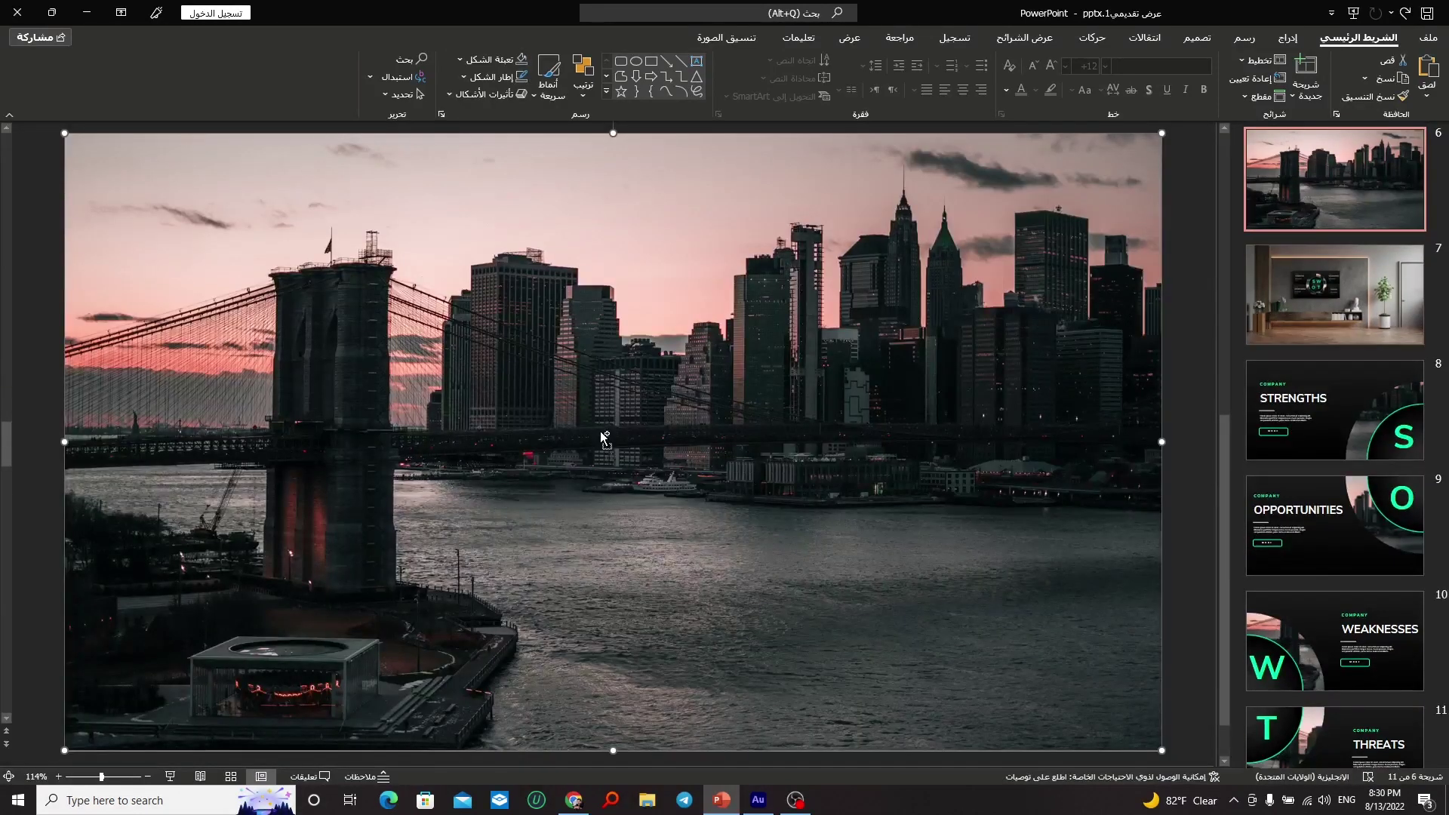
Step: Paste the photo on slide 7, shrink it and place it just below the TV
key("Page_Down")
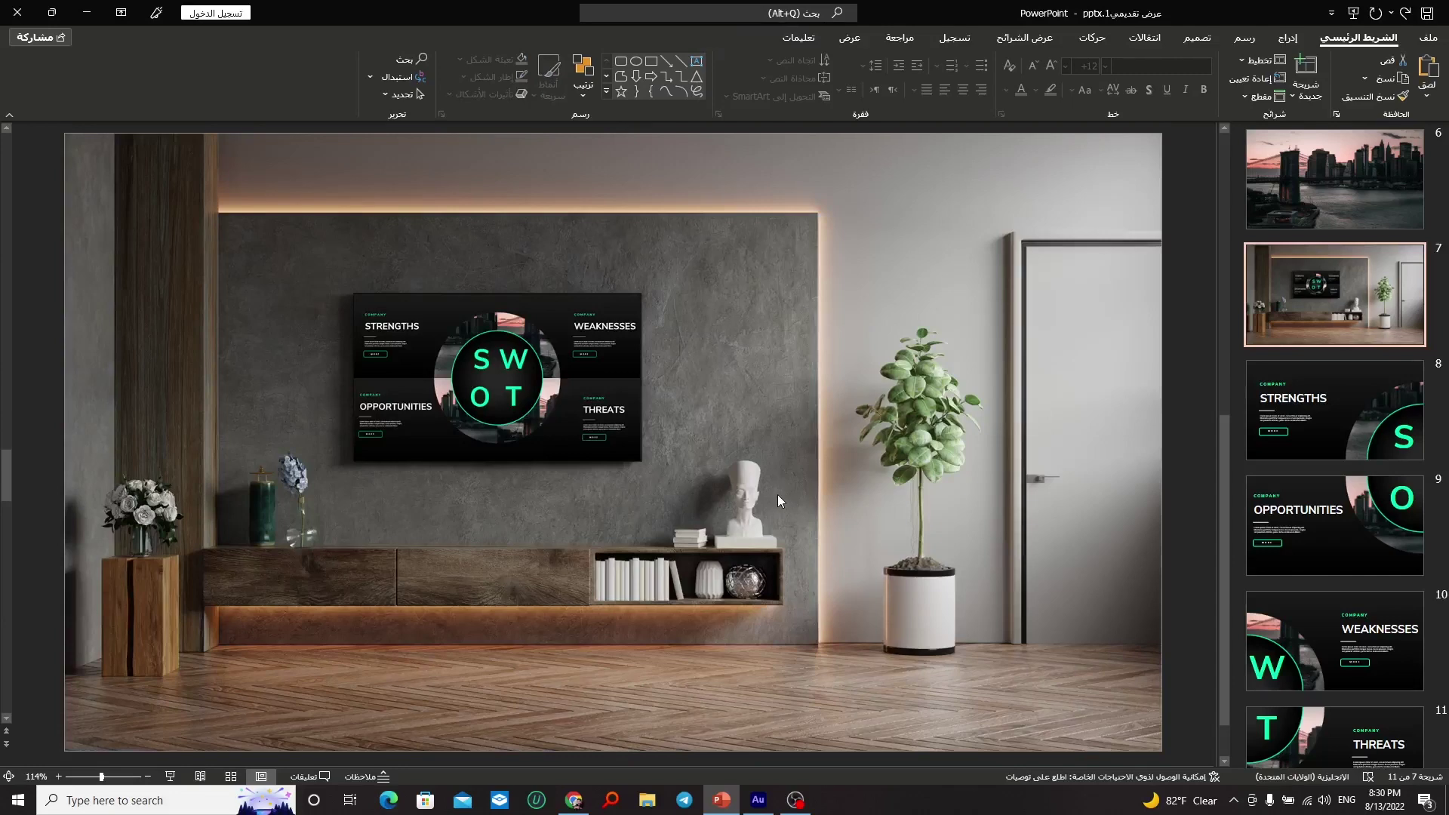
key("ctrl+v")
left_click_drag(76, 134, 869, 582)
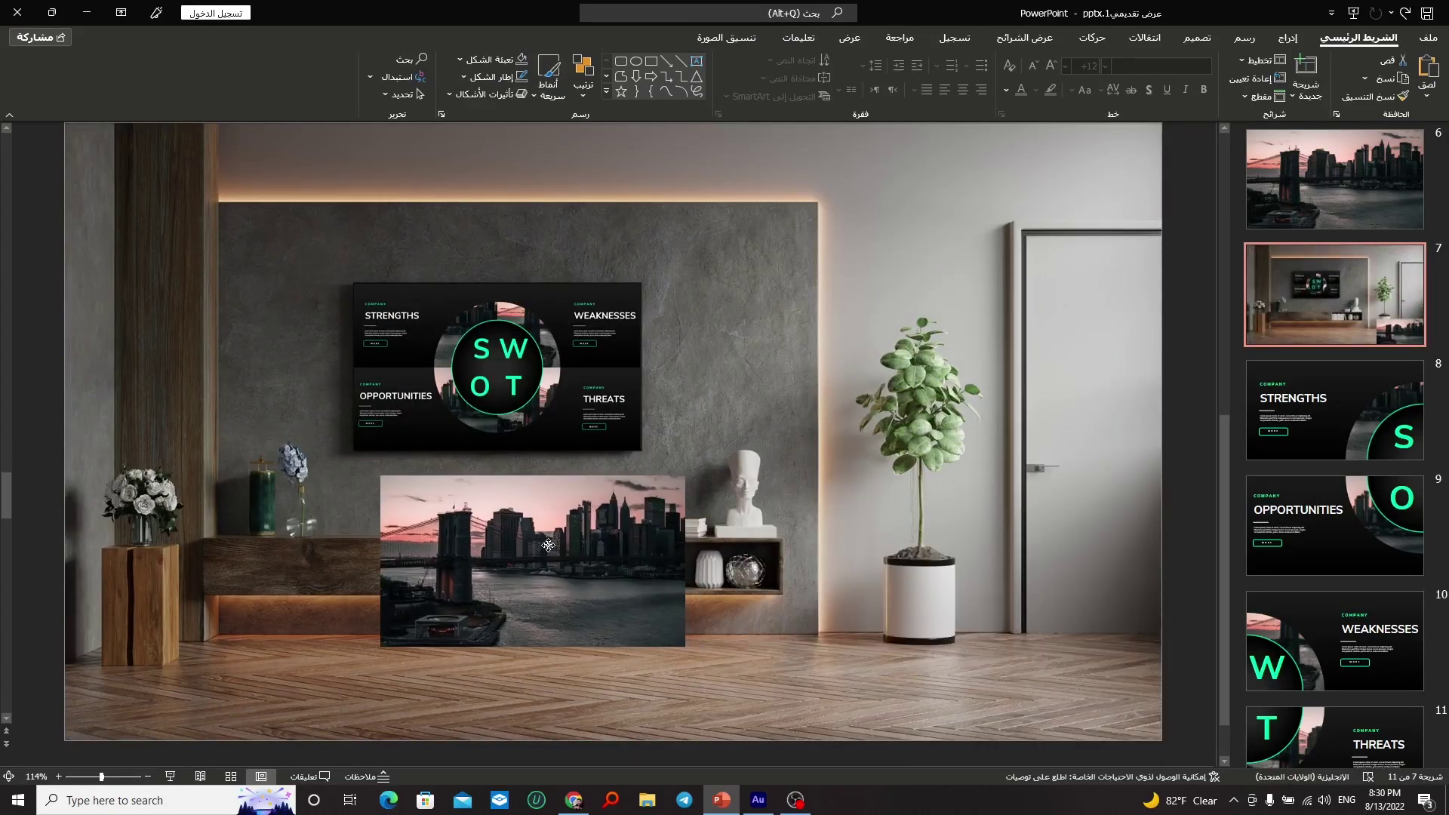
left_click_drag(1025, 646, 500, 537)
left_click_drag(342, 472, 385, 492)
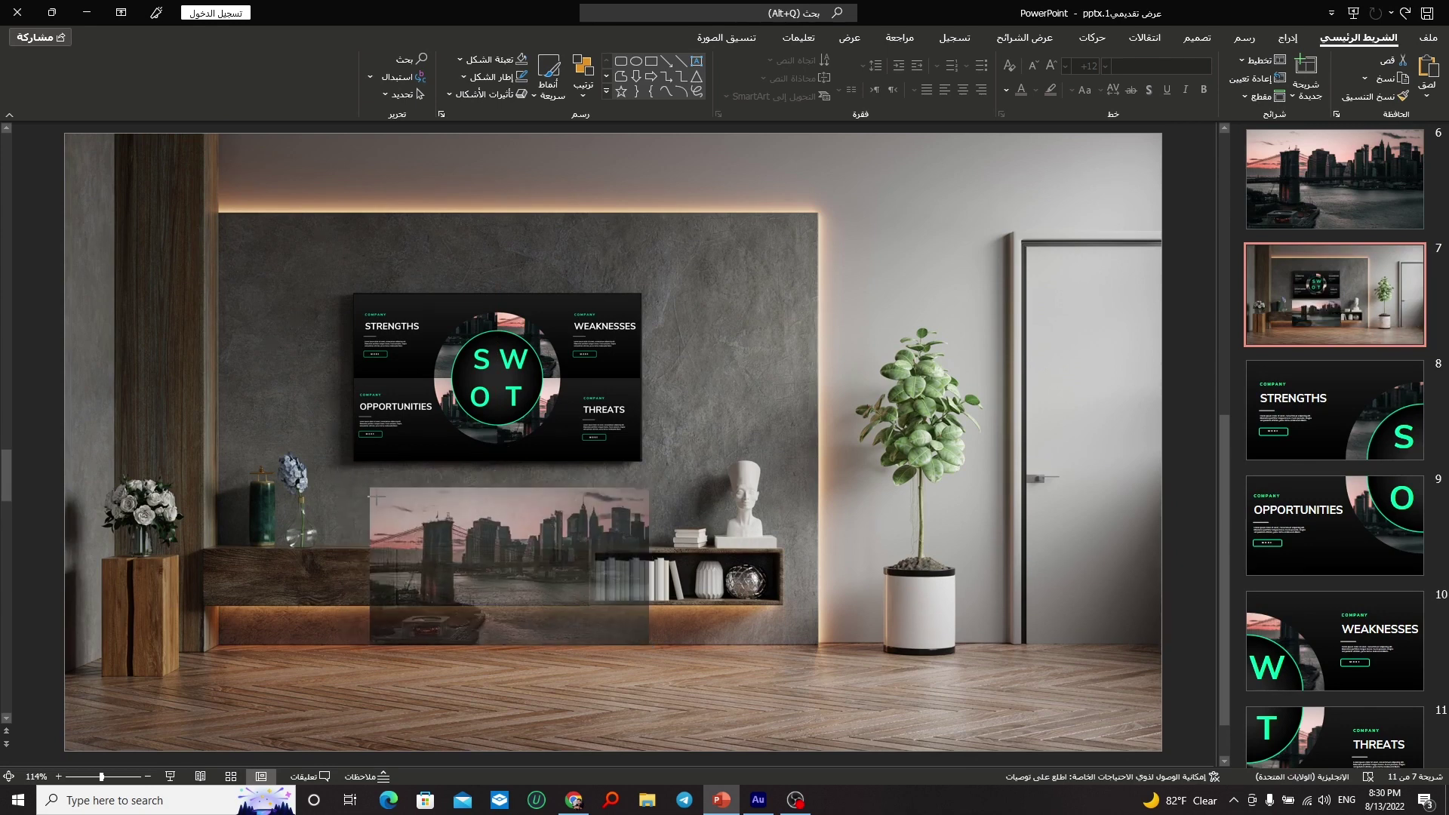
left_click_drag(491, 512, 470, 494)
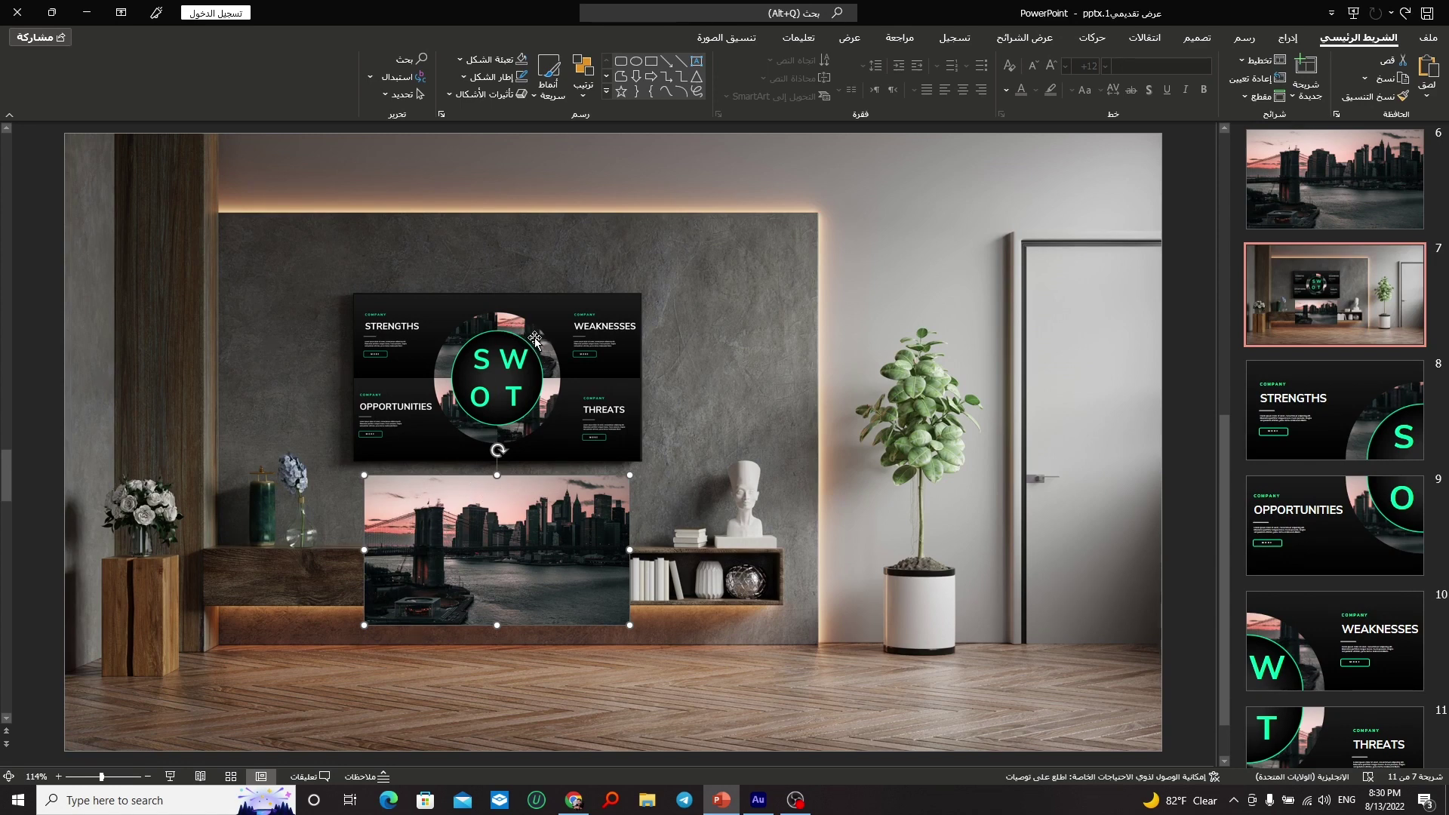
Step: Crop-shift the slide 10 quarter-circle photo left to reveal the skyline and water
left_click(1299, 635)
left_click(397, 448)
scroll(398, 447, "down", 3, "ctrl")
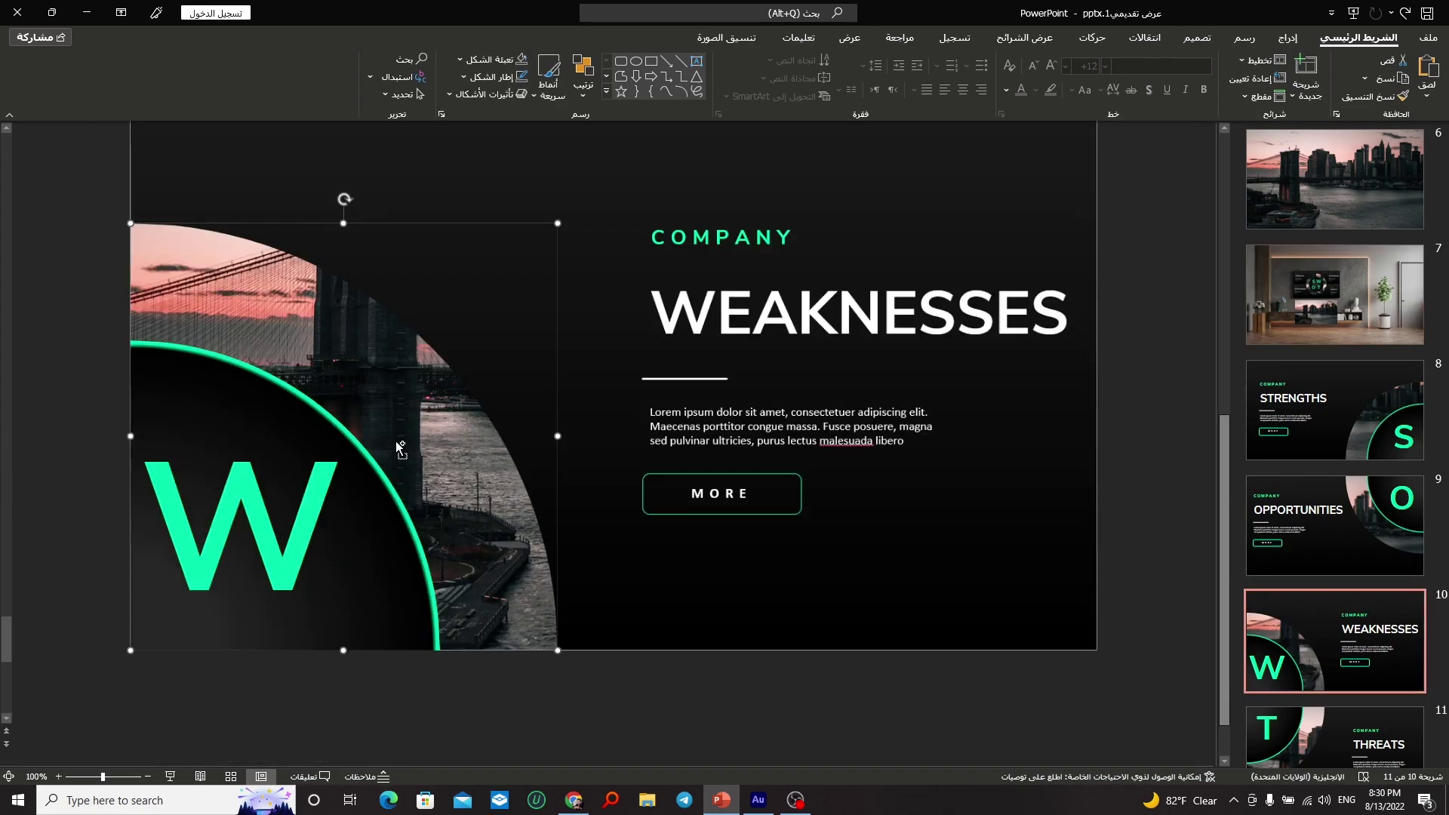
scroll(401, 449, "down", 2, "ctrl")
left_click(727, 37)
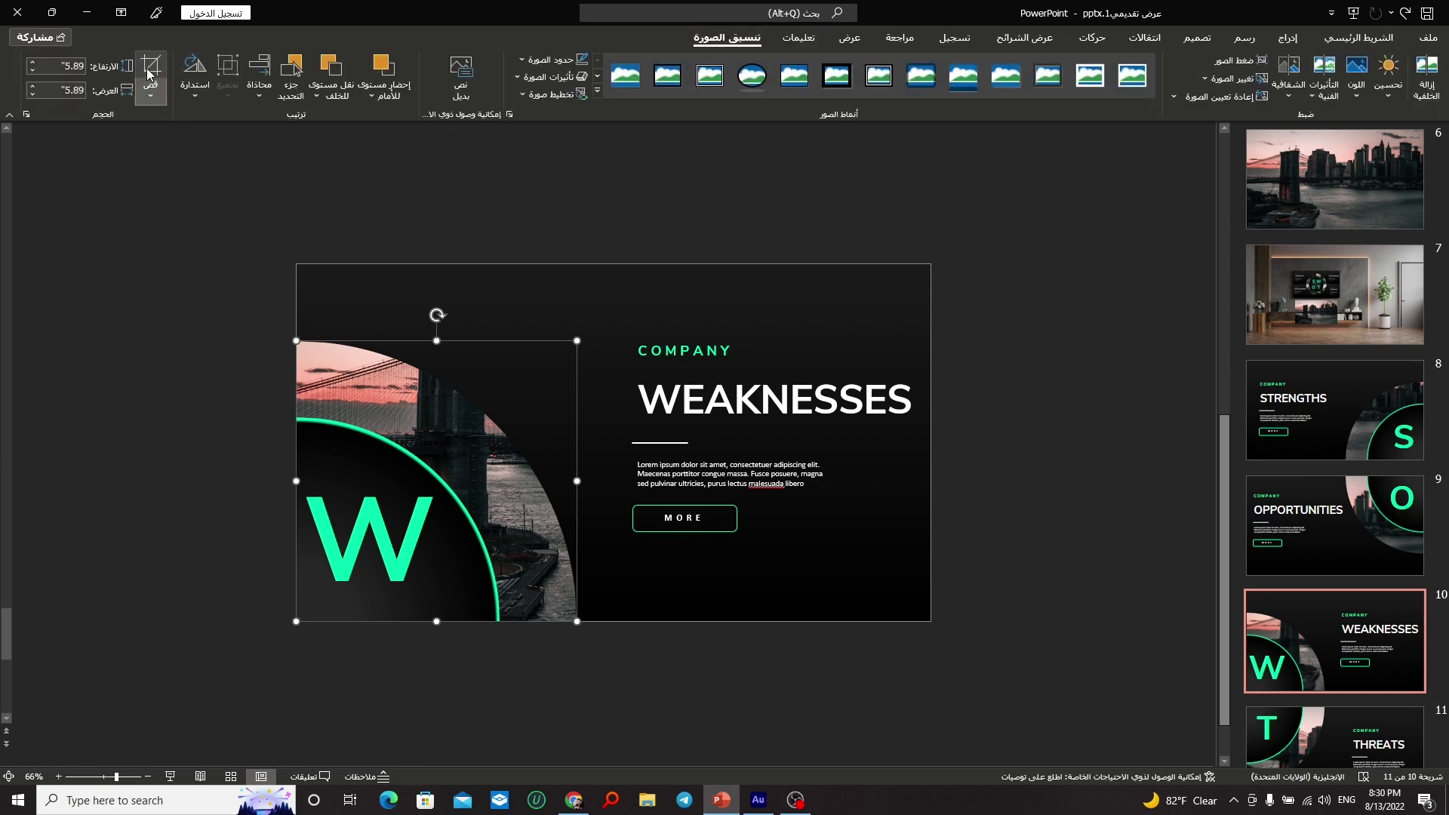
left_click(151, 75)
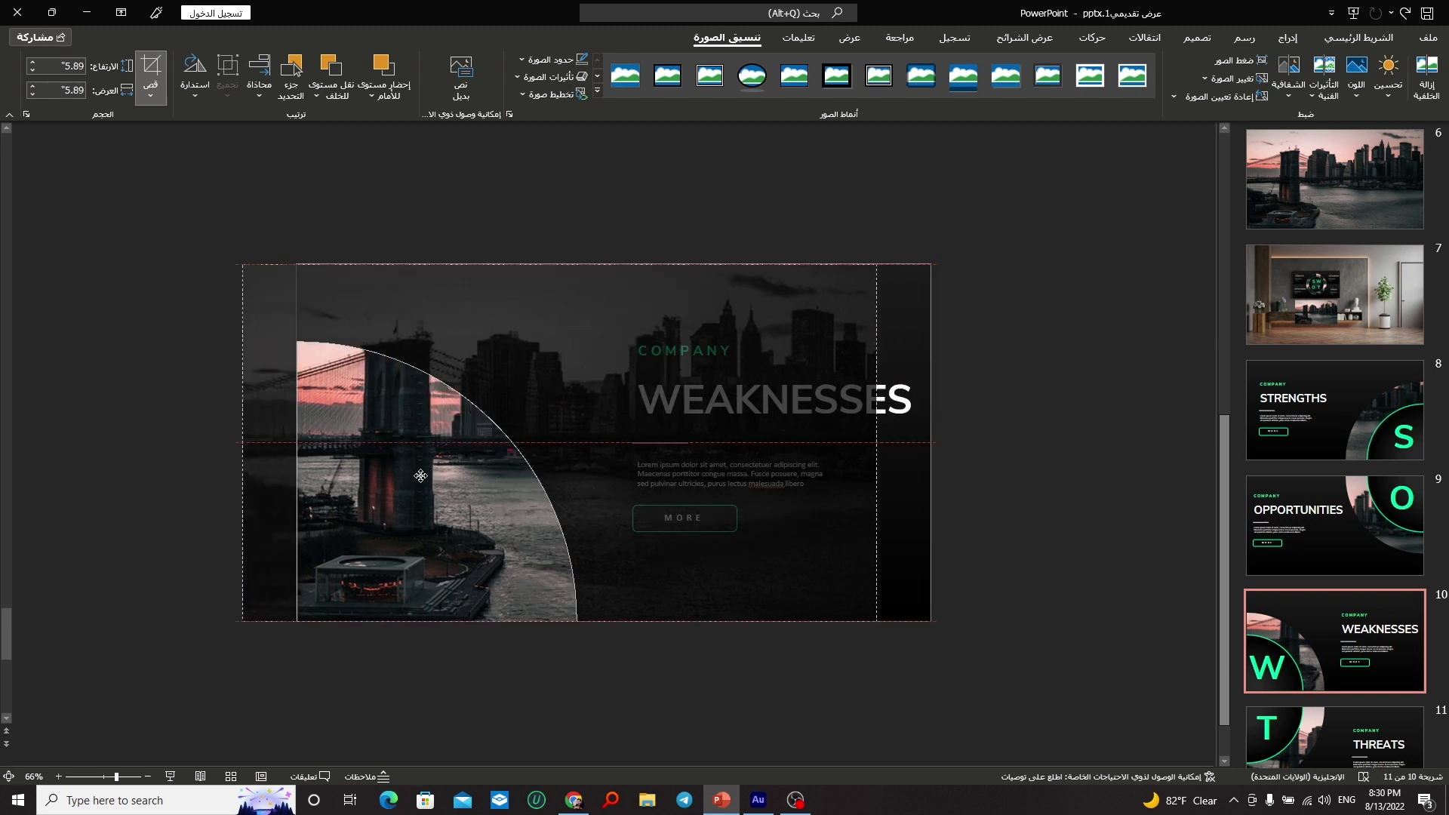
left_click_drag(484, 477, 242, 473)
left_click_drag(470, 492, 370, 486)
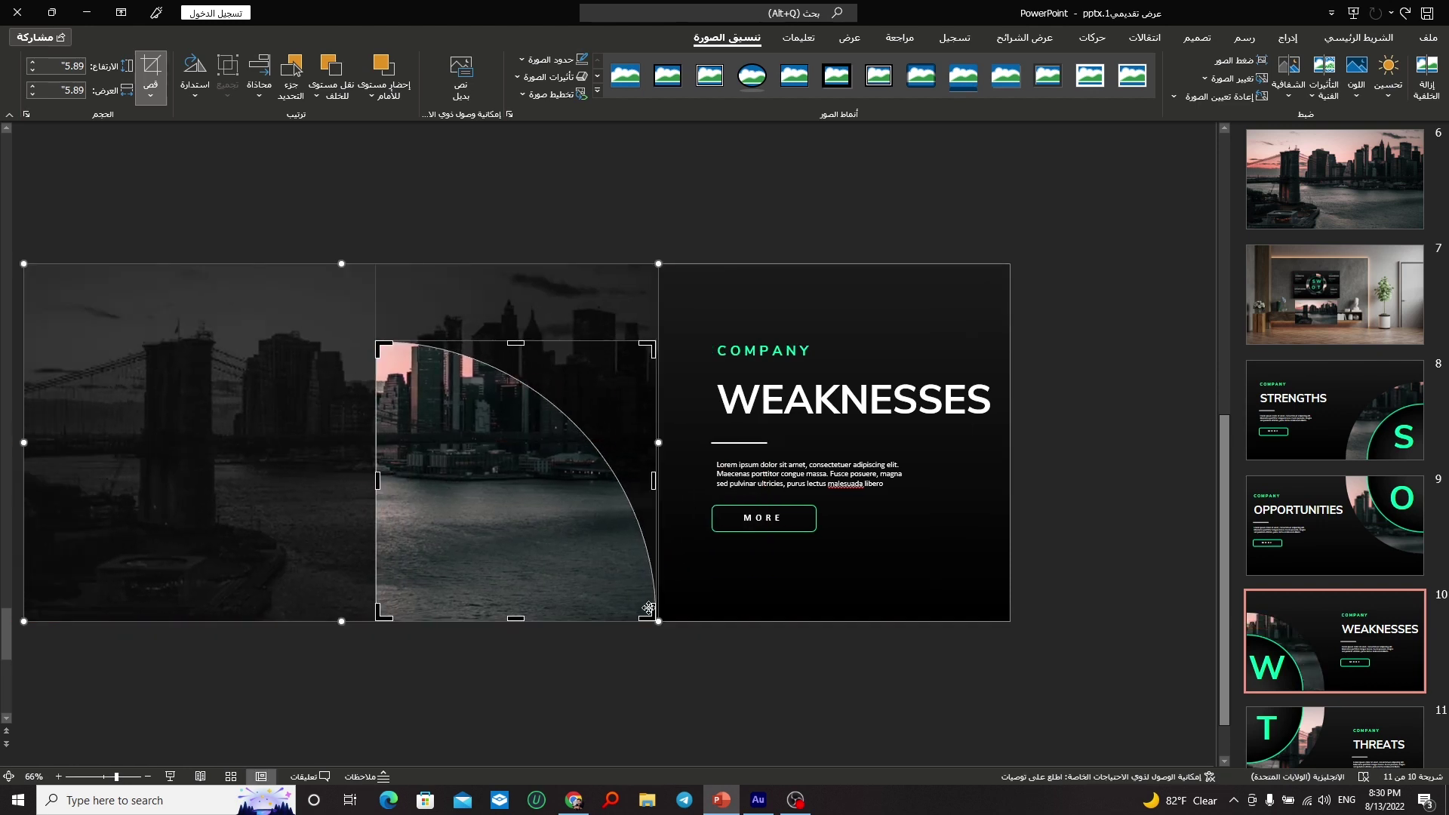
left_click(638, 688)
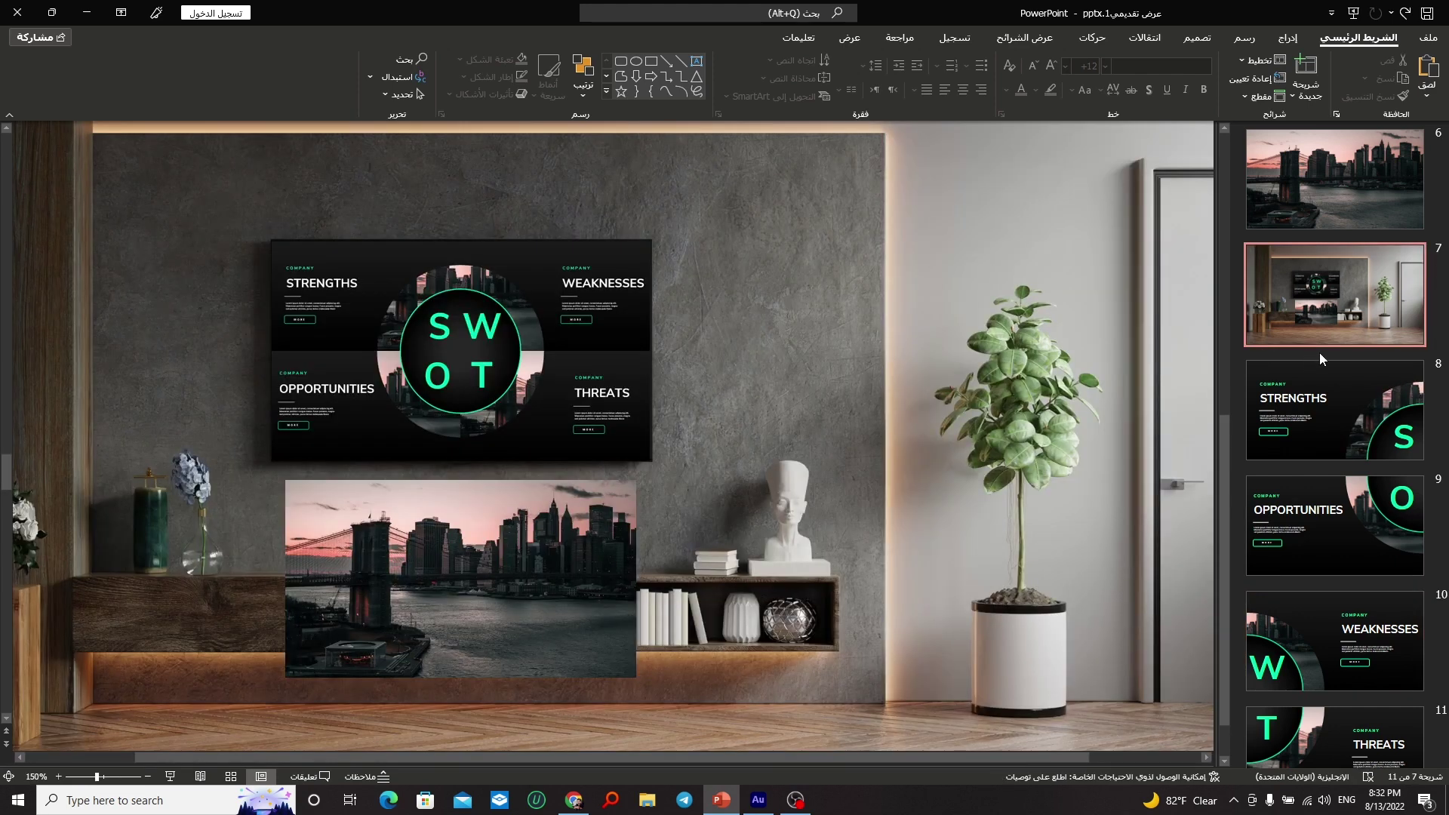
Step: Play the show from slide 1, zooming from the TV into STRENGTHS and THREATS and back out
scroll(1319, 352, "up", 3)
scroll(1302, 385, "up", 3)
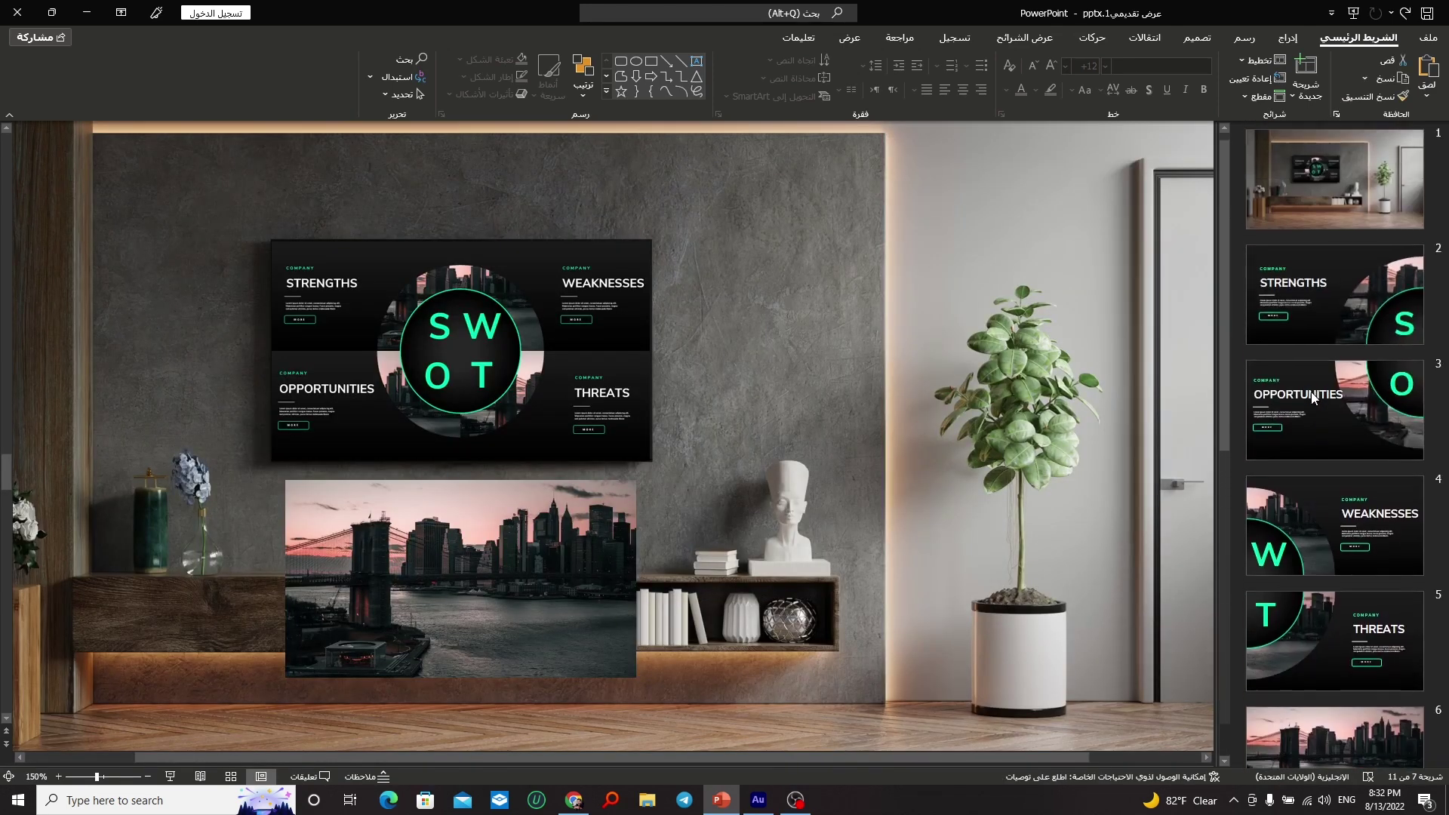
scroll(1329, 302, "up", 3)
left_click(1348, 207)
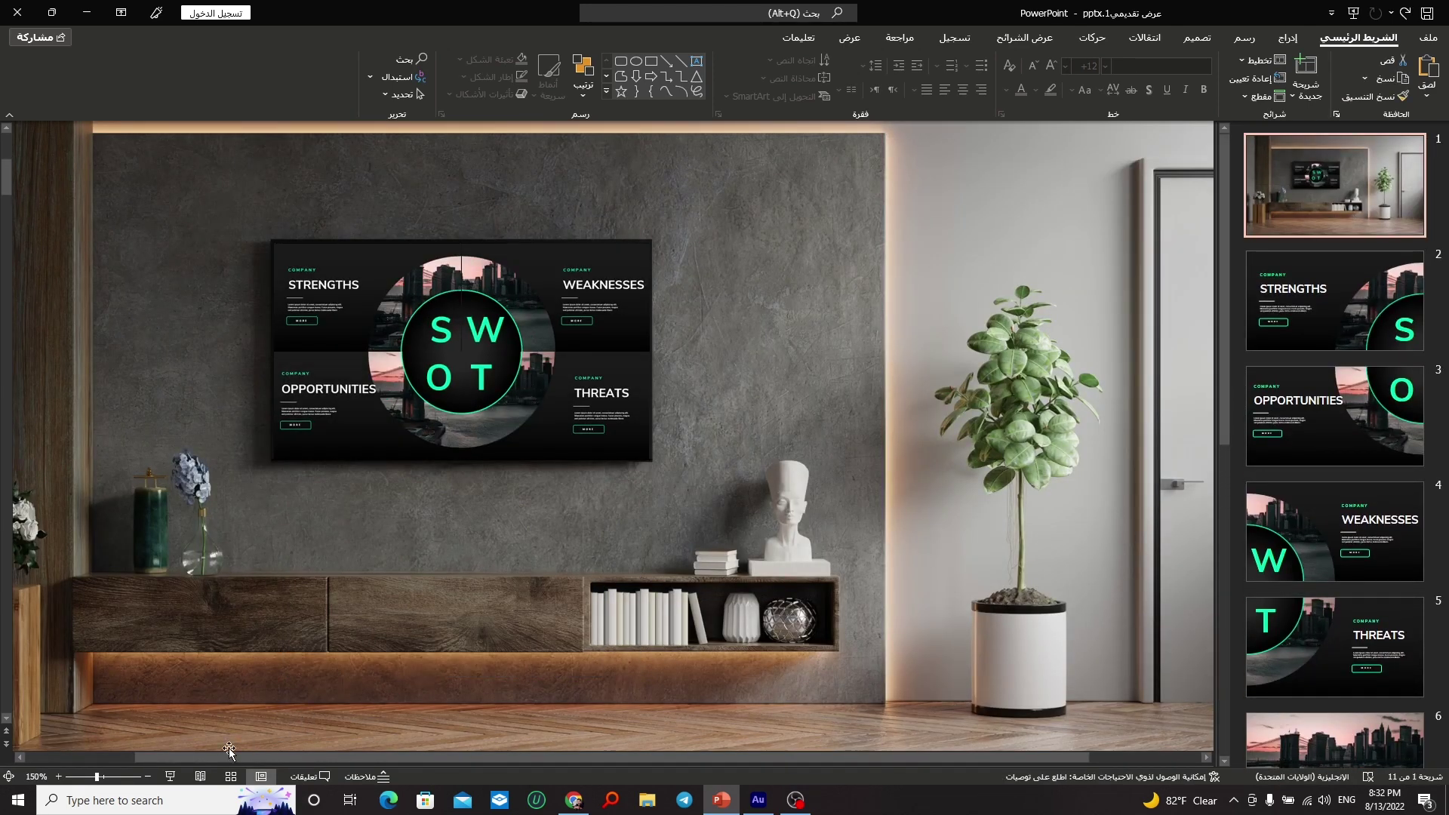
left_click(170, 777)
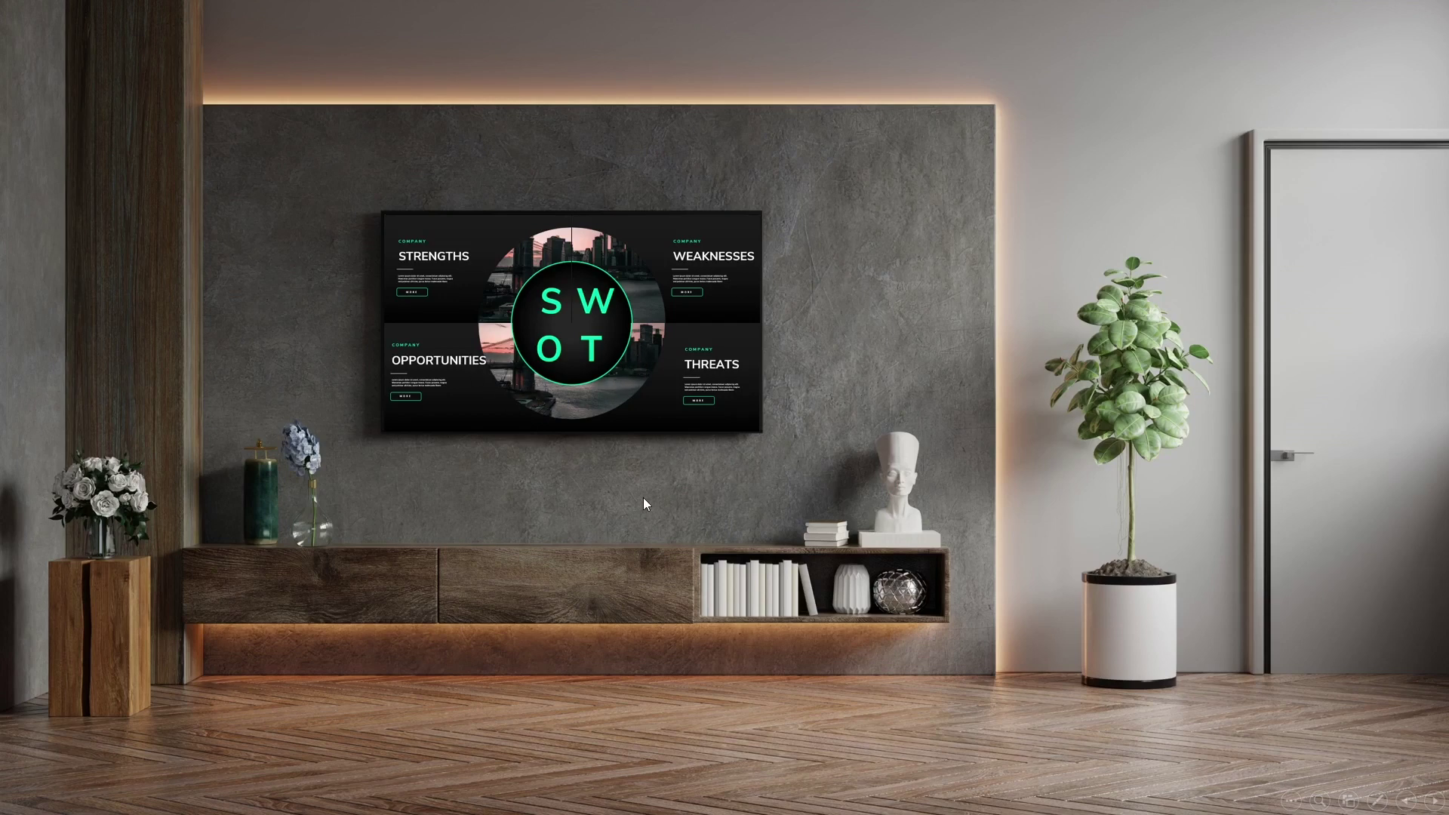
left_click(450, 287)
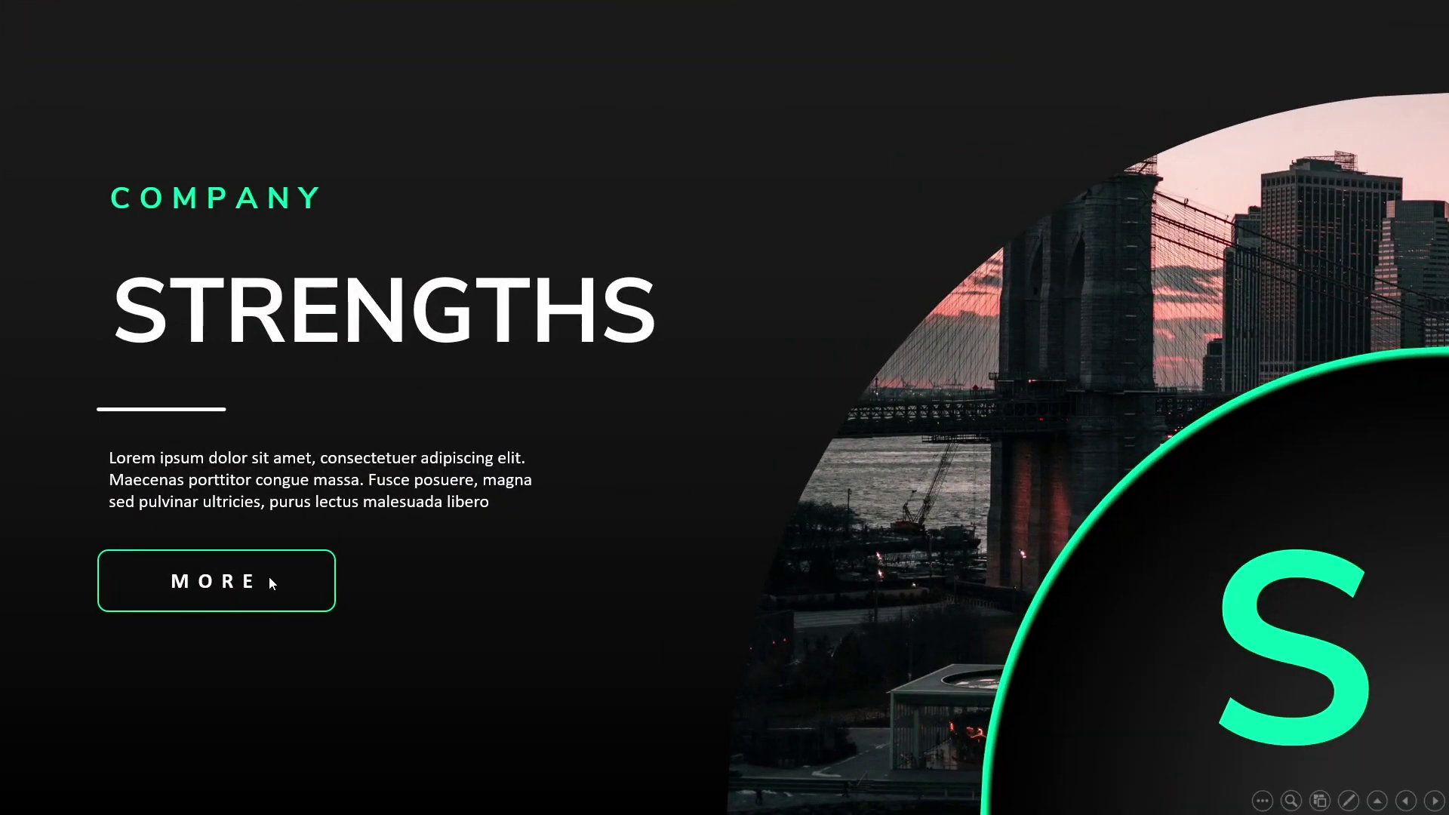
left_click(745, 436)
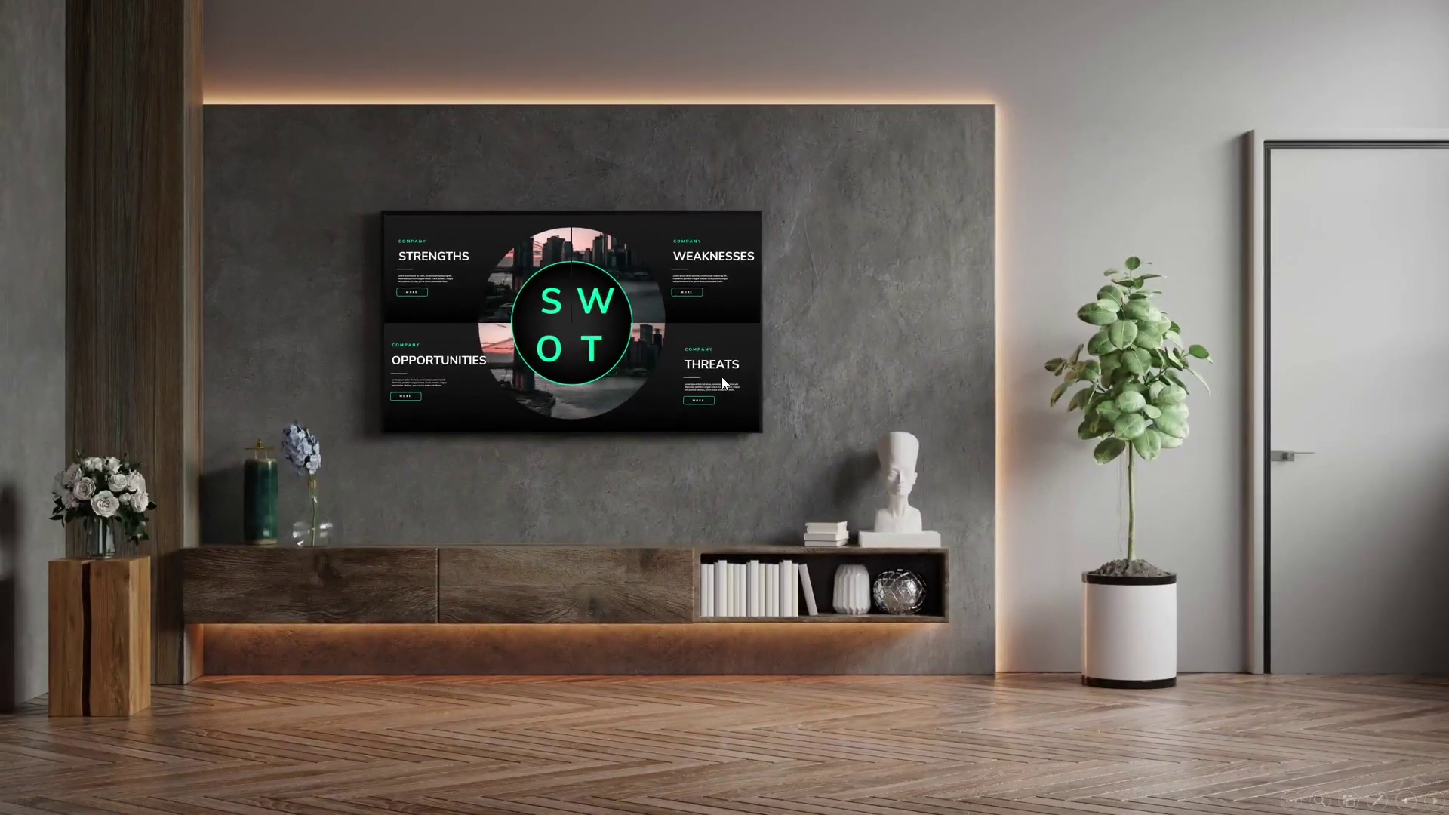
left_click(722, 378)
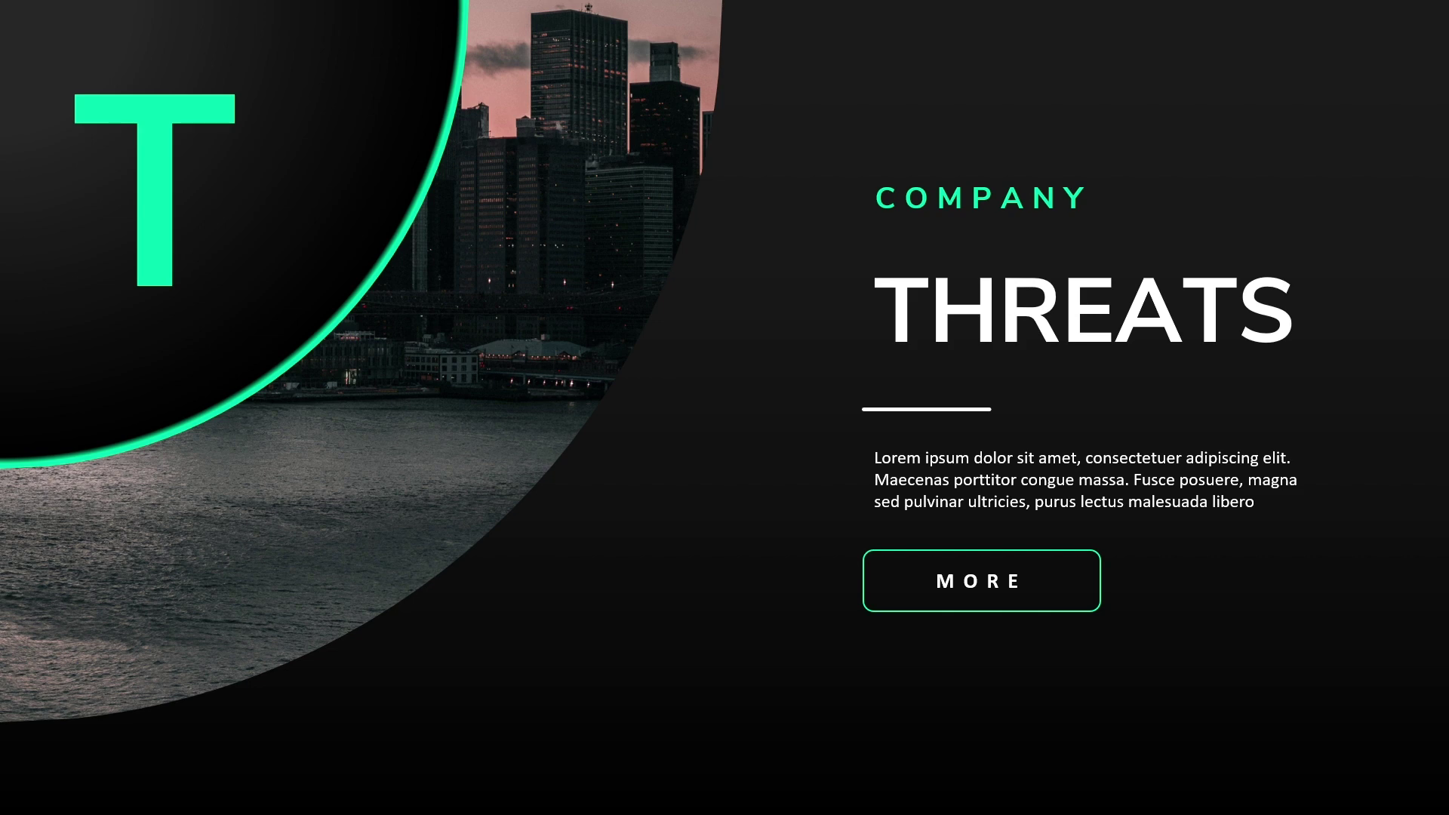
left_click(802, 414)
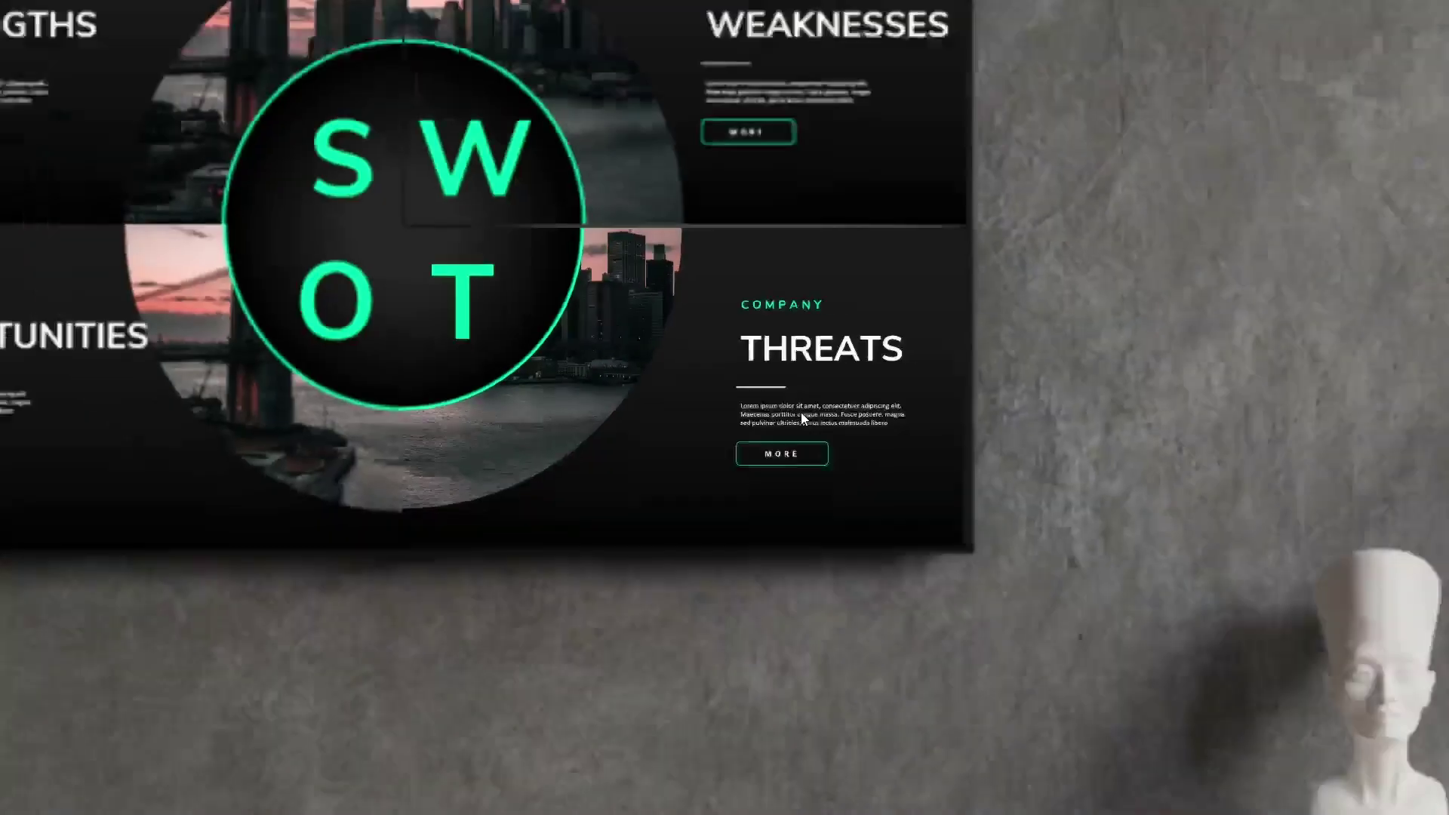